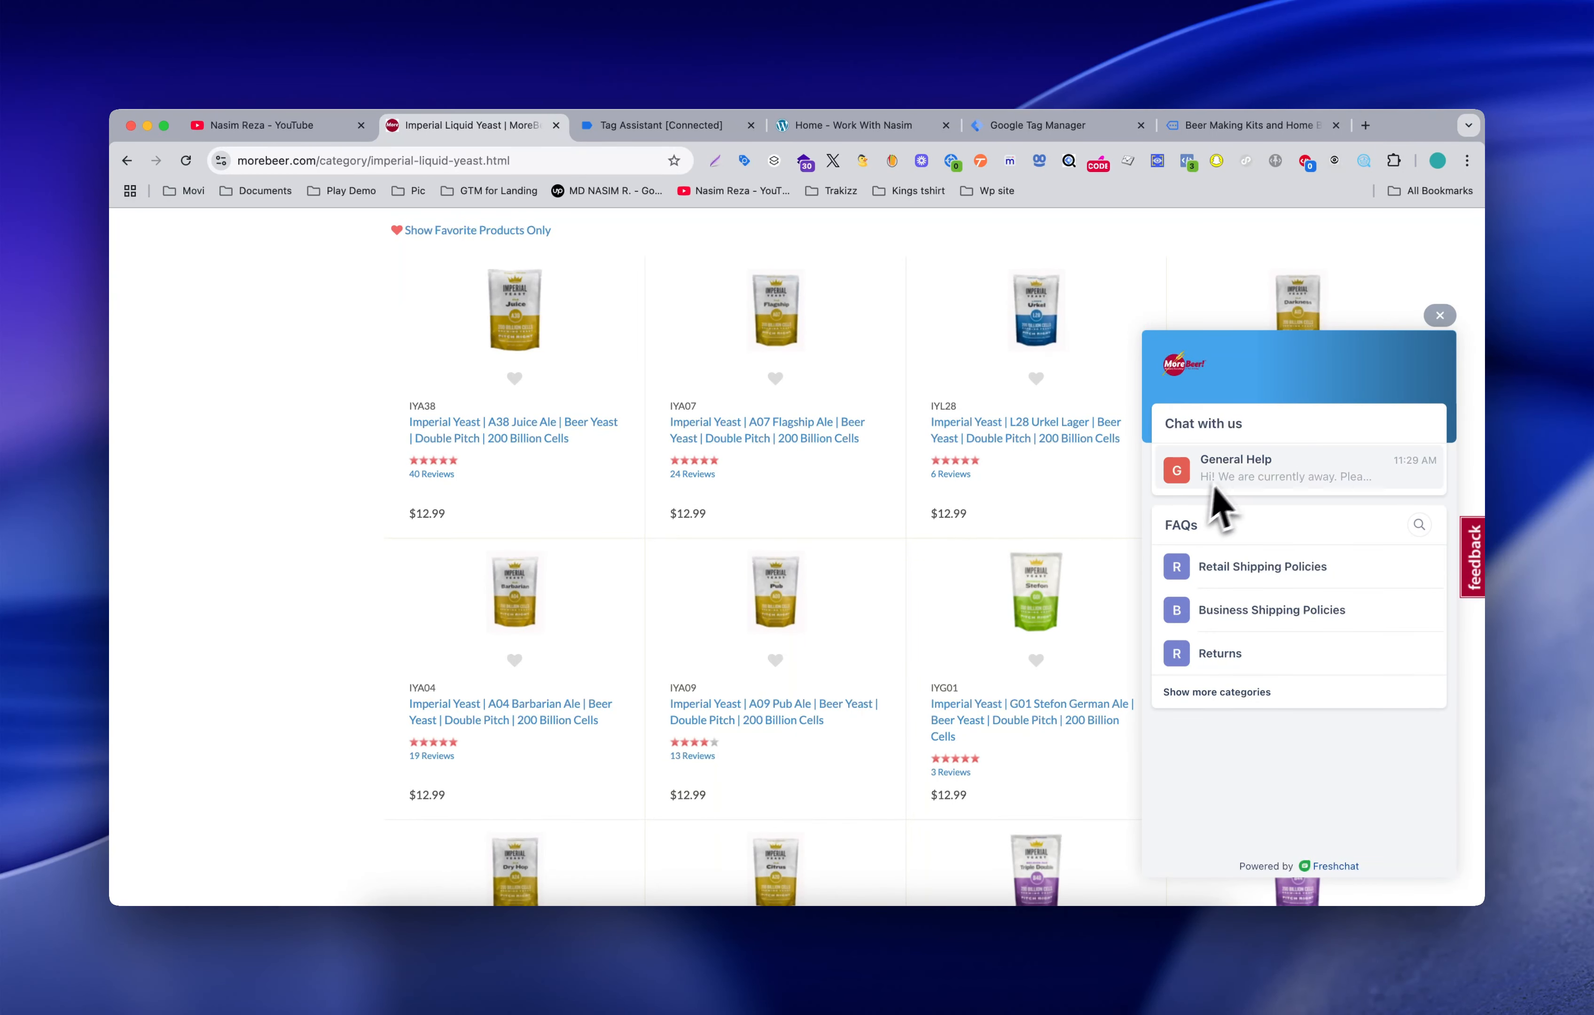
# Step: Open the Imperial Yeast A09 Pub Ale product page from the liquid yeast category and view its purchase options
pyautogui.scroll(-2, 792, 566)
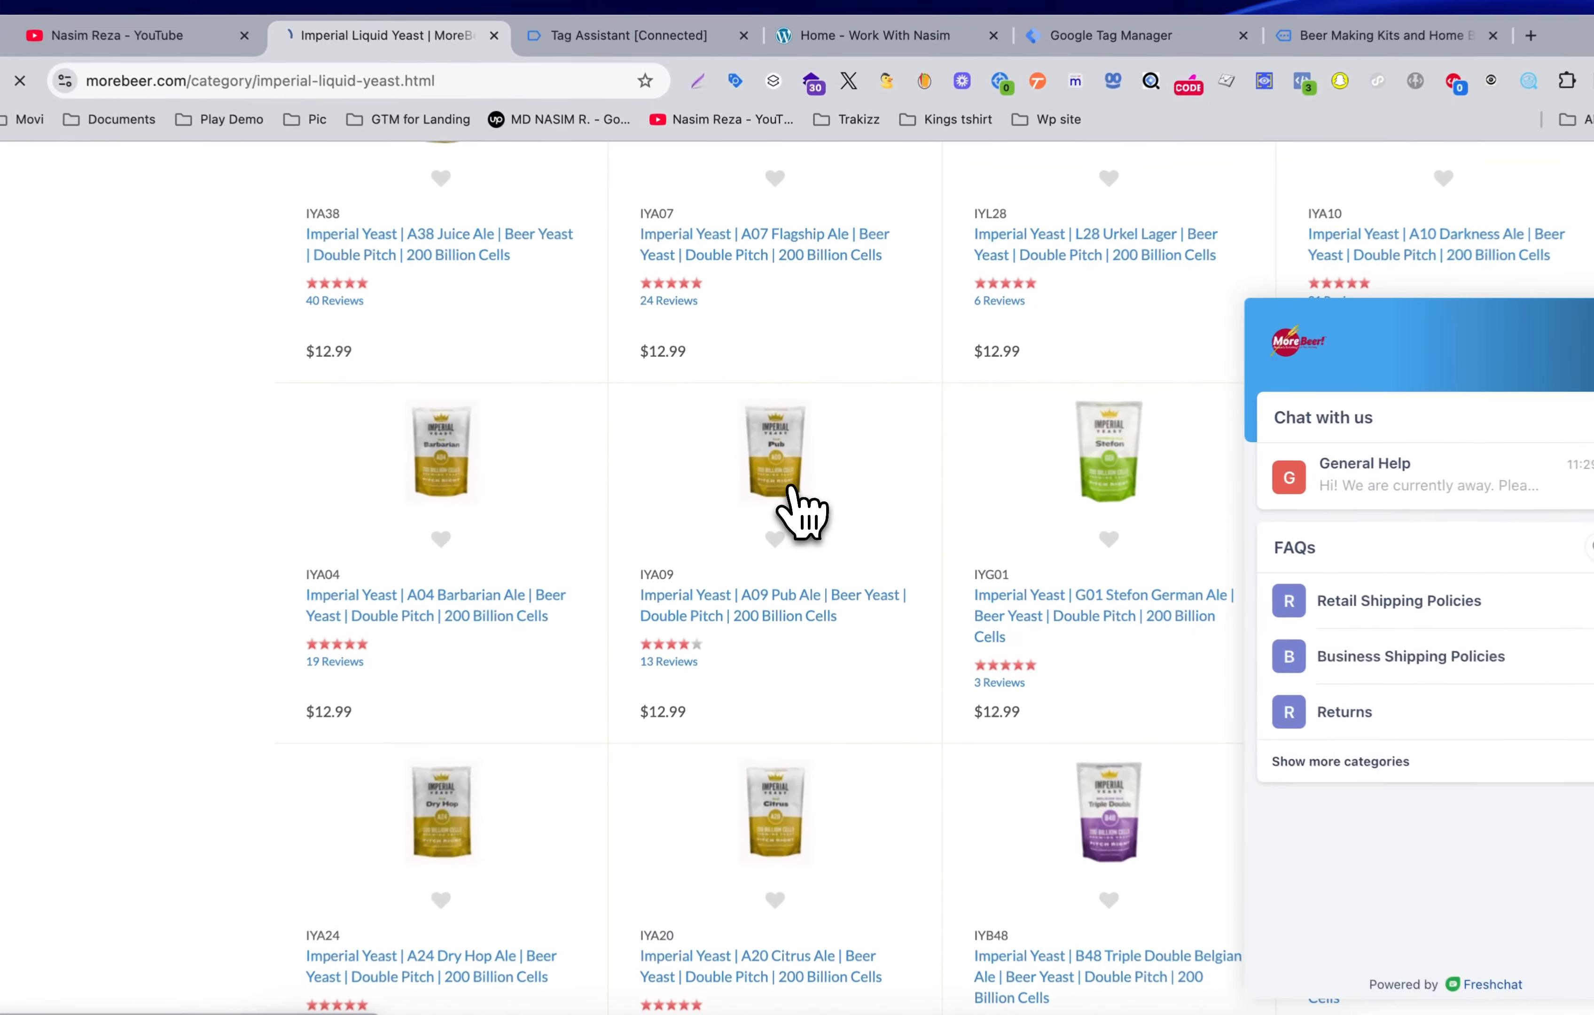
pyautogui.click(787, 480)
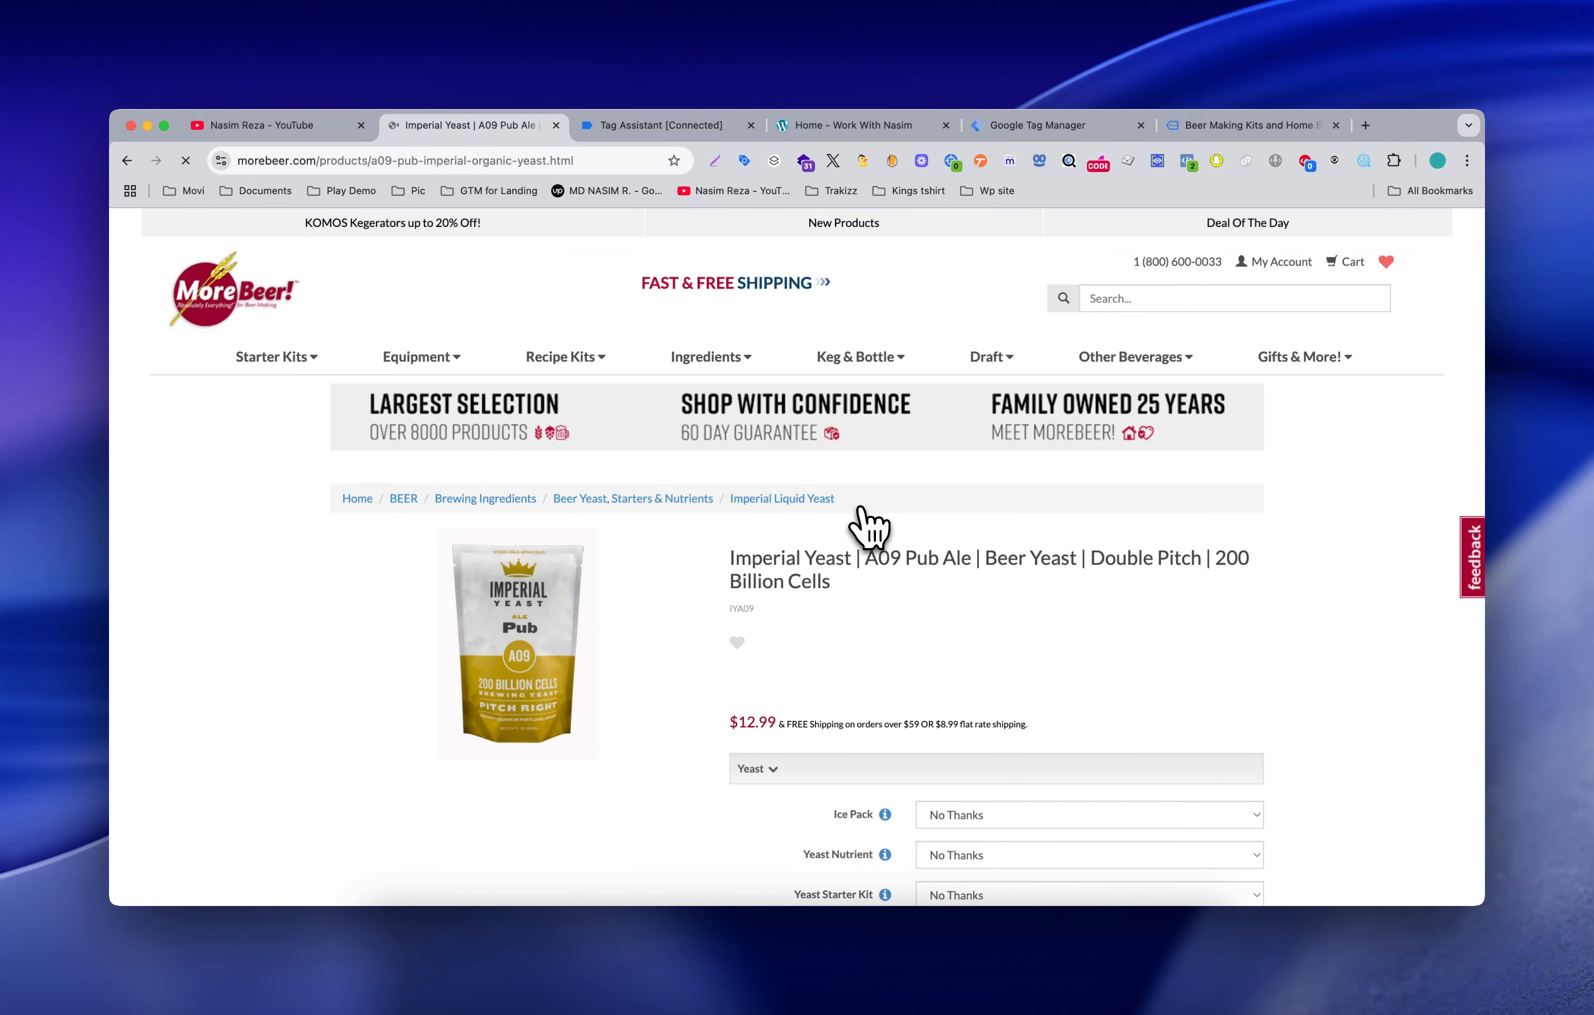
pyautogui.scroll(-3, 770, 646)
pyautogui.scroll(-1, 776, 660)
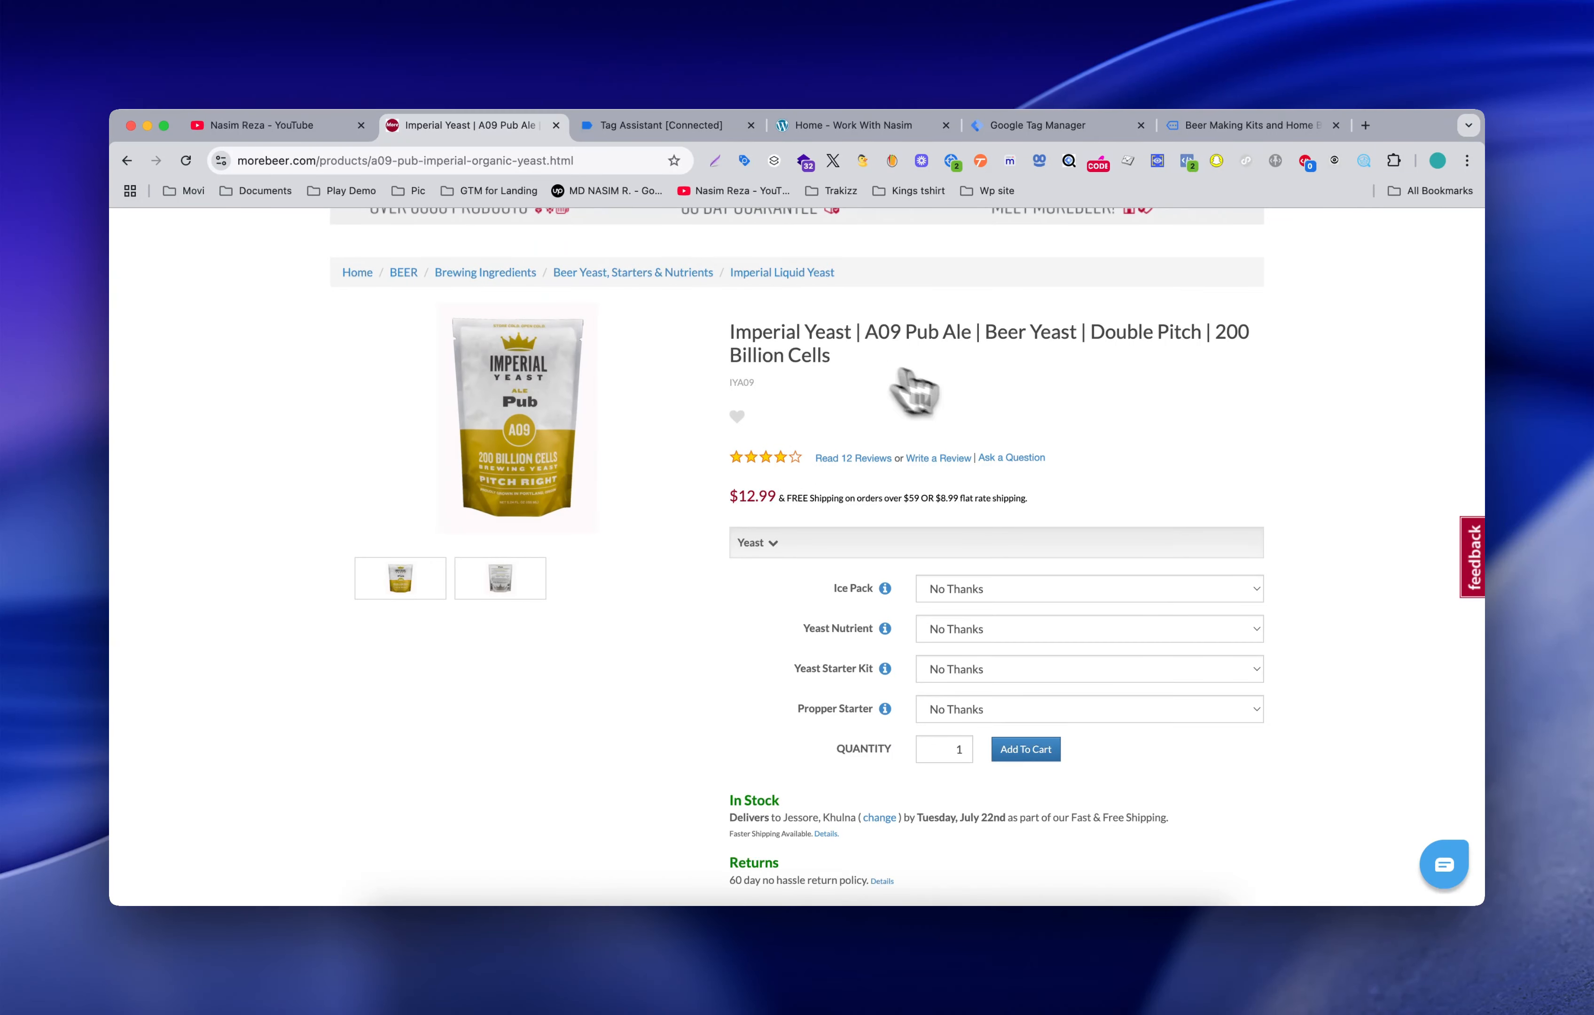
# Step: Open the site's Freshchat widget and view the General Help conversation with its offline message form
pyautogui.click(1442, 864)
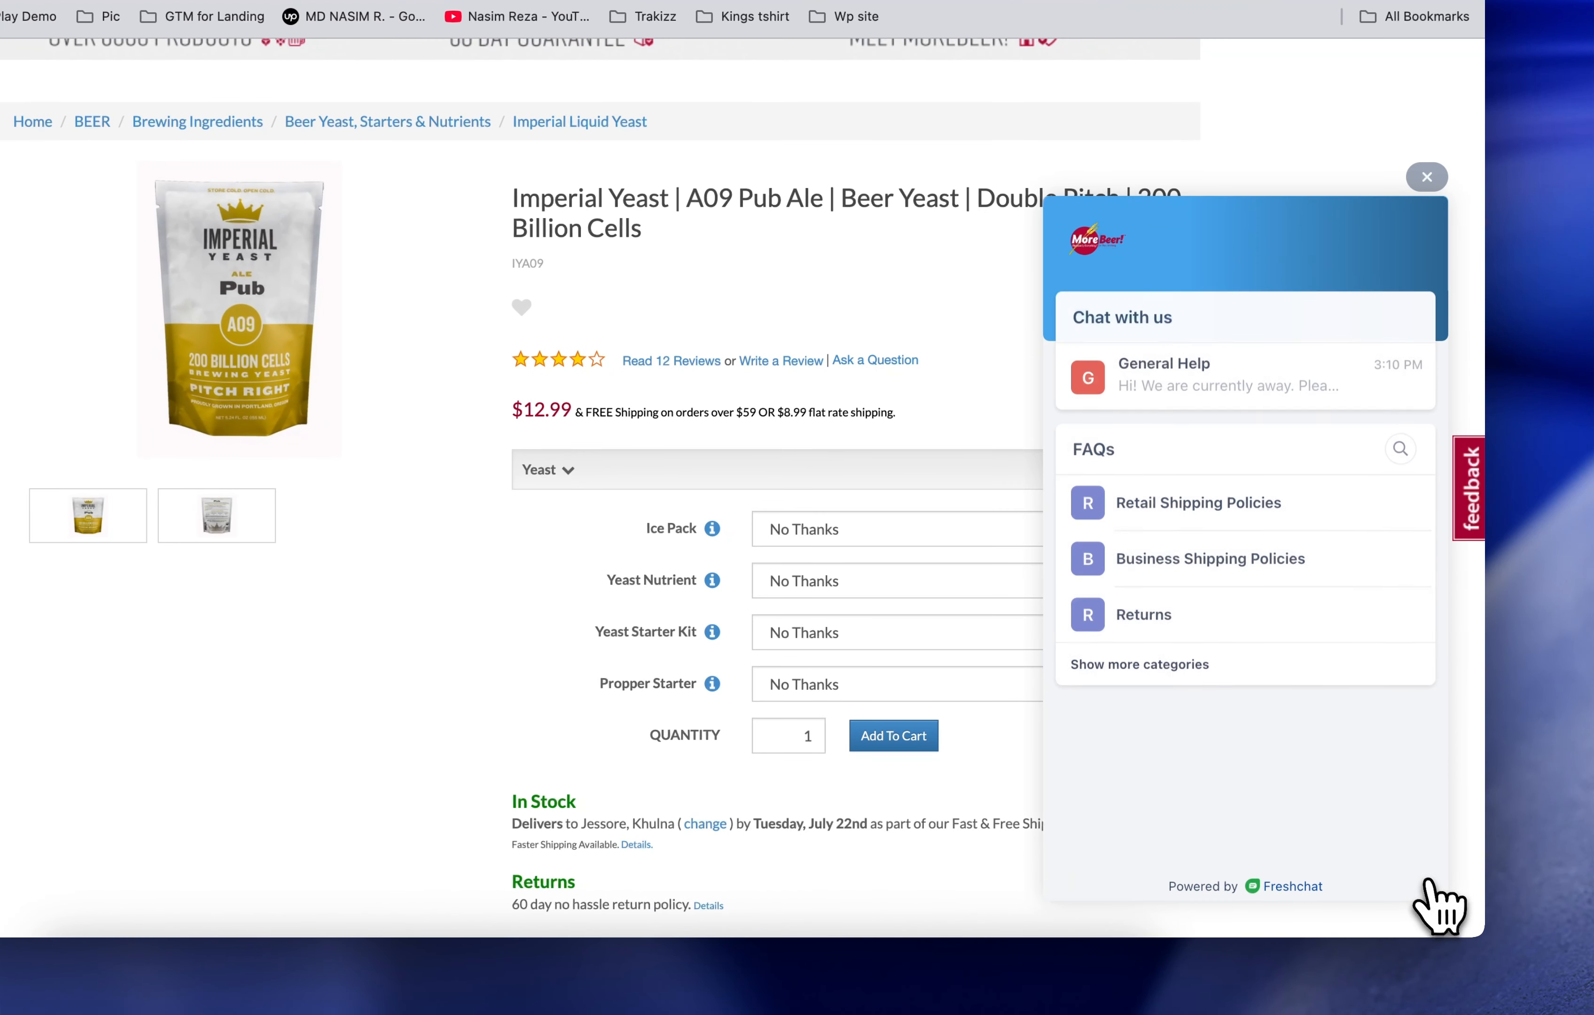
pyautogui.click(1191, 372)
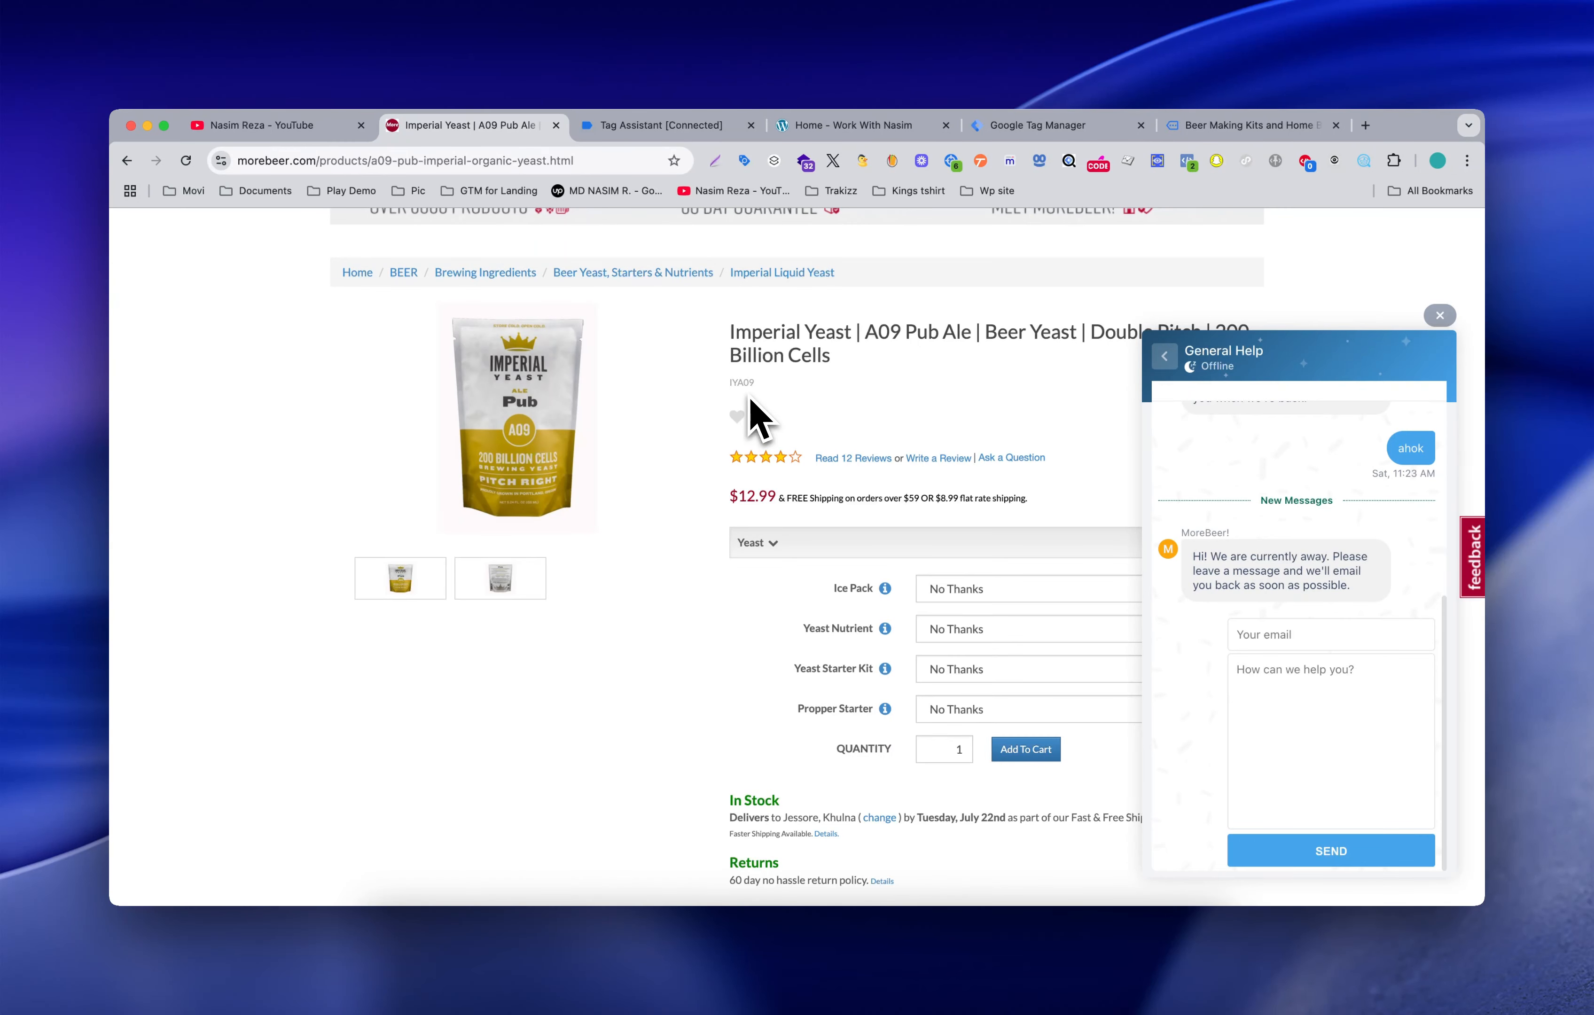
pyautogui.scroll(5, 918, 420)
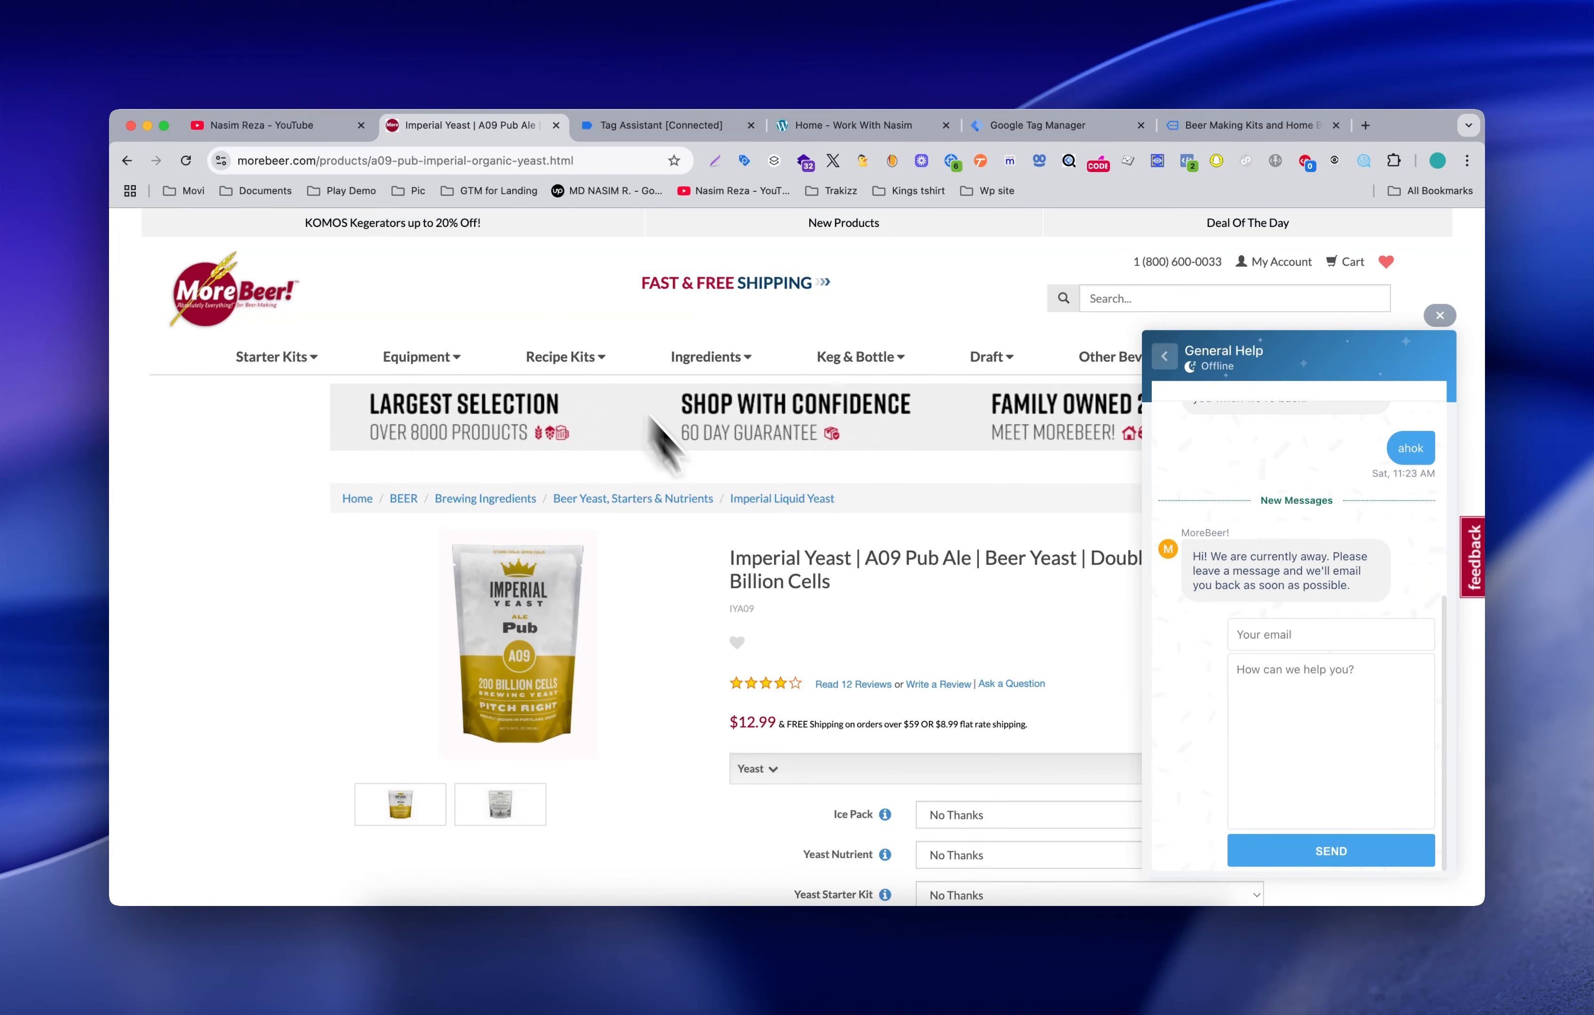
pyautogui.scroll(-3, 779, 705)
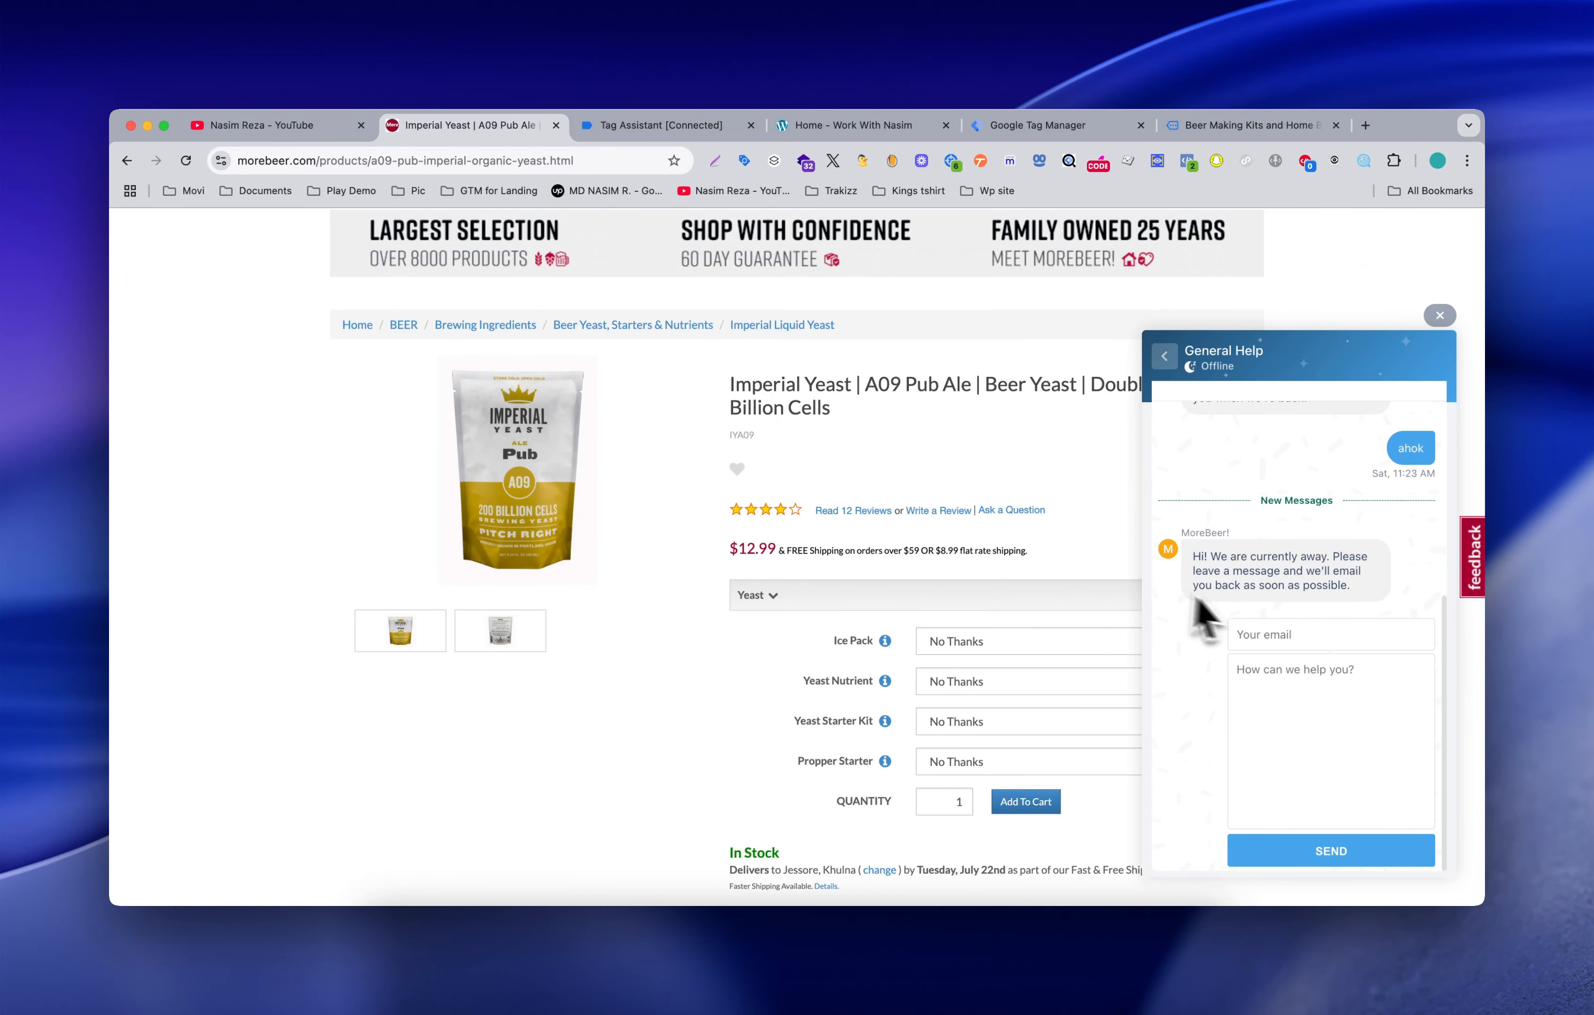
# Step: Return to the chat widget's main screen and look over the product page behind it
pyautogui.click(1164, 356)
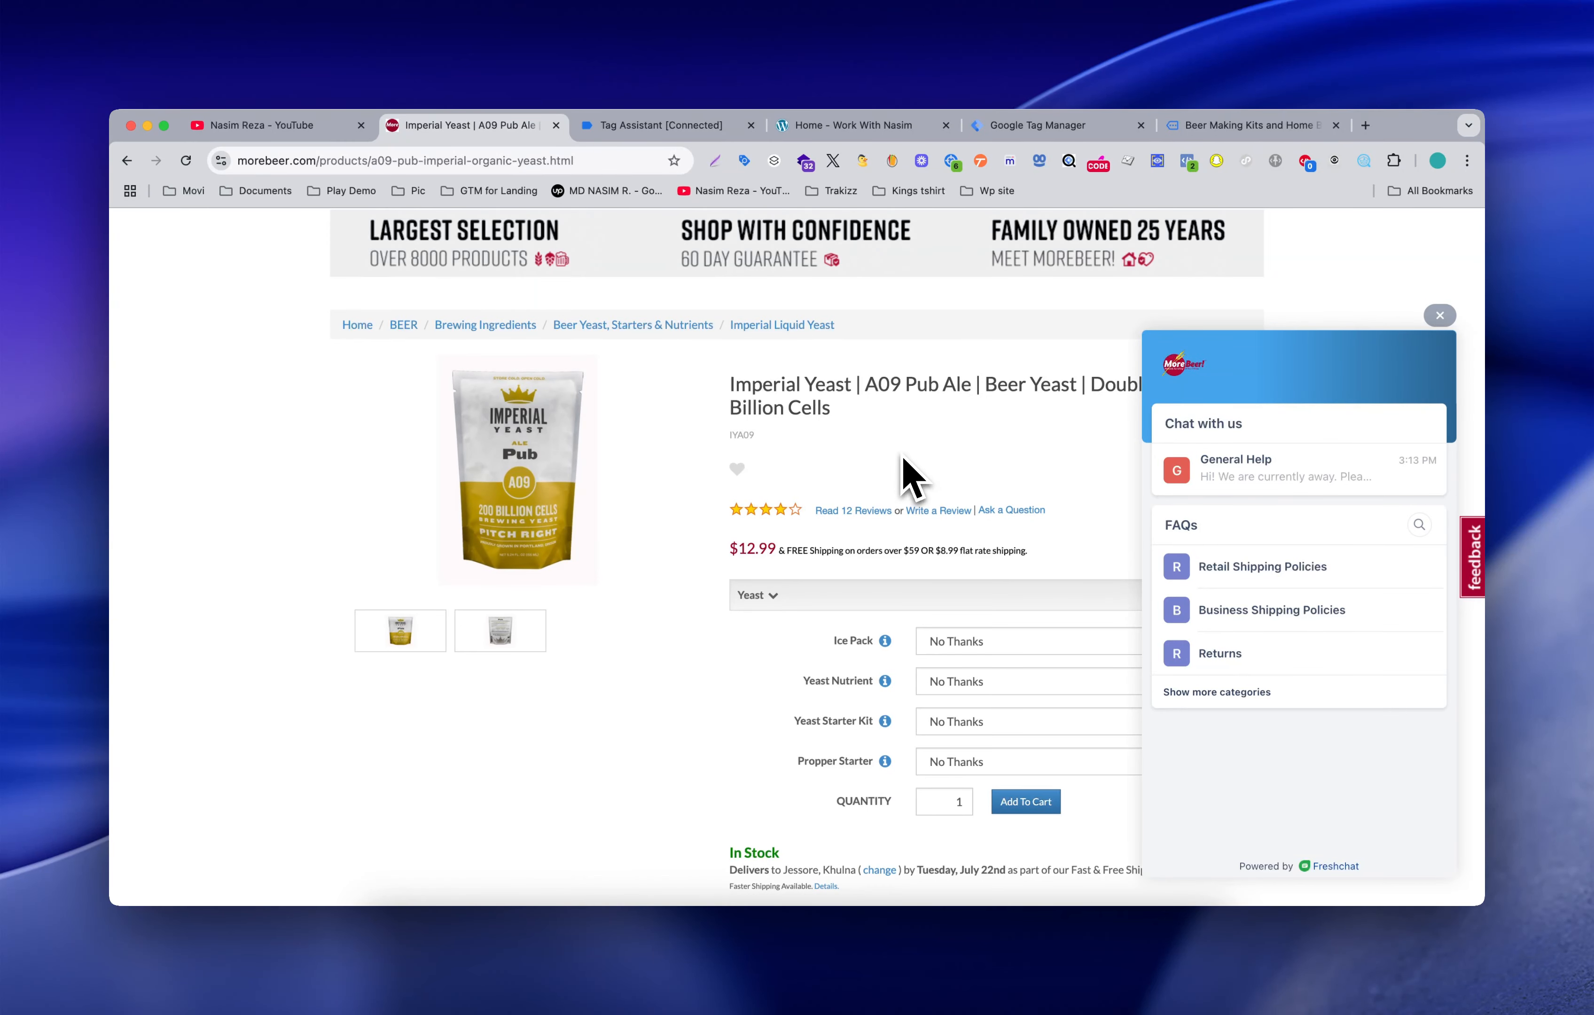
pyautogui.scroll(3, 975, 501)
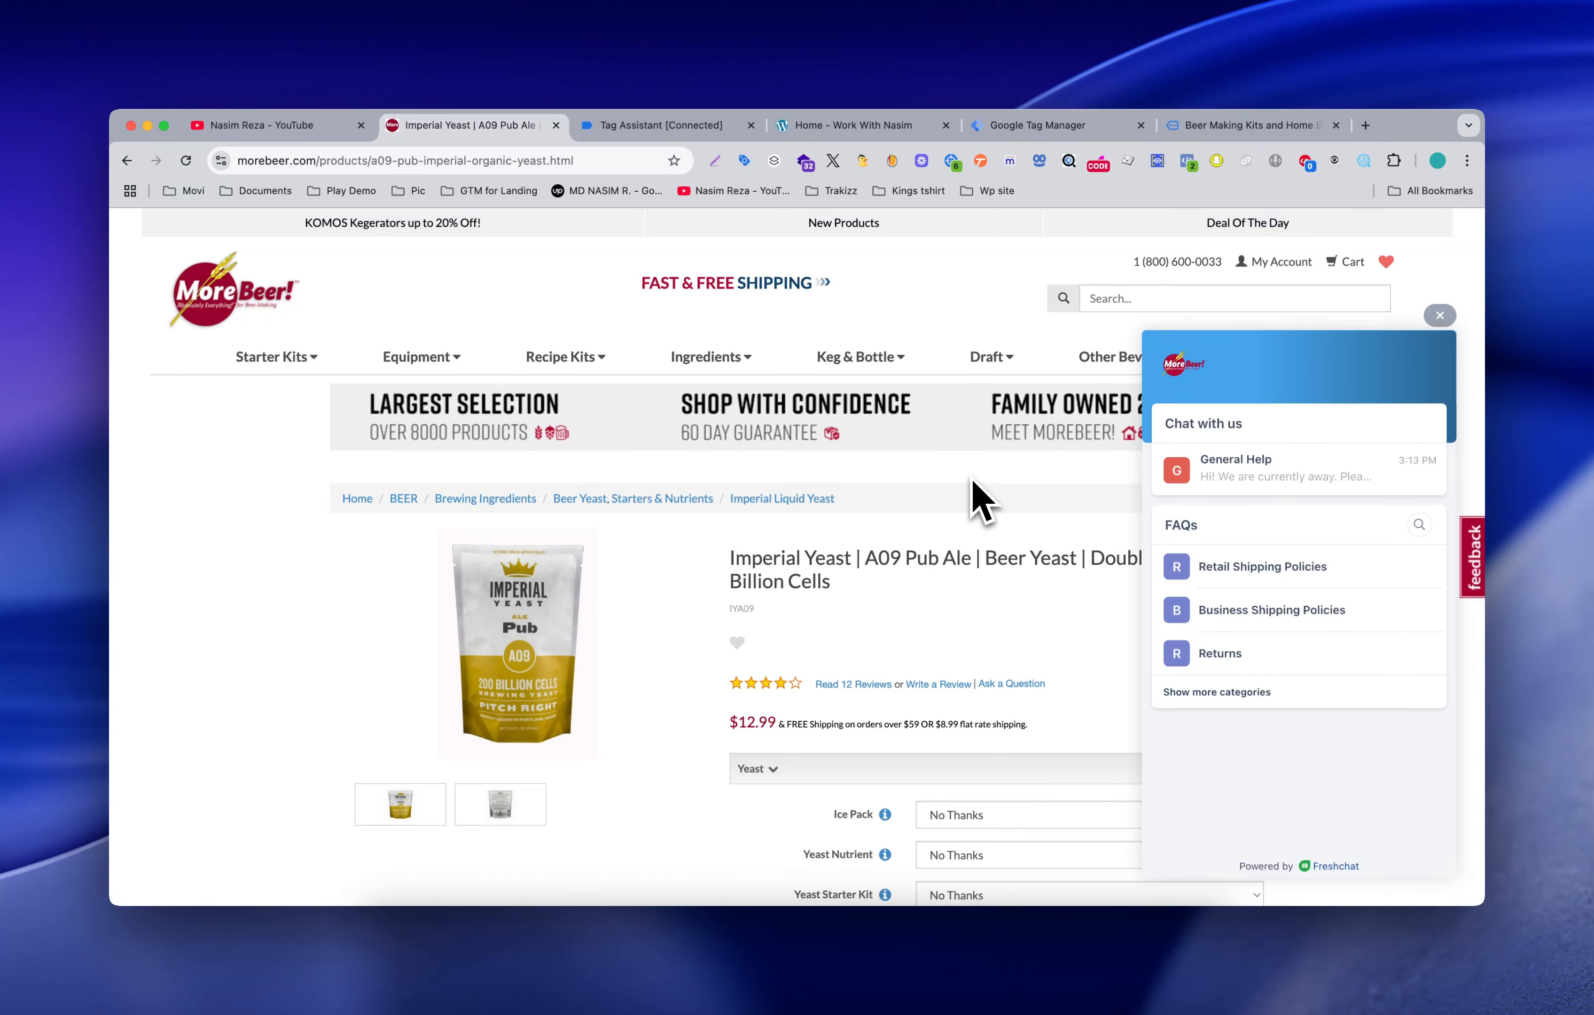
pyautogui.scroll(-4, 975, 501)
pyautogui.scroll(4, 973, 498)
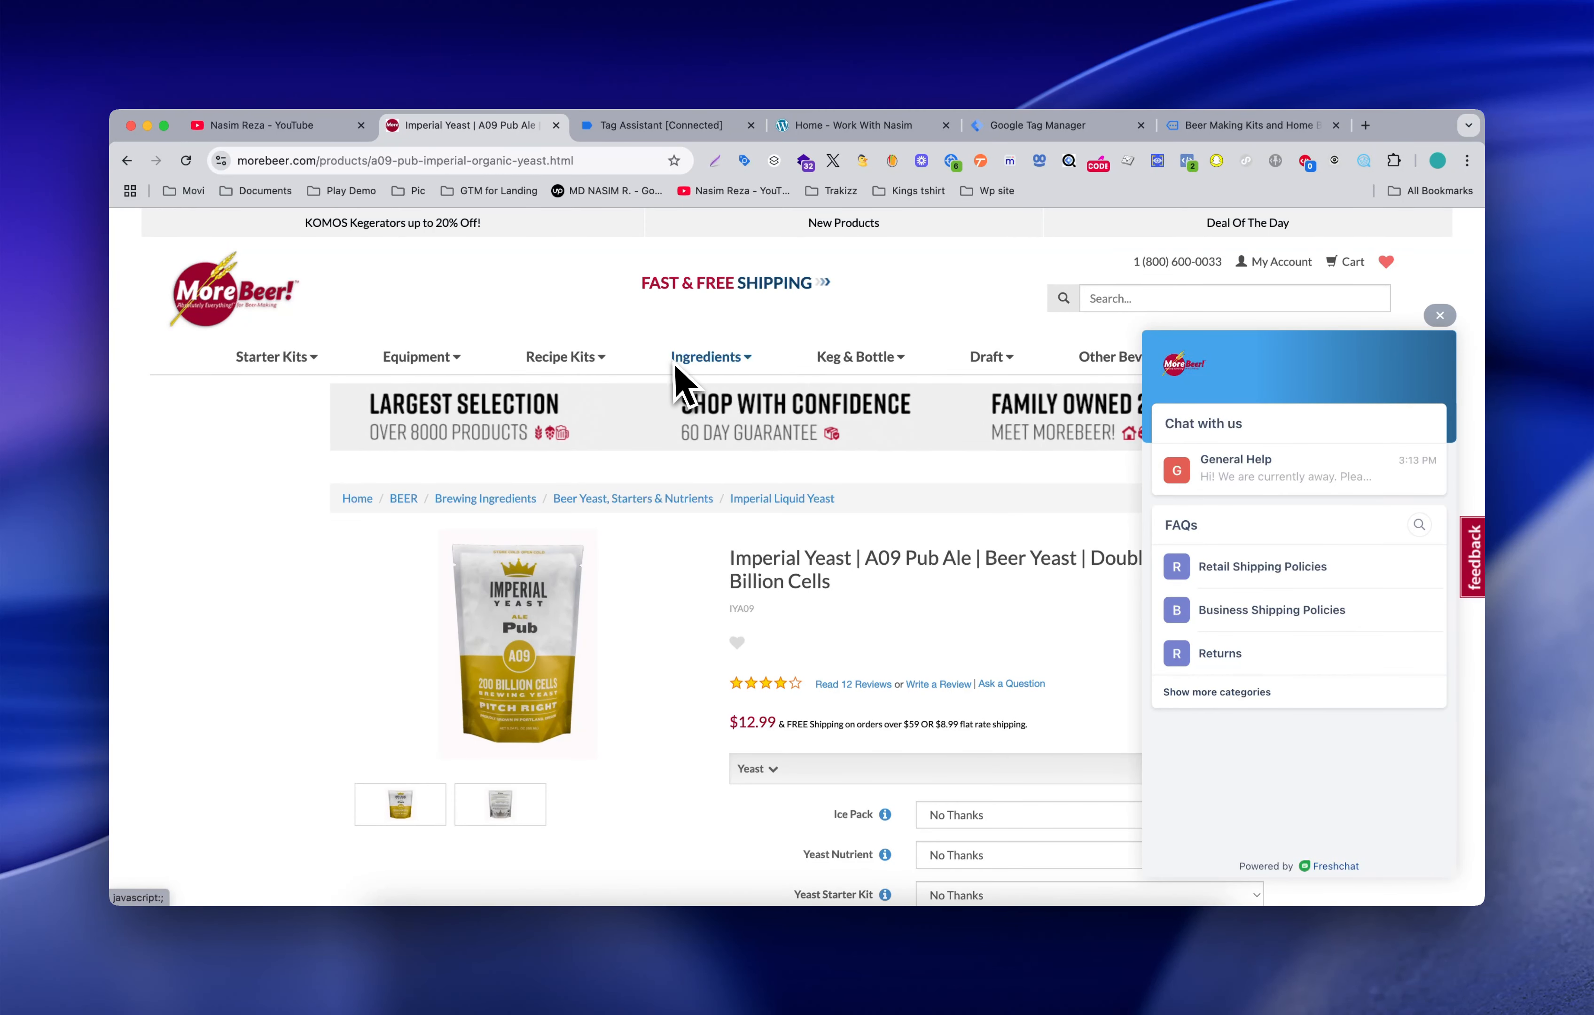
pyautogui.scroll(-3, 676, 375)
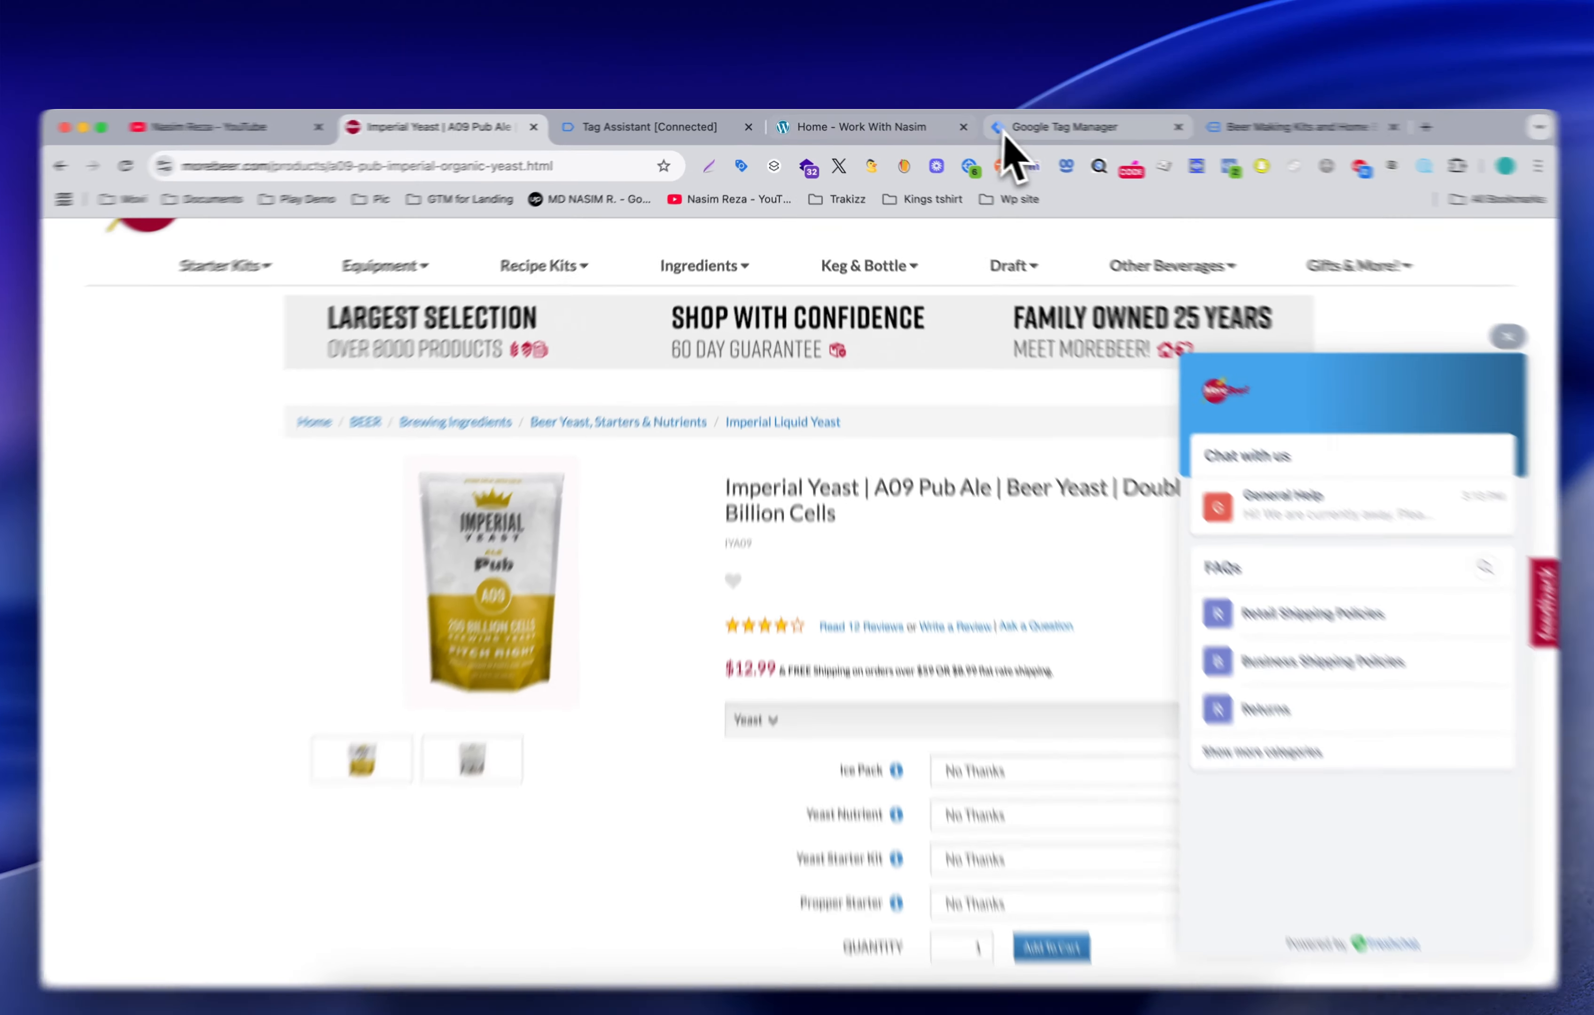
# Step: View the Google Tag Manager workspace and open nasimofficial.store in a new browser tab
pyautogui.click(988, 133)
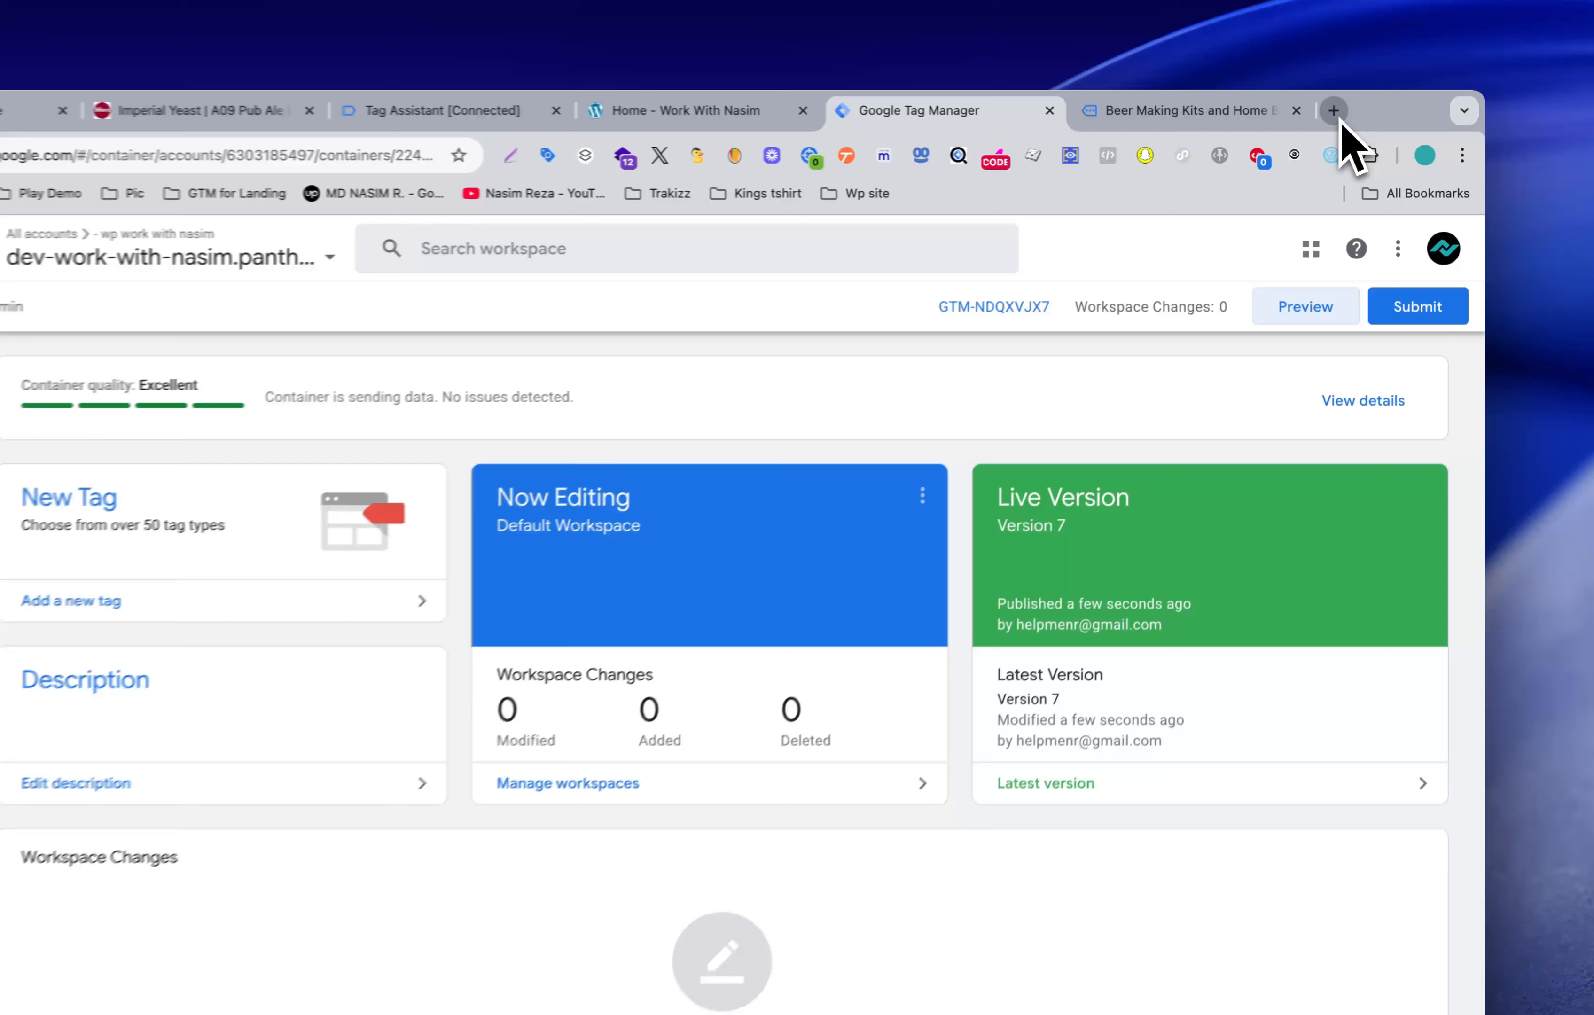
pyautogui.click(1366, 125)
pyautogui.write('nasimofficial.store')
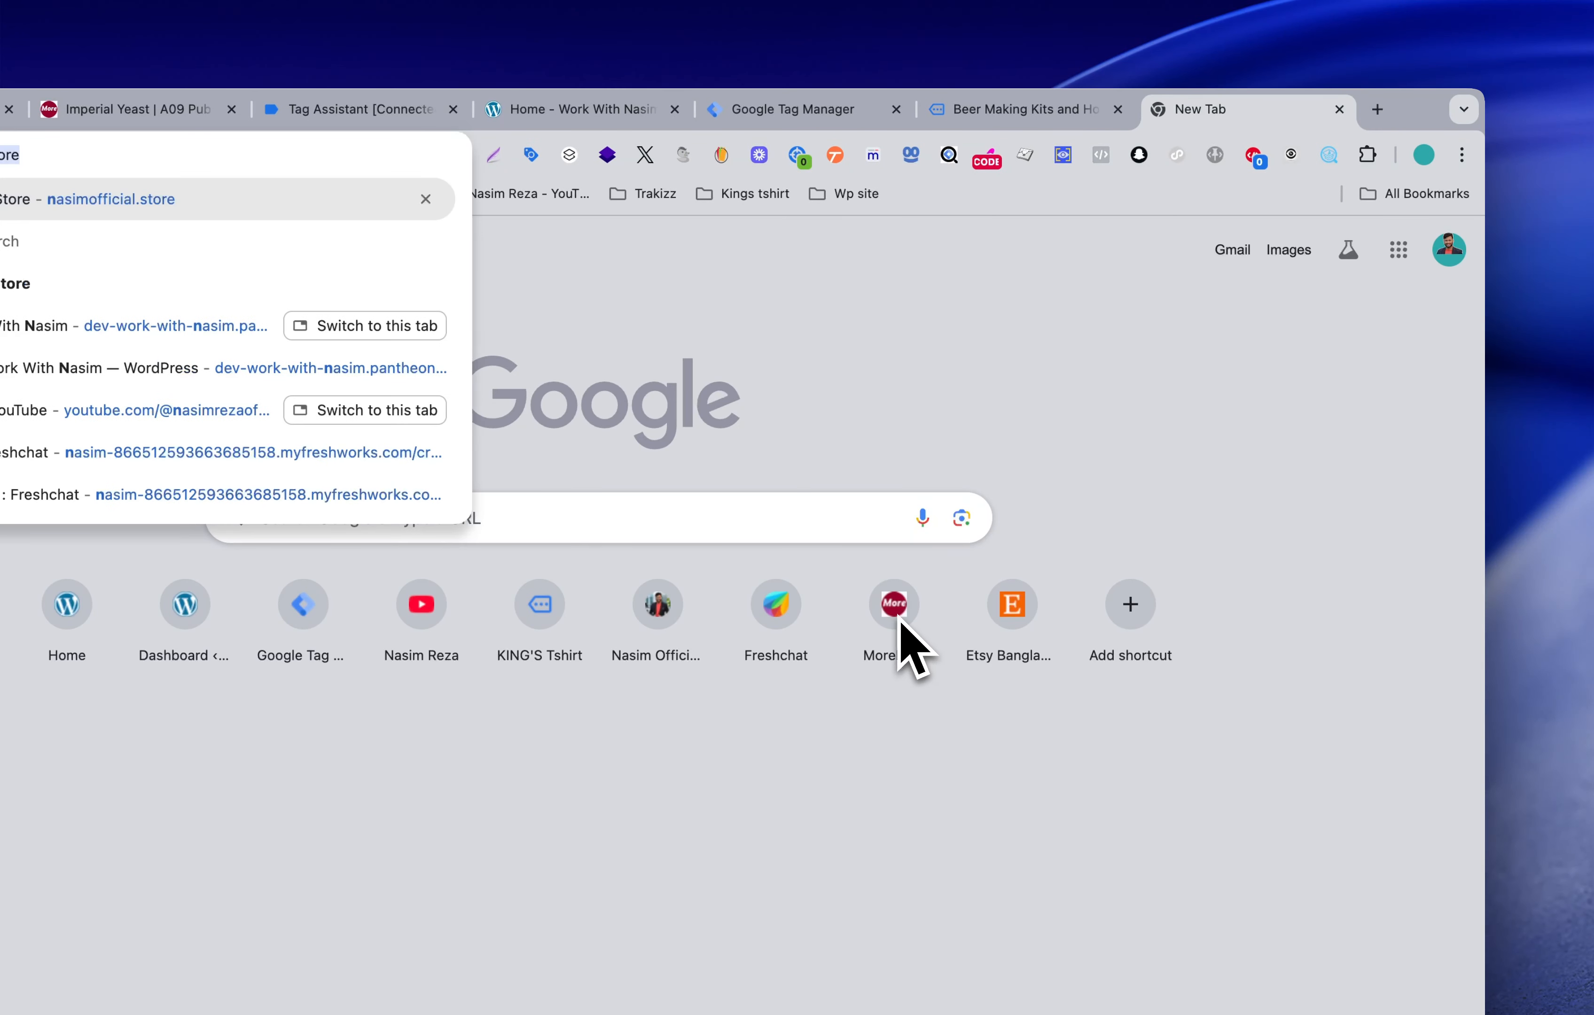
pyautogui.press('Return')
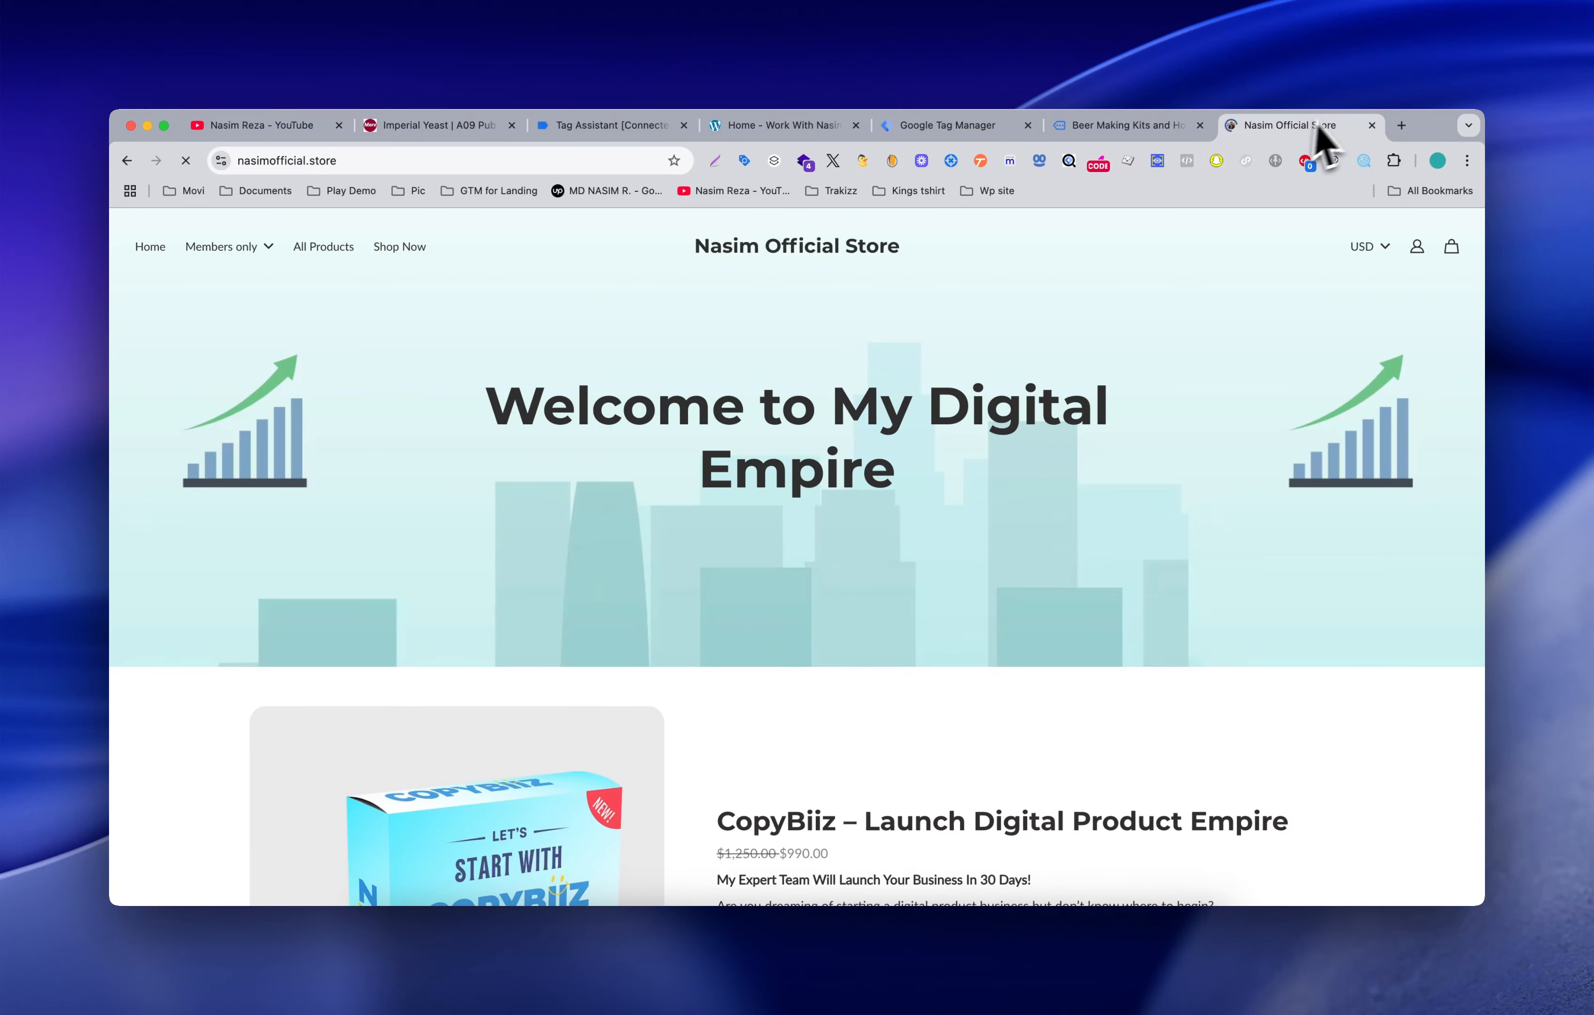
# Step: Load the bookmarked Upwork profile in a new tab and browse the product listings on nasimofficial.store
pyautogui.click(1401, 125)
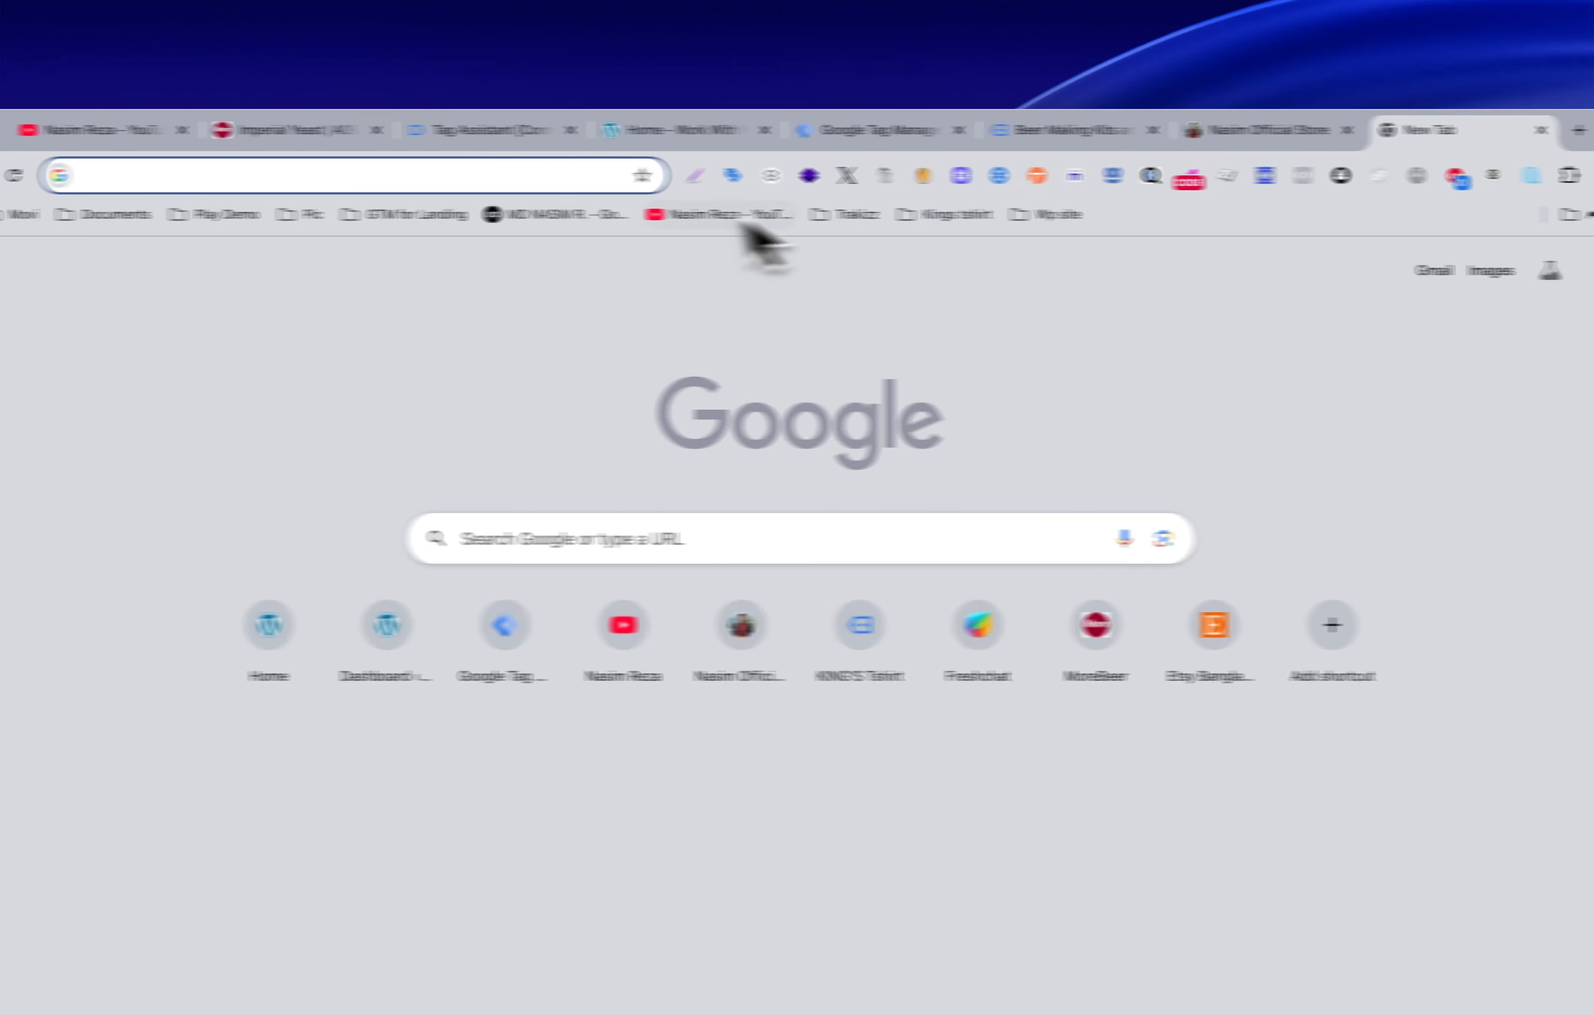
pyautogui.click(570, 215)
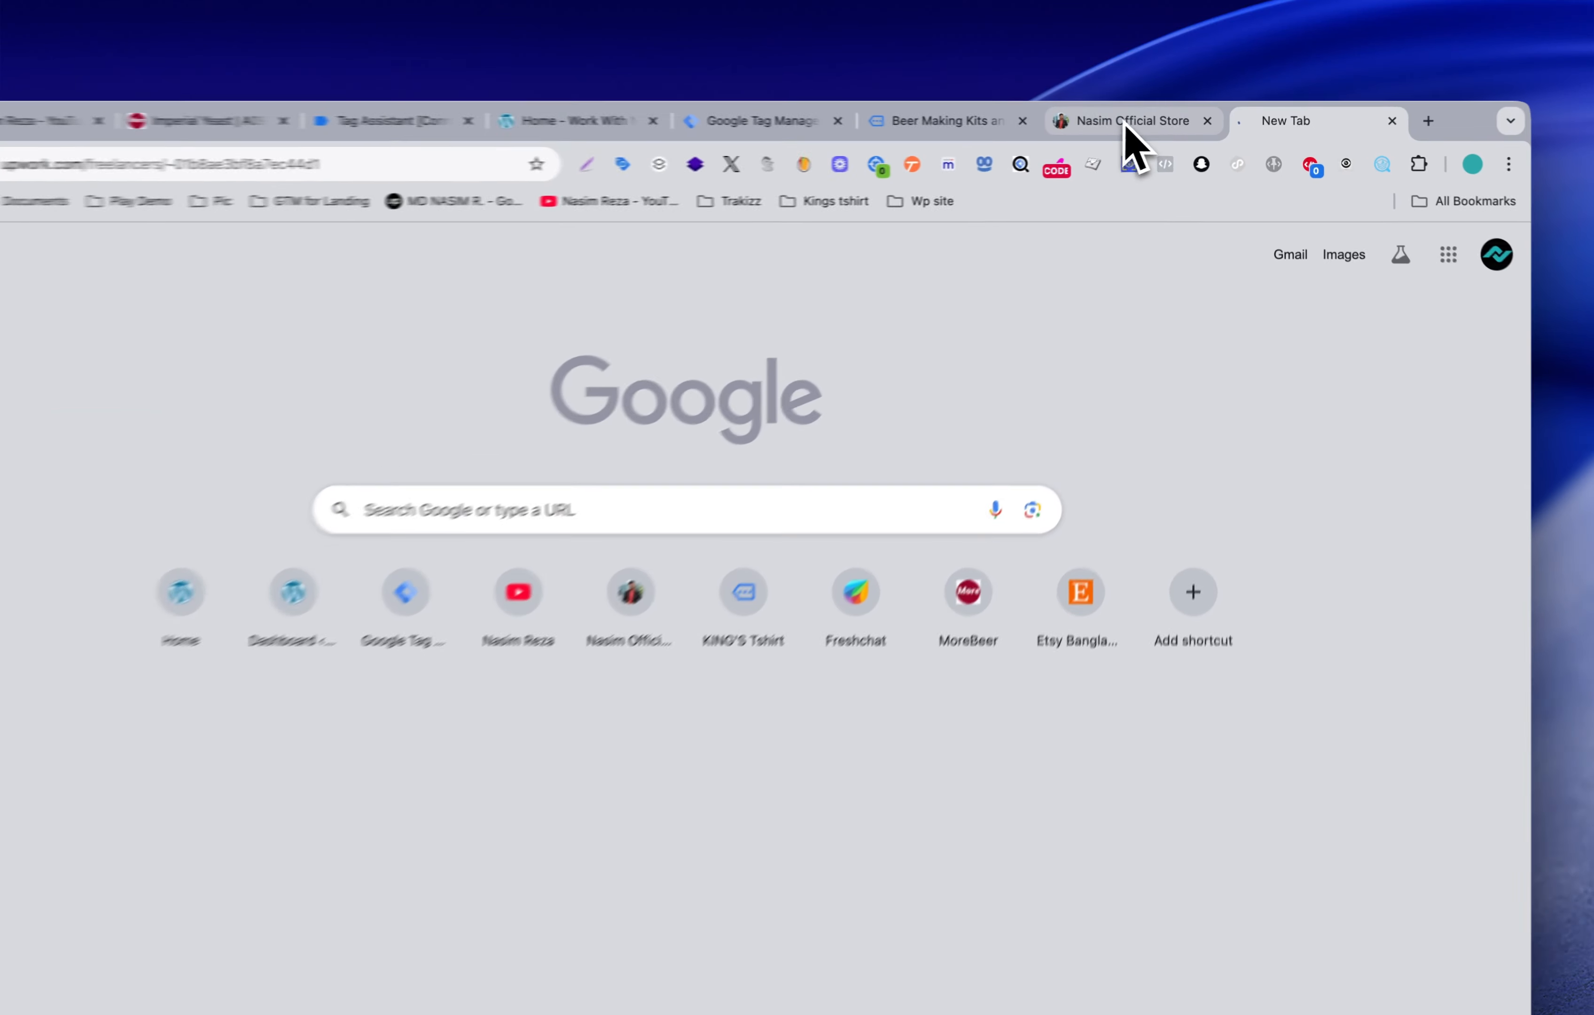
pyautogui.click(1155, 125)
pyautogui.scroll(-15, 859, 596)
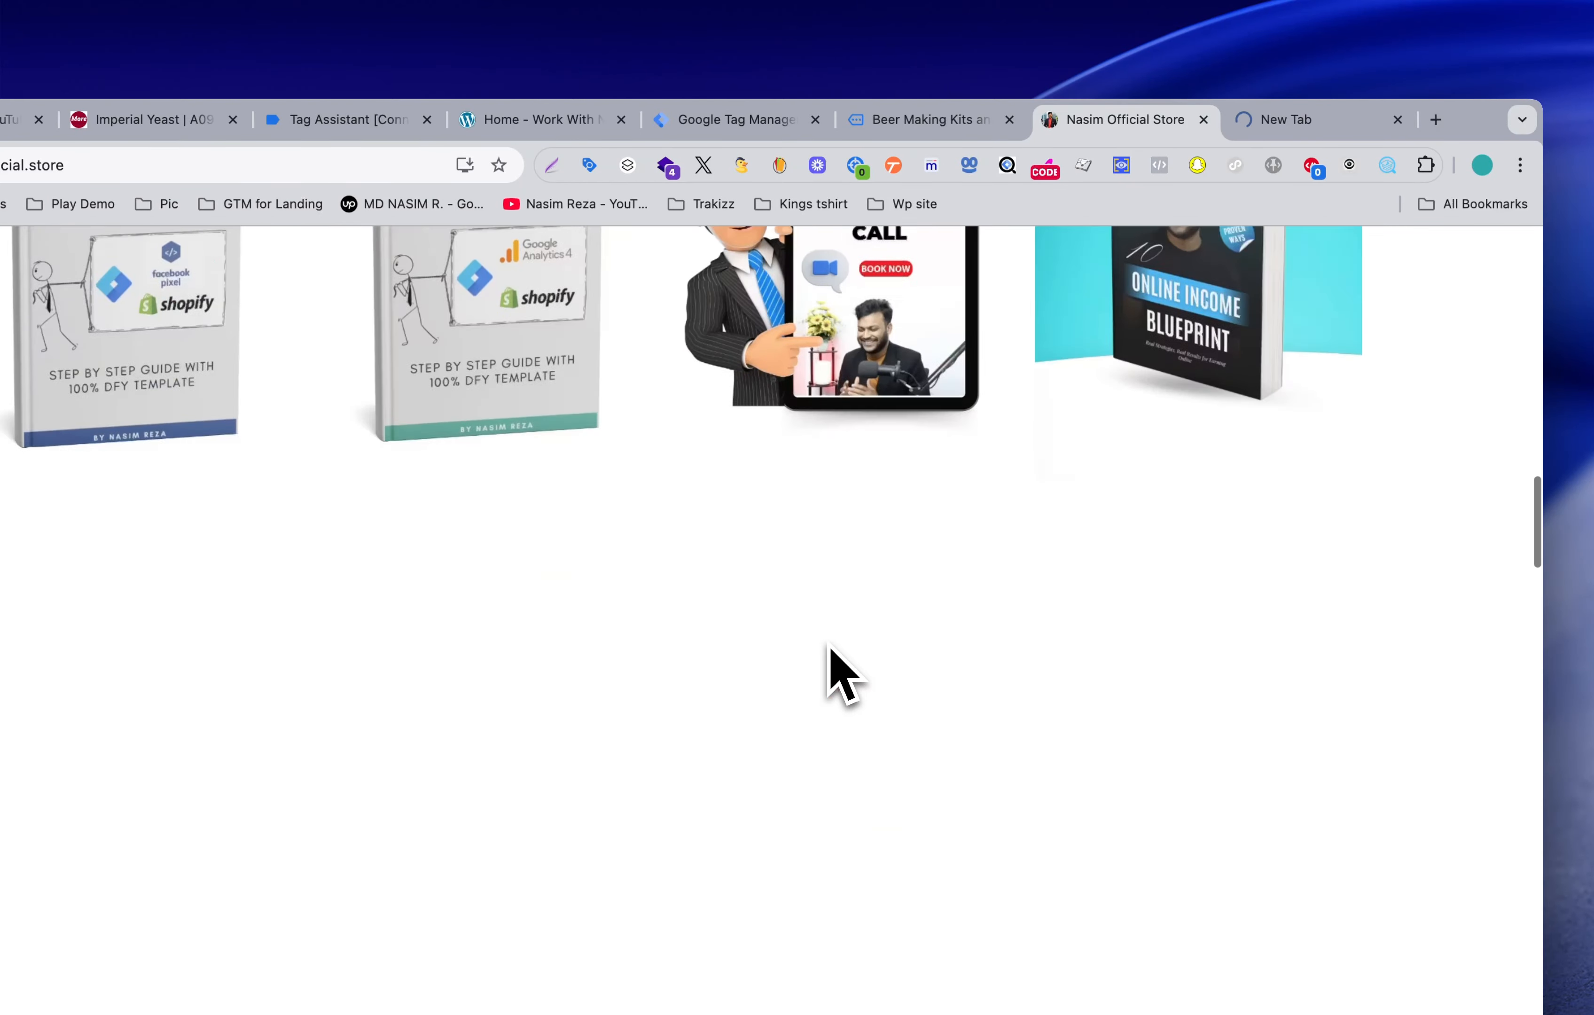
pyautogui.scroll(5, 830, 646)
pyautogui.scroll(7, 936, 561)
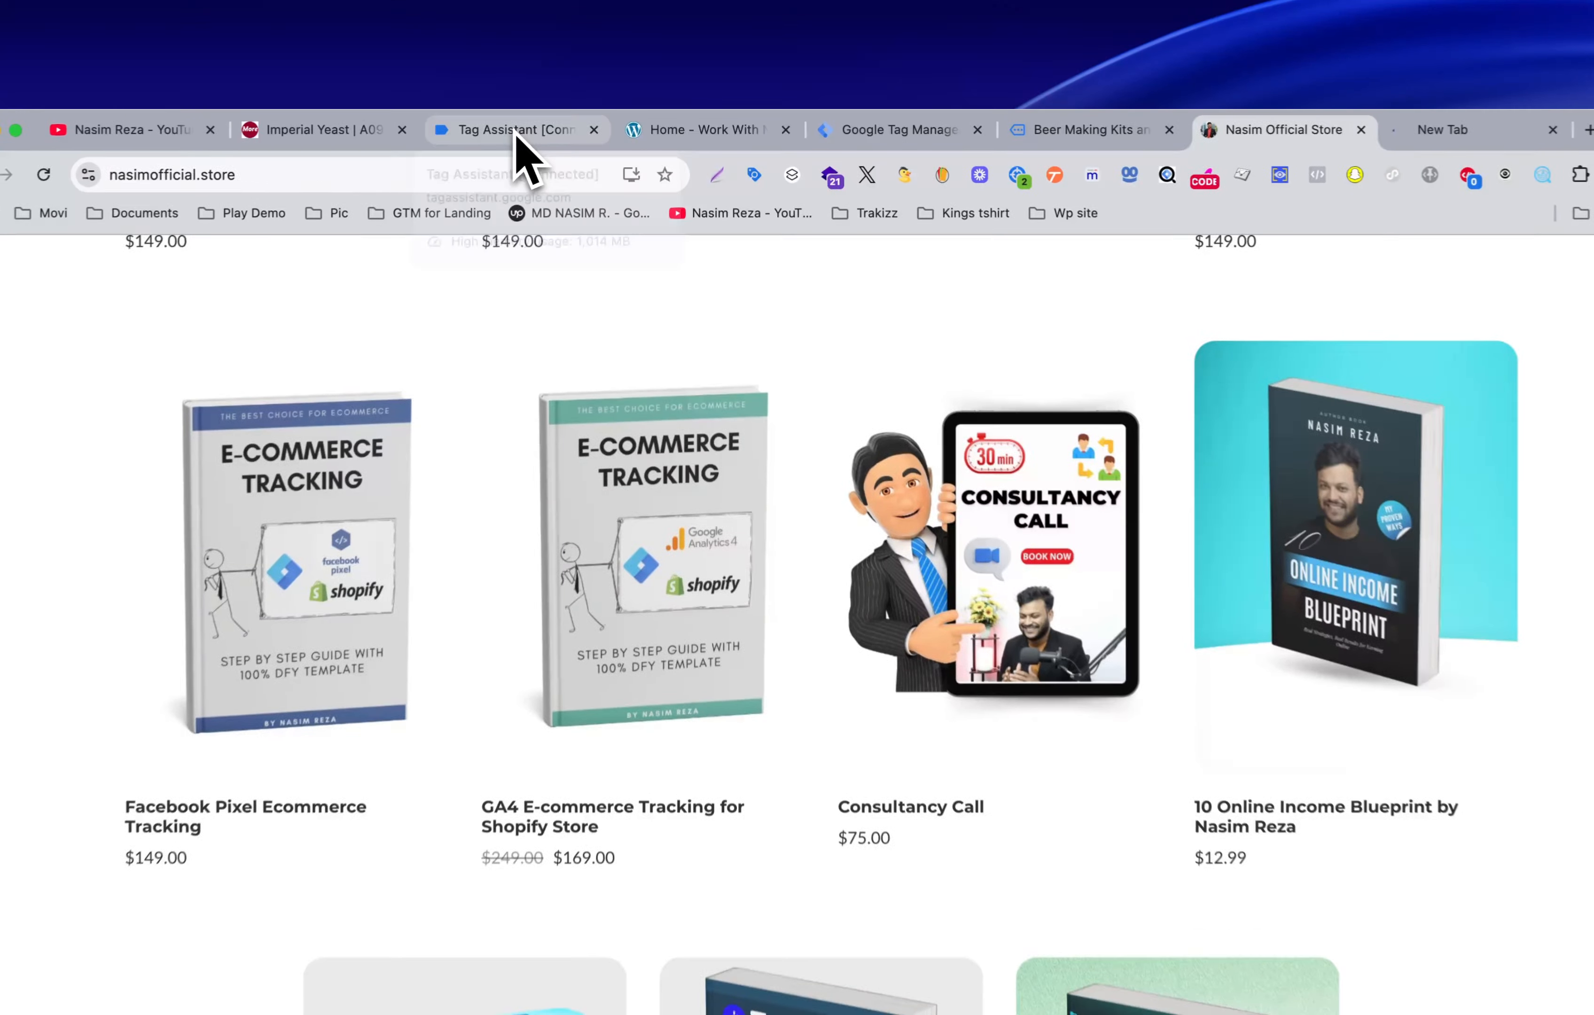
# Step: Switch to the Google Tag Manager workspace, copy the <head> installation snippet for container GTM-NDQXVJX7, and close the install dialog
pyautogui.click(561, 129)
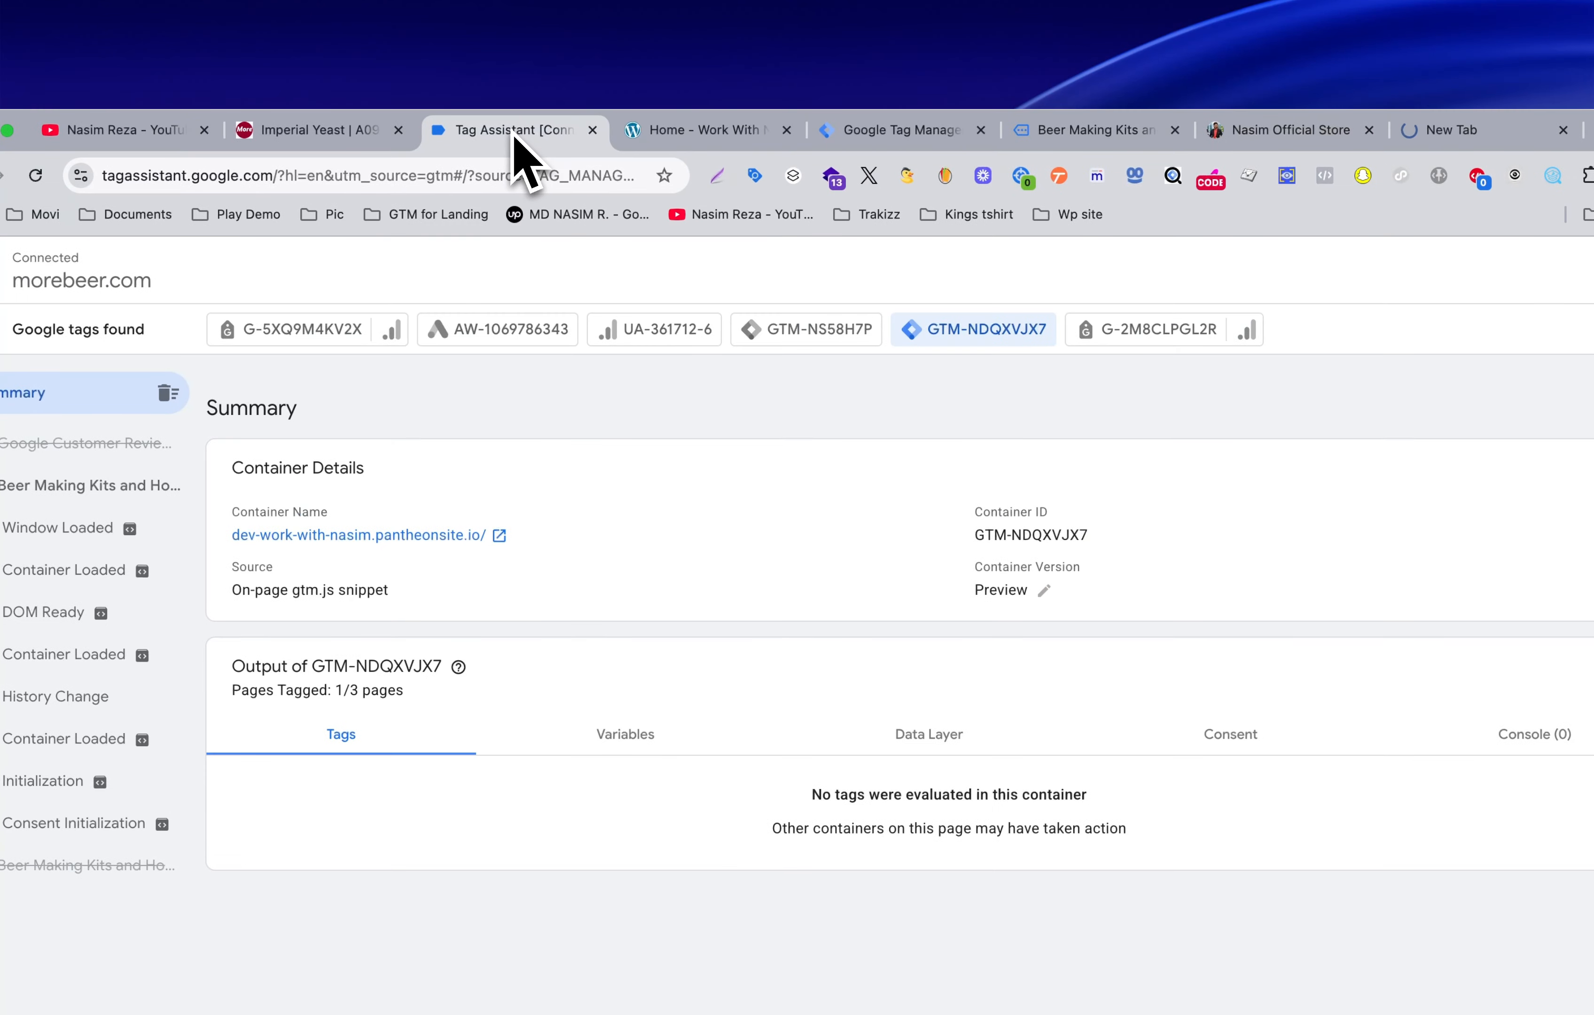
pyautogui.click(931, 137)
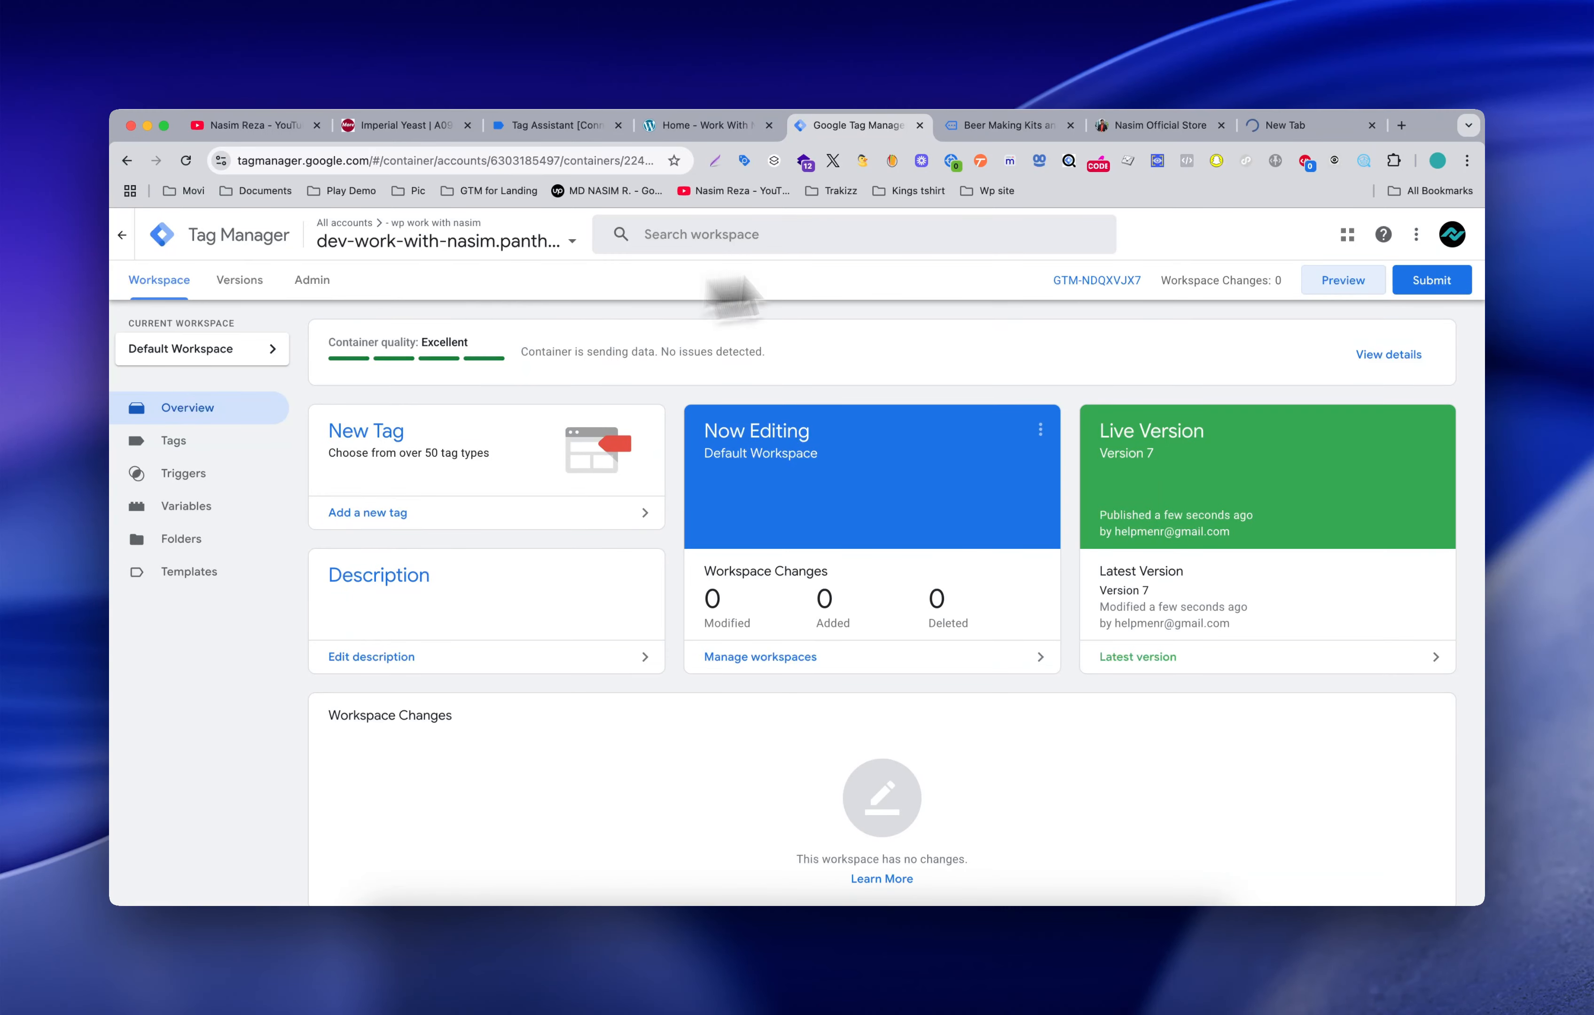
pyautogui.click(1097, 280)
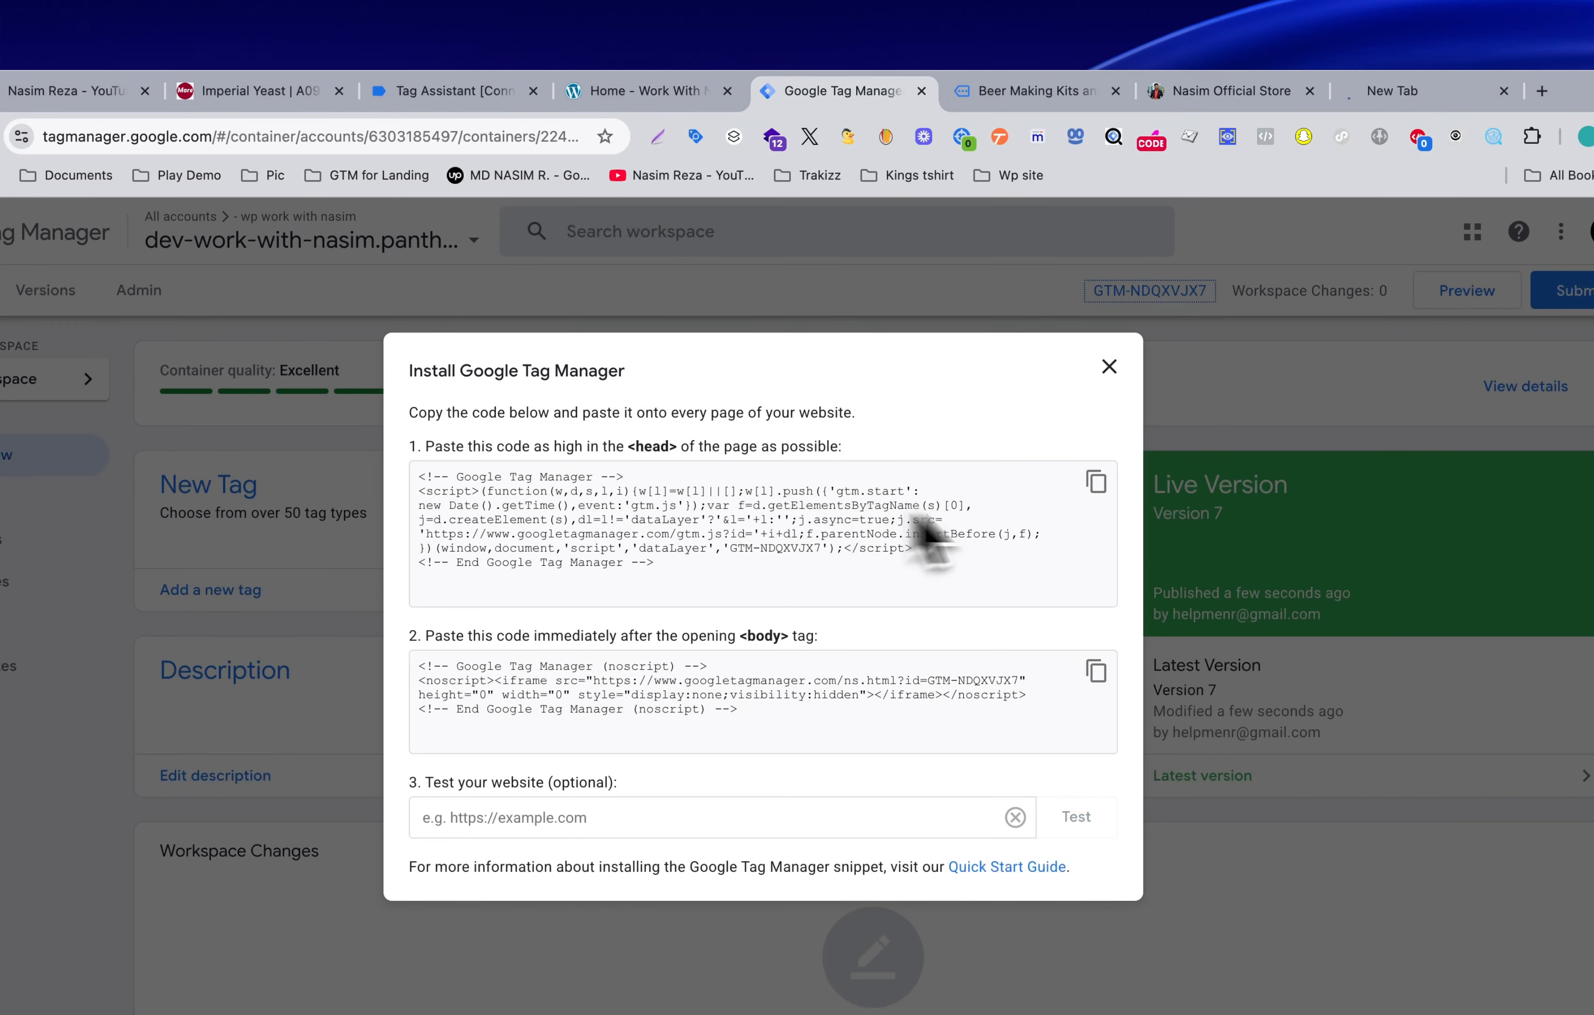
pyautogui.click(1099, 483)
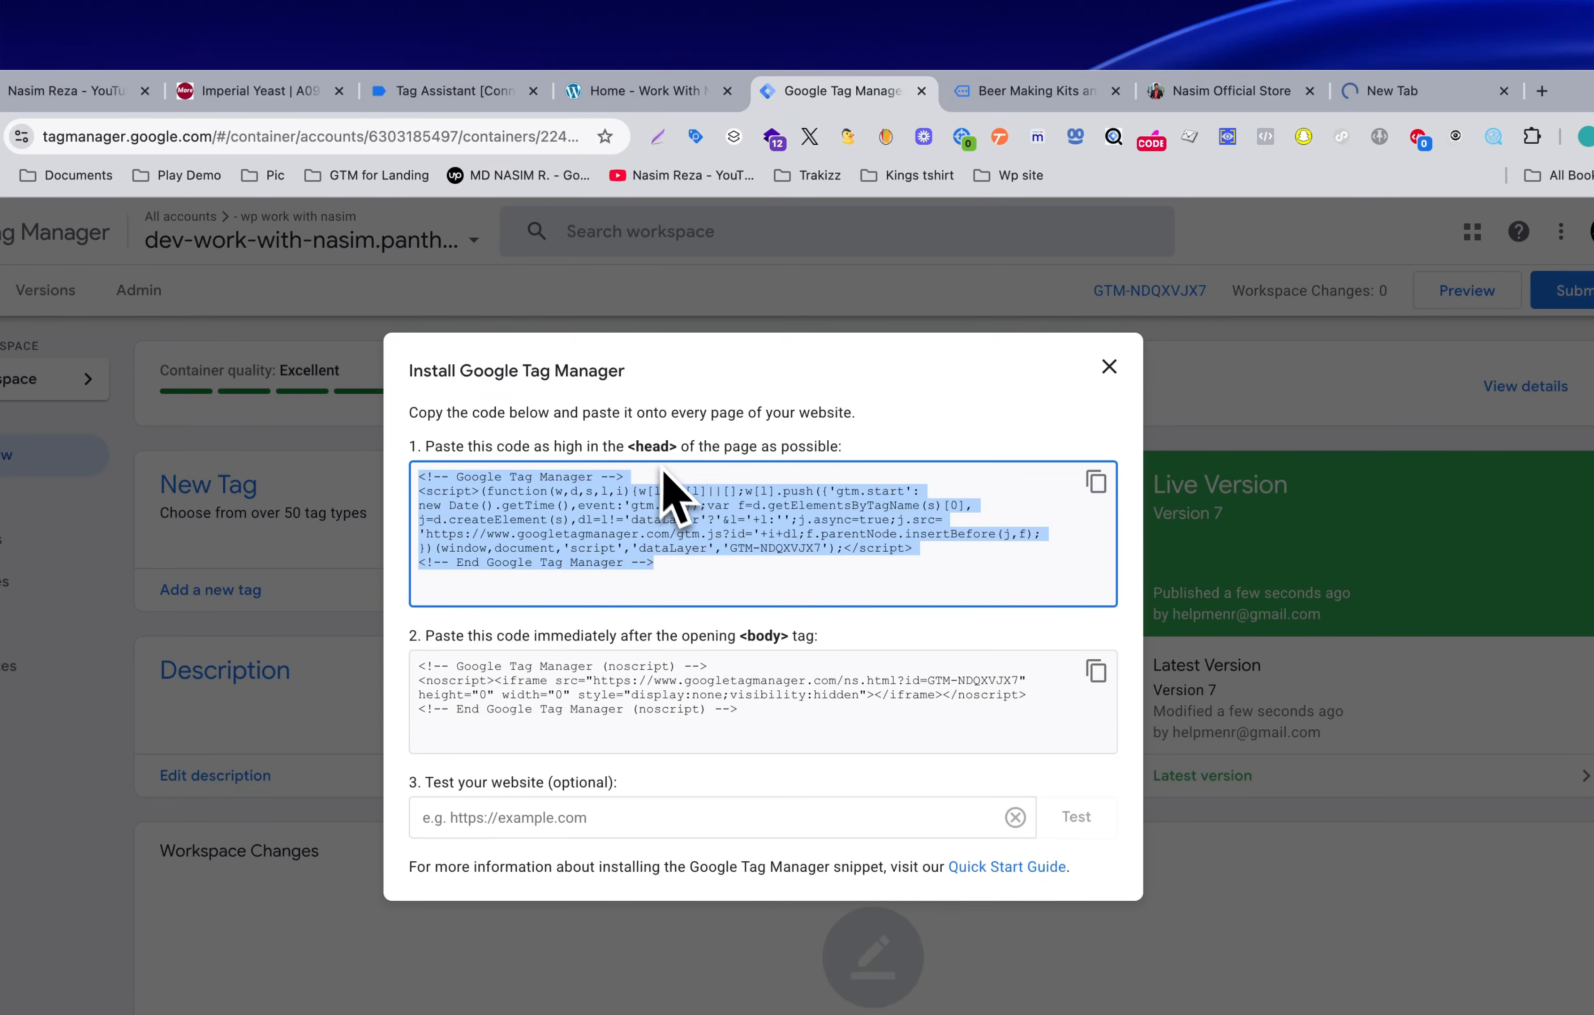
pyautogui.click(626, 518)
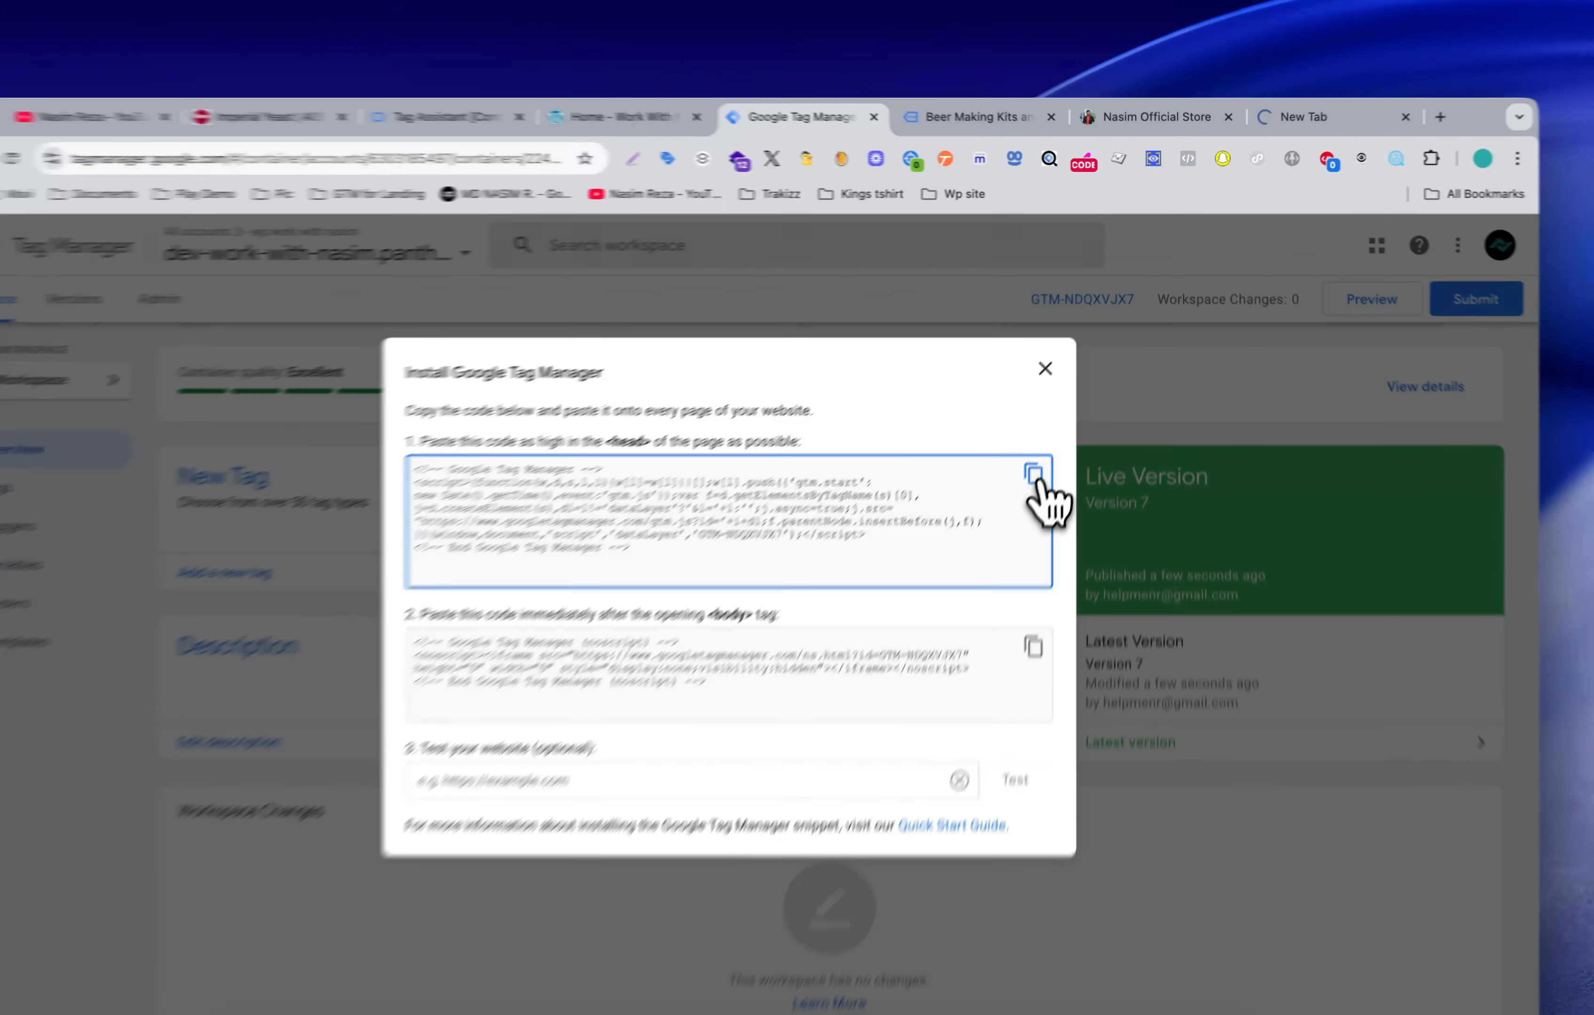
pyautogui.click(1055, 428)
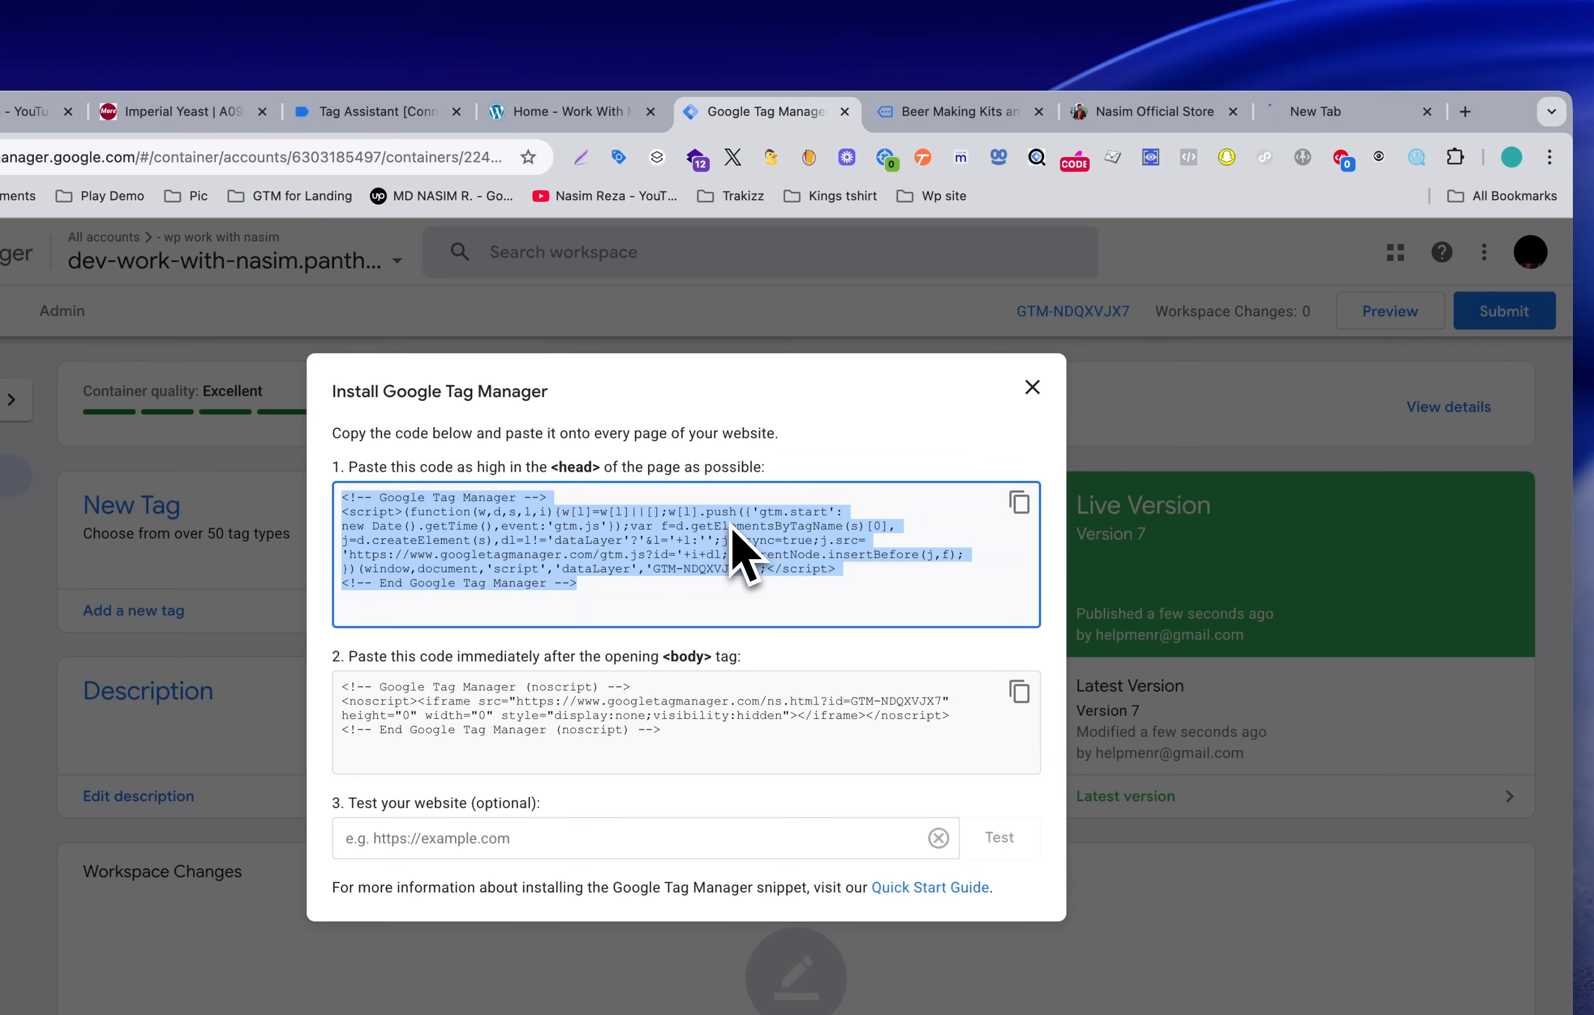
pyautogui.click(1032, 387)
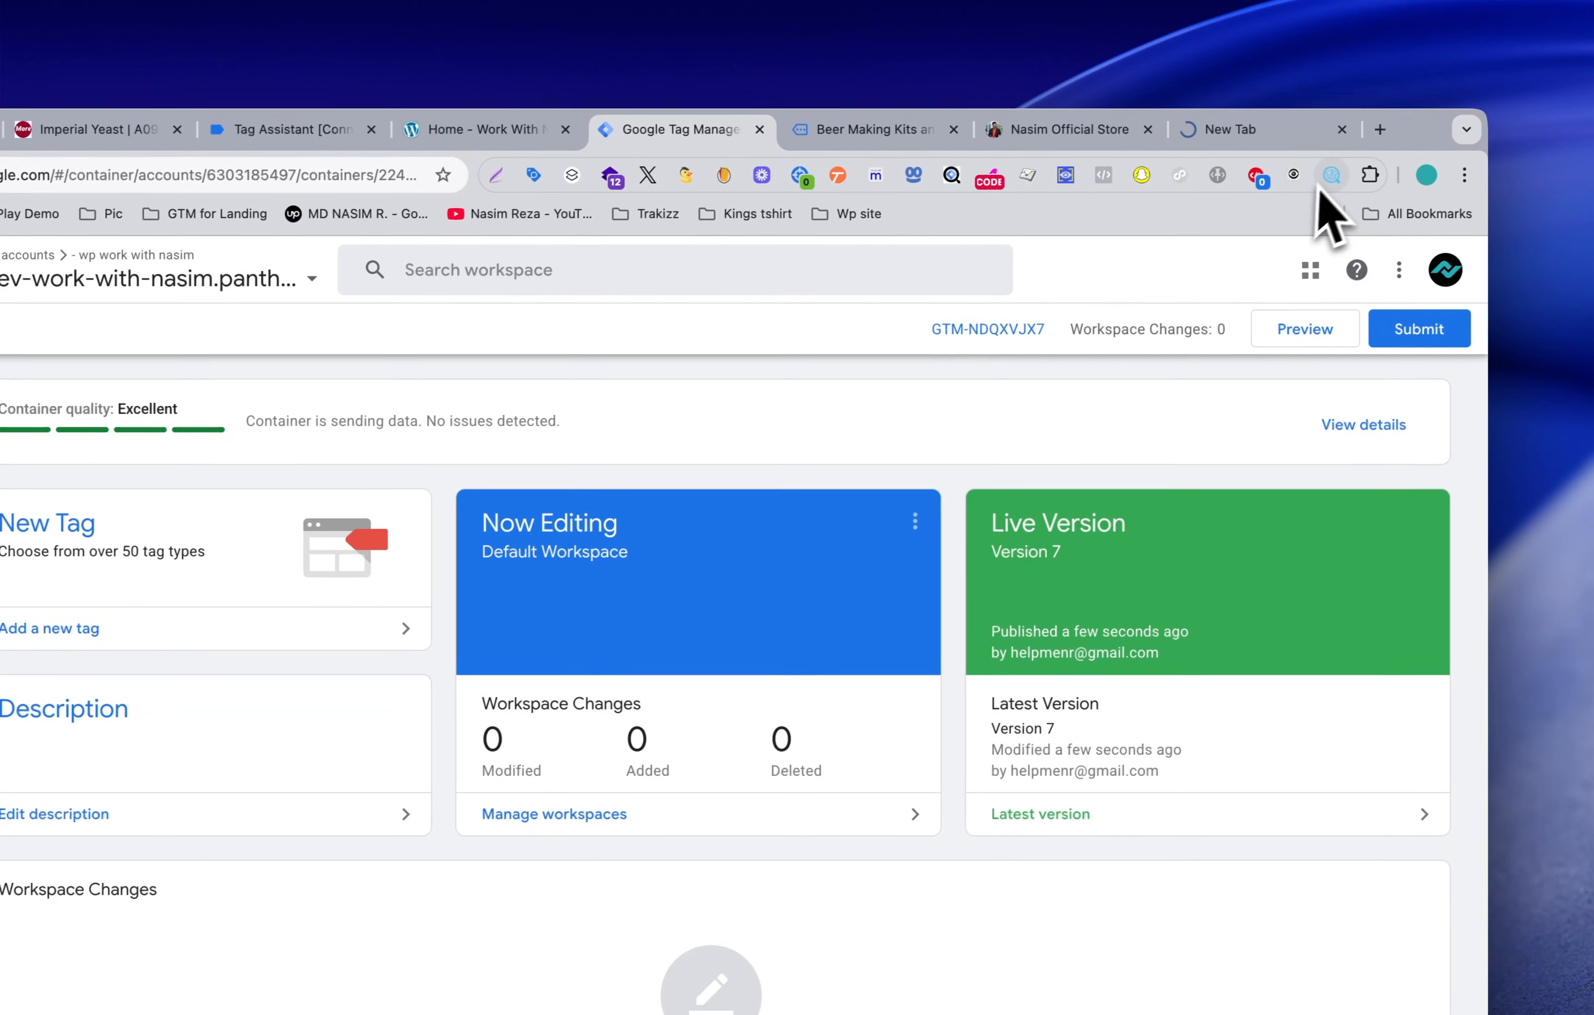
# Step: Open the Google Analytics home page in a new browser tab
pyautogui.click(850, 213)
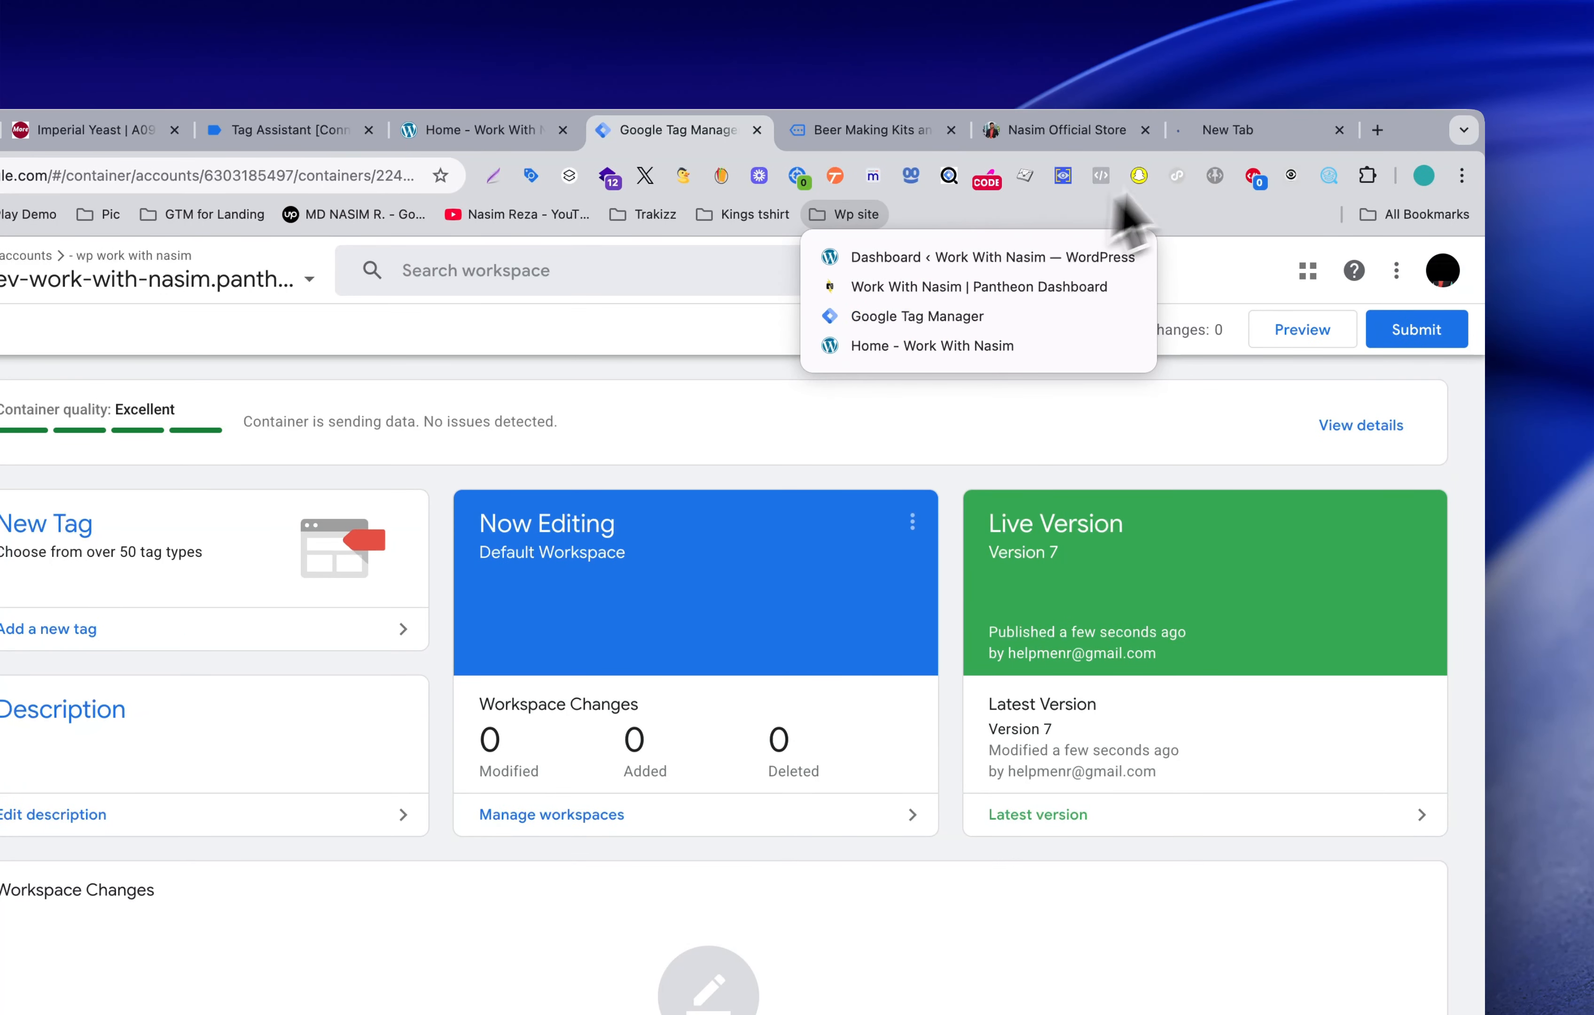
pyautogui.click(1380, 123)
pyautogui.click(1379, 129)
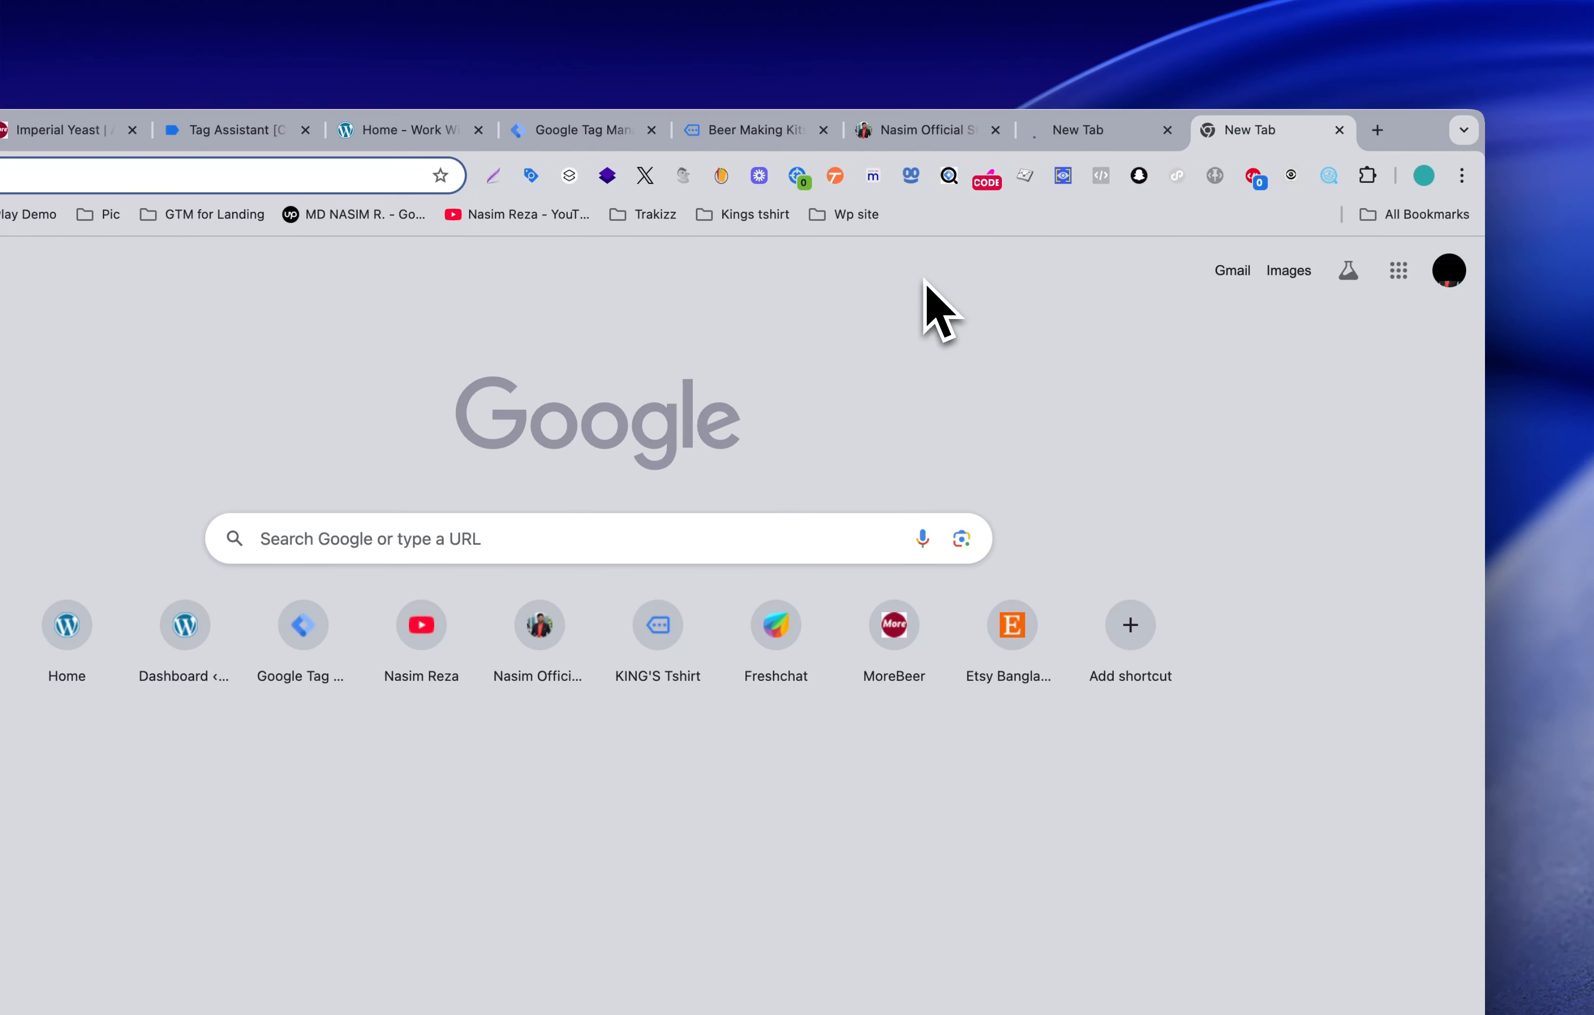
pyautogui.write('g')
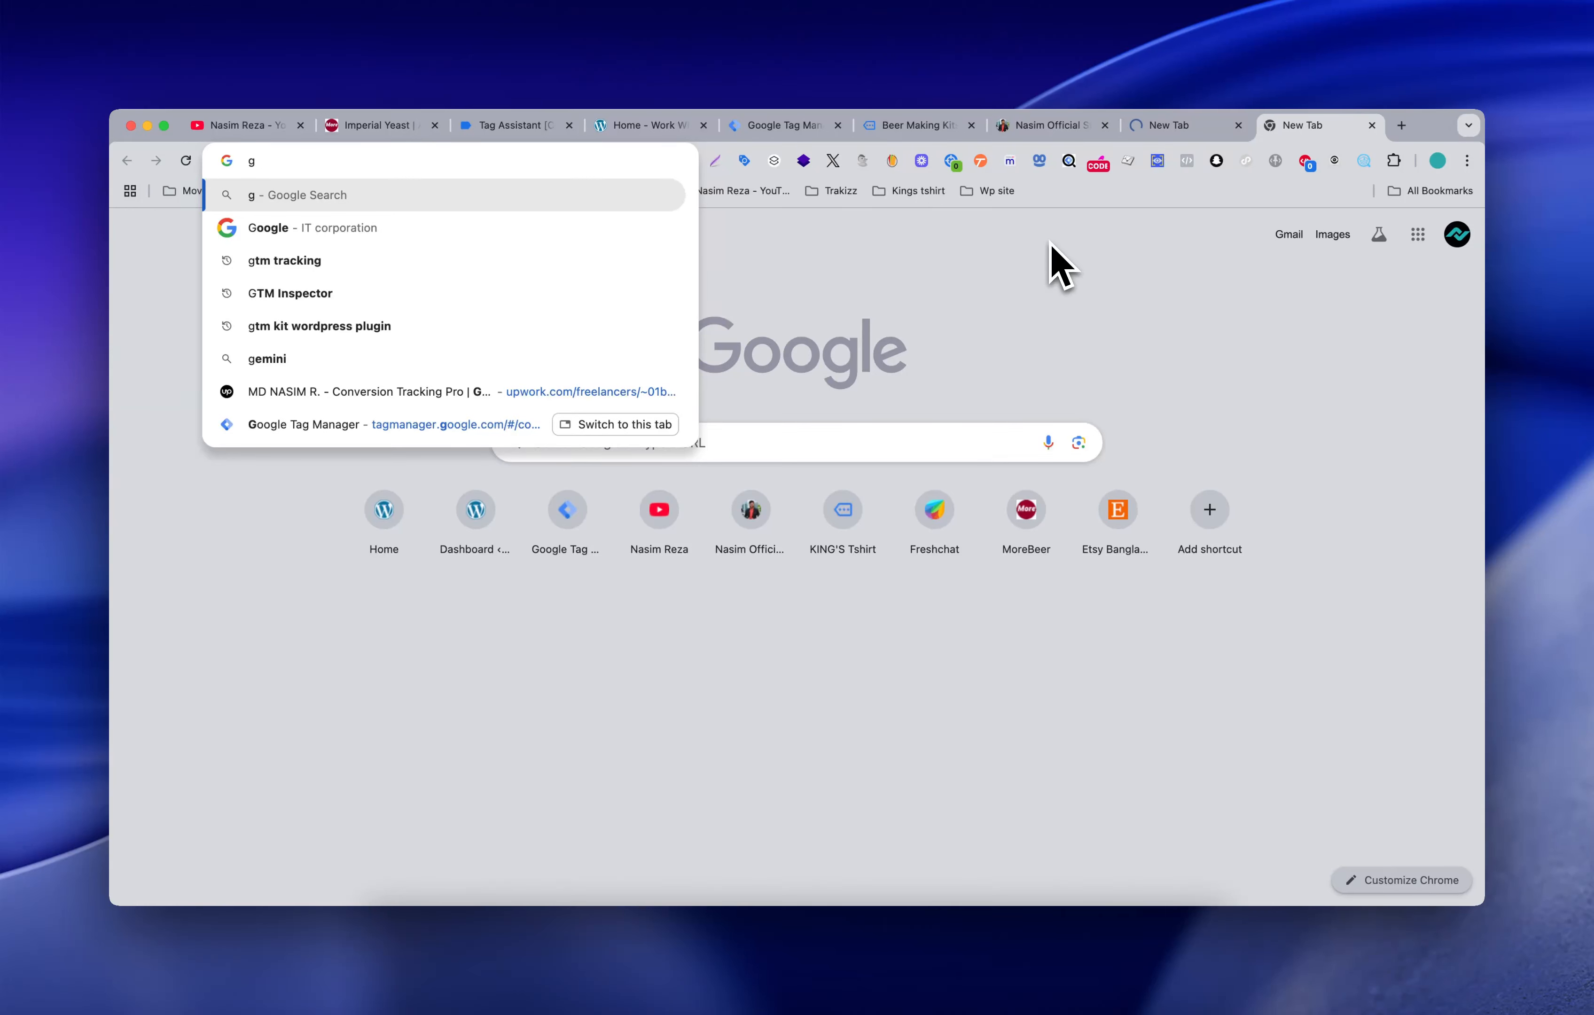
pyautogui.write('oogle ')
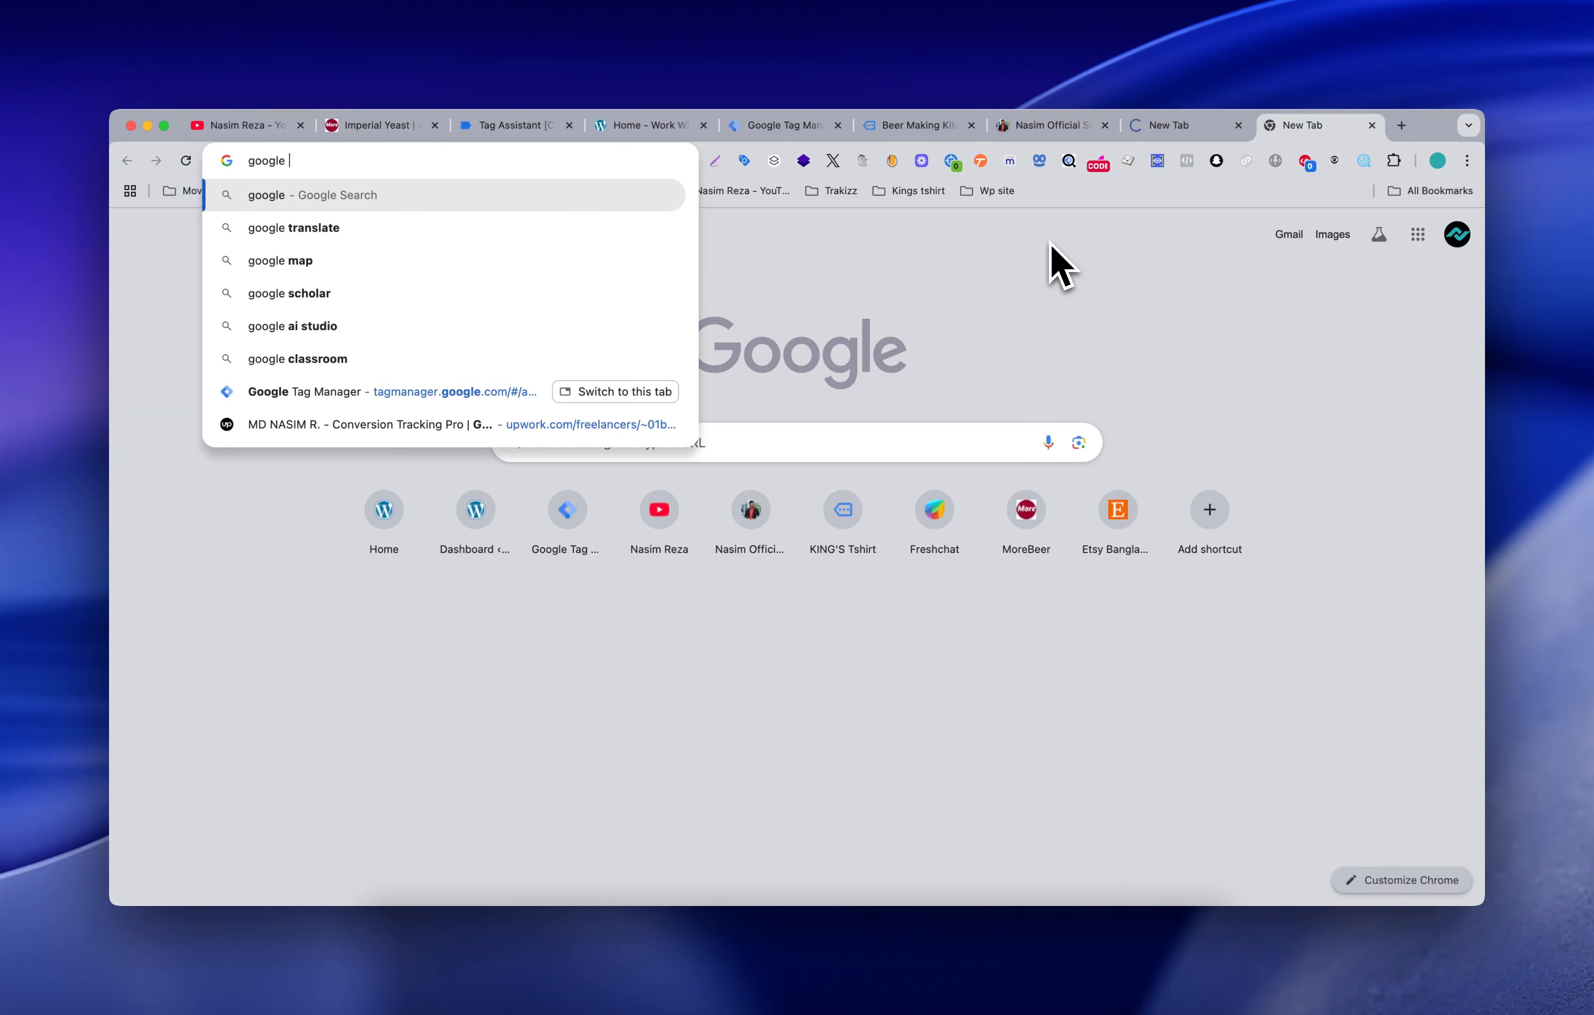
pyautogui.write('an')
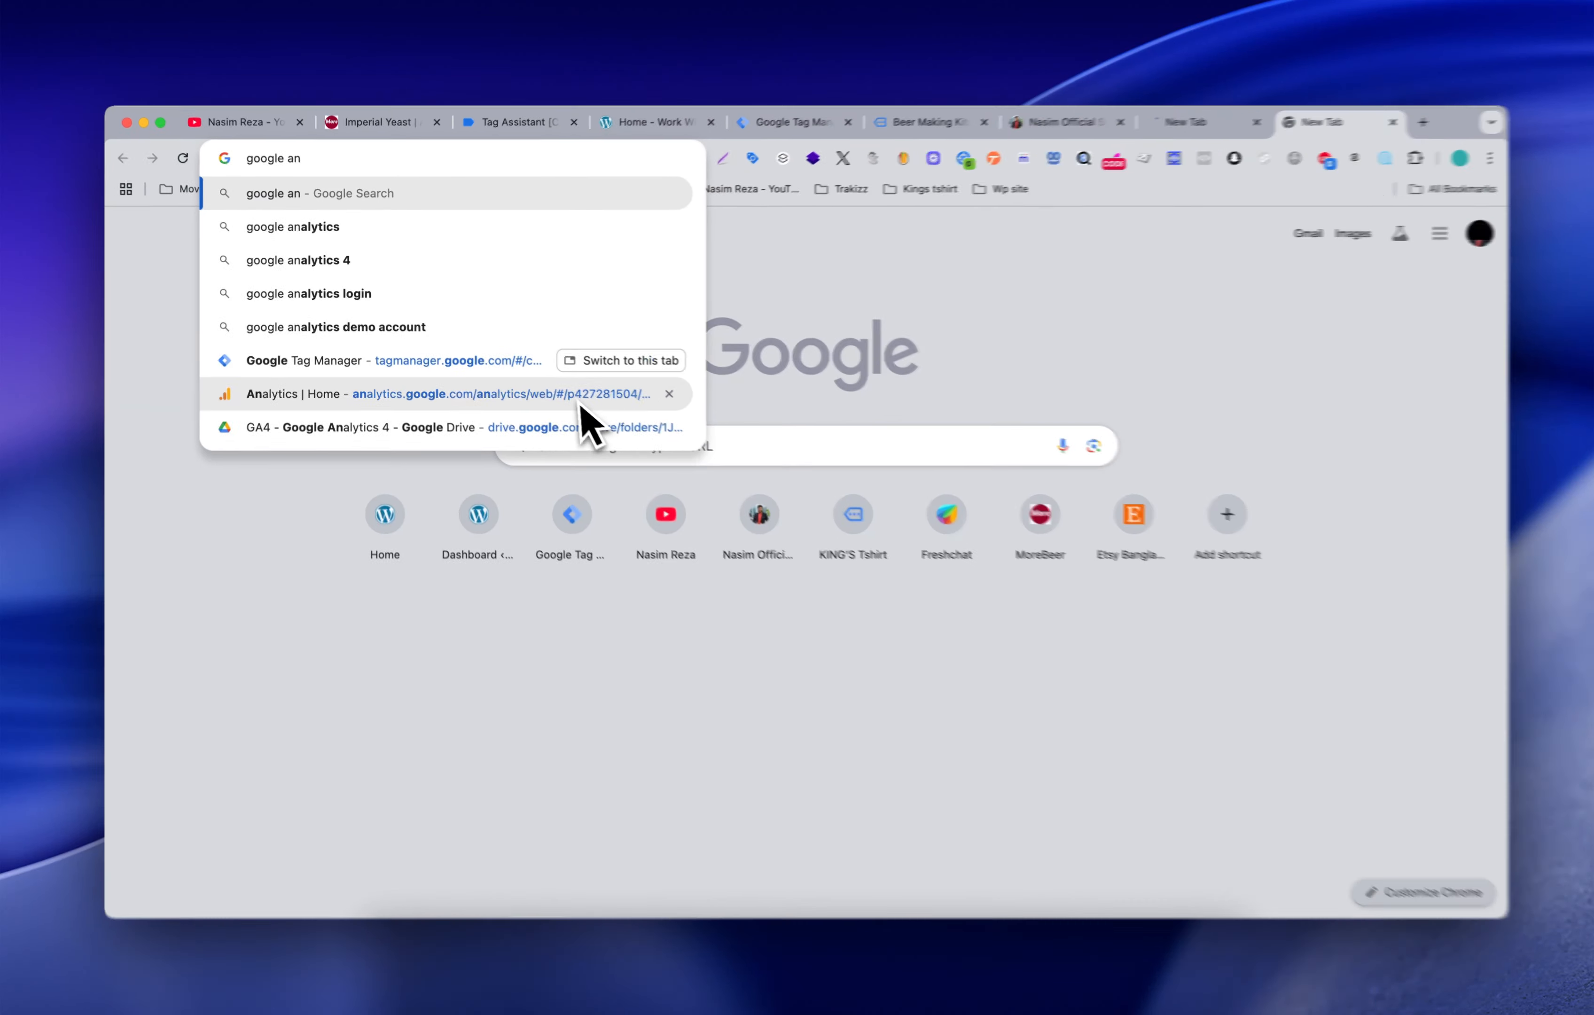
pyautogui.click(676, 395)
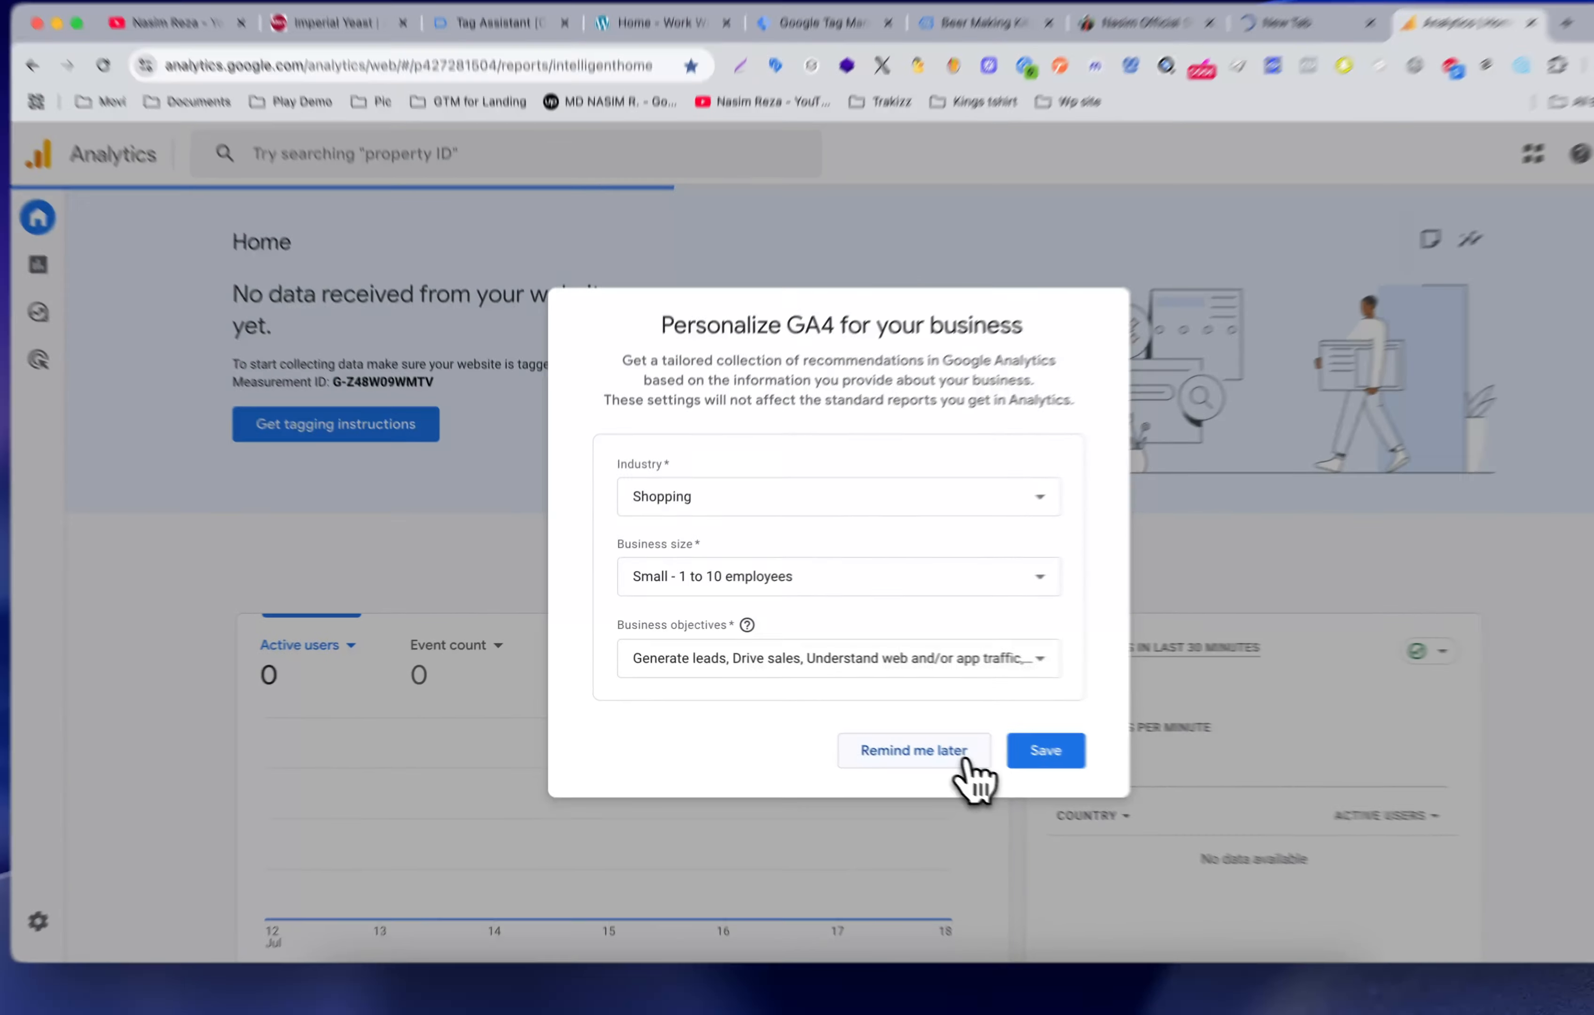
# Step: Postpone the GA4 business personalization and look over the Analytics home page
pyautogui.click(908, 731)
pyautogui.scroll(-2, 737, 680)
pyautogui.scroll(3, 757, 690)
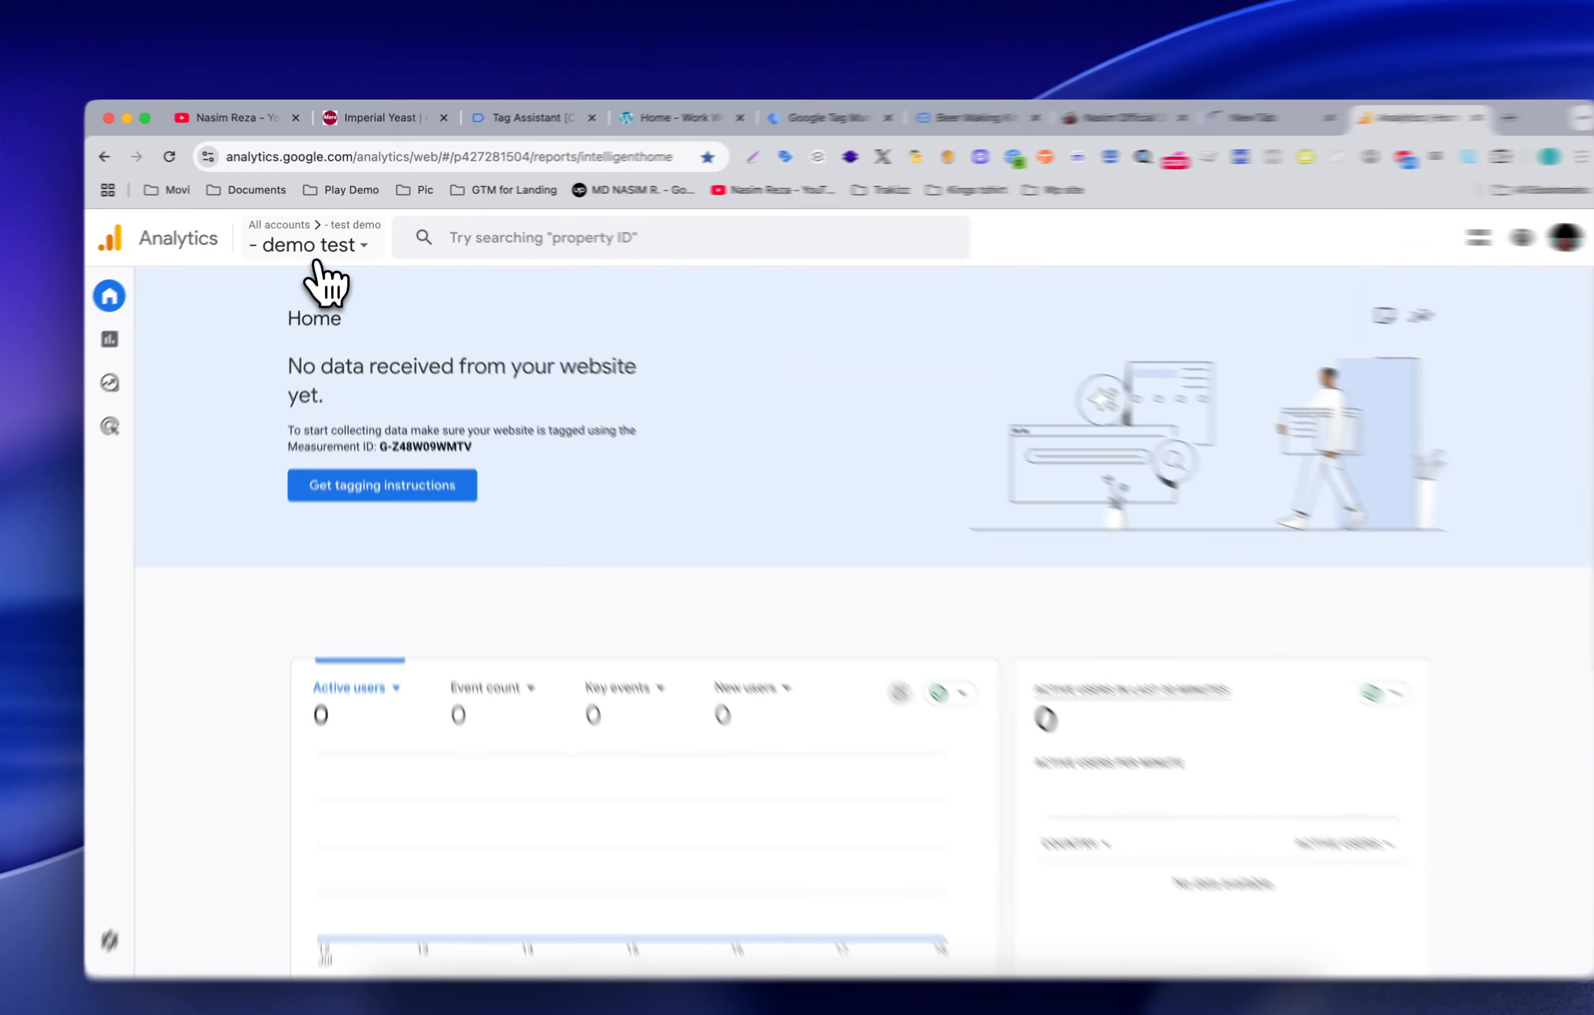
# Step: Show the Analytics account list and choose the "- demo test" property under the "- test demo" account
pyautogui.click(312, 240)
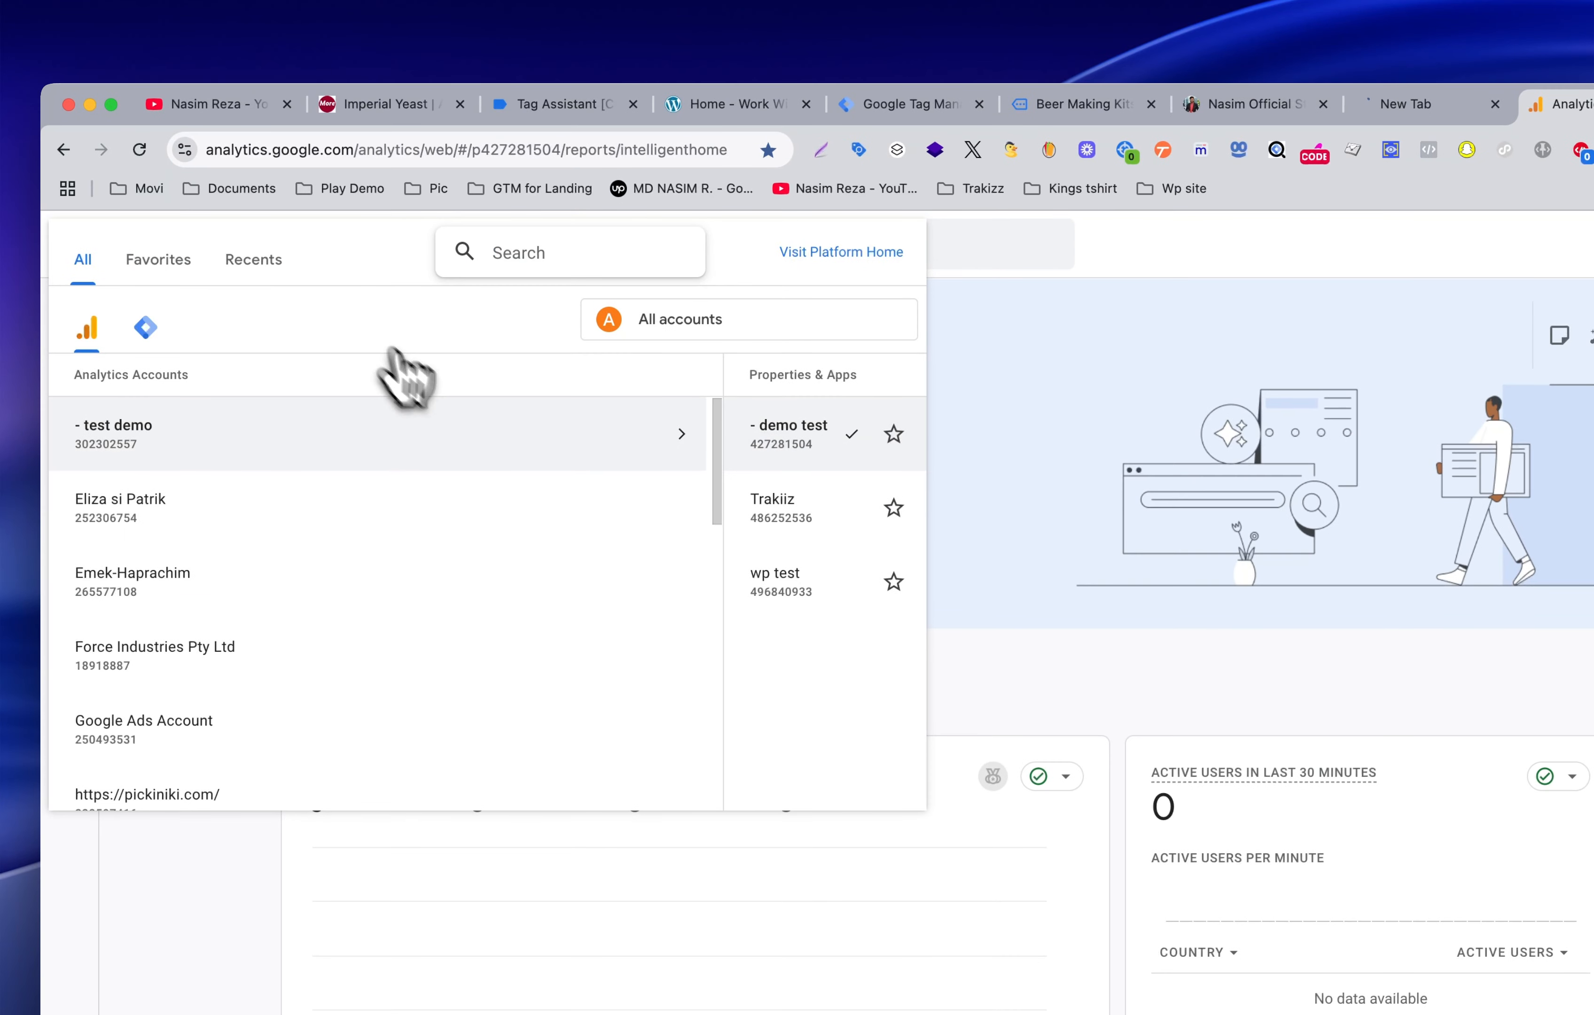
pyautogui.click(864, 432)
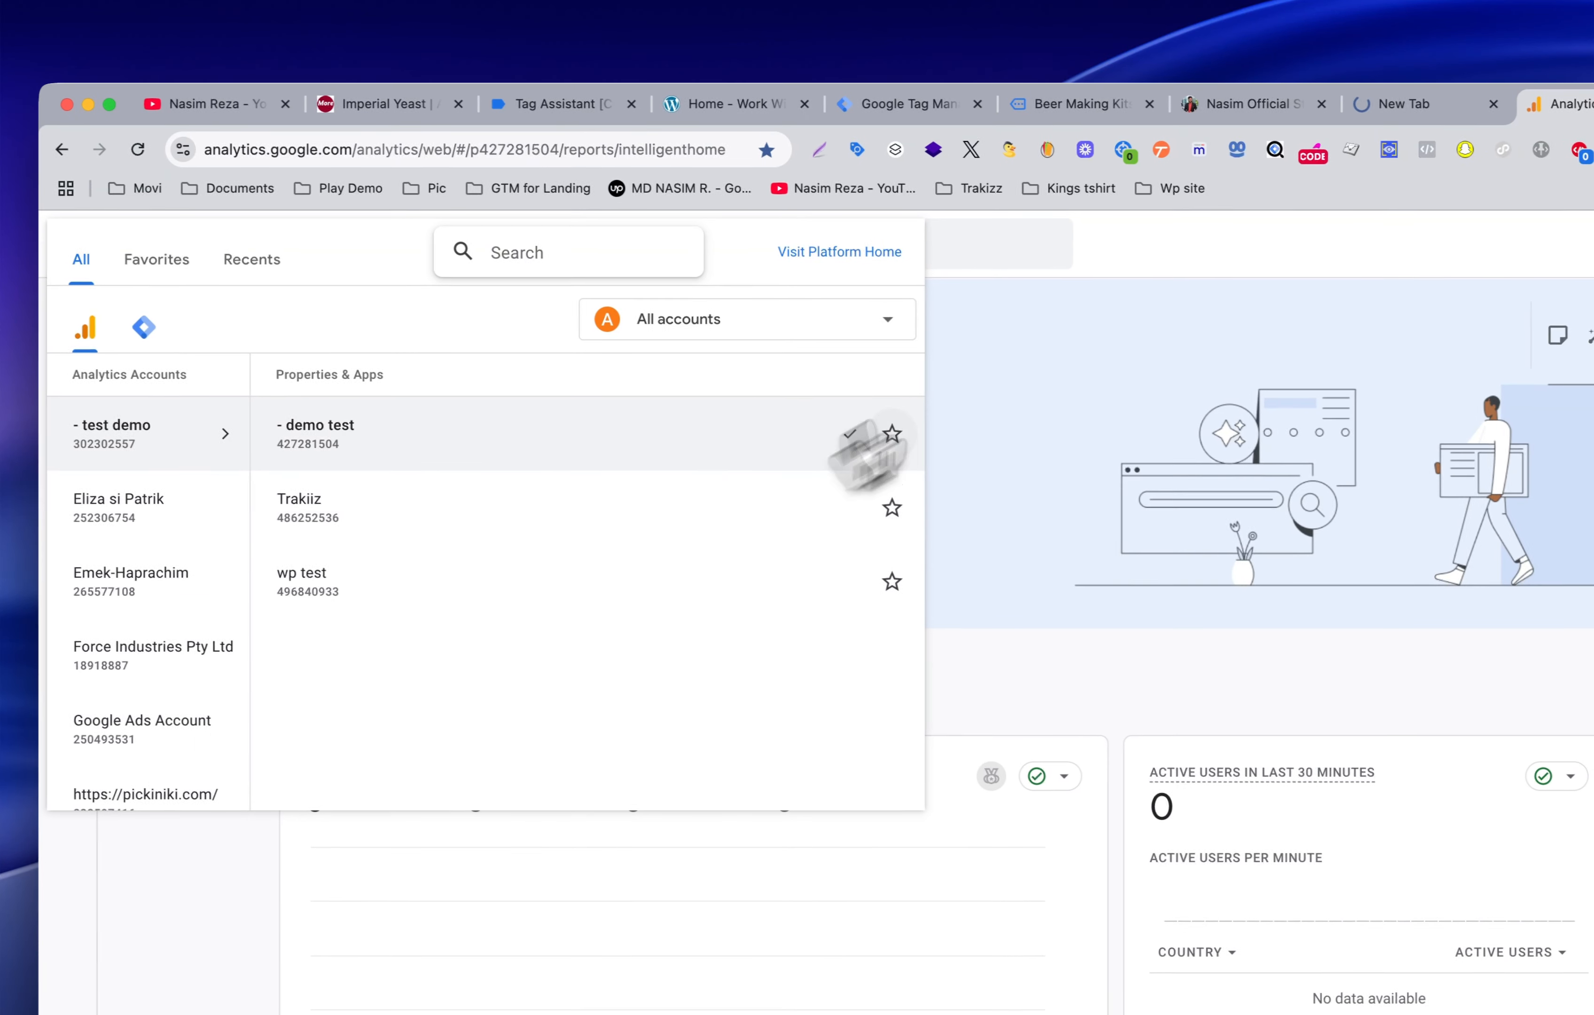
pyautogui.moveTo(35, 410)
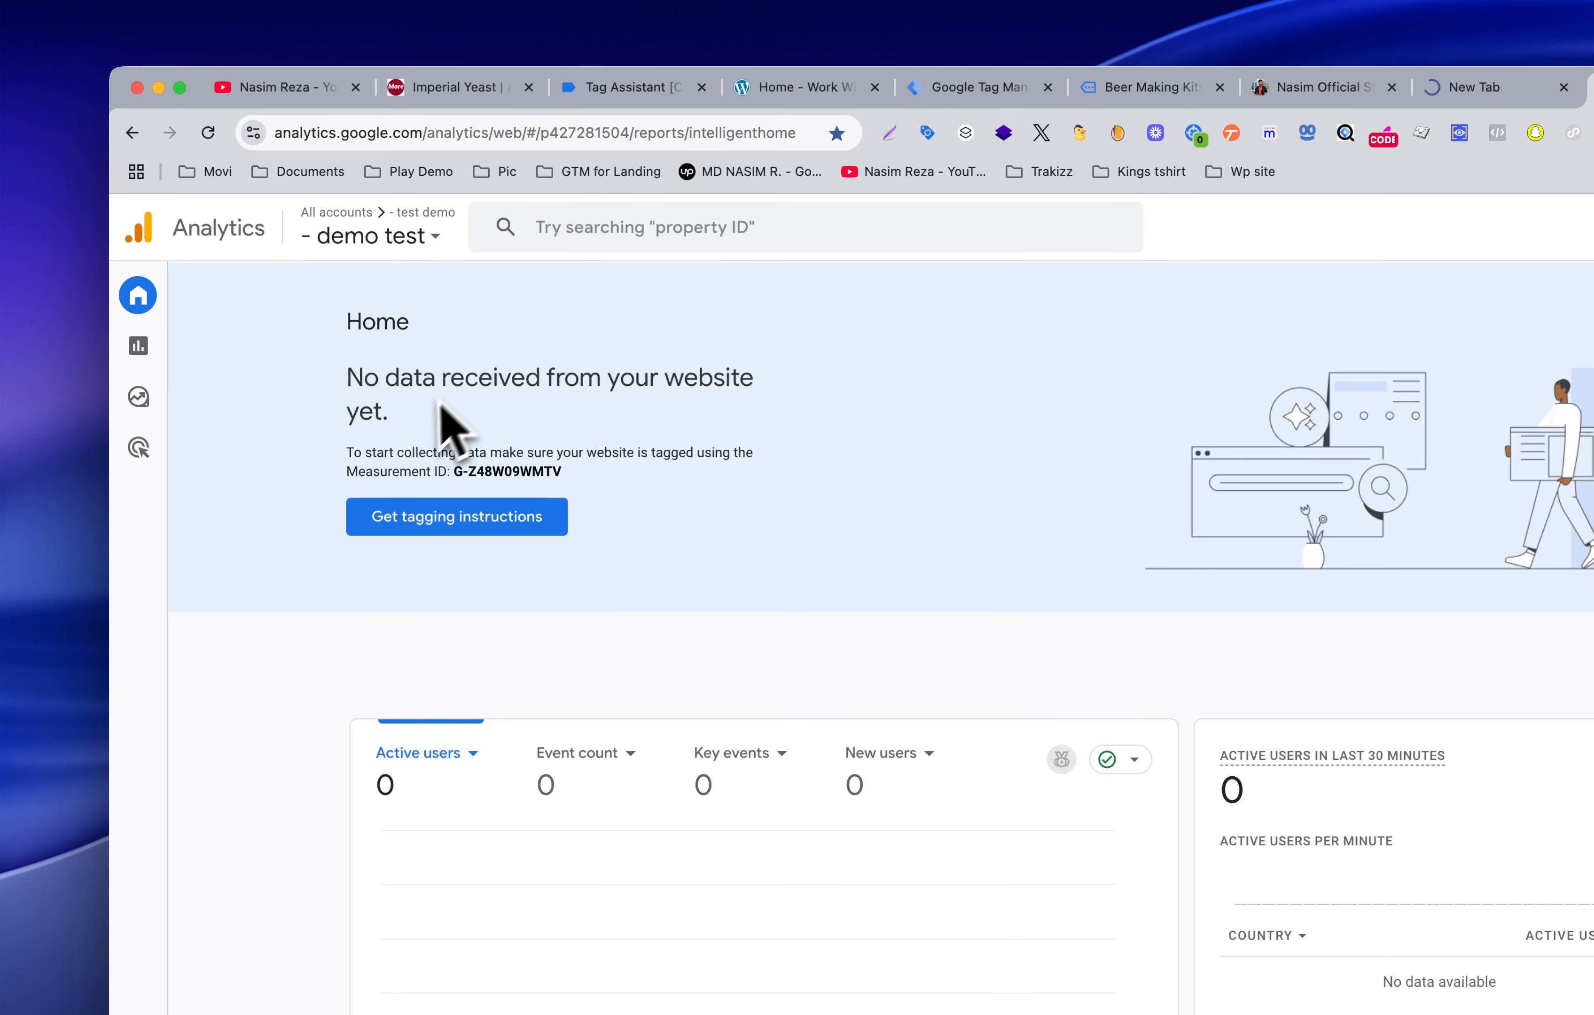
# Step: Open the "demo test" web data stream in the Analytics admin settings and copy its Measurement ID
pyautogui.tripleClick(468, 472)
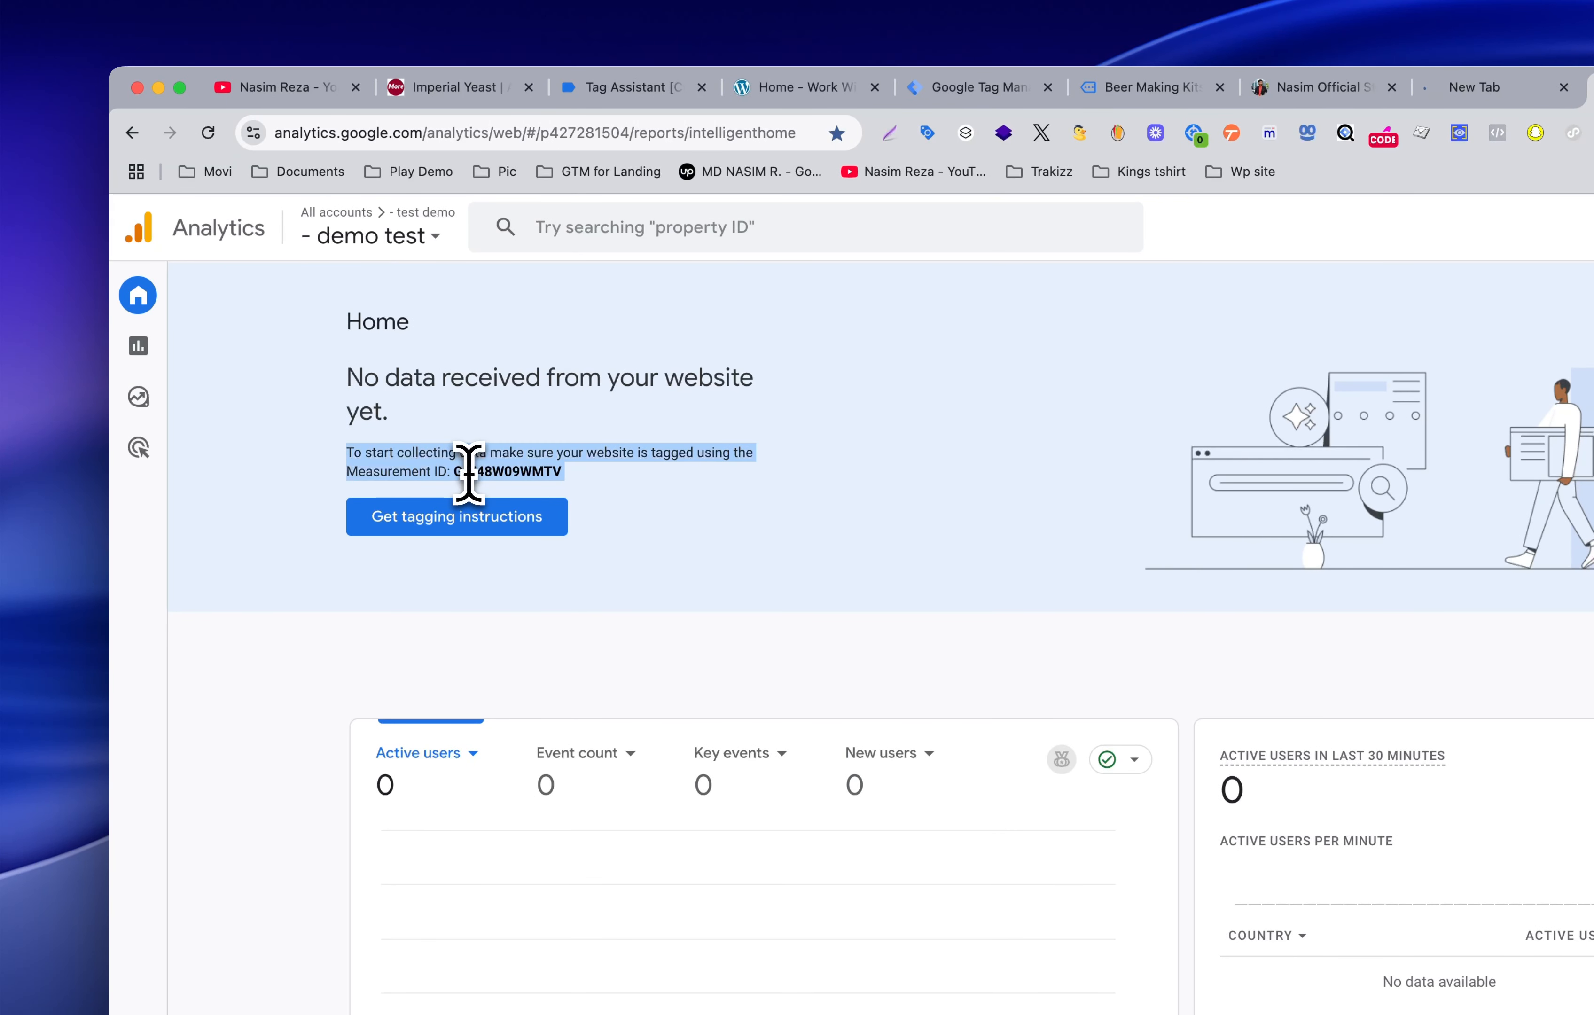
pyautogui.click(532, 477)
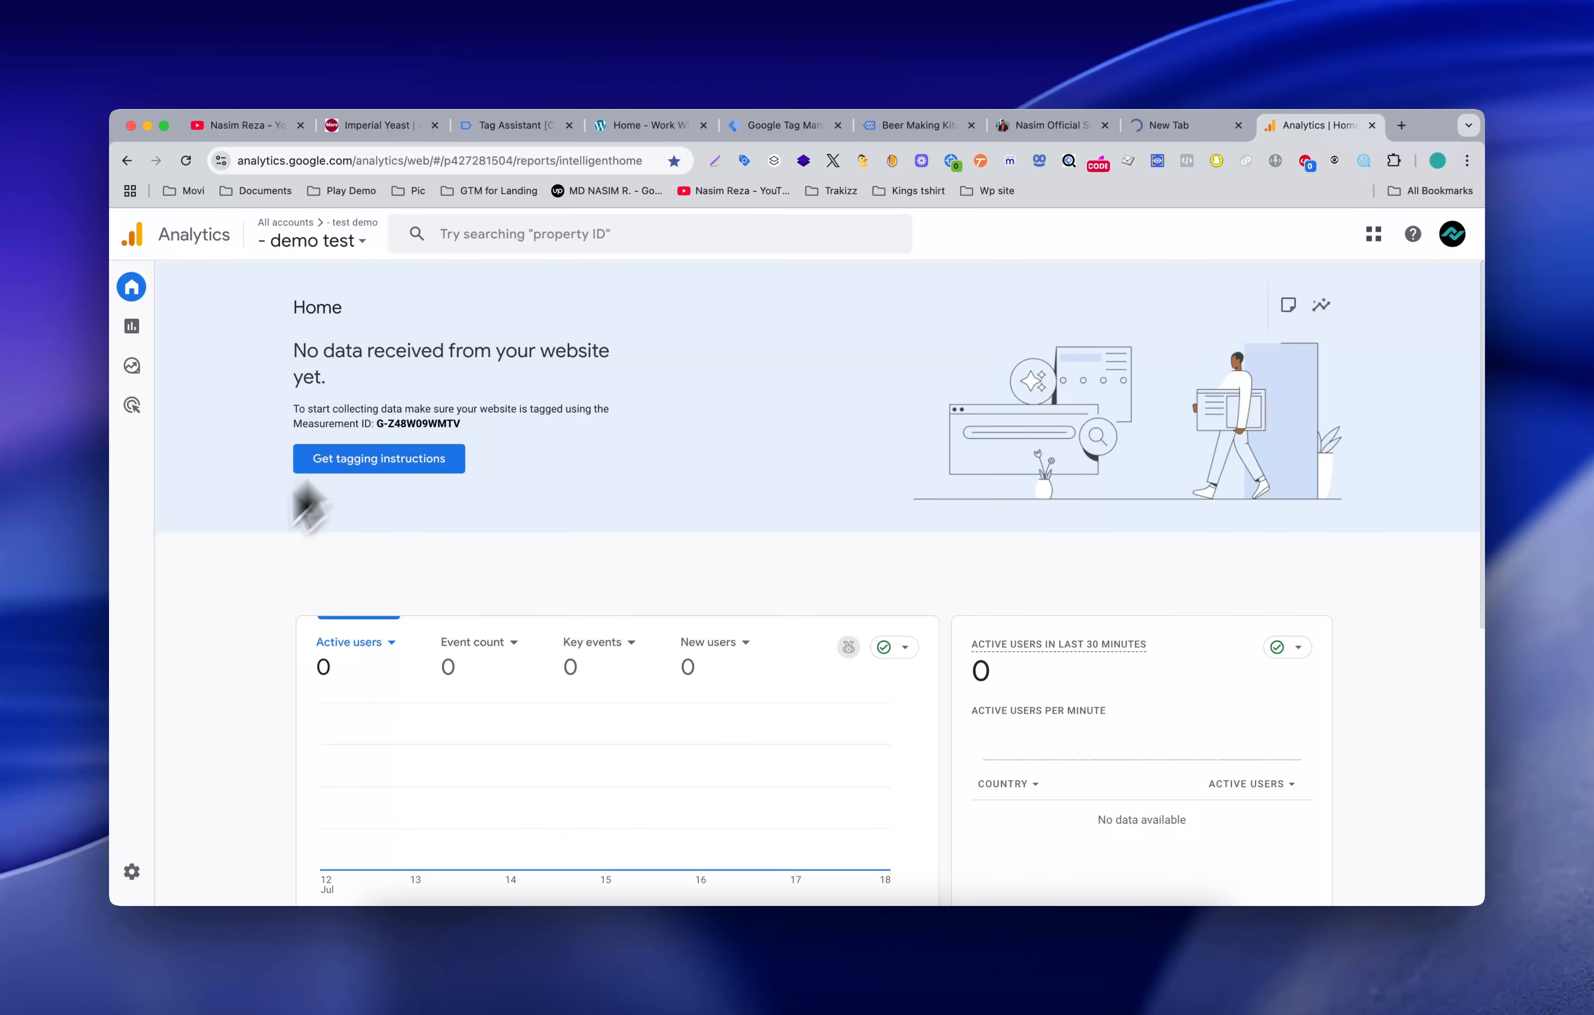
pyautogui.click(131, 870)
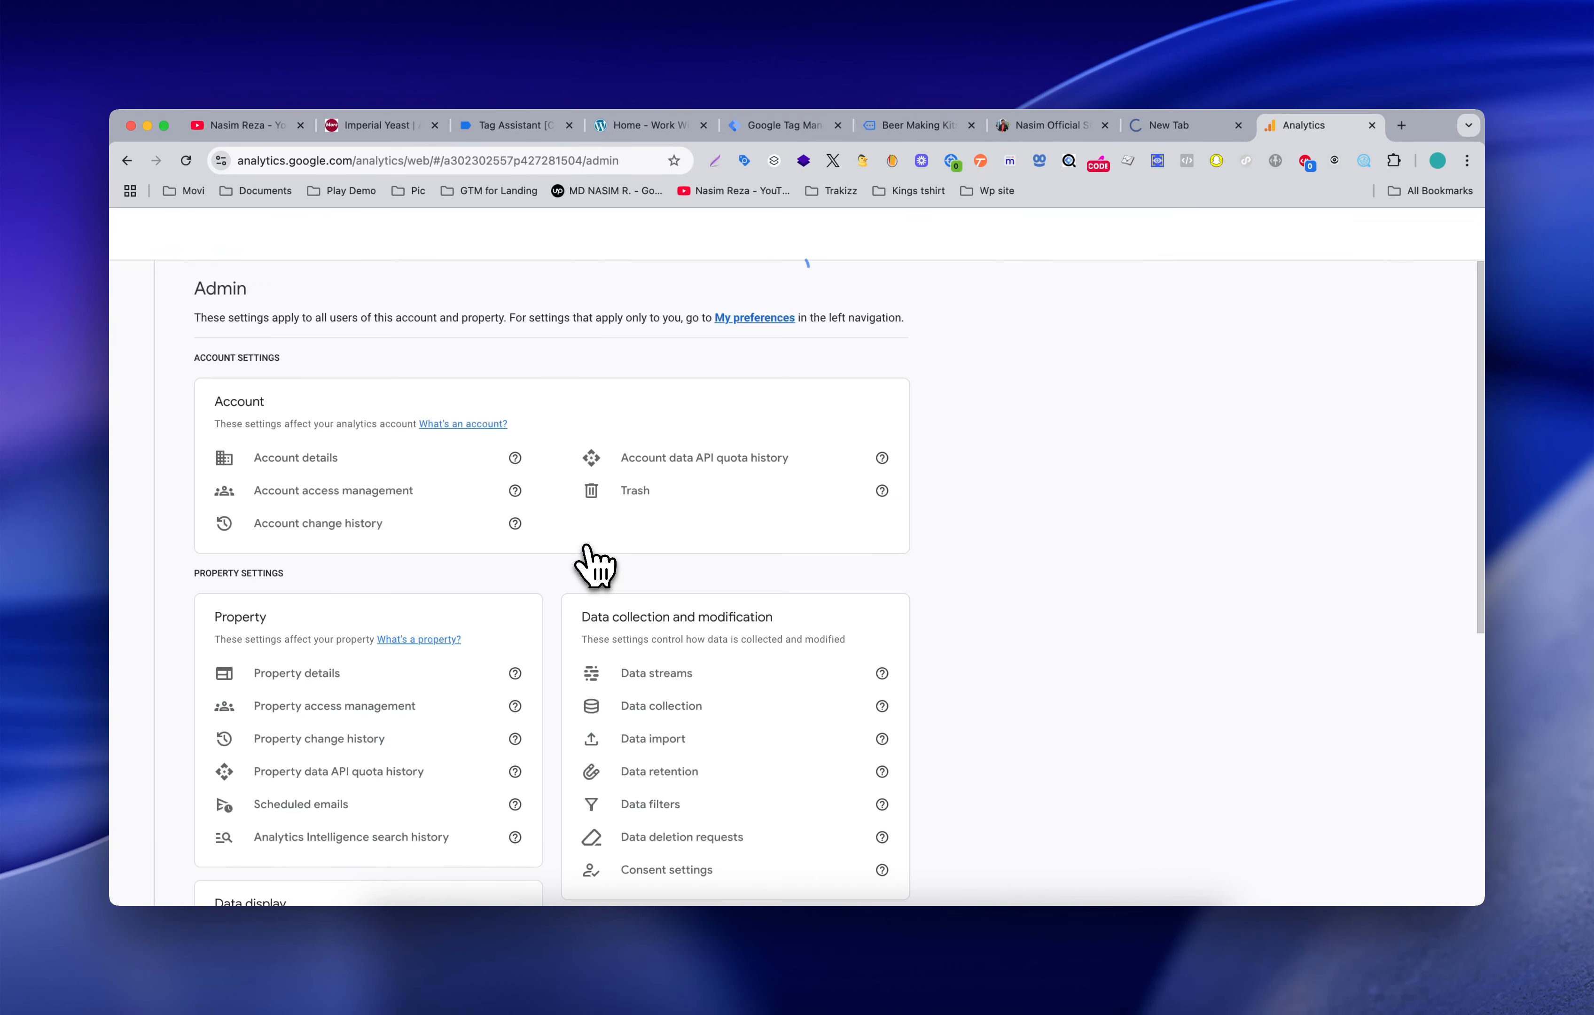
pyautogui.scroll(-2, 595, 565)
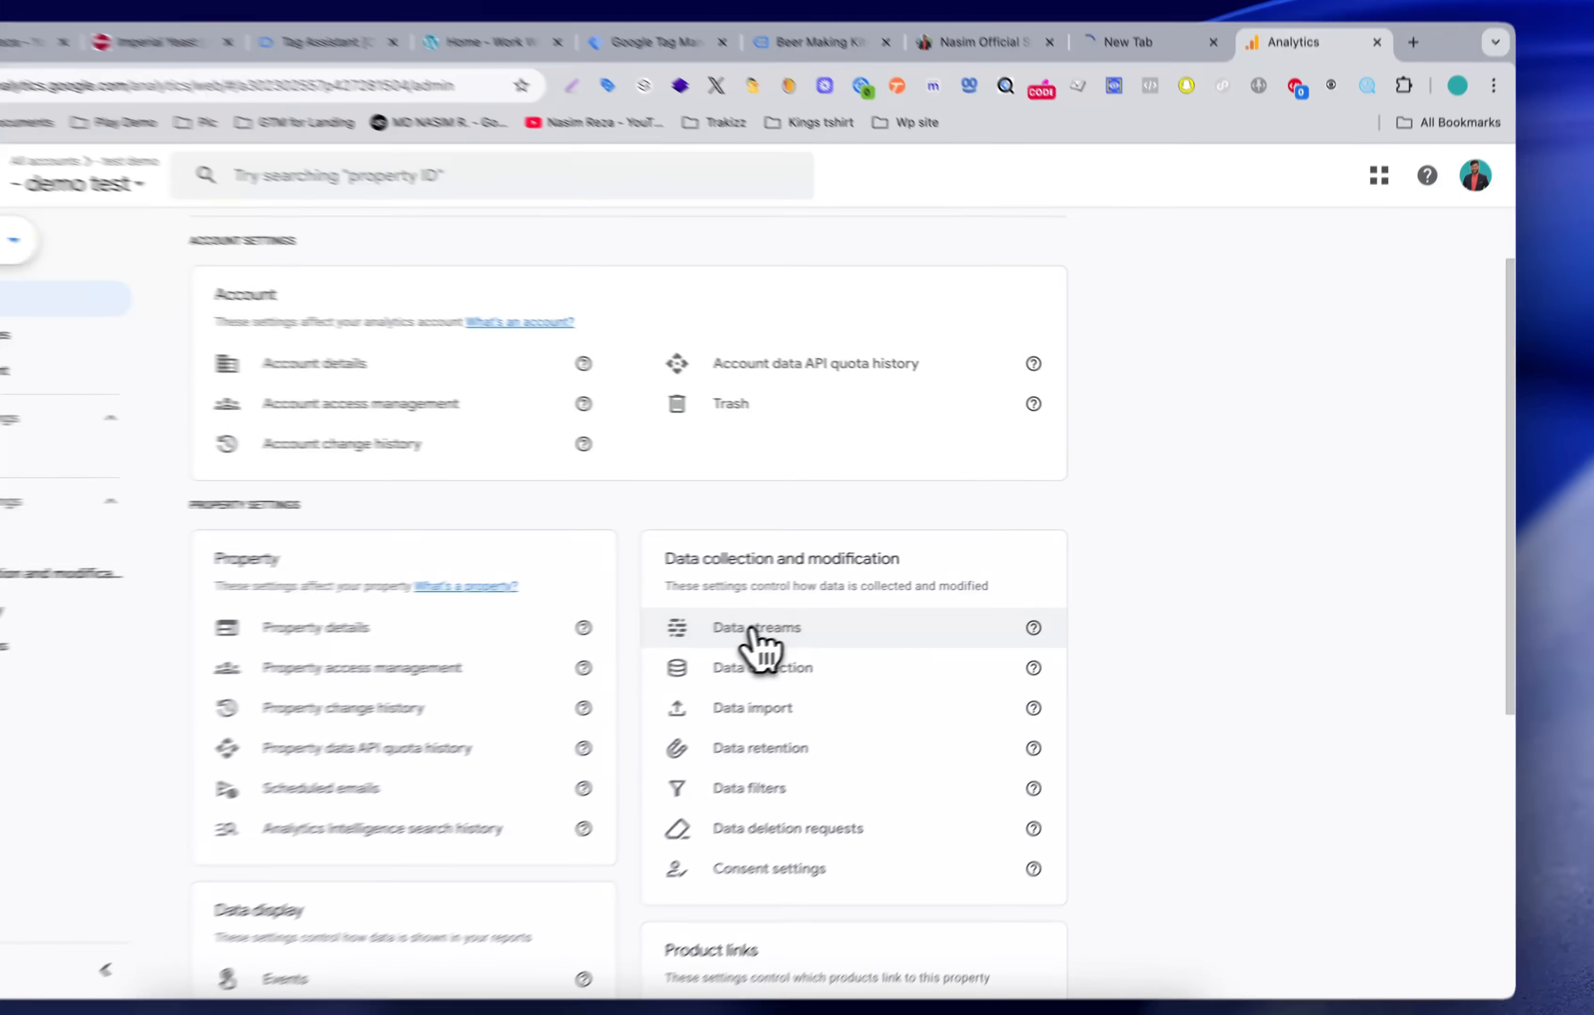
pyautogui.click(862, 603)
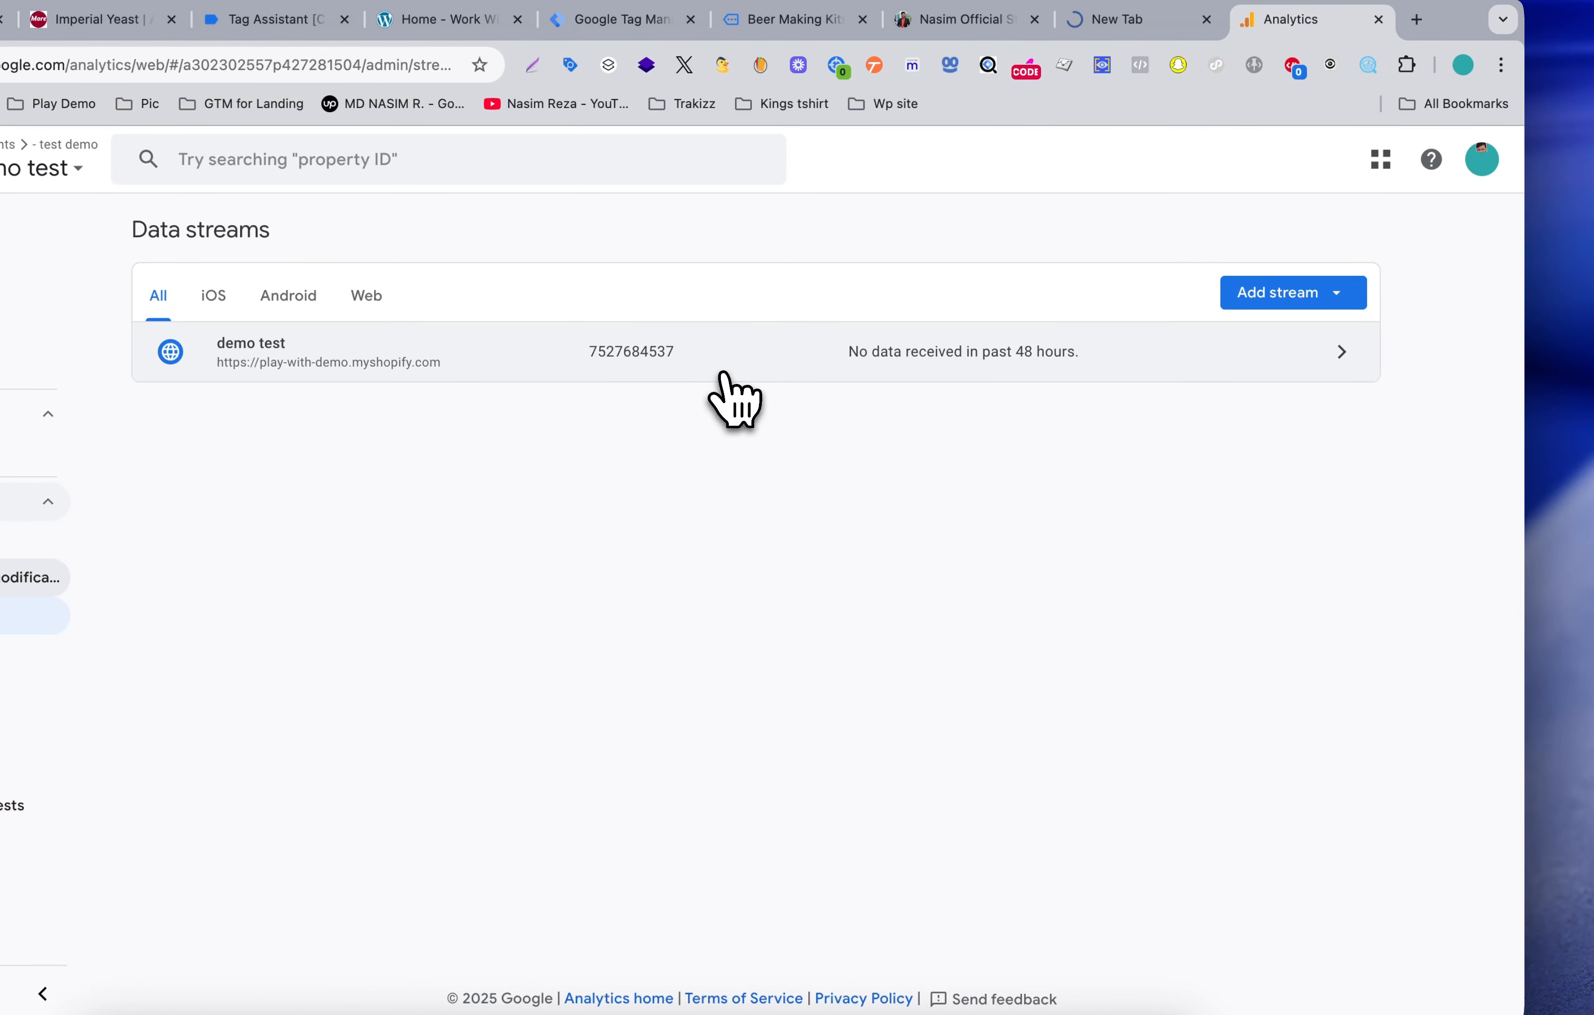
pyautogui.click(724, 372)
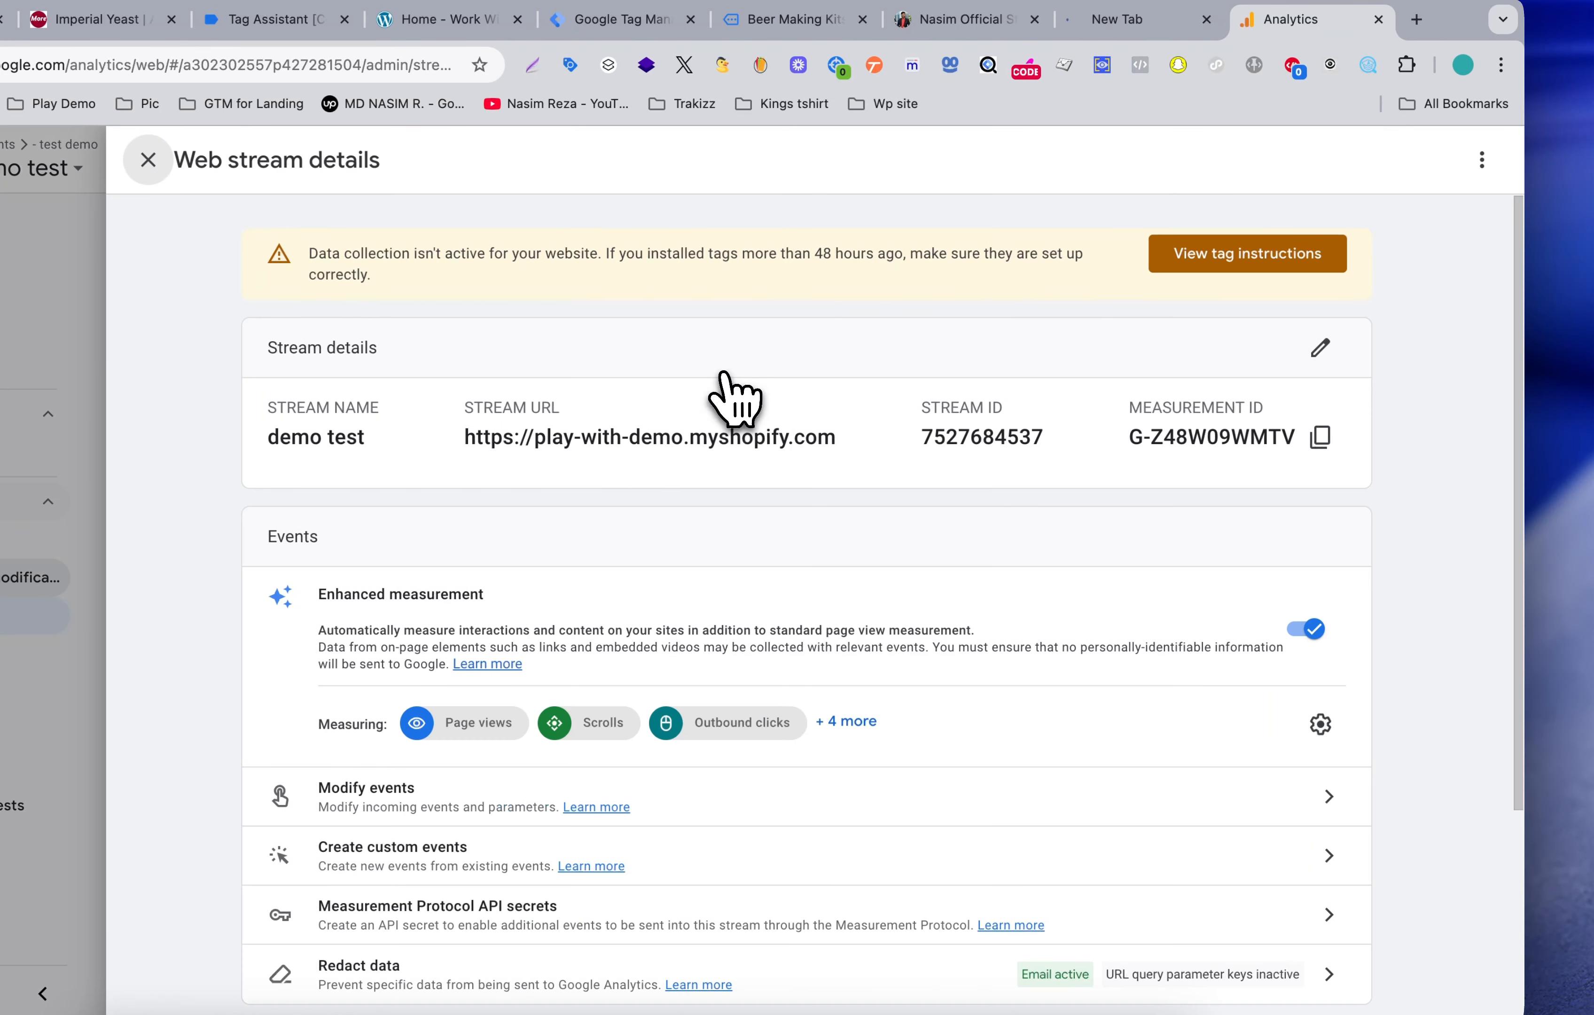
pyautogui.click(1317, 439)
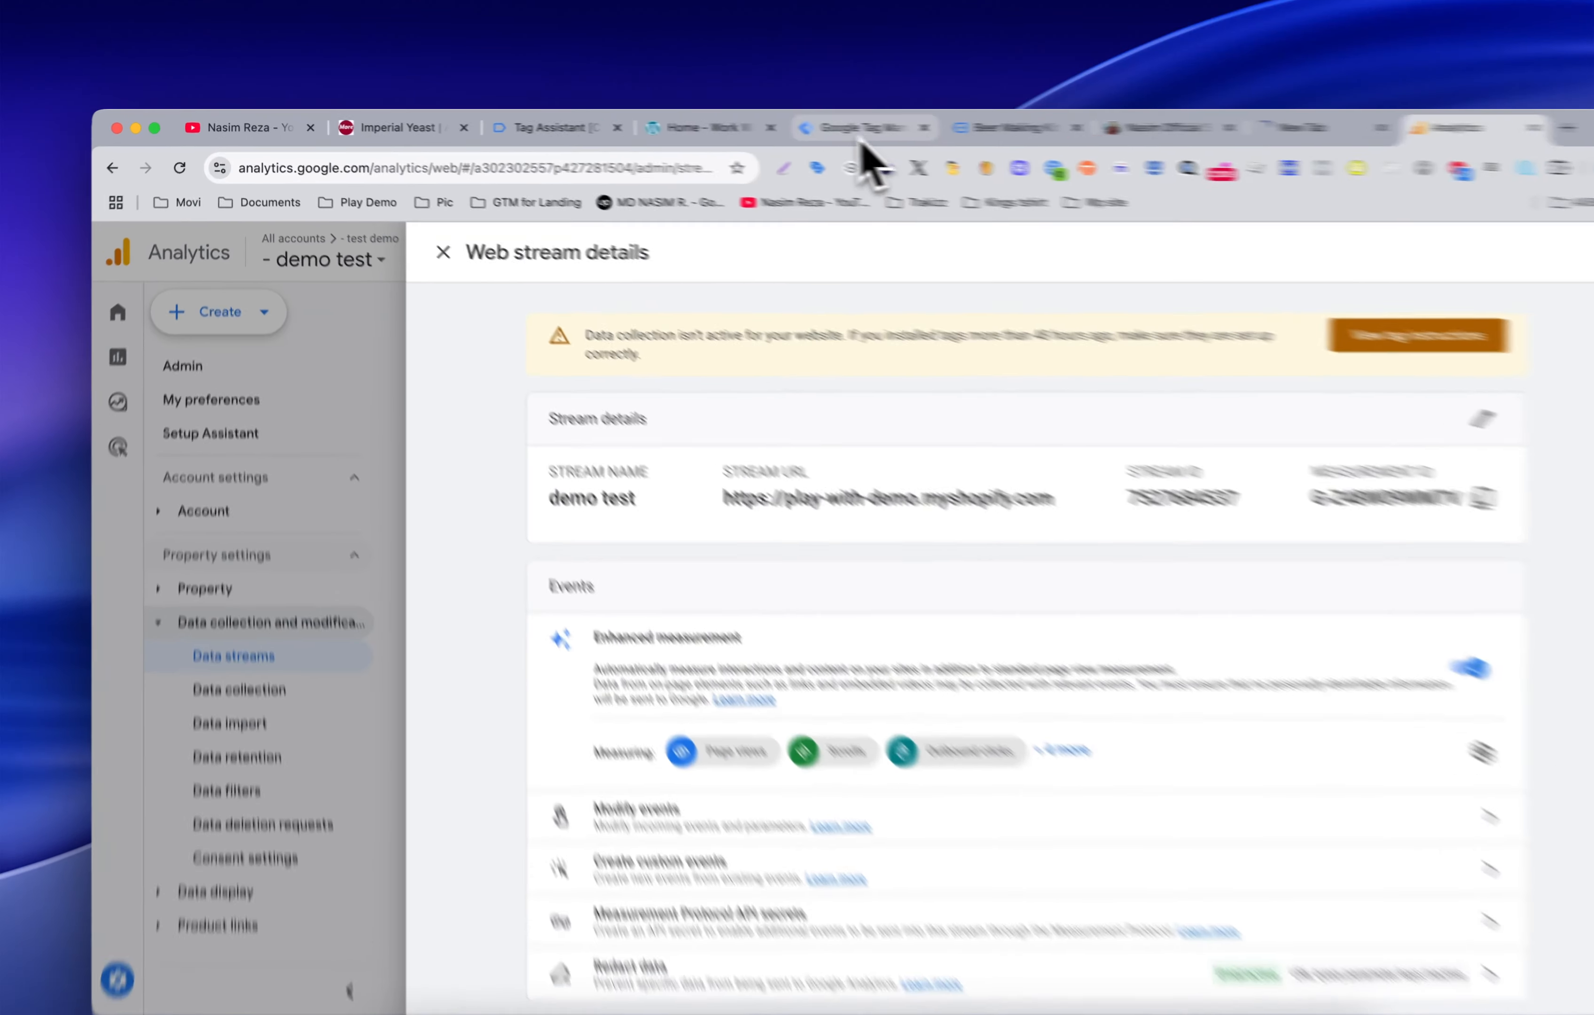
# Step: Switch to Google Tag Manager, start preview mode for the container and continue into Tag Assistant connected to morebeer.com
pyautogui.click(784, 125)
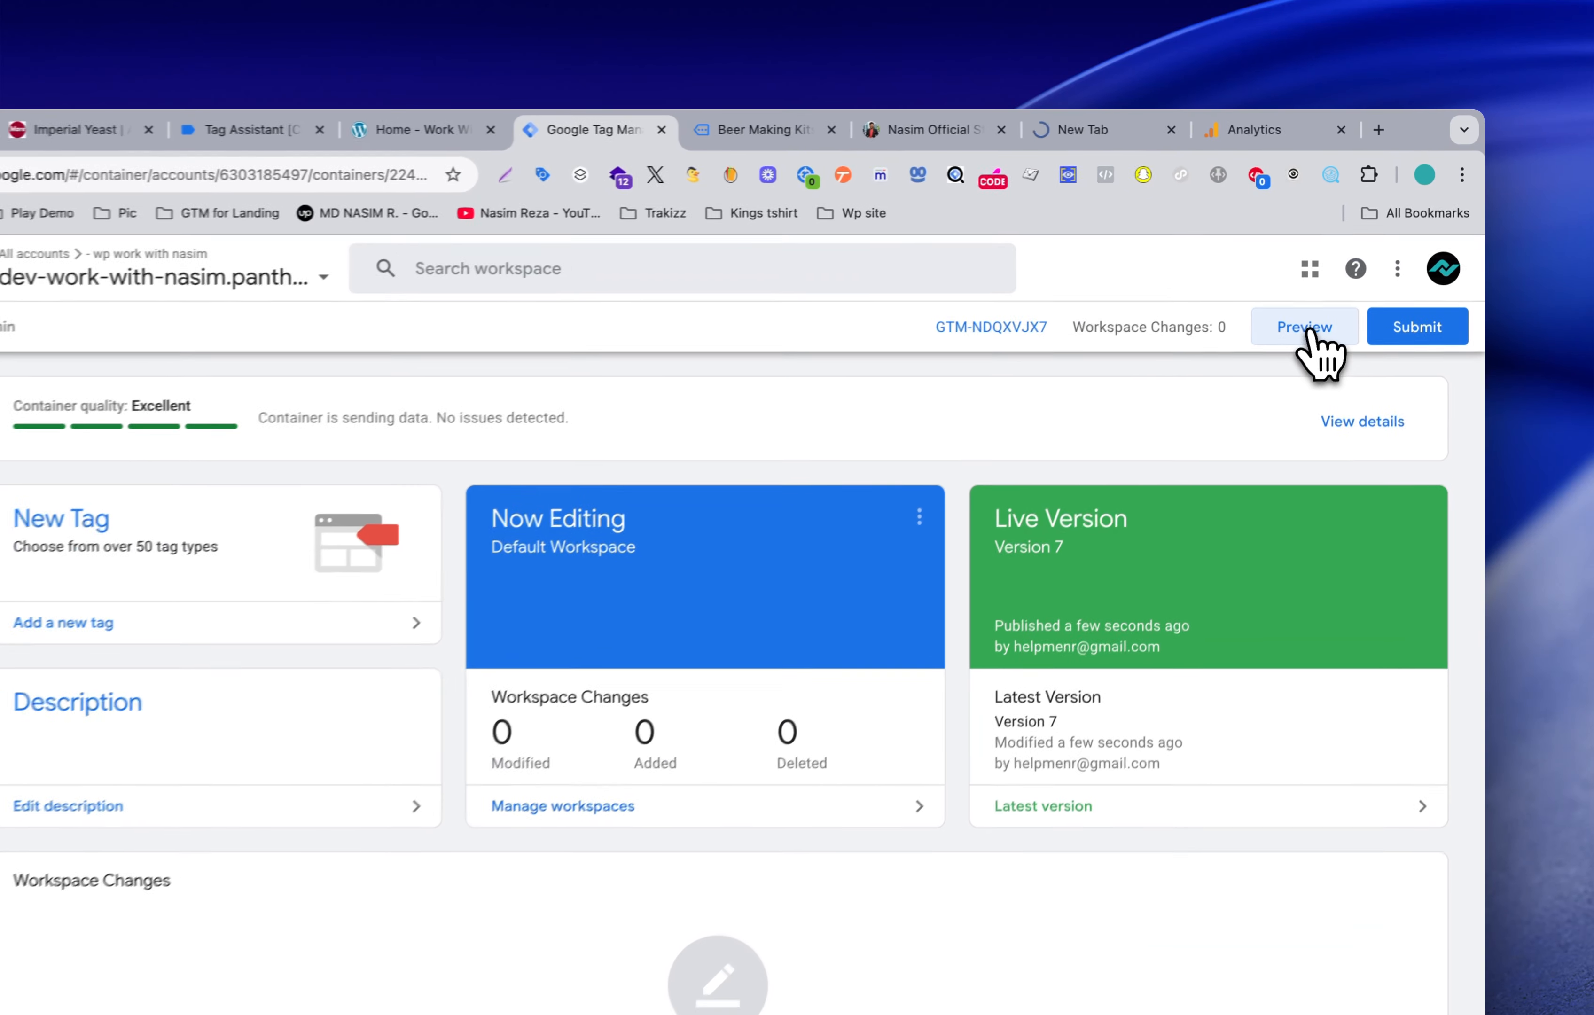
pyautogui.click(1308, 334)
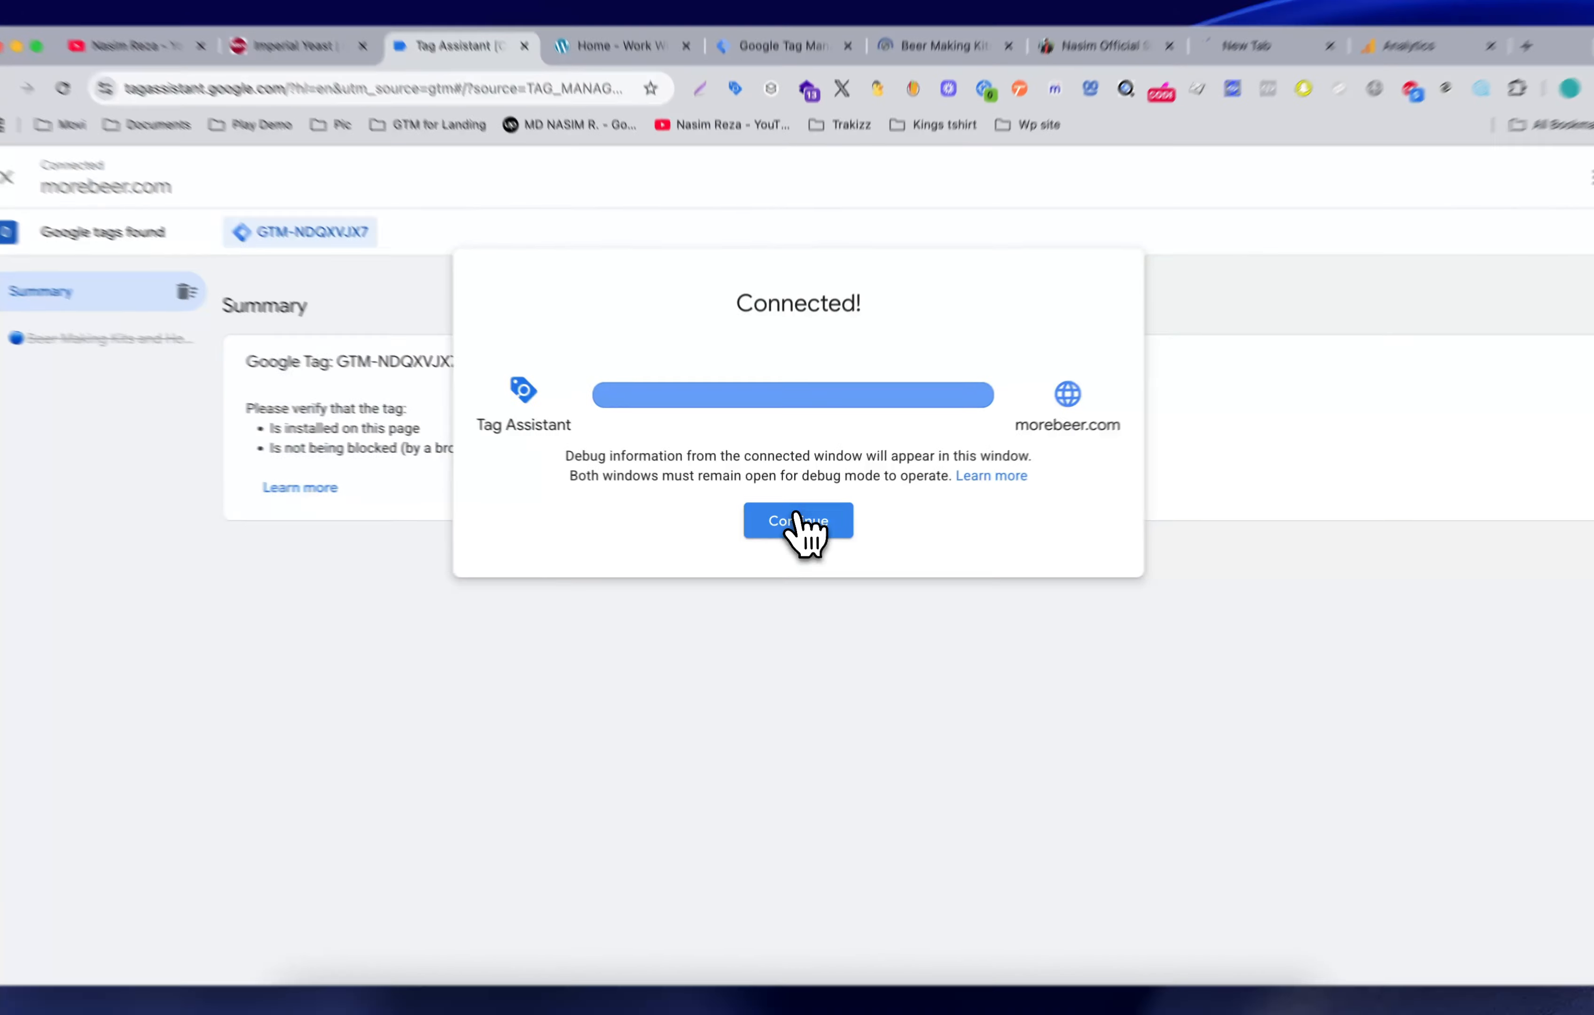
pyautogui.click(796, 520)
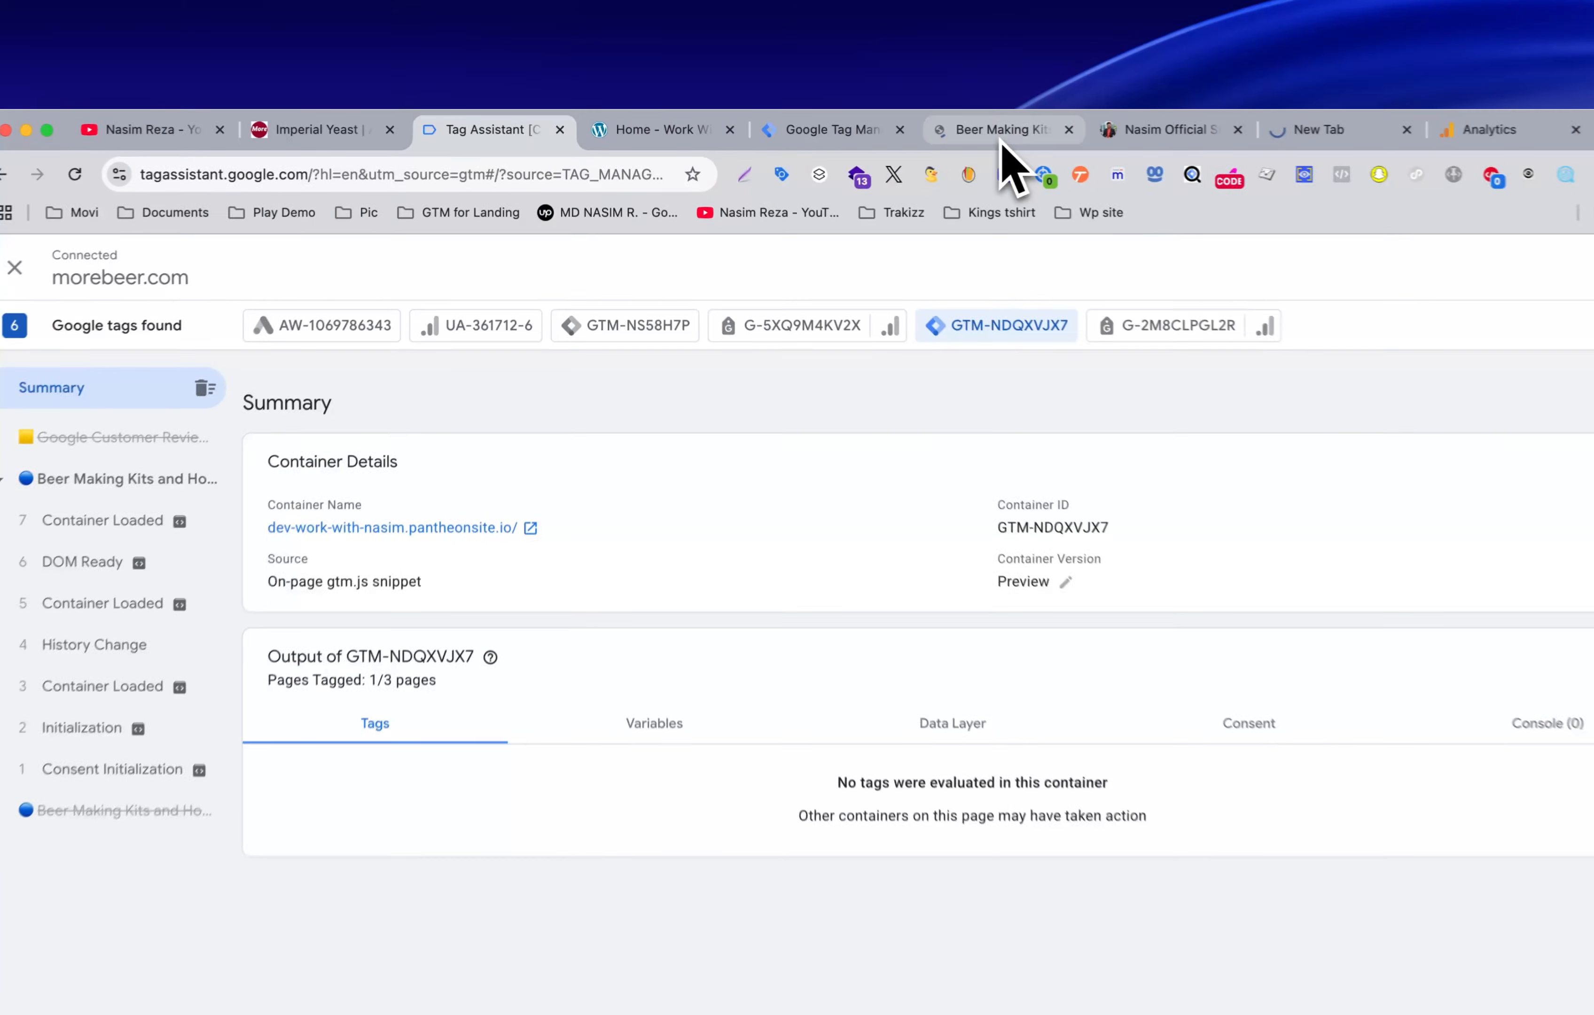
# Step: On the morebeer.com page, move the Tag Assistant popup aside and open the General Help conversation in the Freshchat widget
pyautogui.click(919, 126)
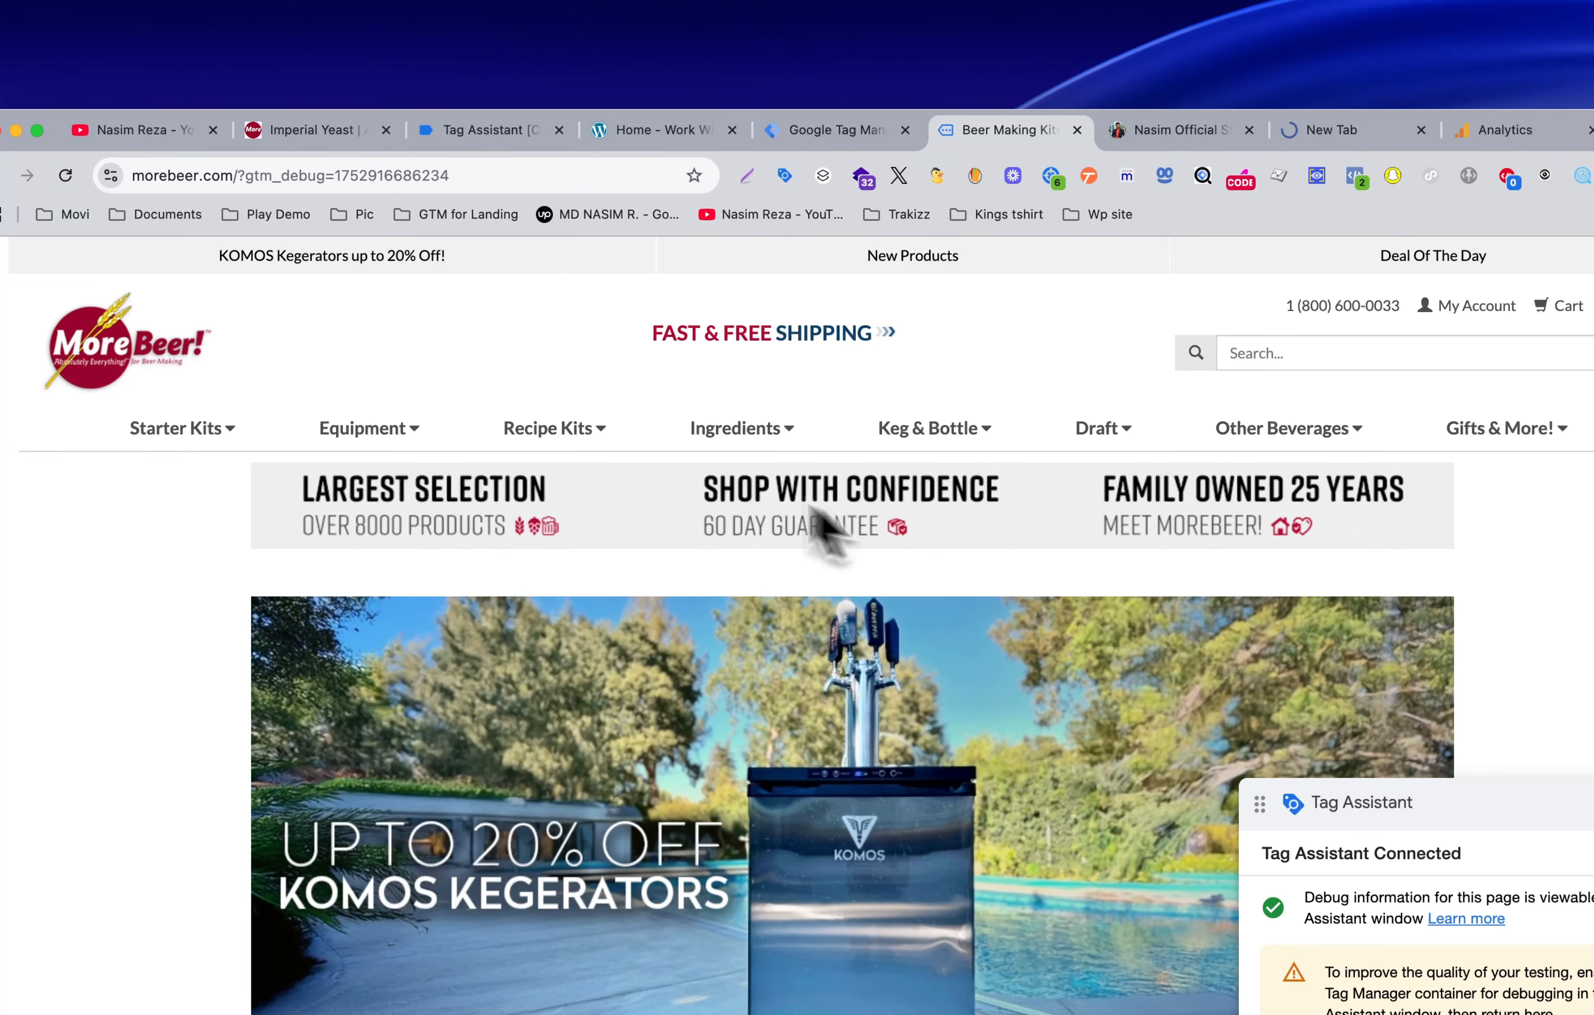
pyautogui.scroll(-5, 456, 516)
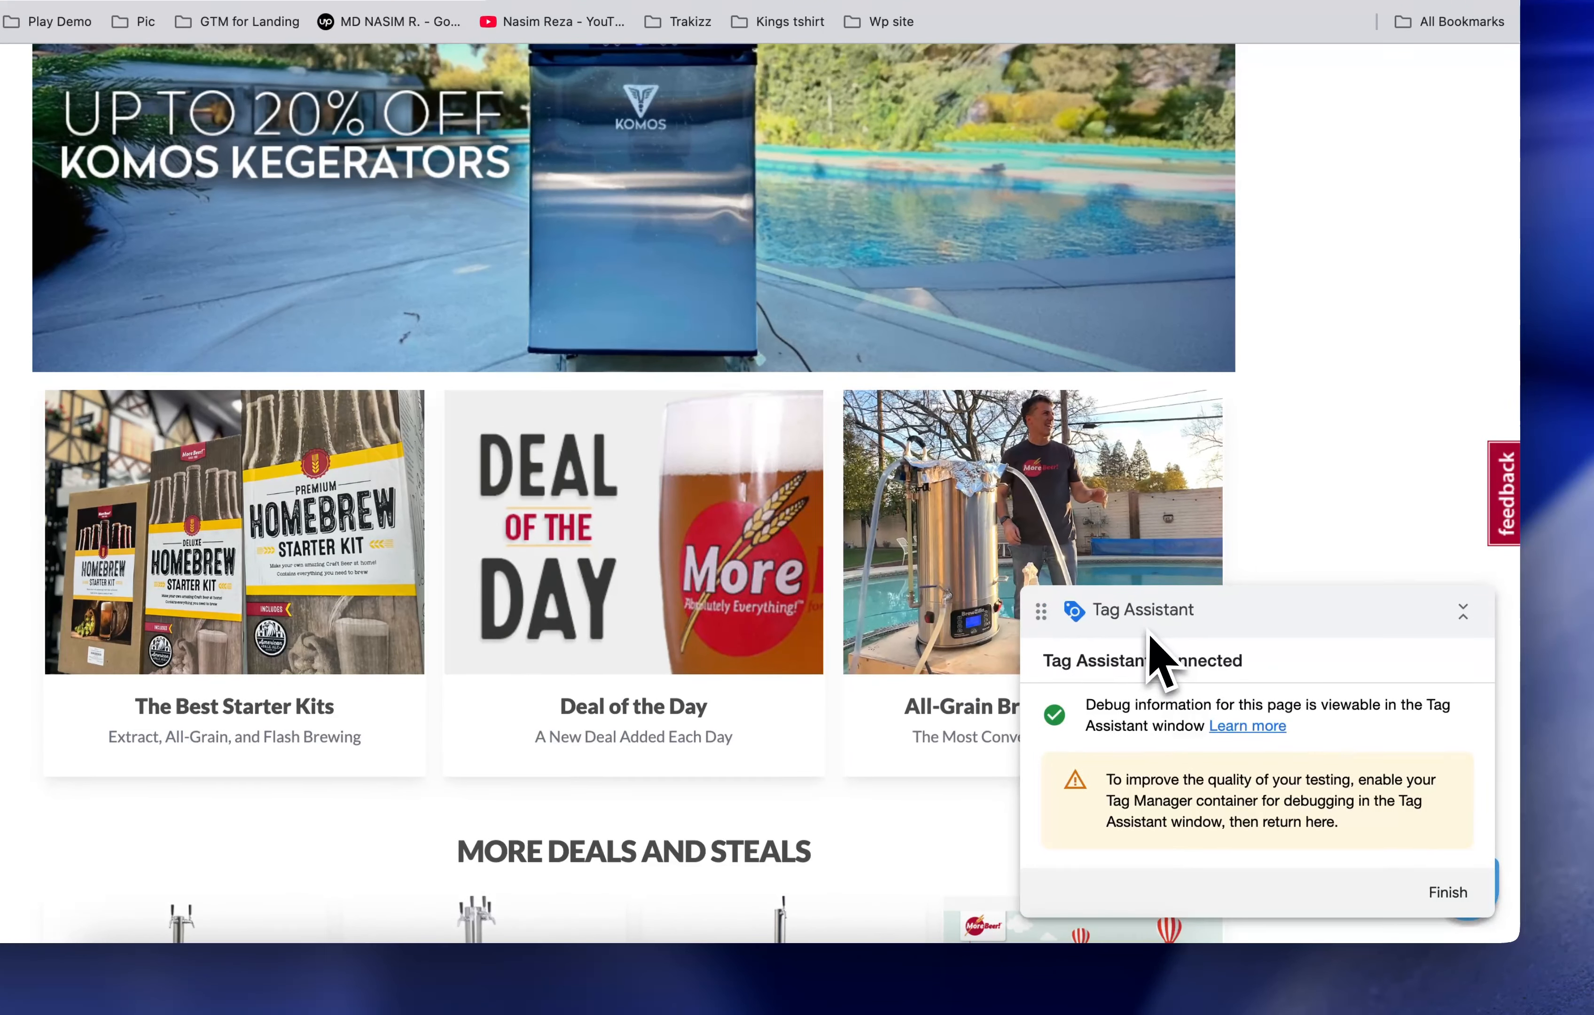
pyautogui.moveTo(1153, 615); pyautogui.dragTo(658, 363)
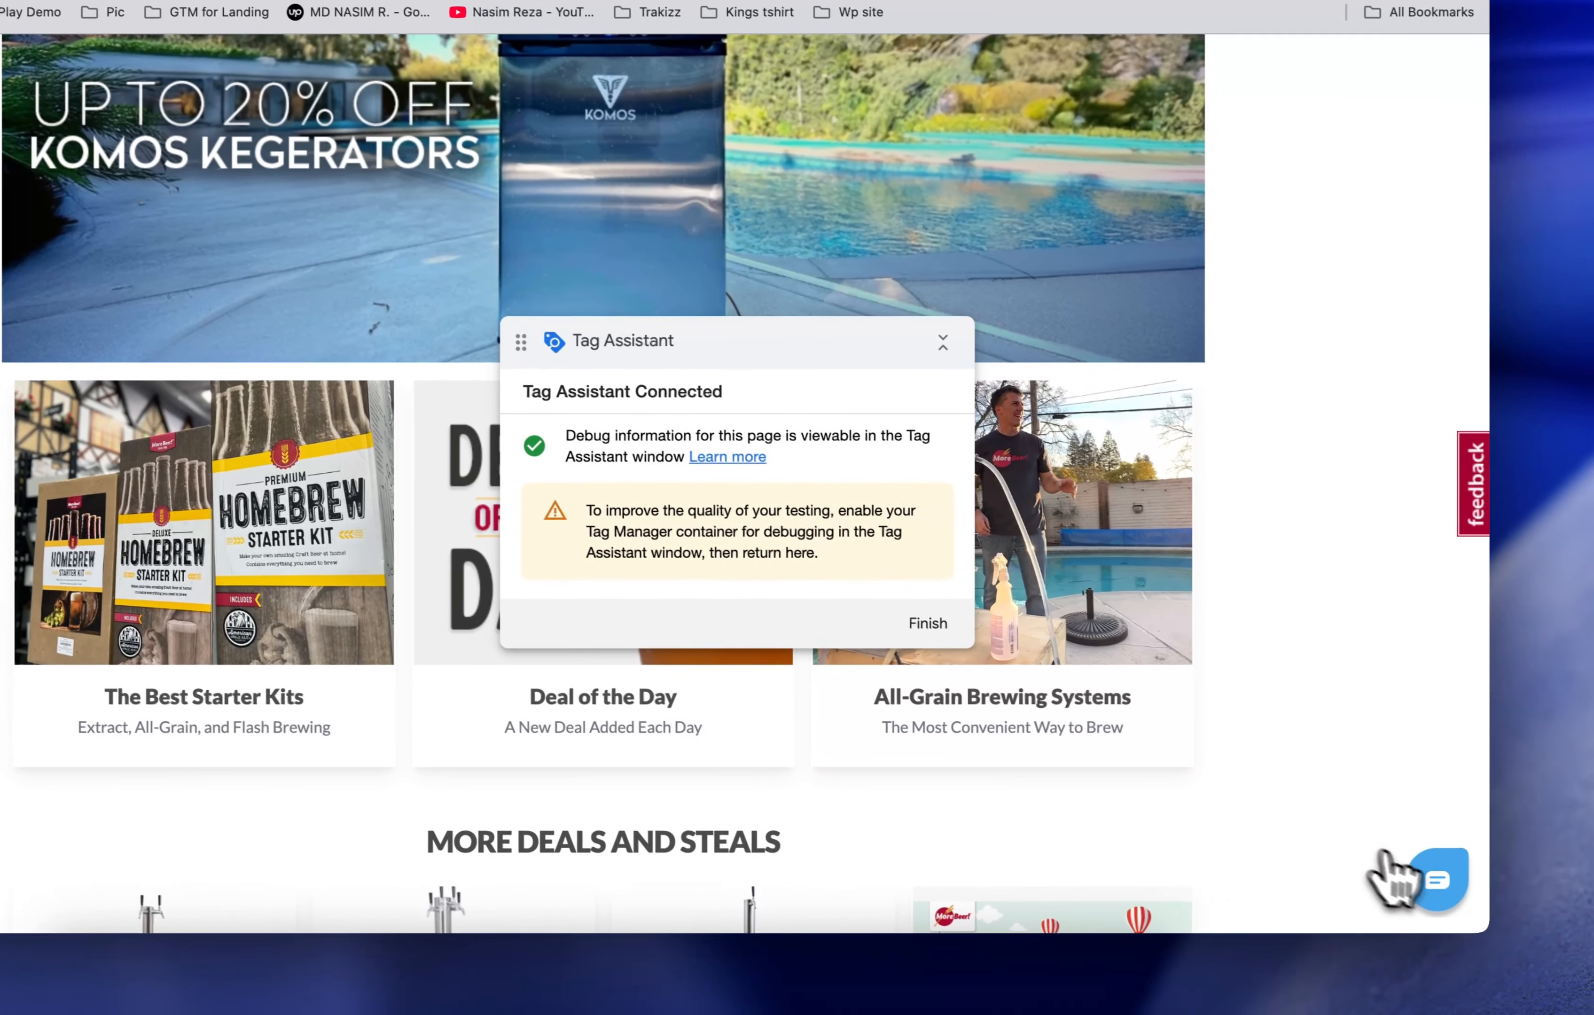
pyautogui.click(1460, 893)
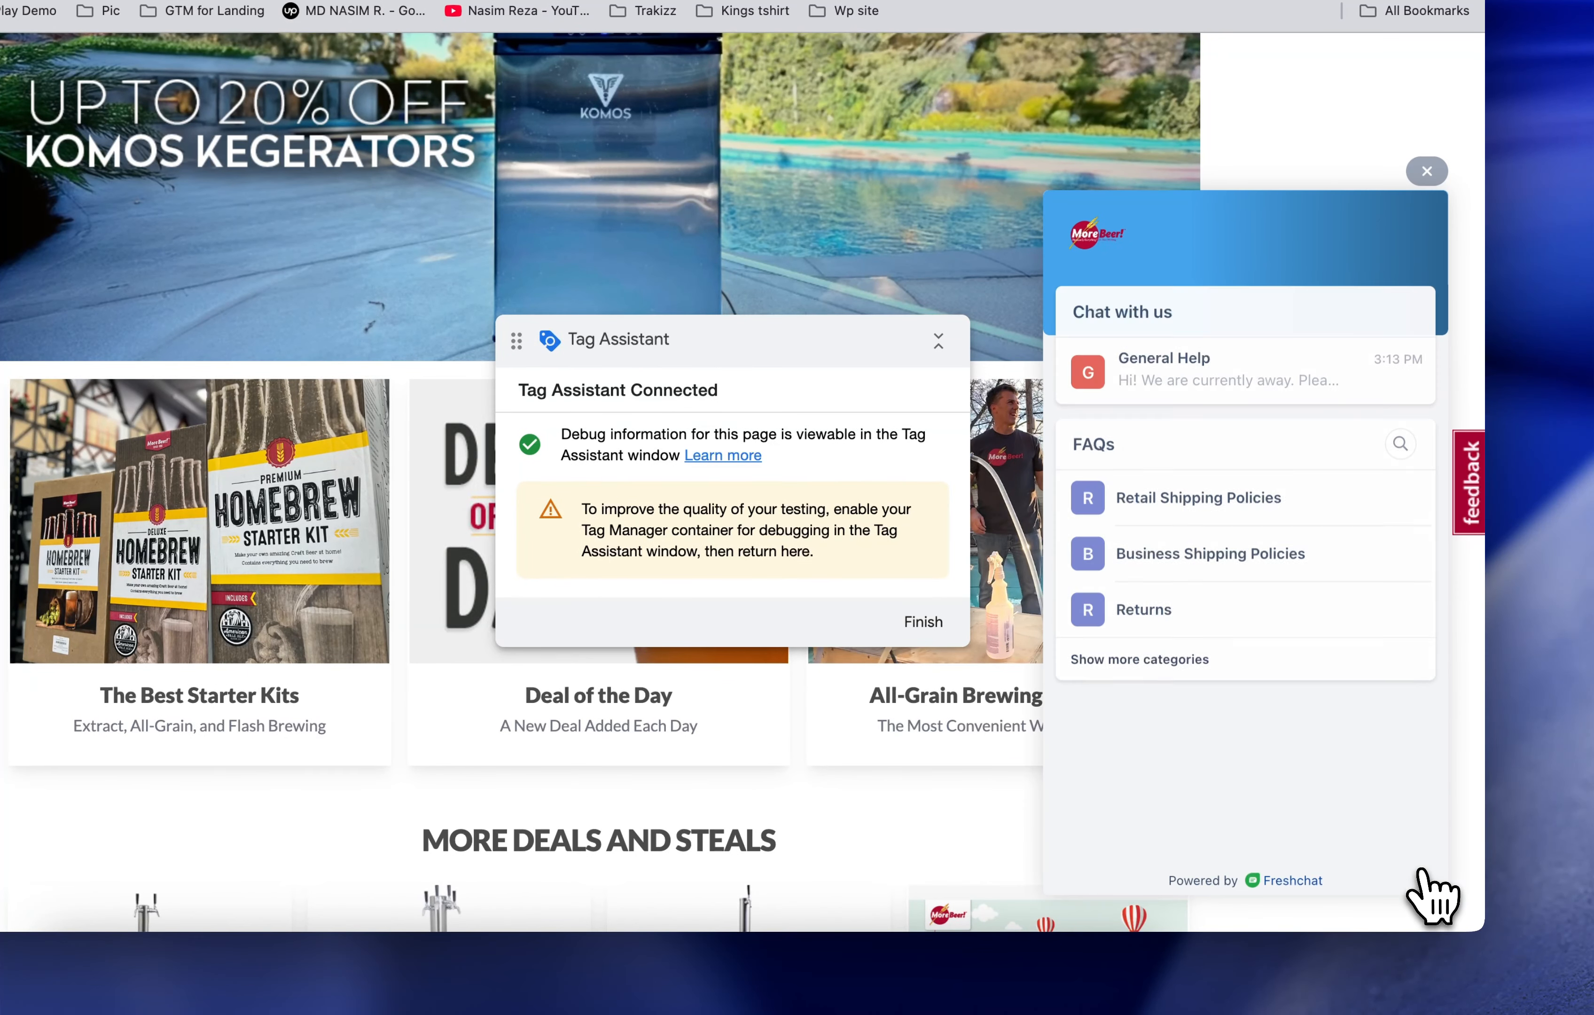
pyautogui.click(1221, 379)
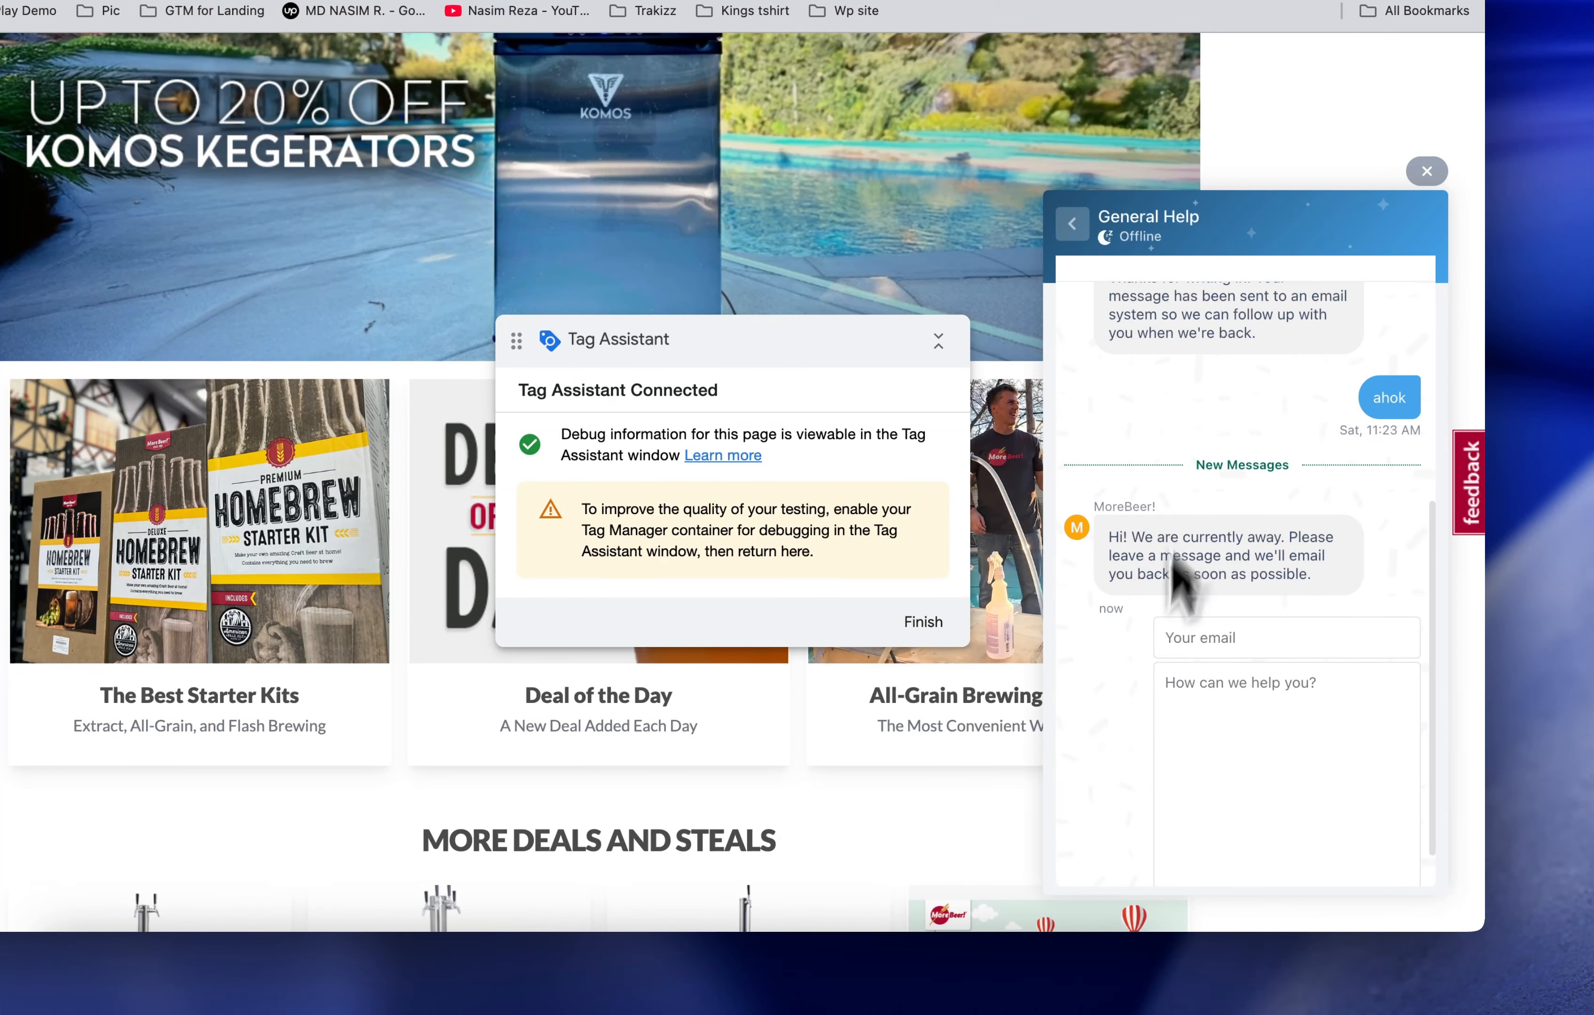
# Step: Fill in the chat form with the suggested contact e-mail and the message "kjlh", and send it
pyautogui.click(1260, 578)
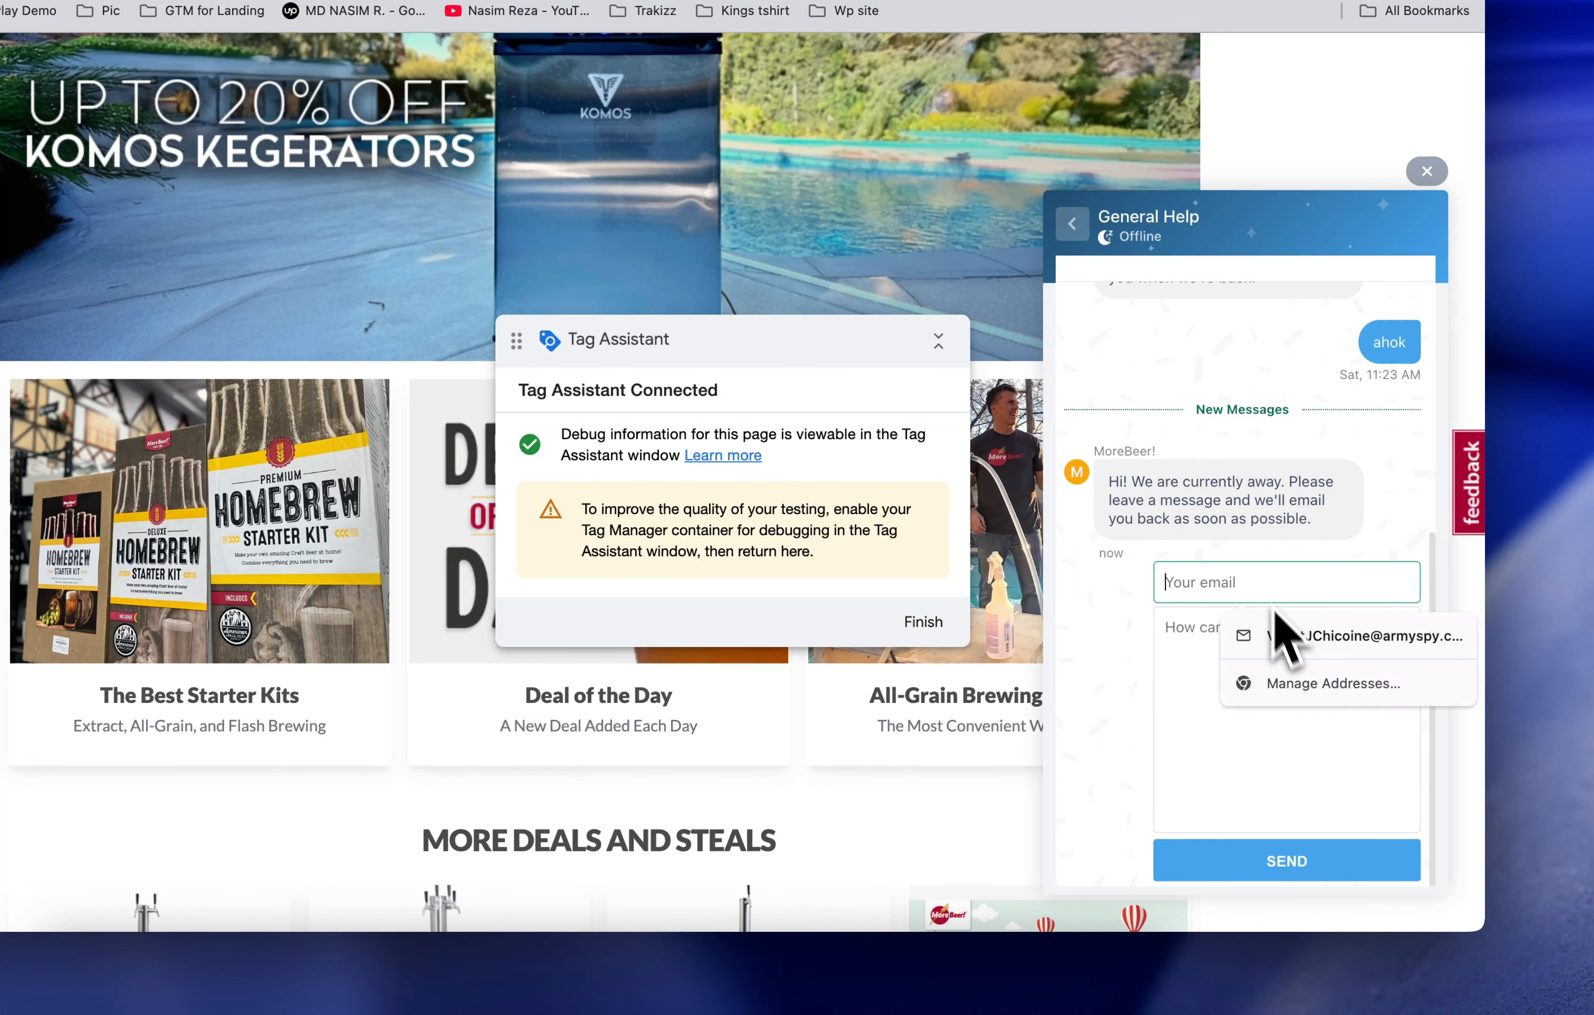
pyautogui.click(1281, 633)
pyautogui.click(1258, 663)
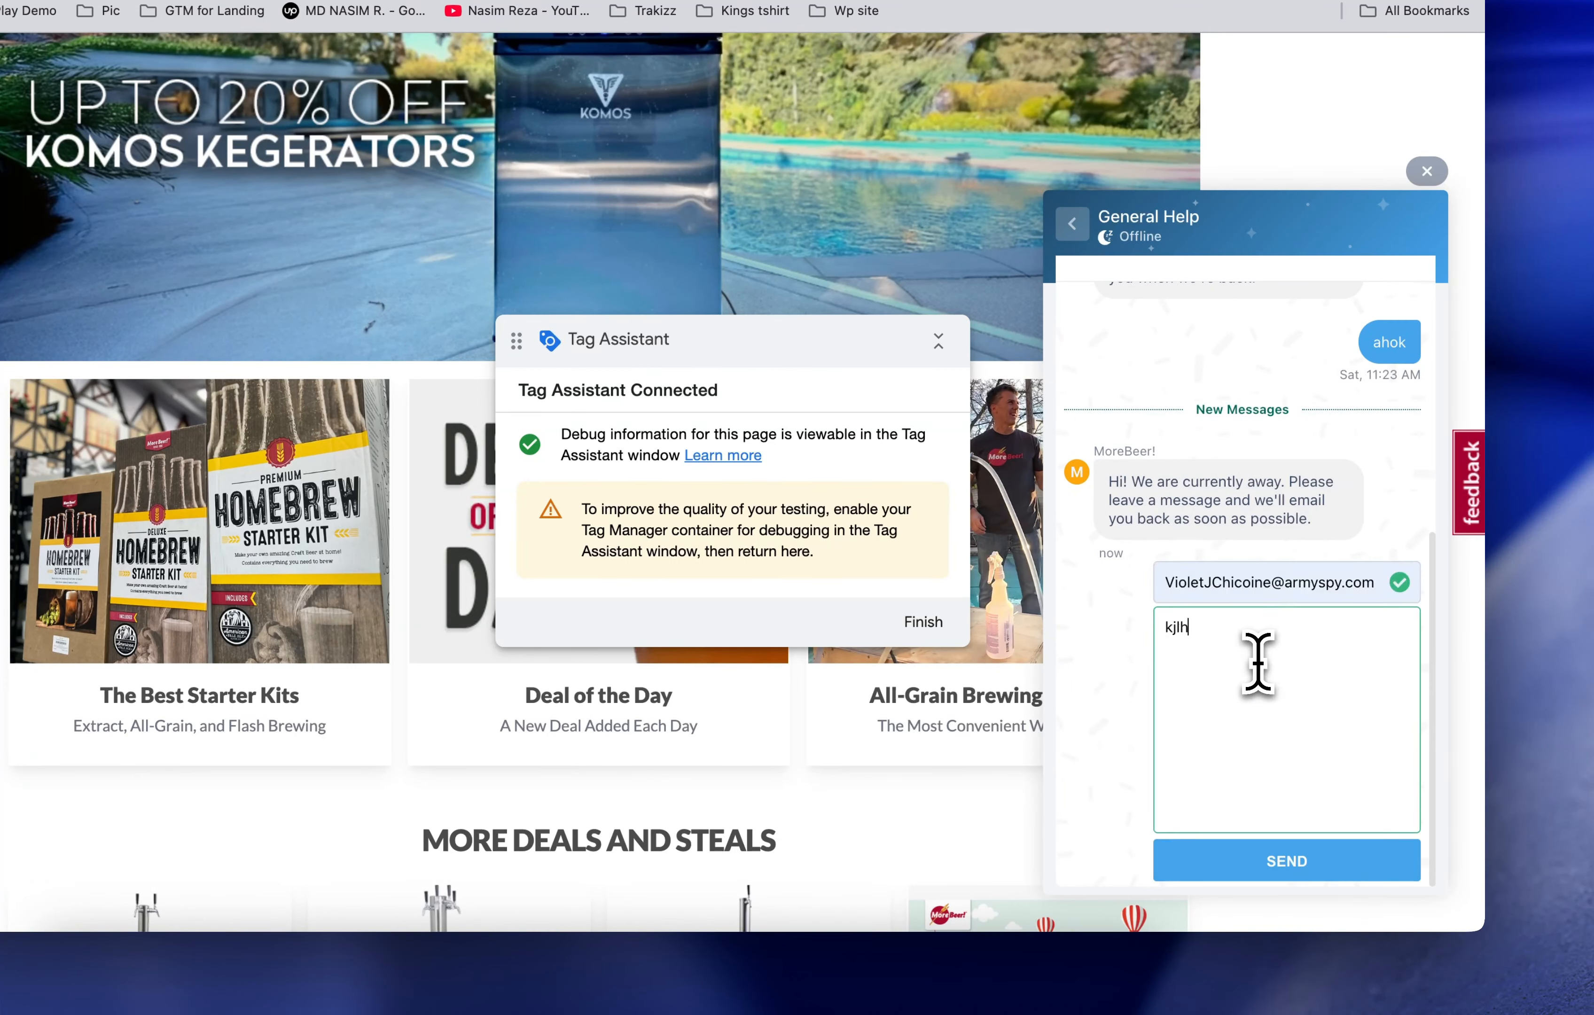
pyautogui.click(1287, 862)
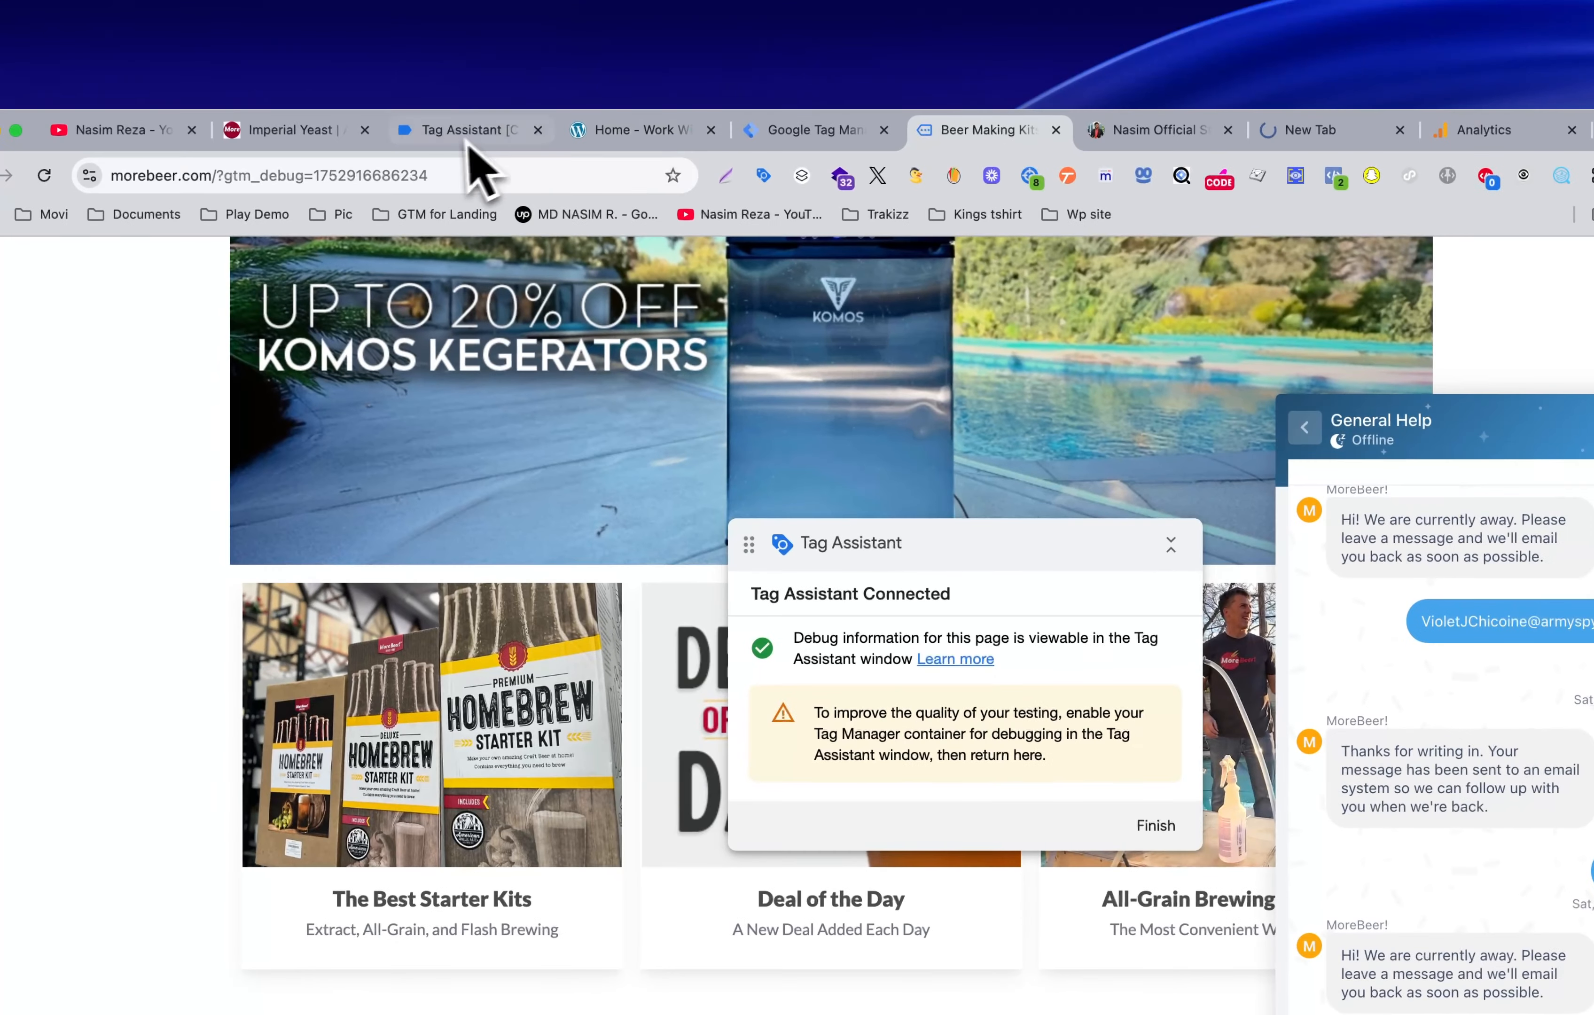
# Step: Check the Tag Assistant summary for chat events and open the container's tag list in Google Tag Manager
pyautogui.click(446, 134)
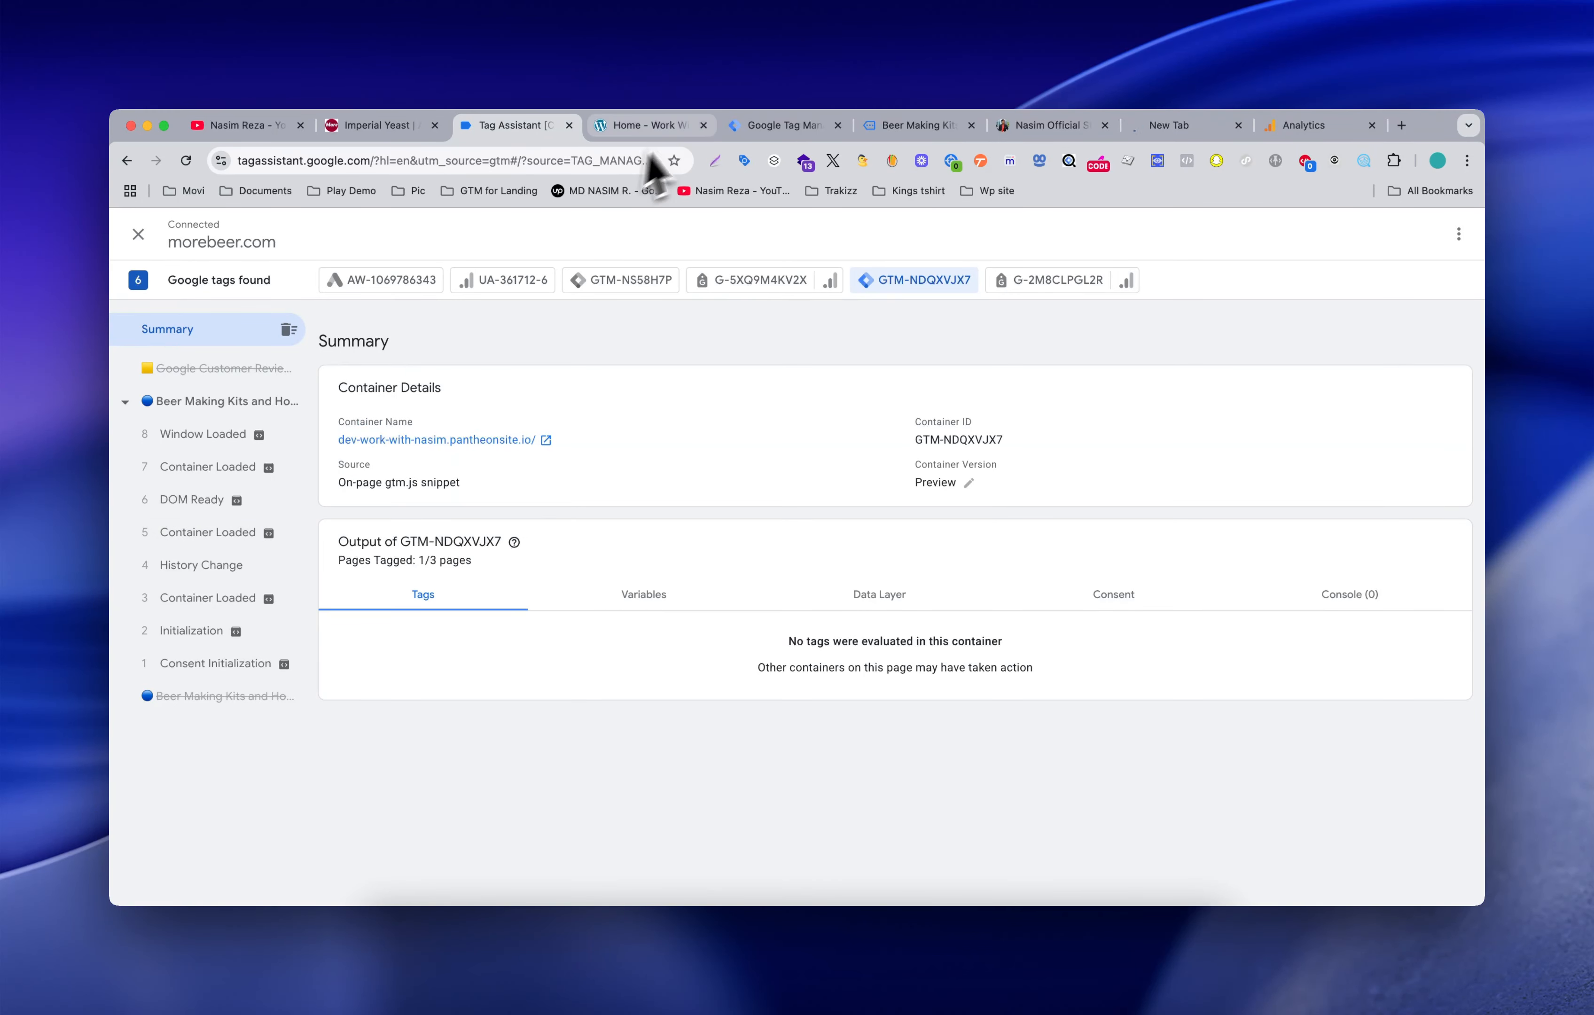
pyautogui.click(780, 125)
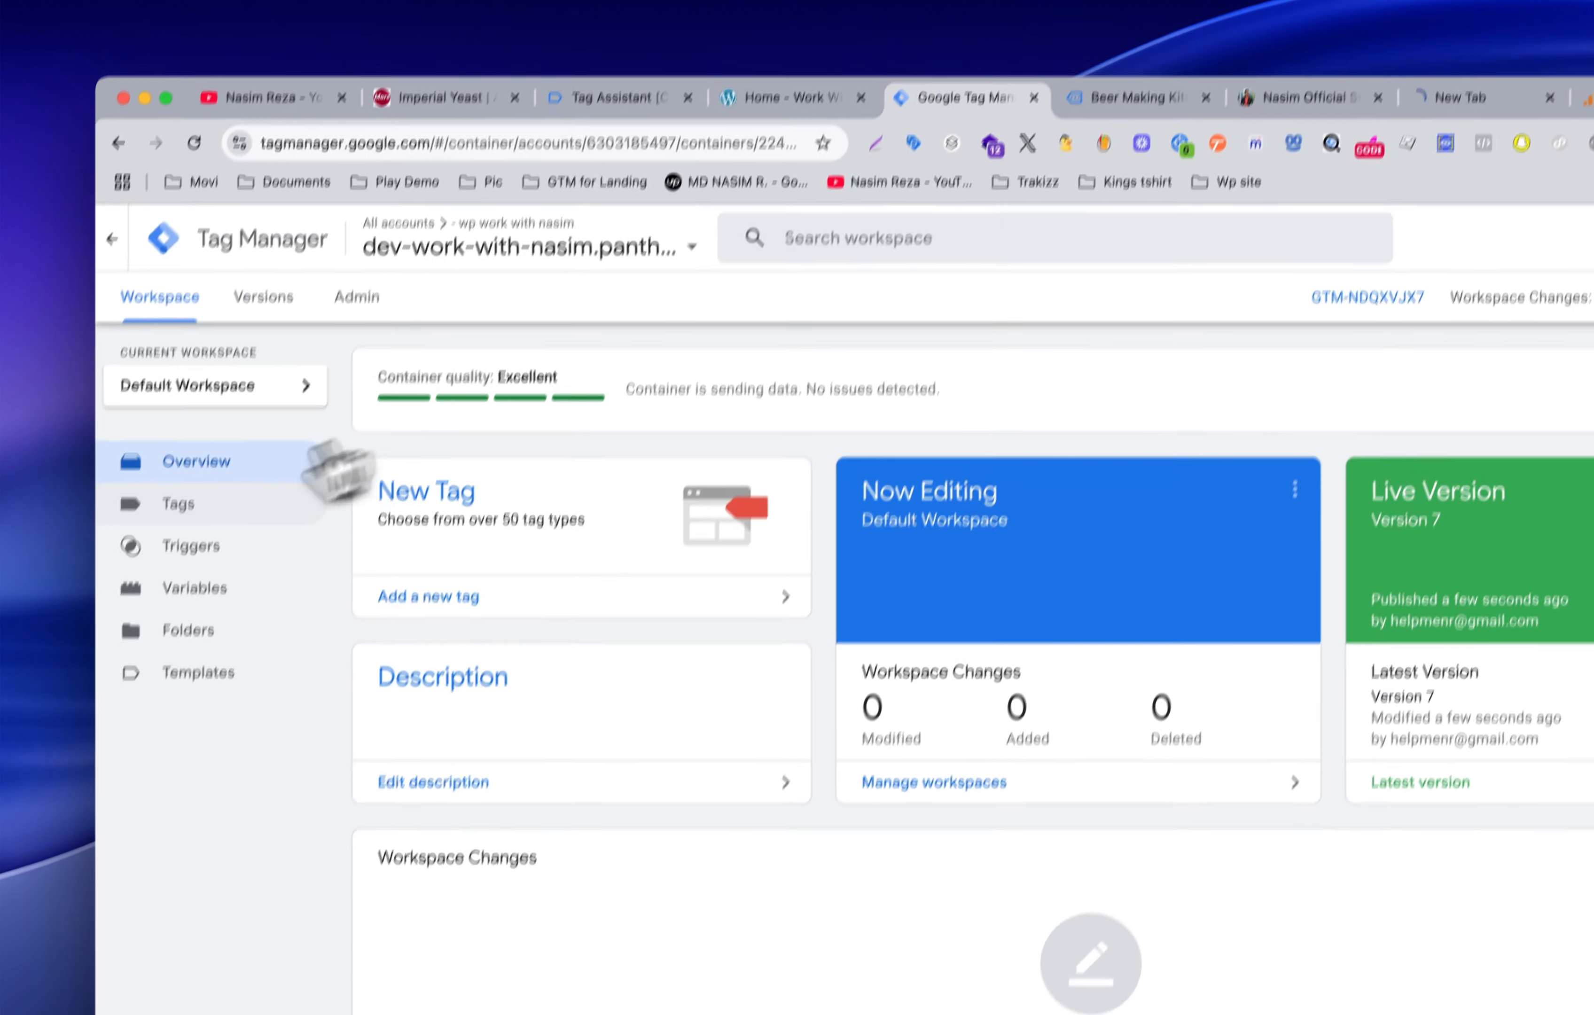
pyautogui.click(186, 548)
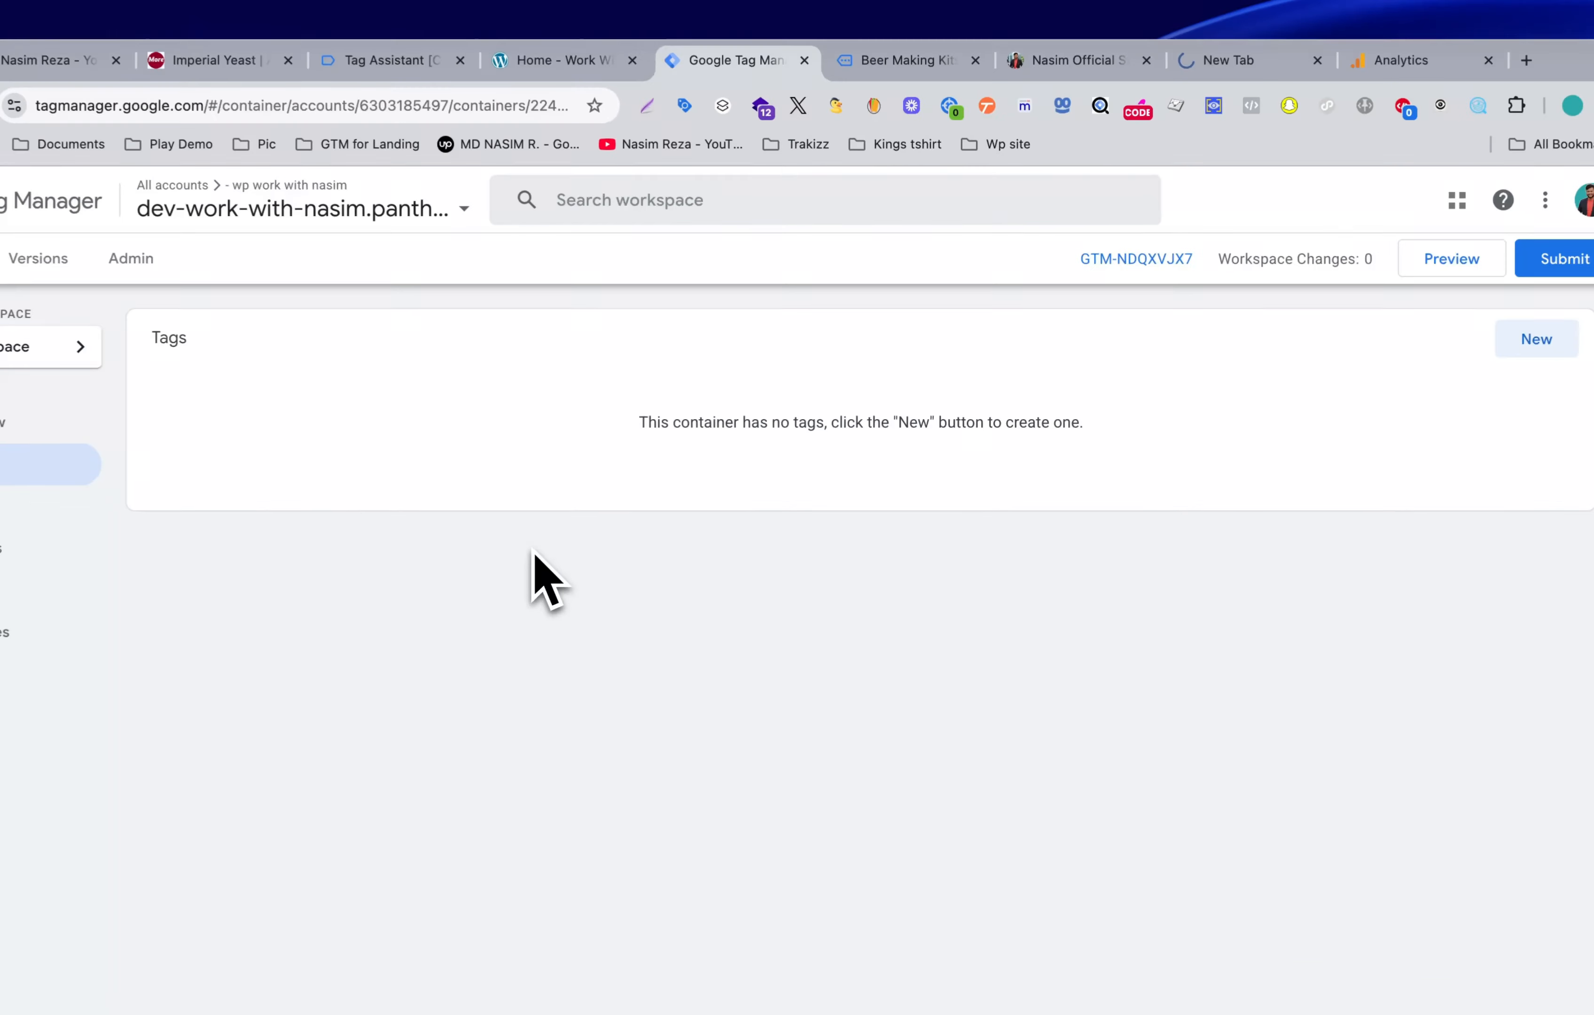
# Step: Switch to the "Freshchat Conversion Tracking" page in Notion, expand Listener Code and copy its script
pyautogui.hotkey('ctrl', 'Up')
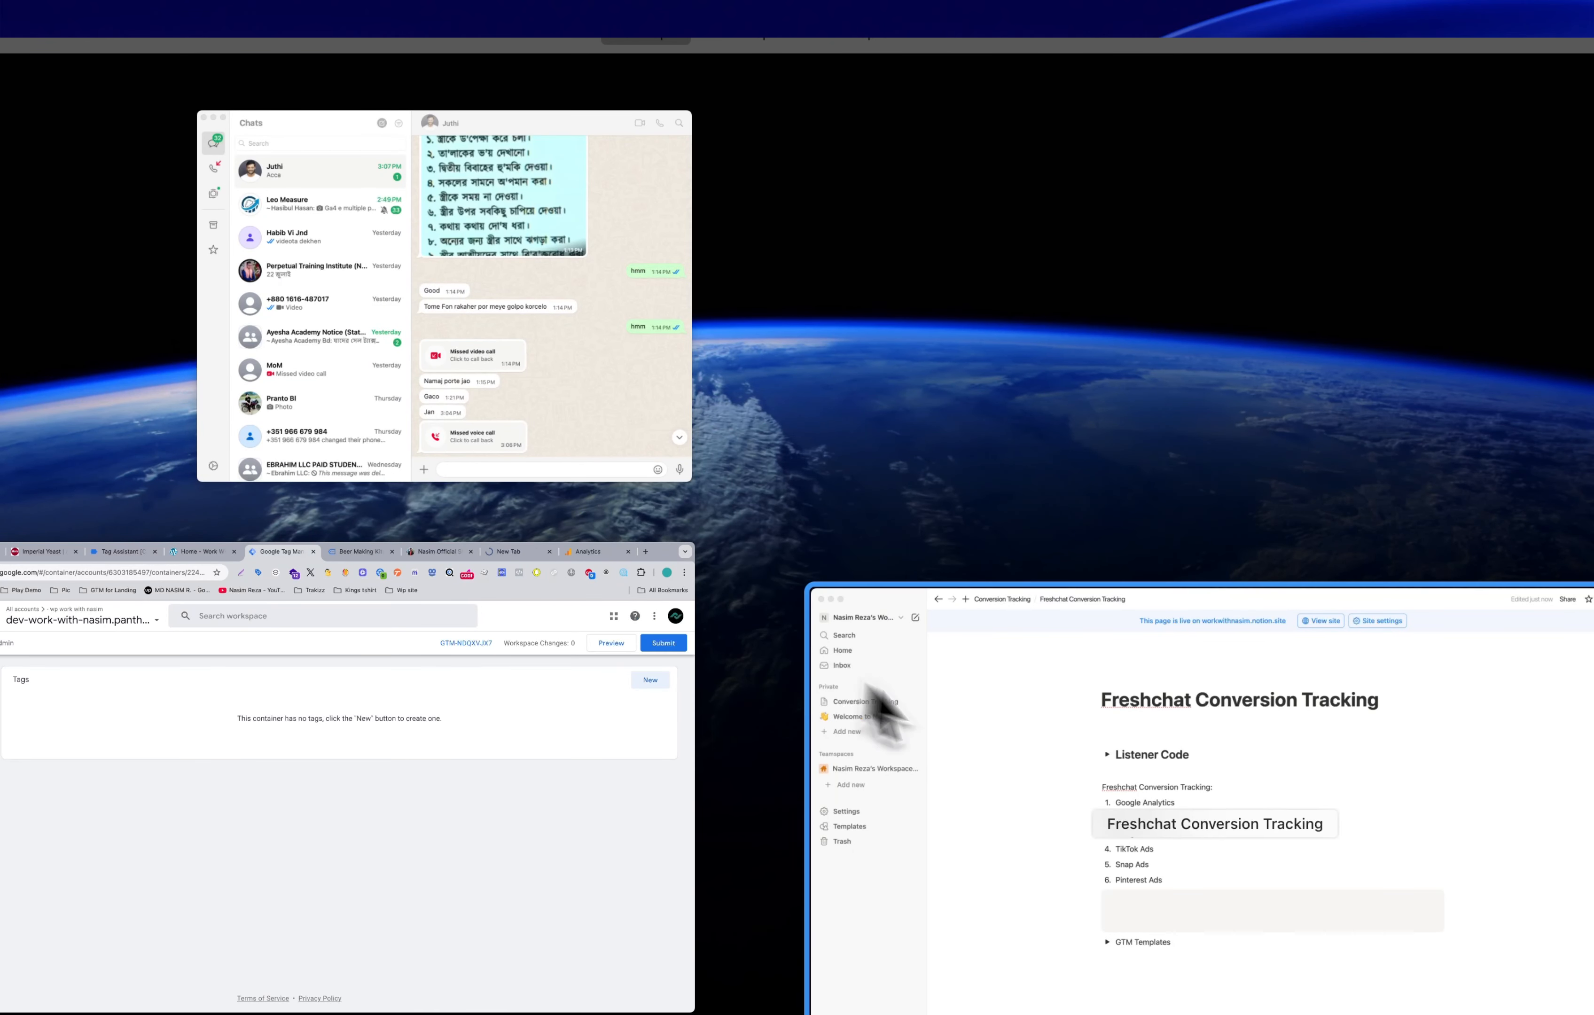
pyautogui.click(879, 703)
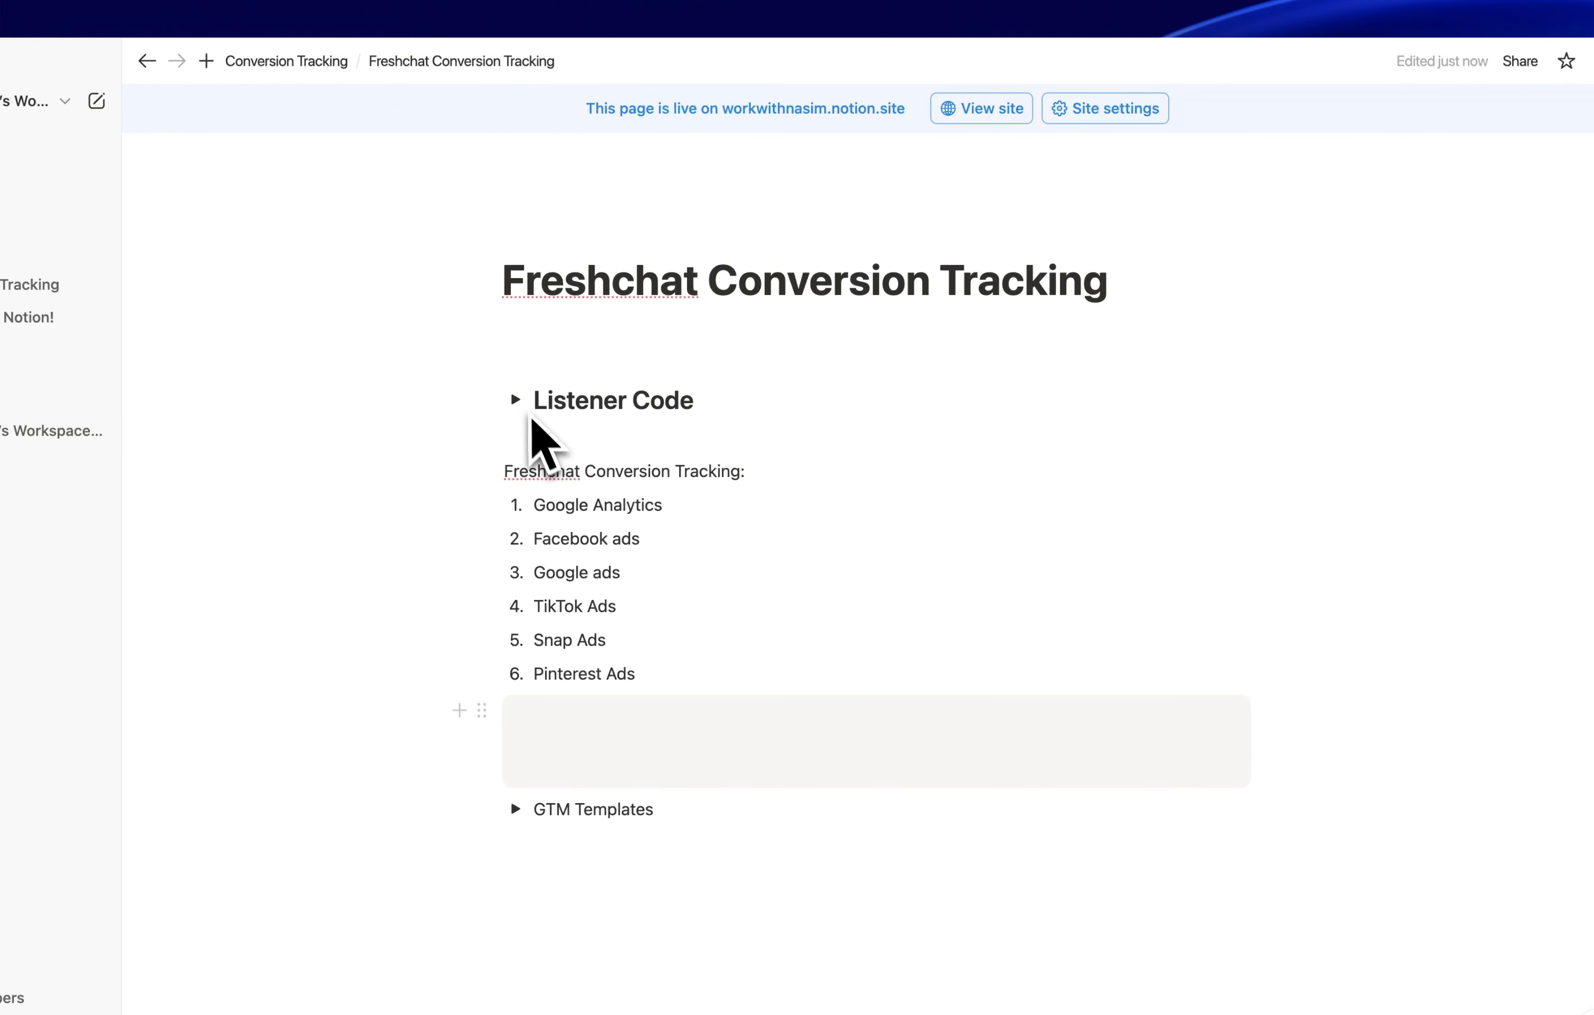
pyautogui.click(515, 400)
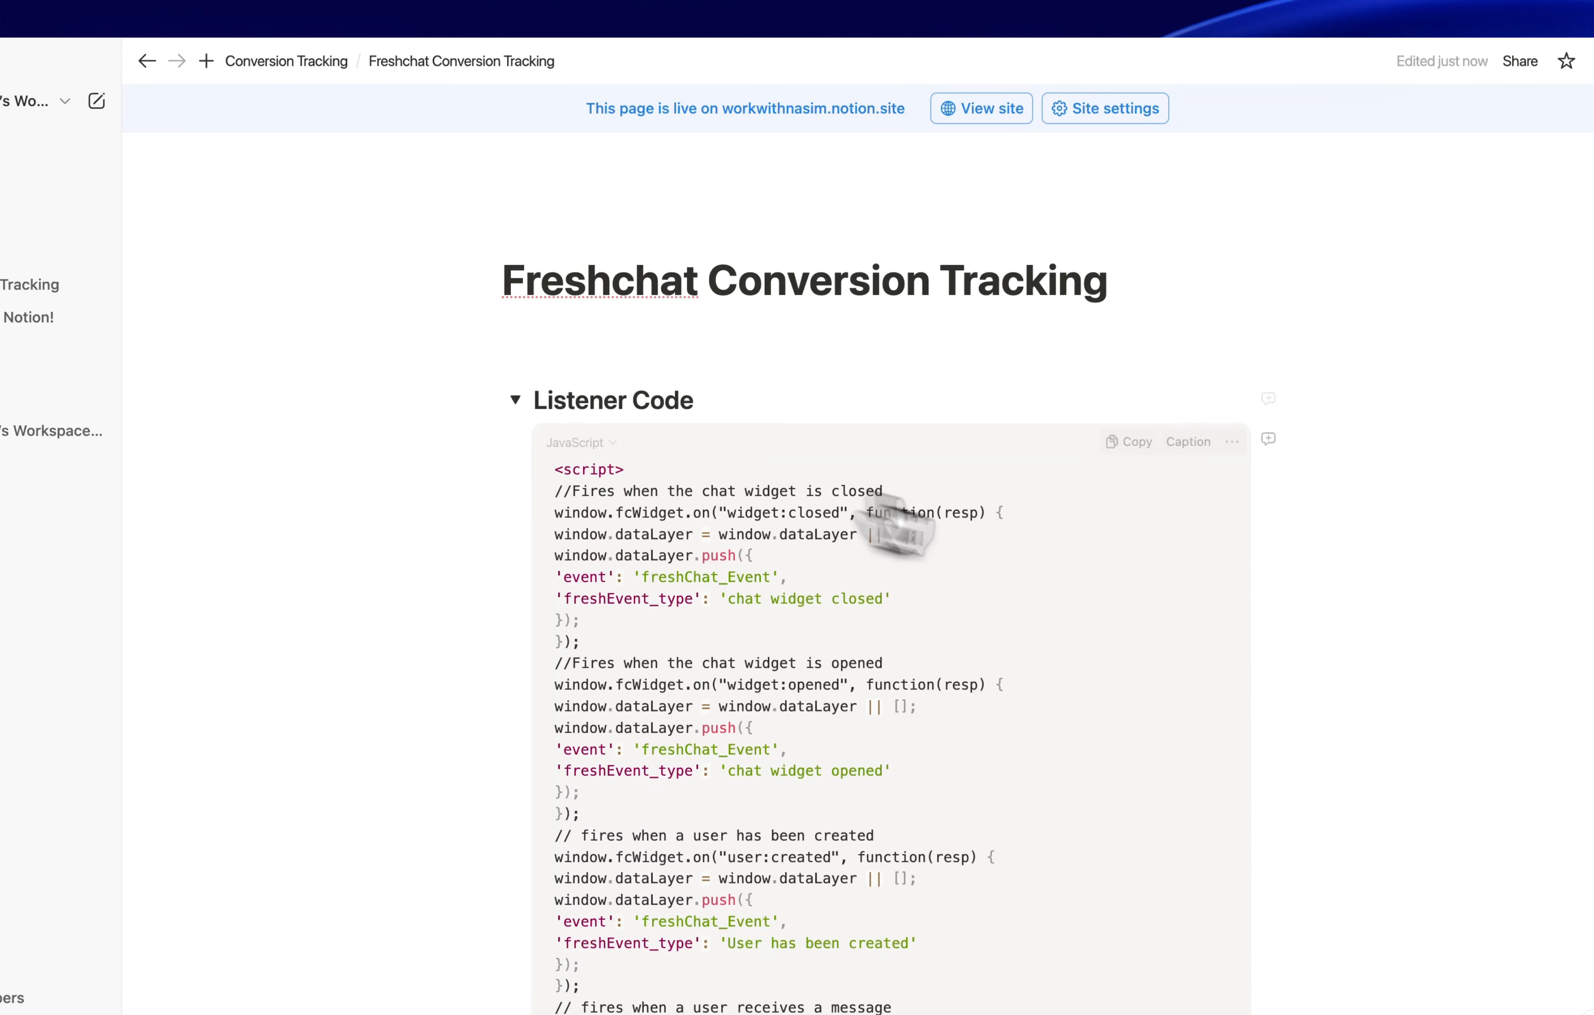
pyautogui.click(1147, 447)
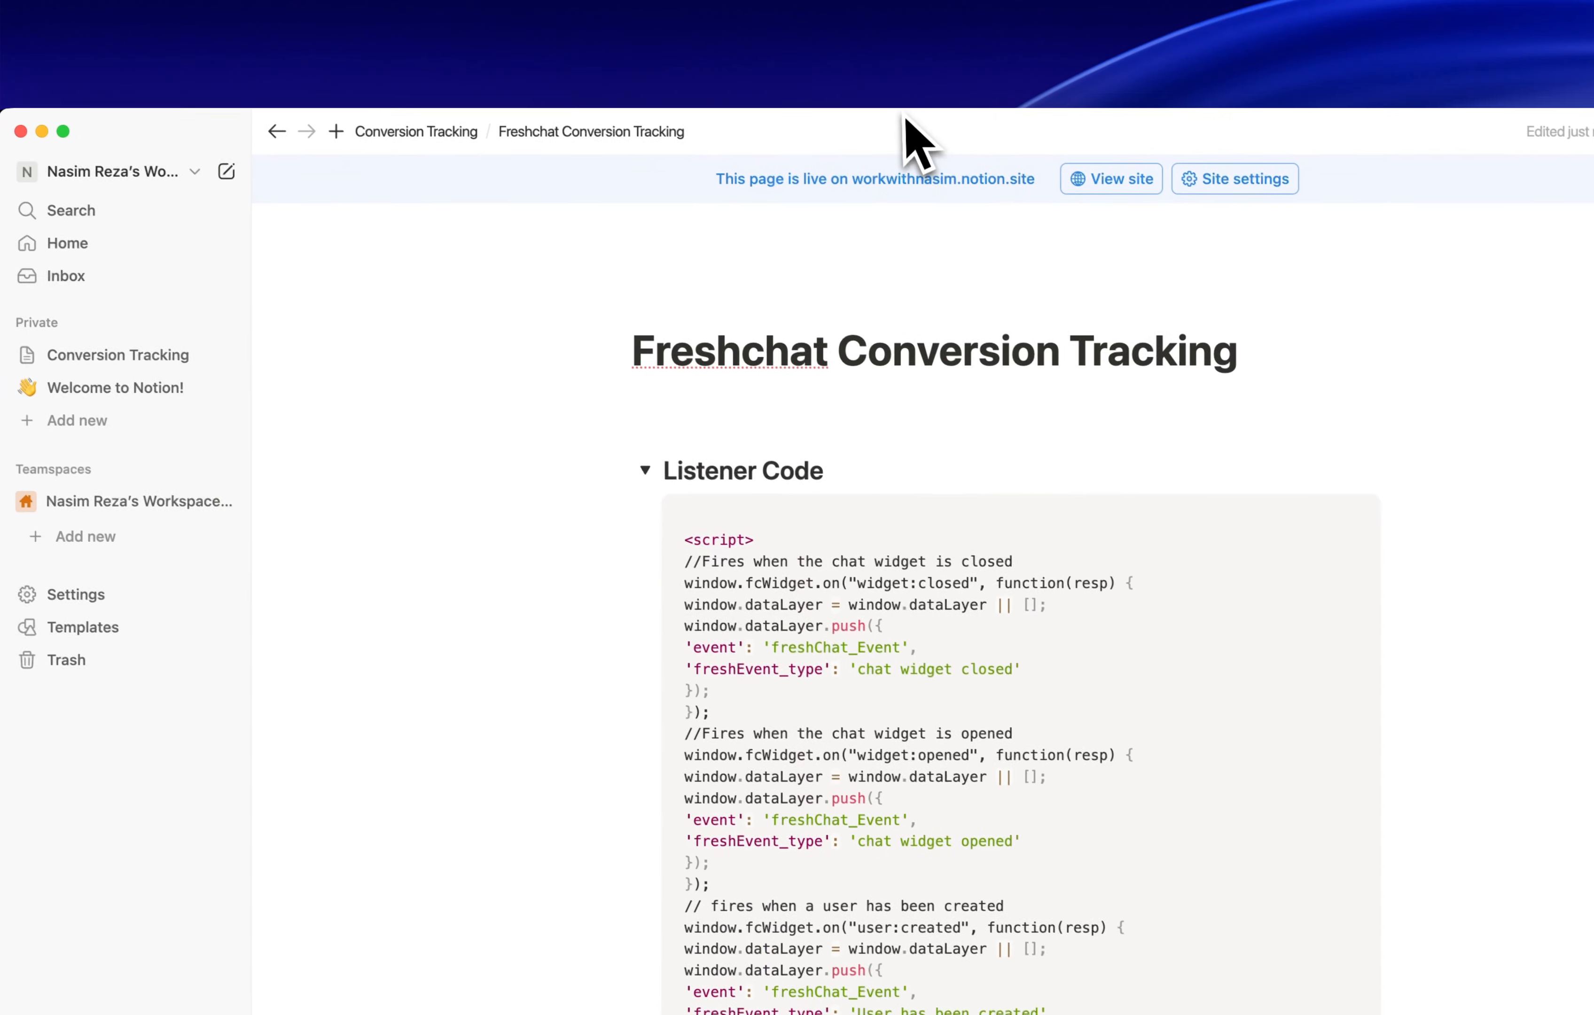
# Step: Return to Google Tag Manager in Chrome and create a new Custom HTML tag containing the copied Freshchat listener code
pyautogui.moveTo(772, 41); pyautogui.dragTo(820, 518)
pyautogui.click(652, 503)
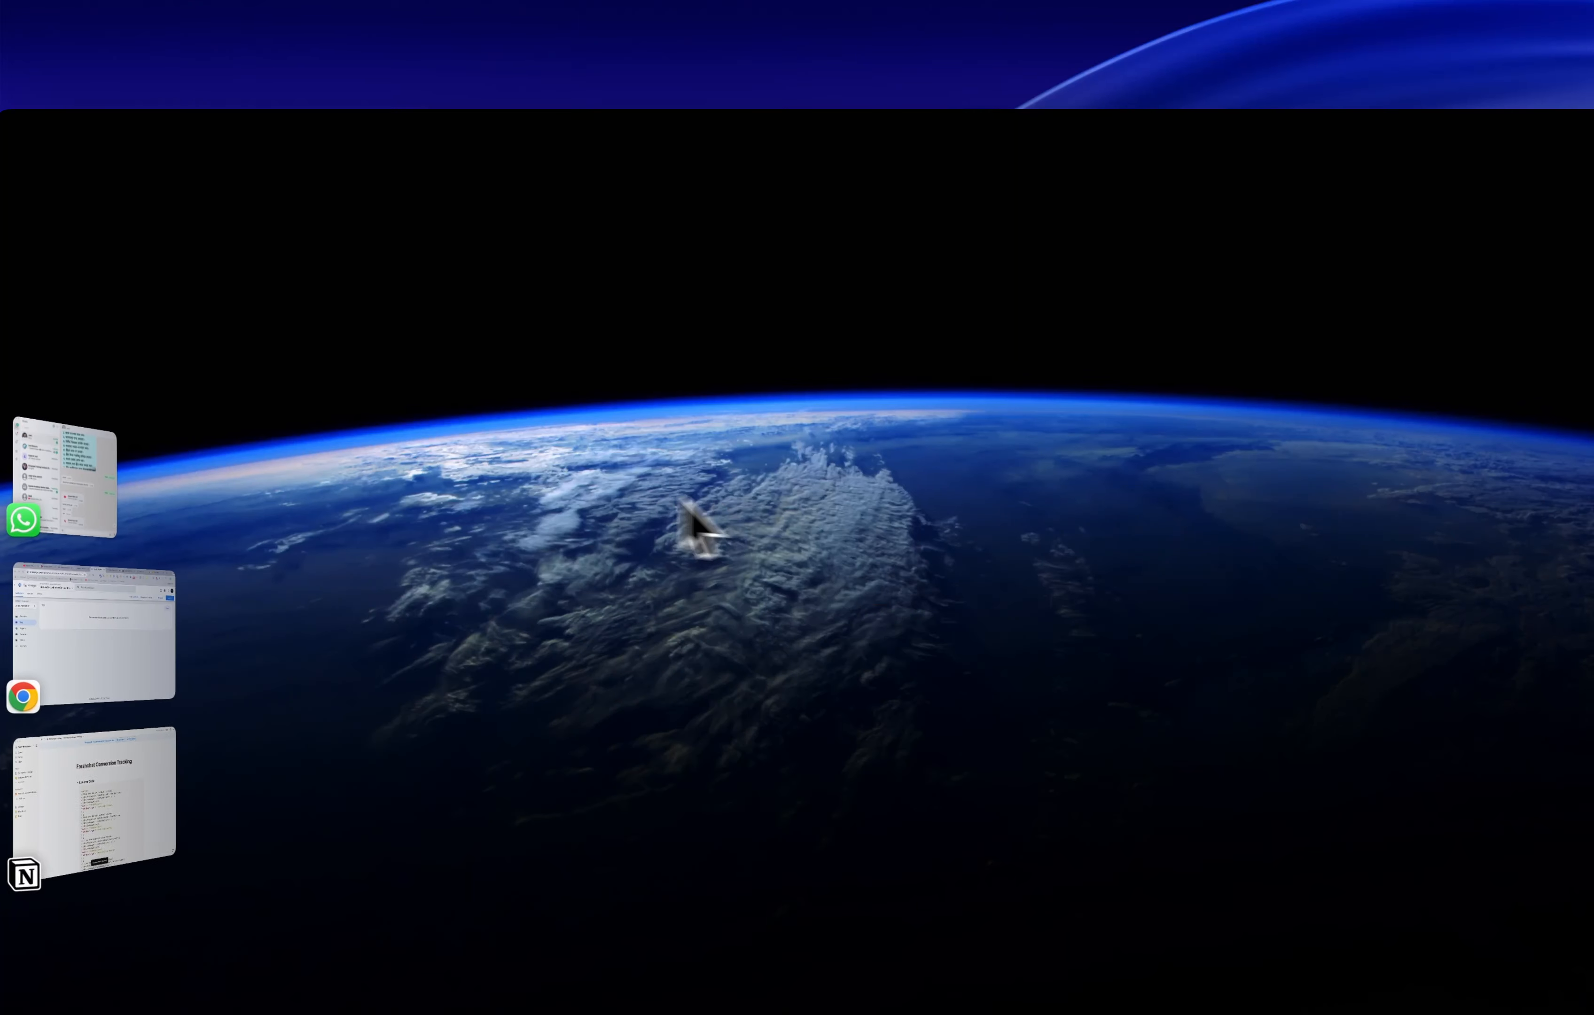
pyautogui.click(68, 632)
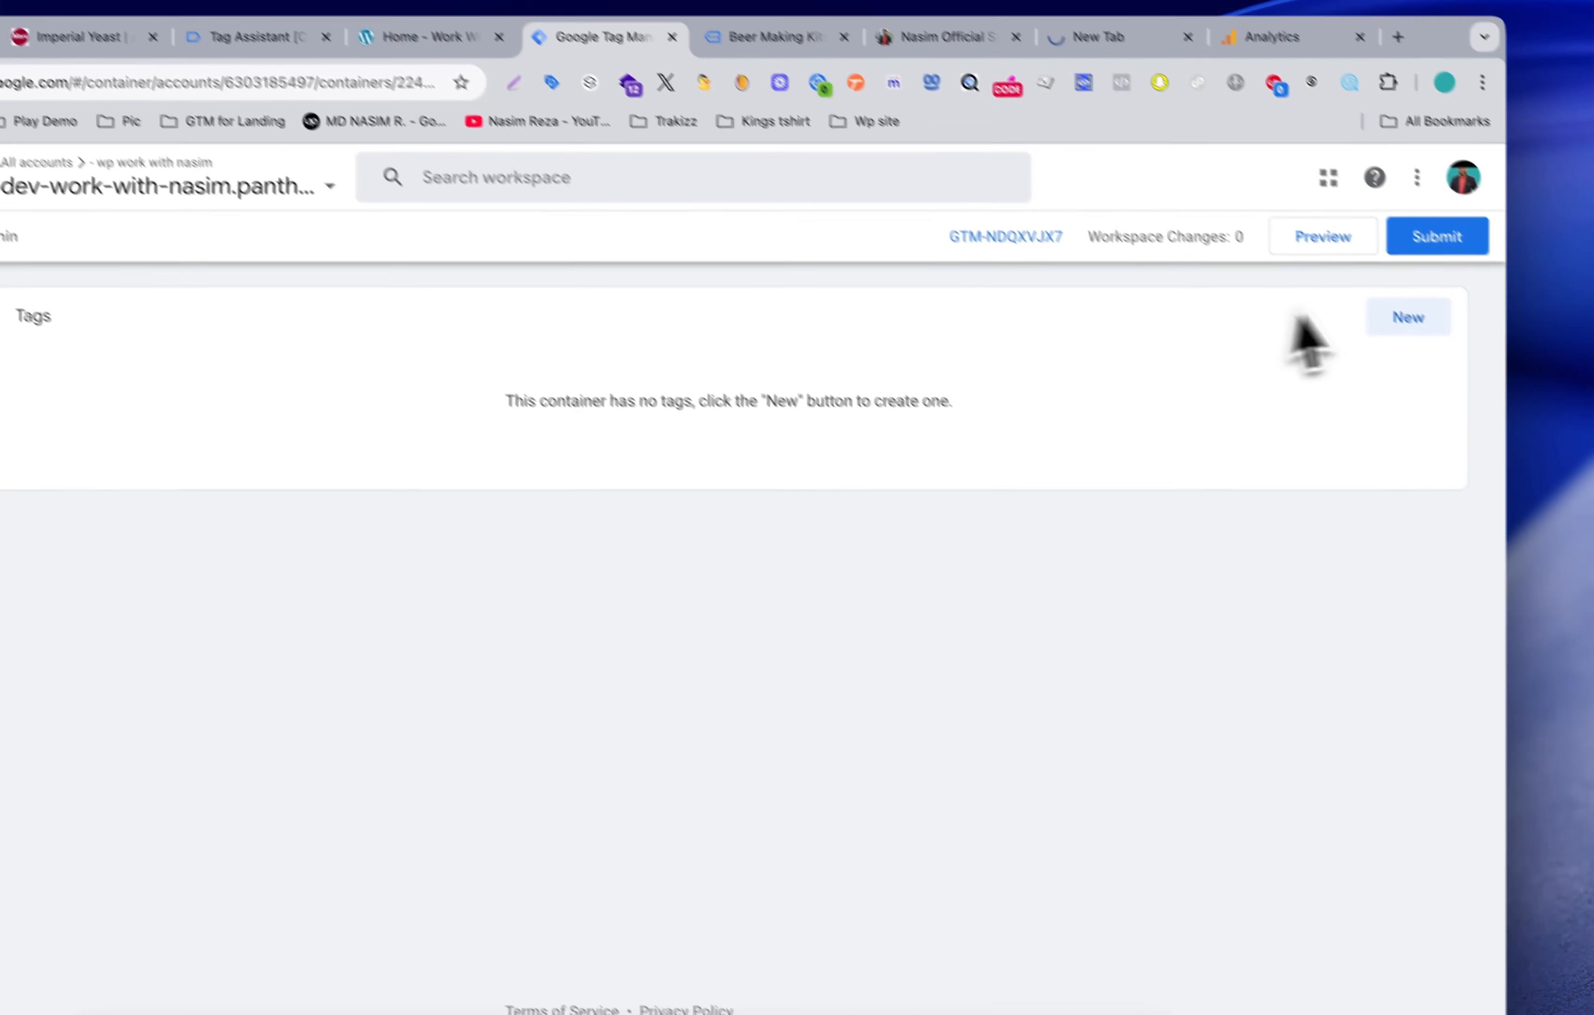
pyautogui.click(1383, 303)
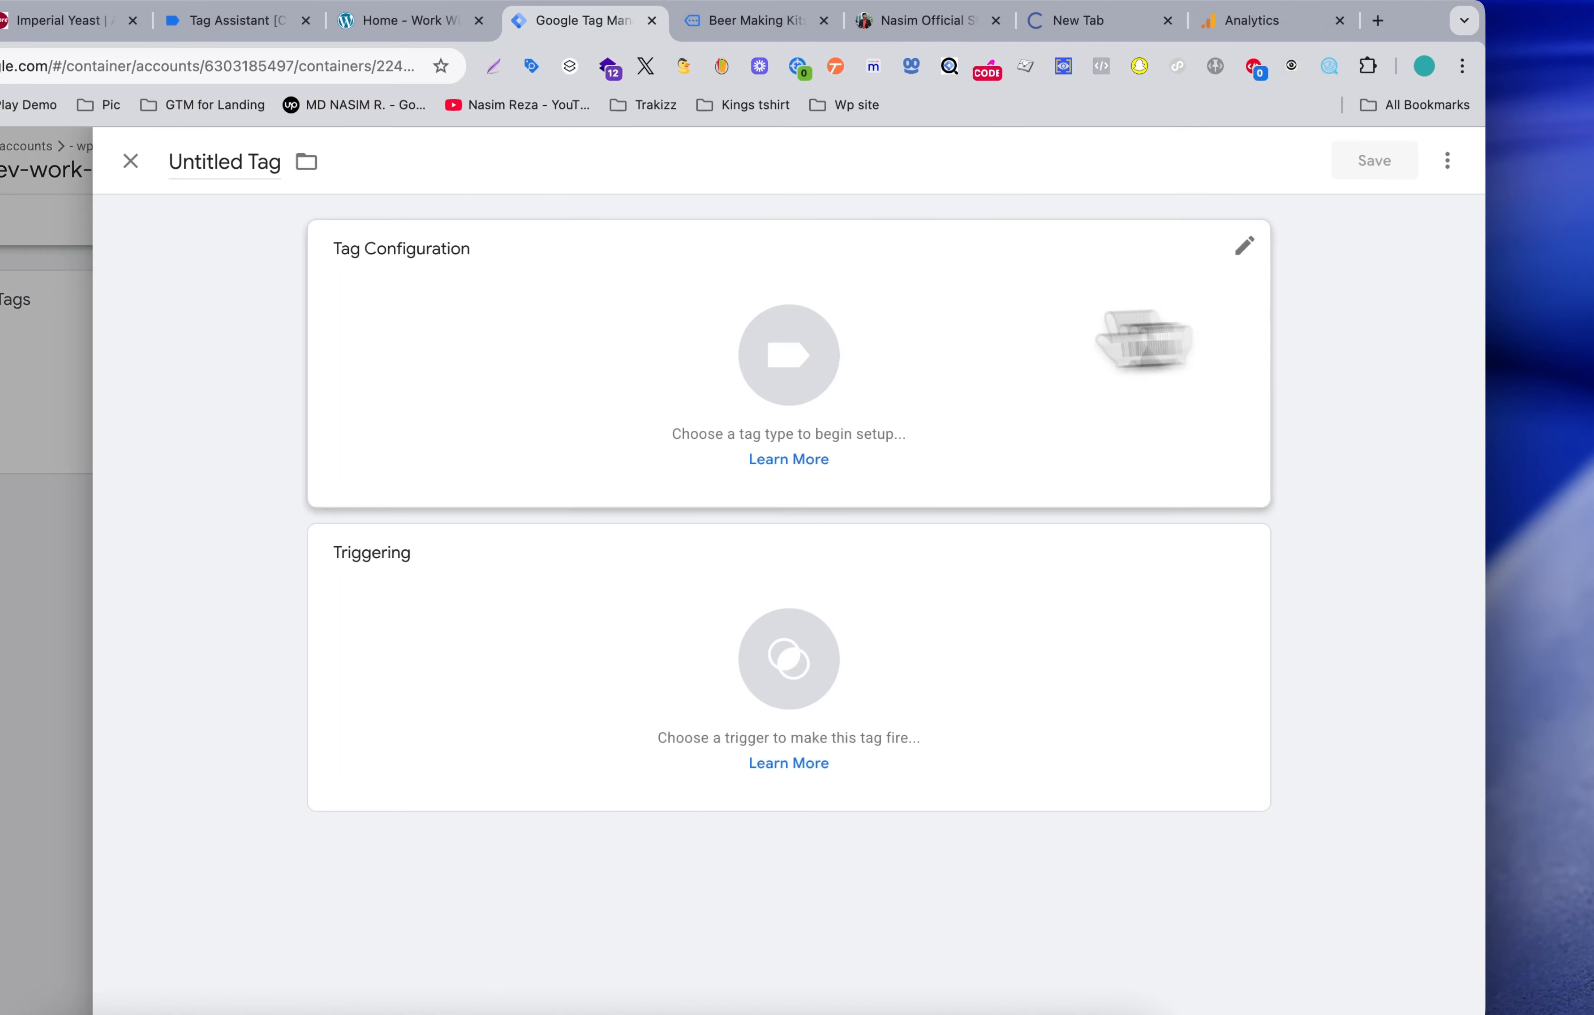
pyautogui.click(803, 348)
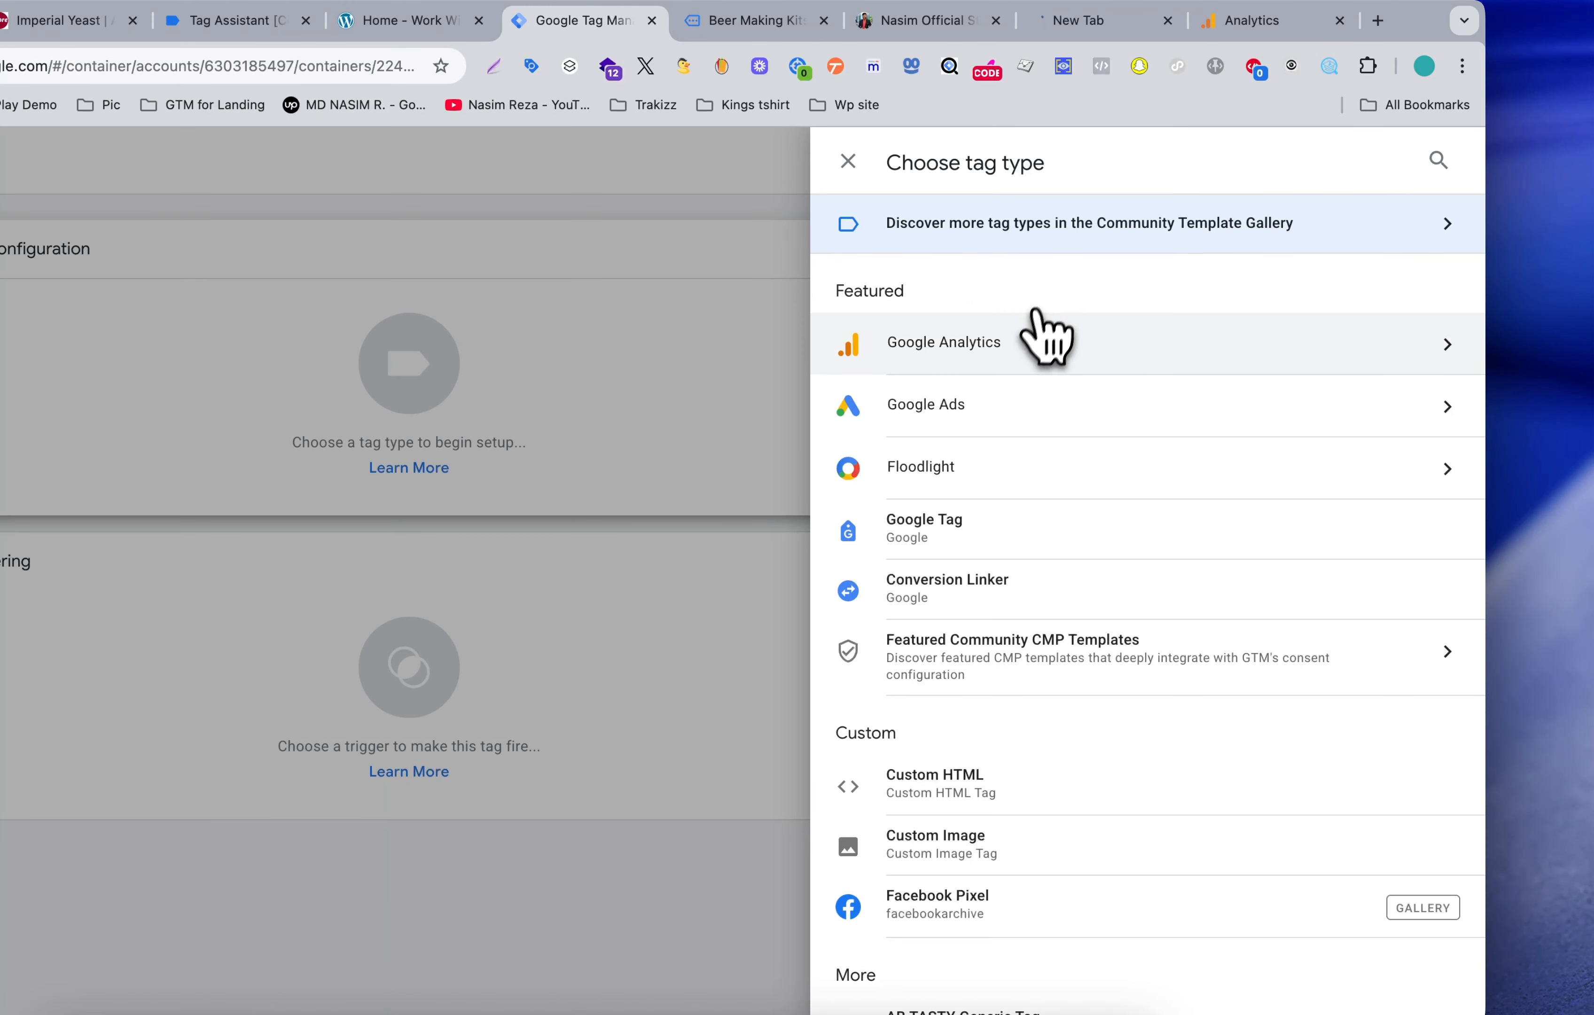
pyautogui.click(938, 784)
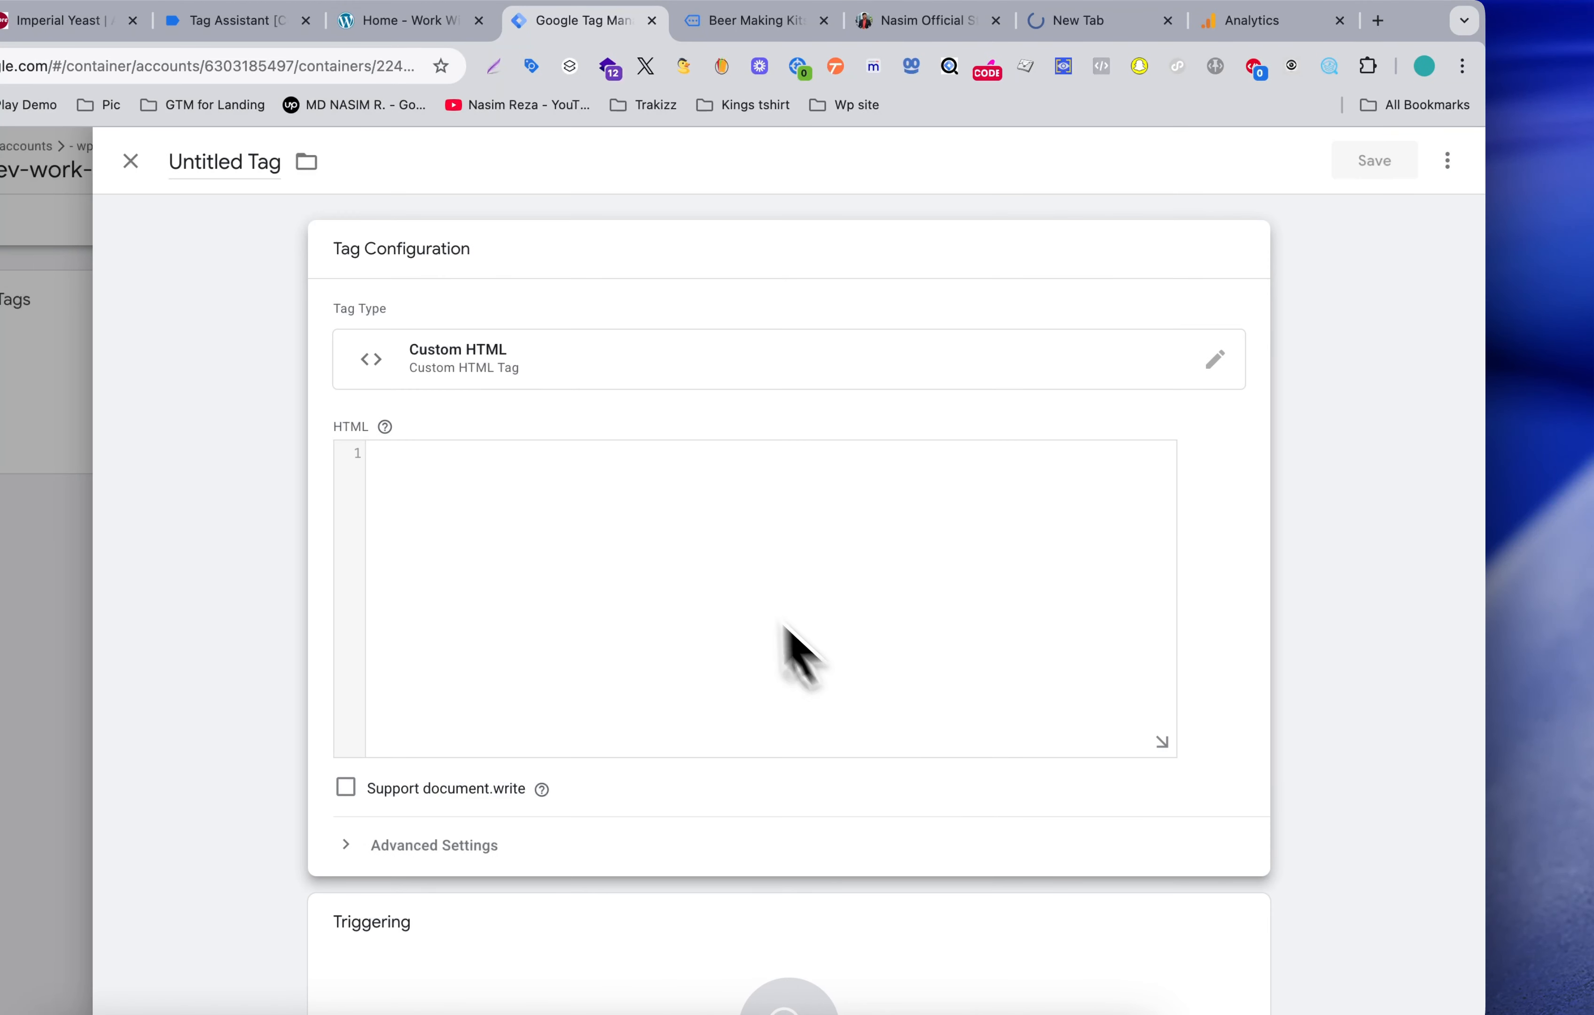
pyautogui.click(740, 599)
pyautogui.press('super+v')
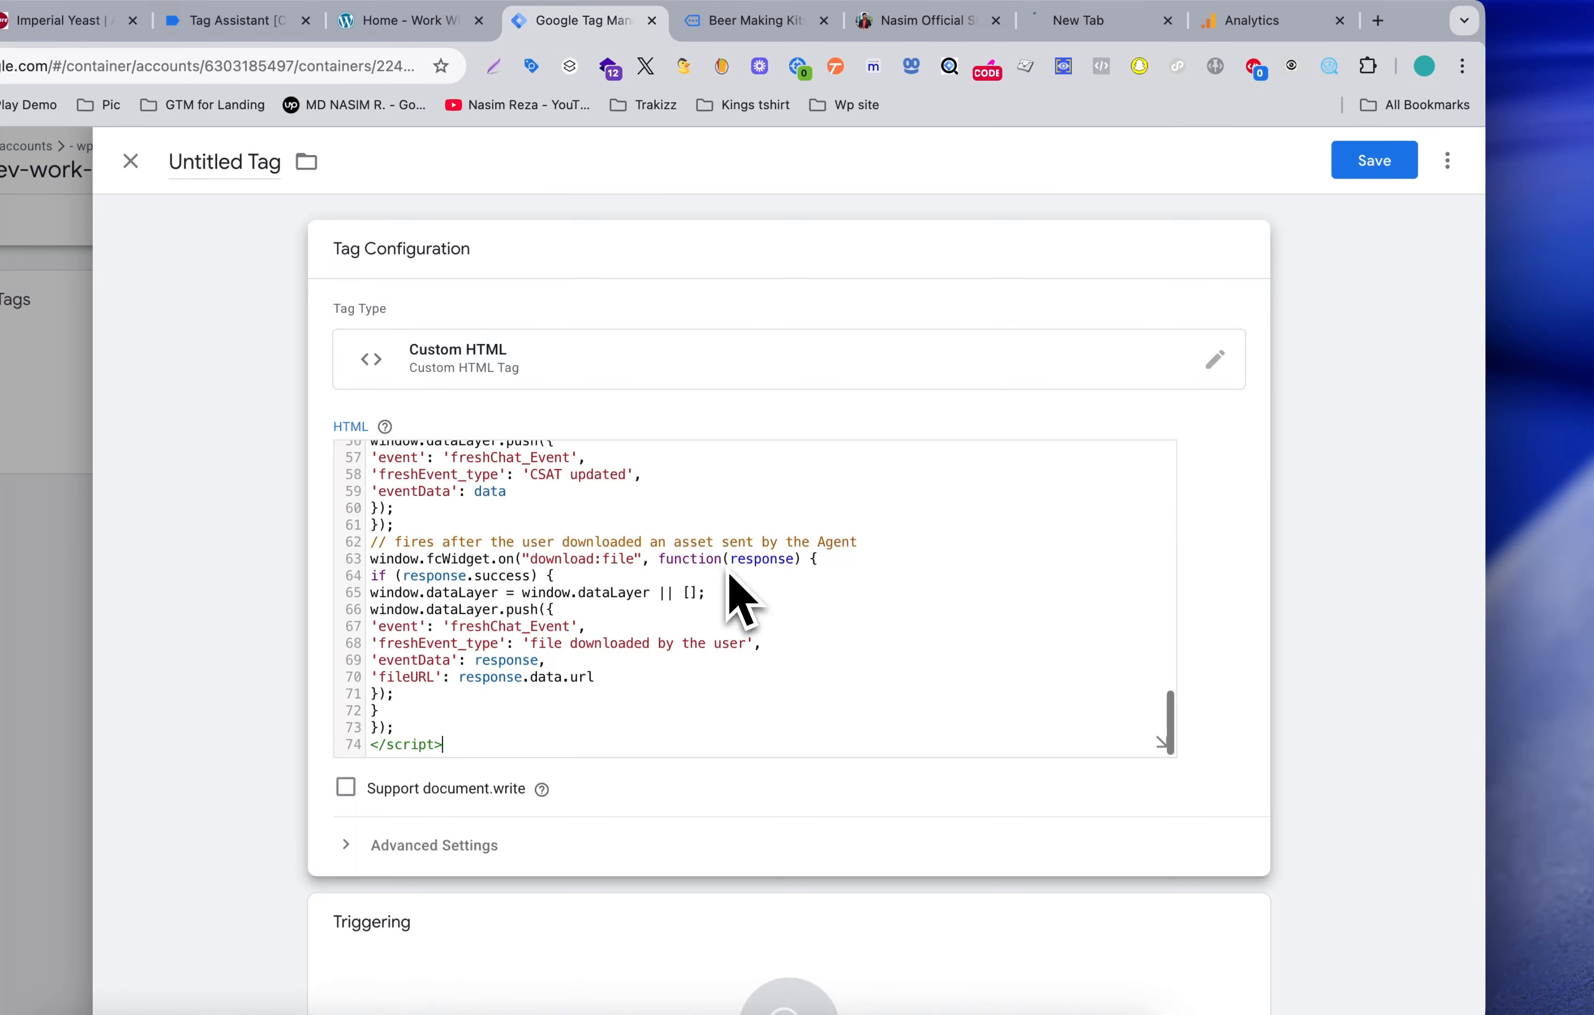
# Step: Set the listener tag to fire on the All Pages trigger
pyautogui.scroll(-3, 740, 599)
pyautogui.click(684, 891)
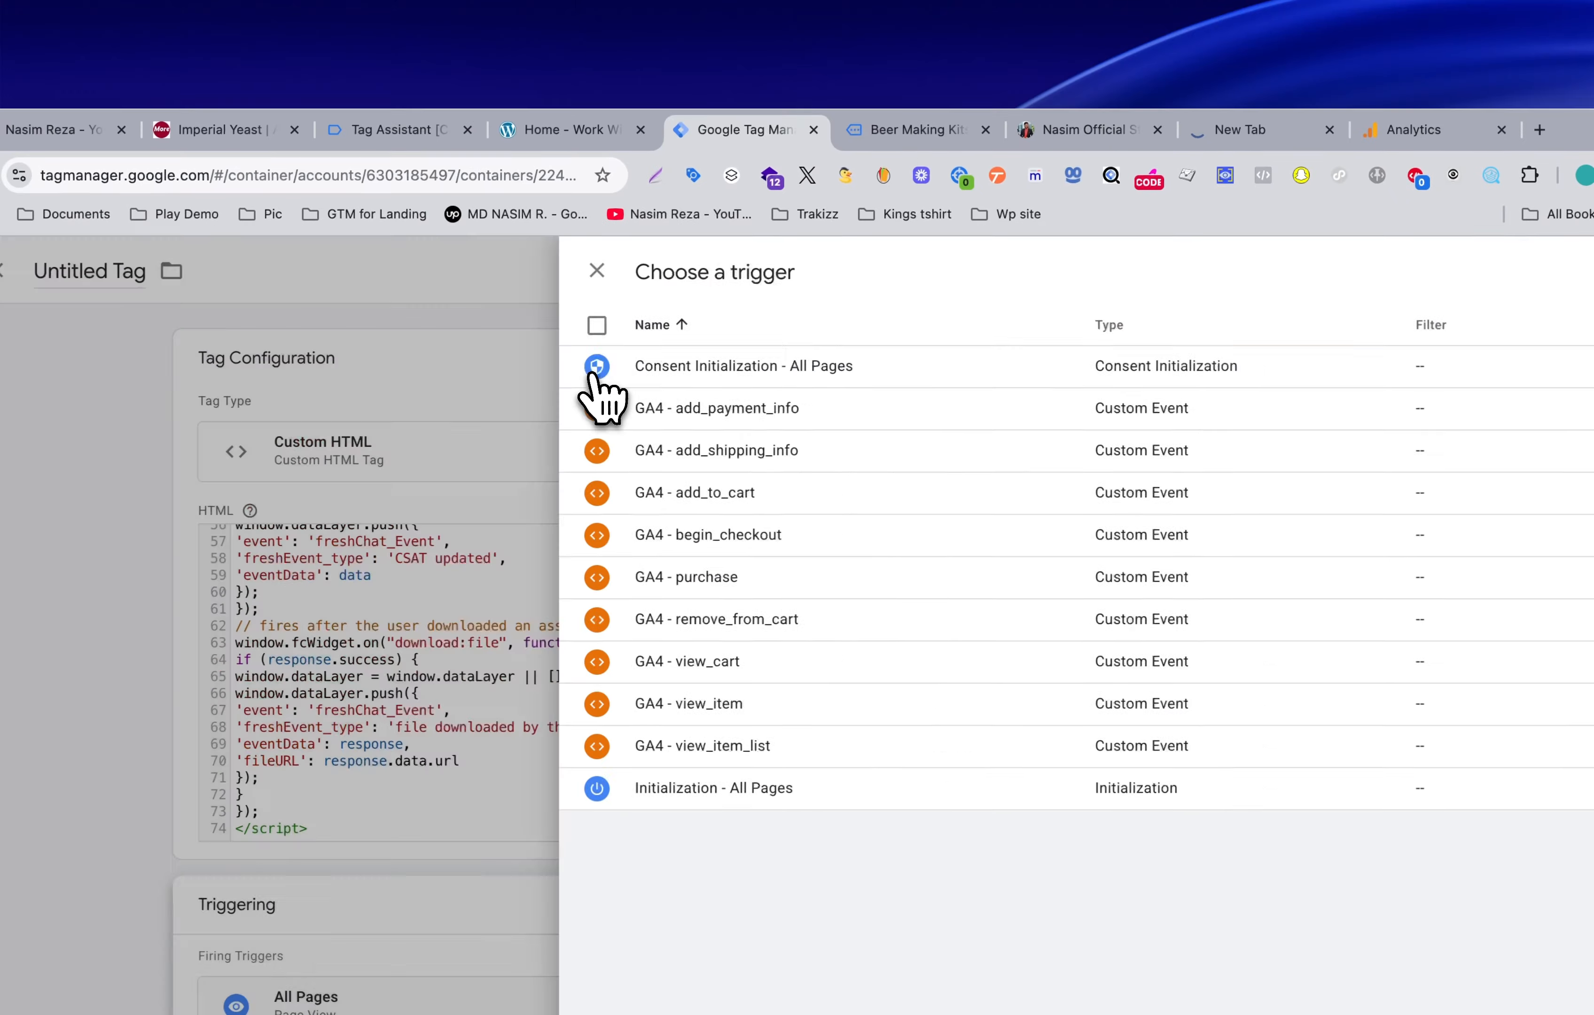
pyautogui.click(353, 197)
# Step: Save the tag under the name "Custom HTML" and start preview mode for the container
pyautogui.click(1389, 254)
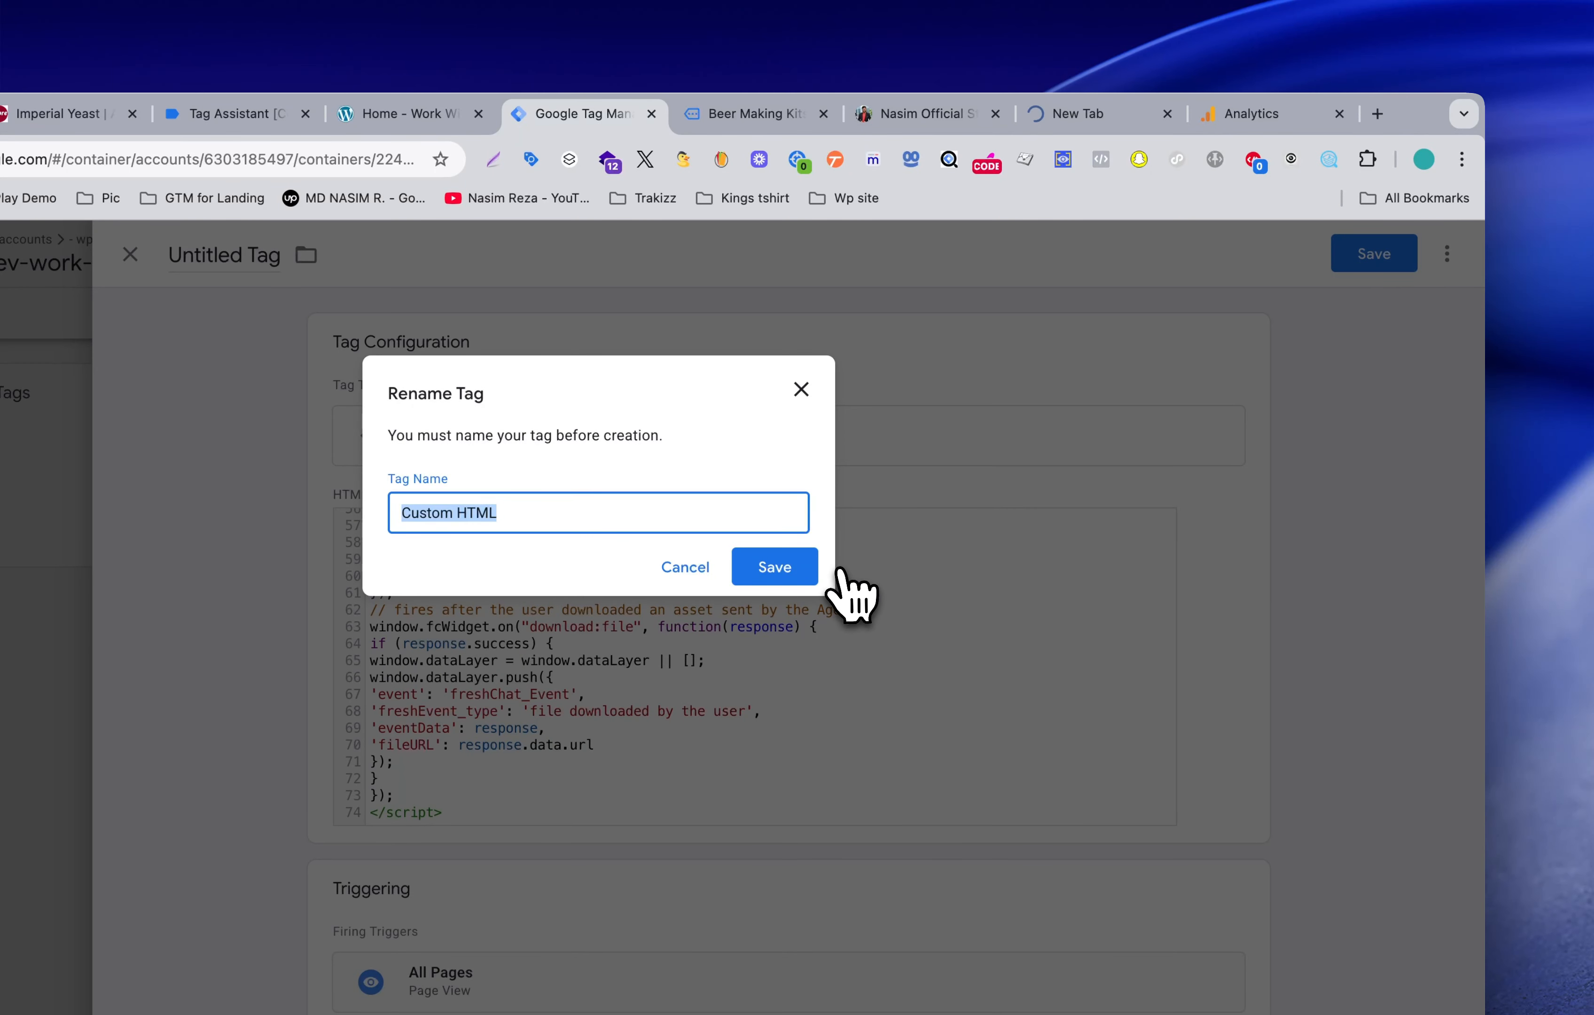
pyautogui.click(787, 594)
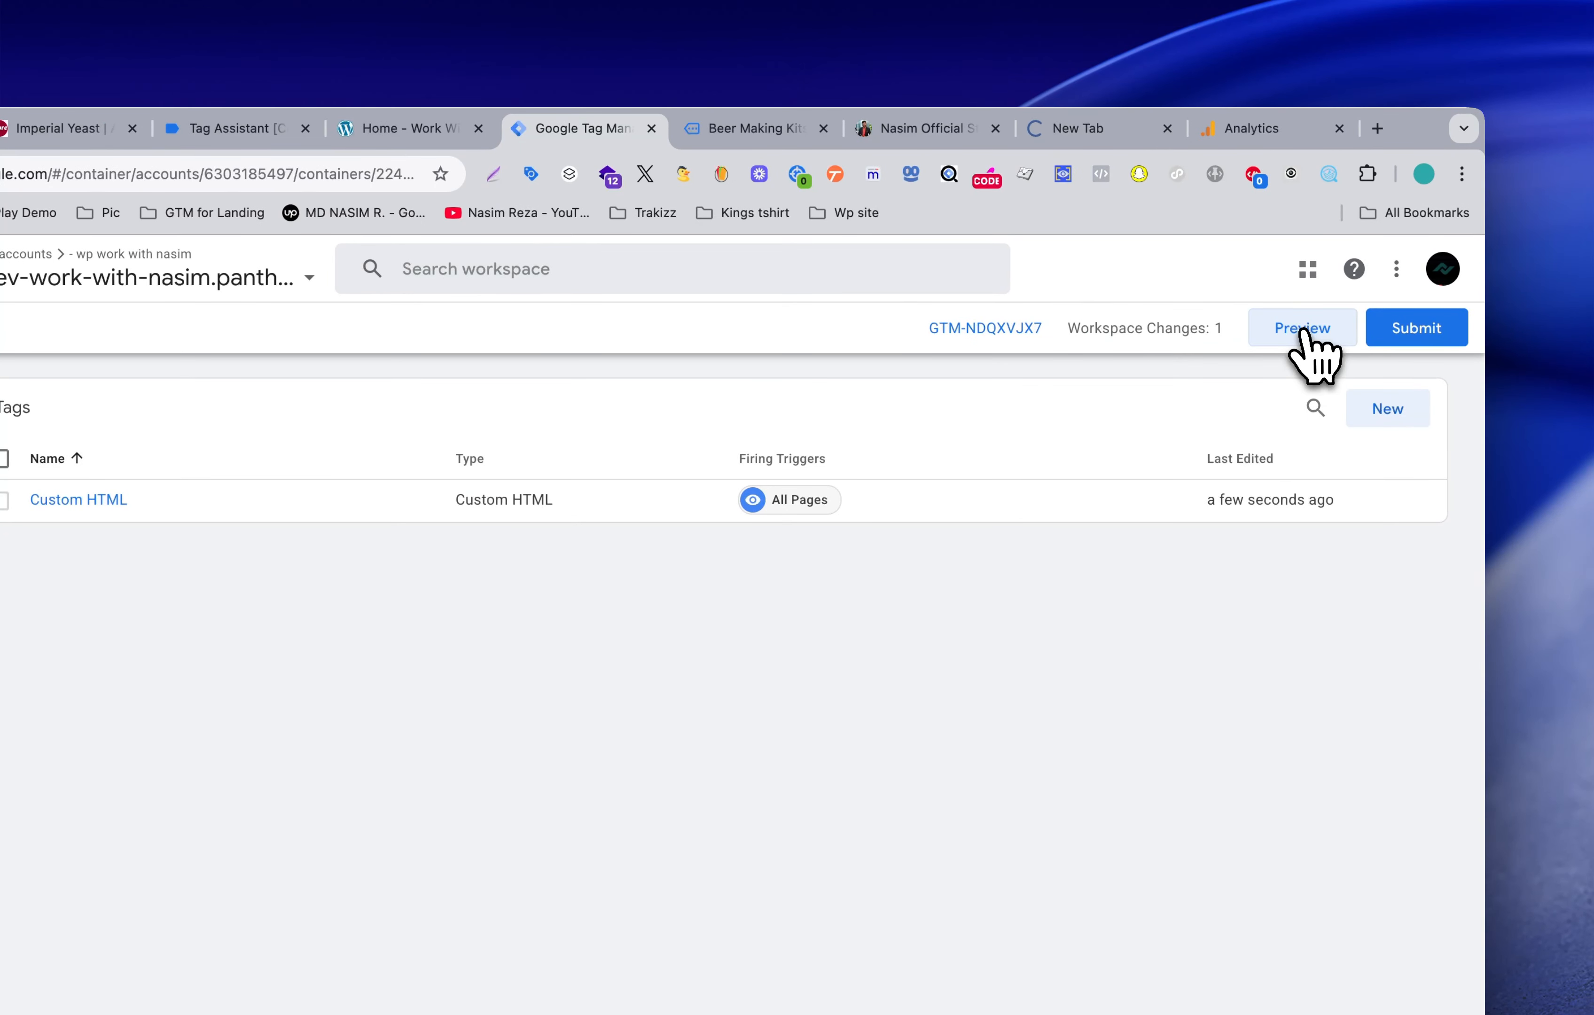
pyautogui.click(1303, 328)
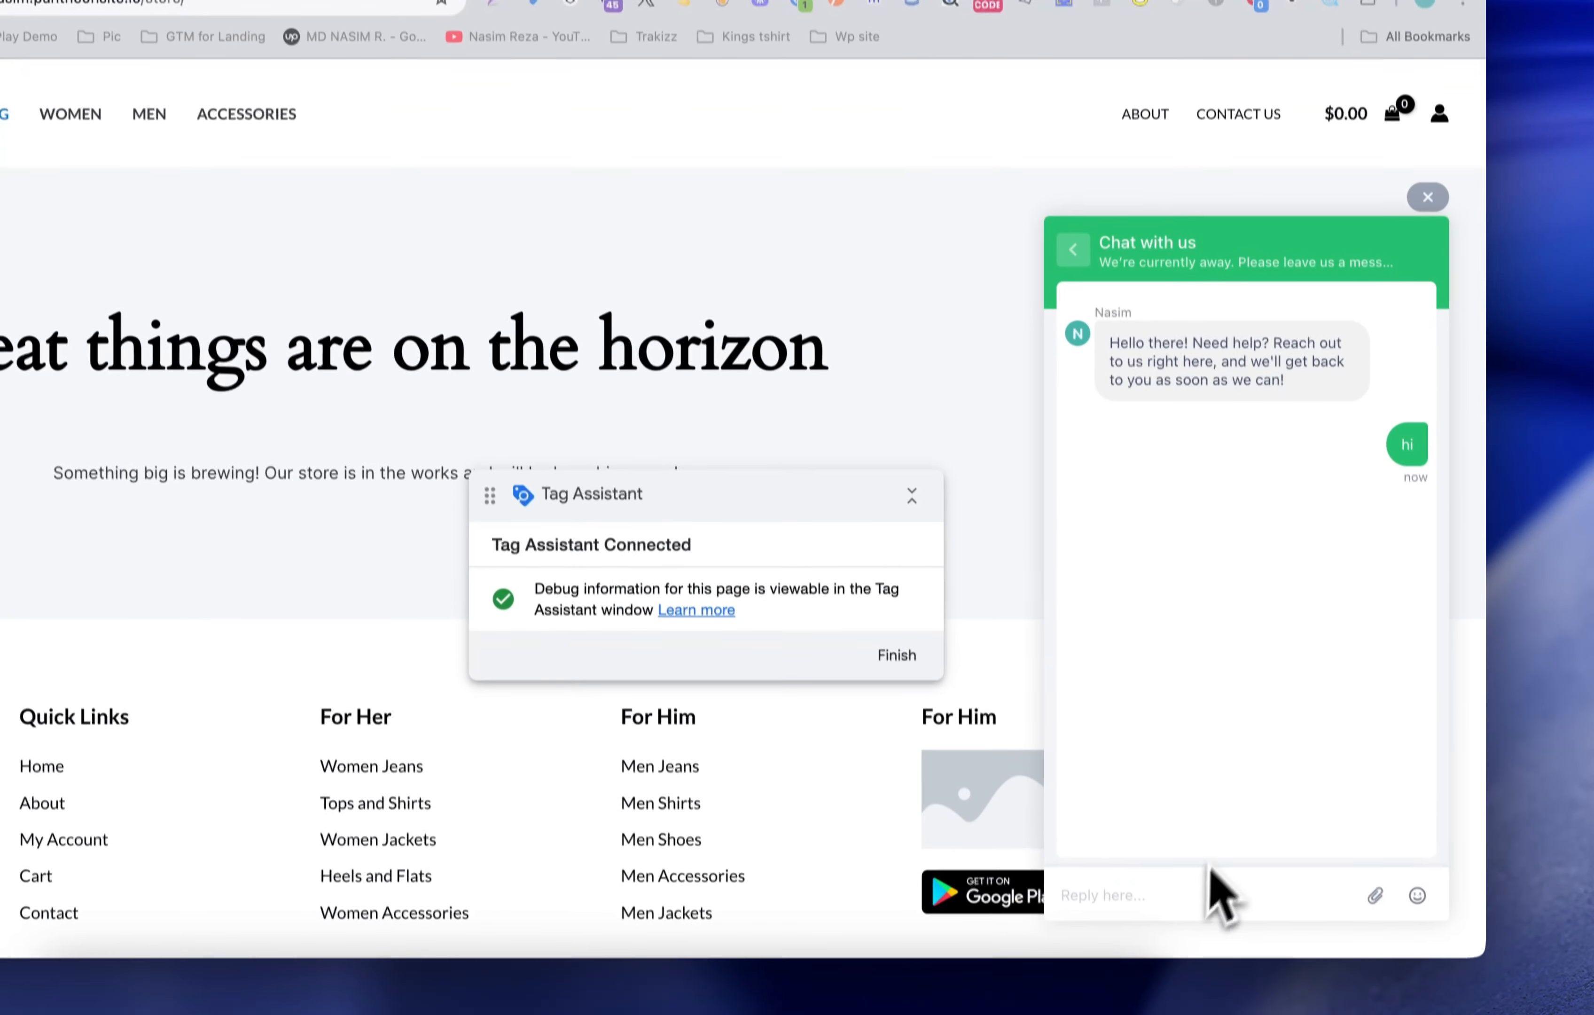
# Step: Send "hi" in the store page's chat widget, then inspect the variables and data layer of freshChat_Event 52 in Tag Assistant
pyautogui.click(1199, 896)
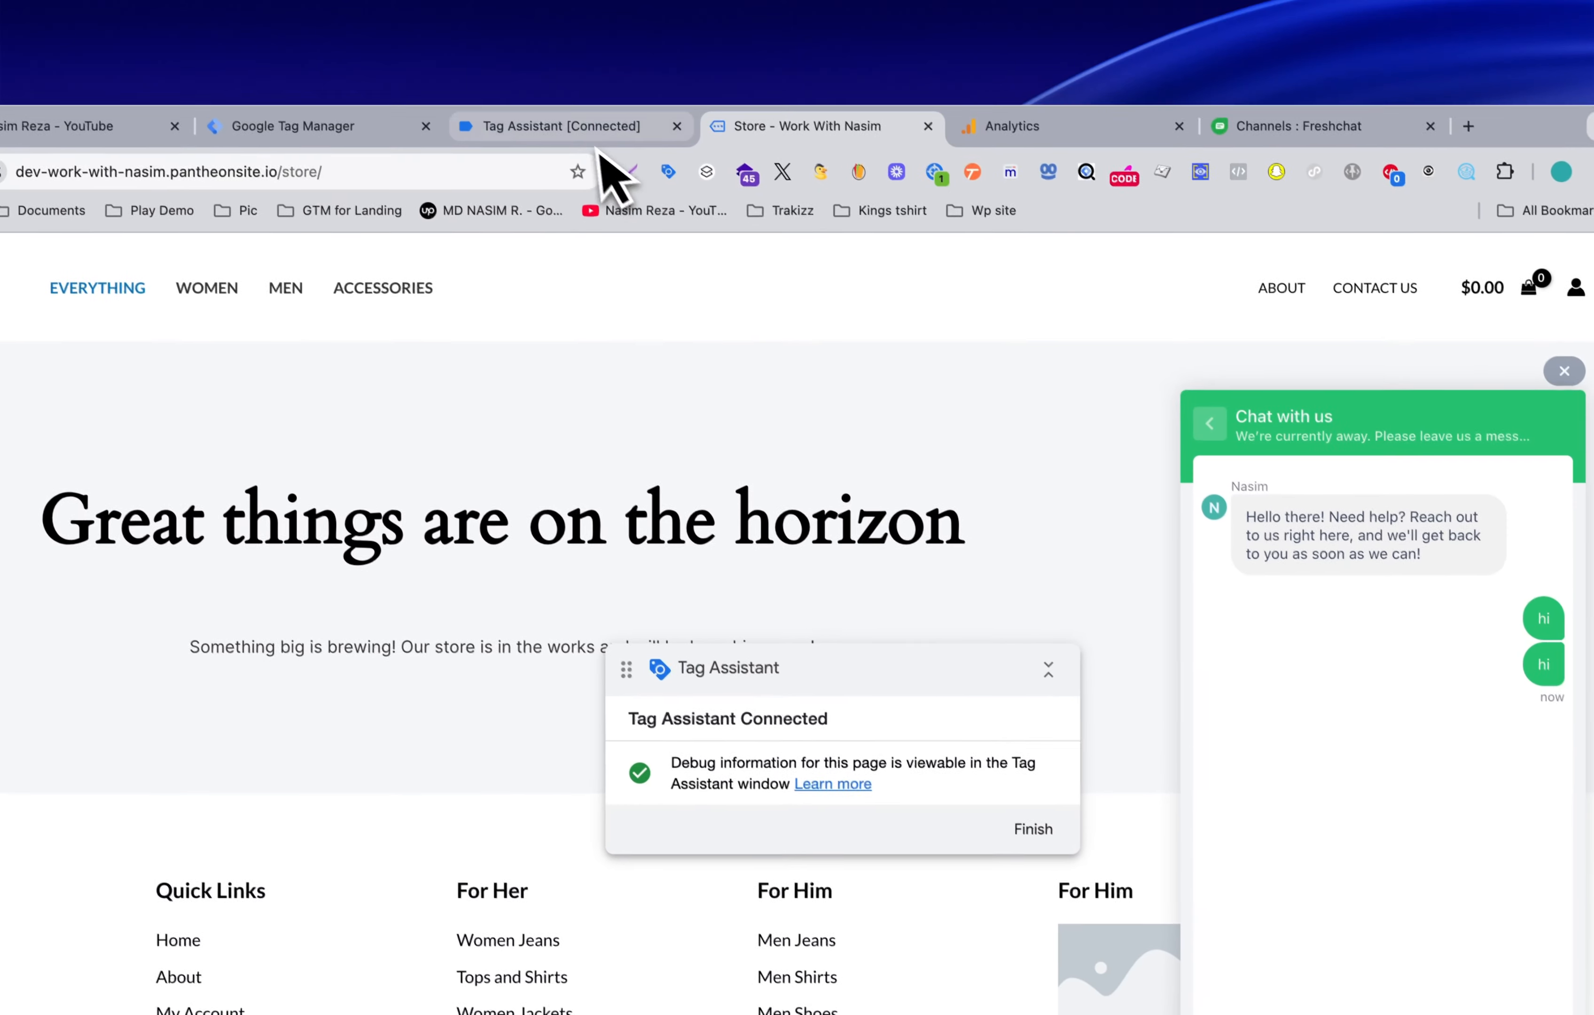
pyautogui.click(599, 170)
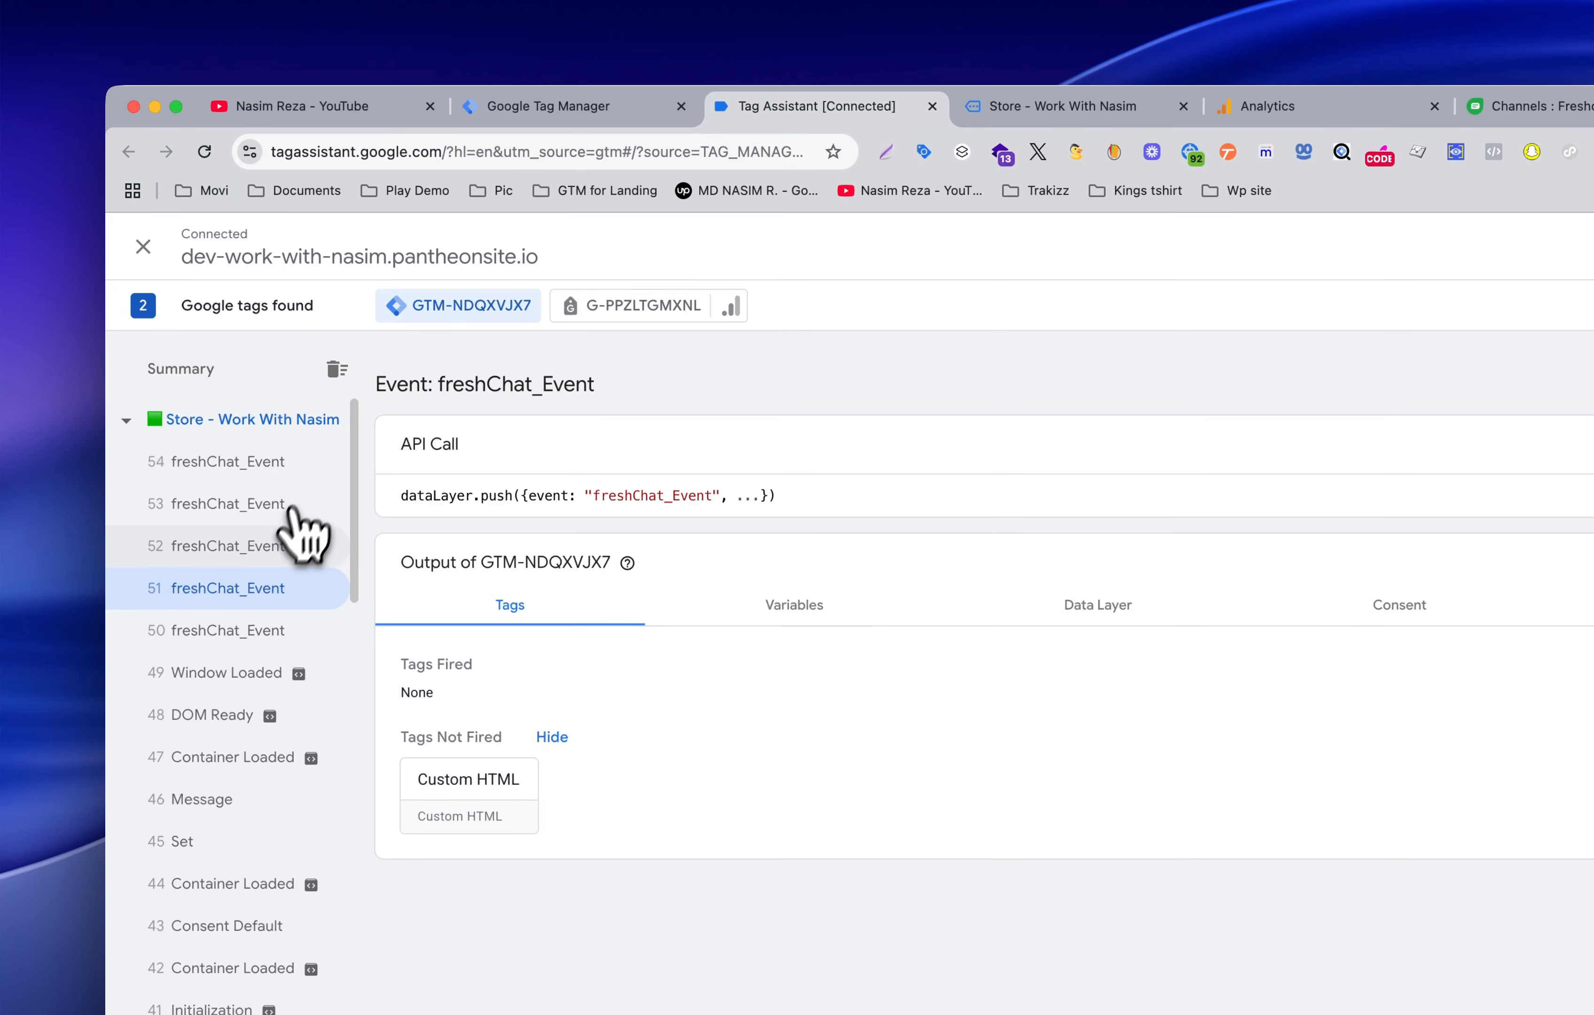
pyautogui.click(279, 559)
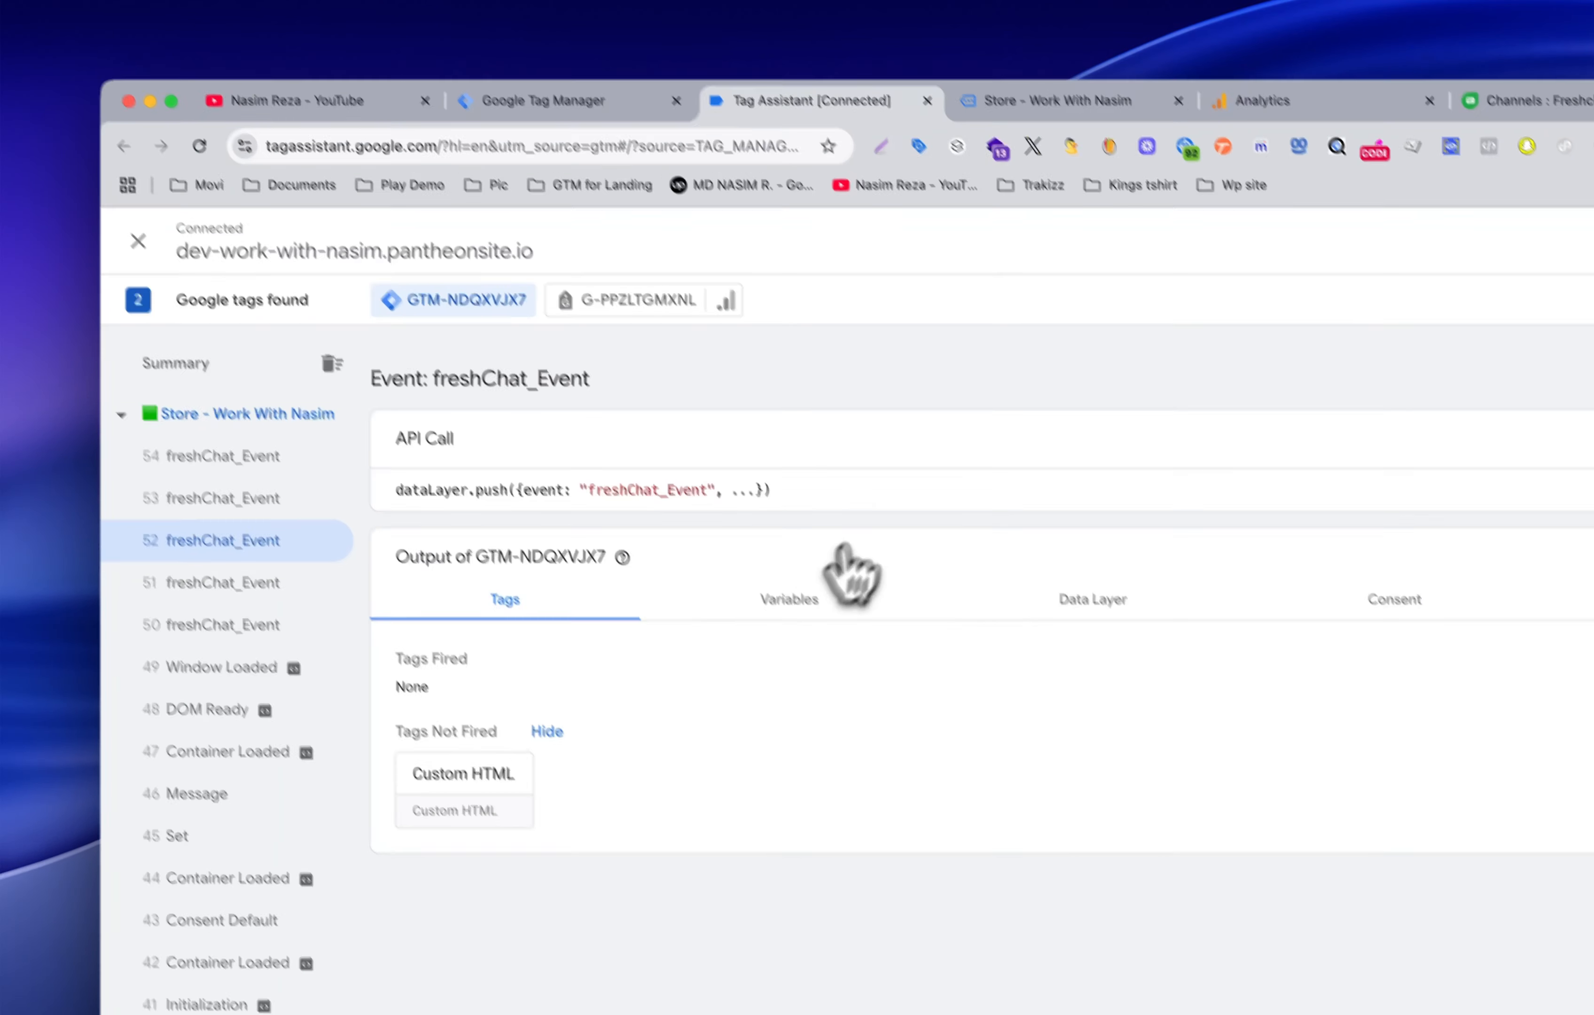
pyautogui.click(739, 484)
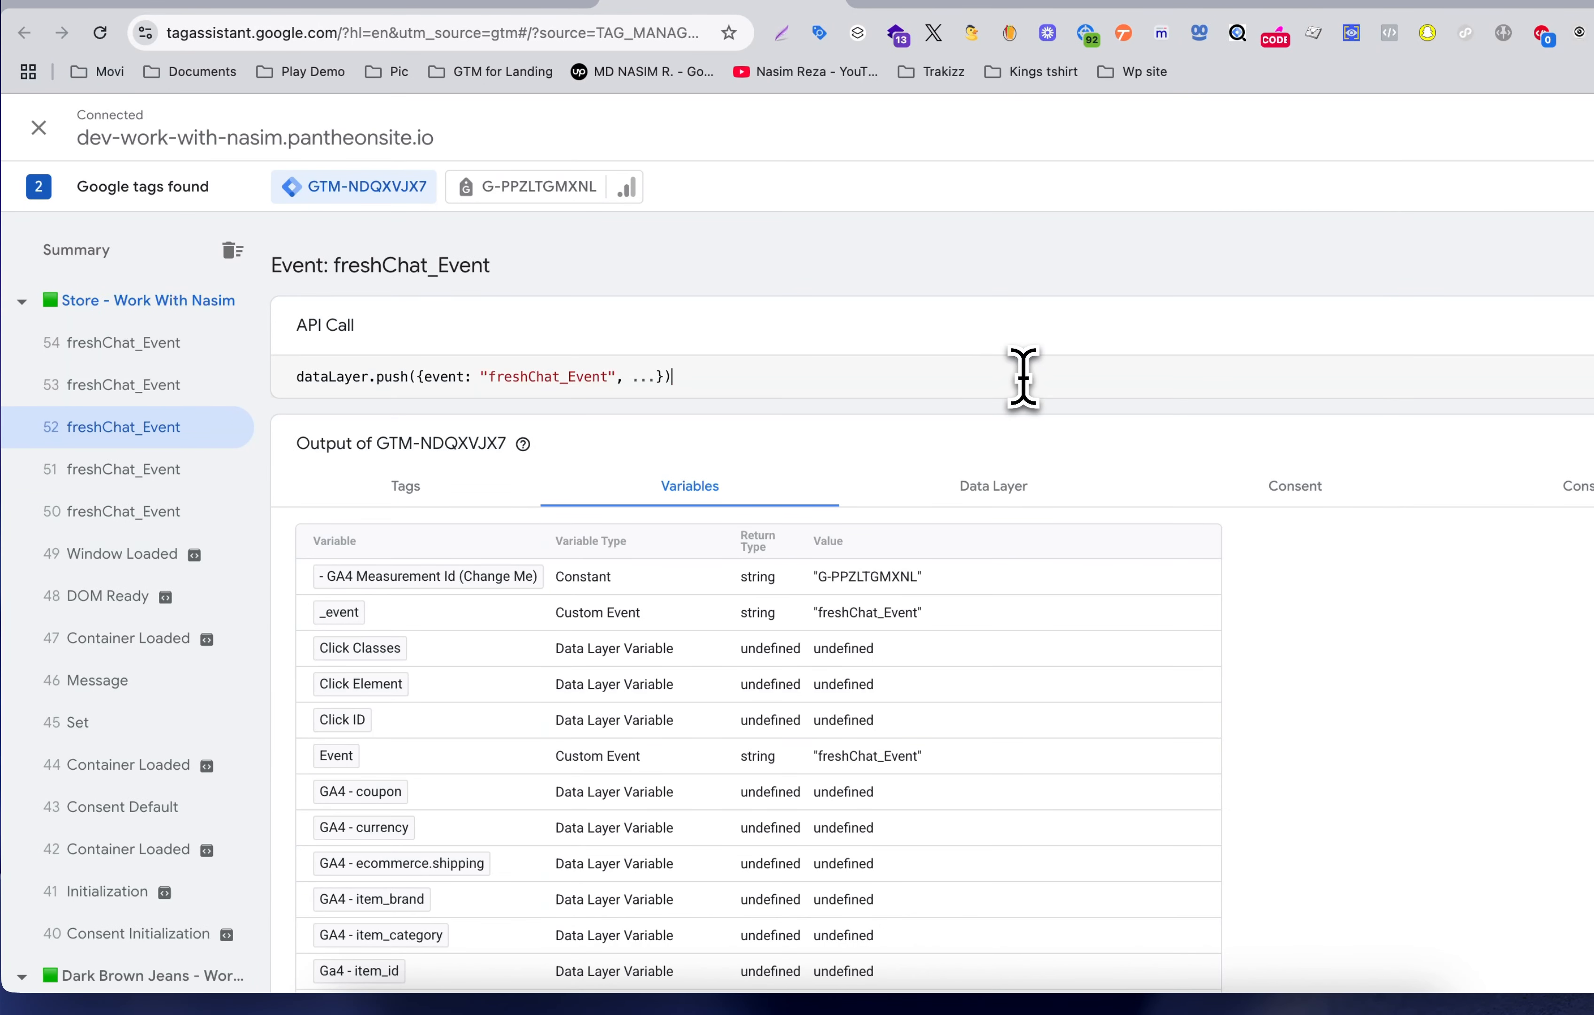
pyautogui.click(998, 496)
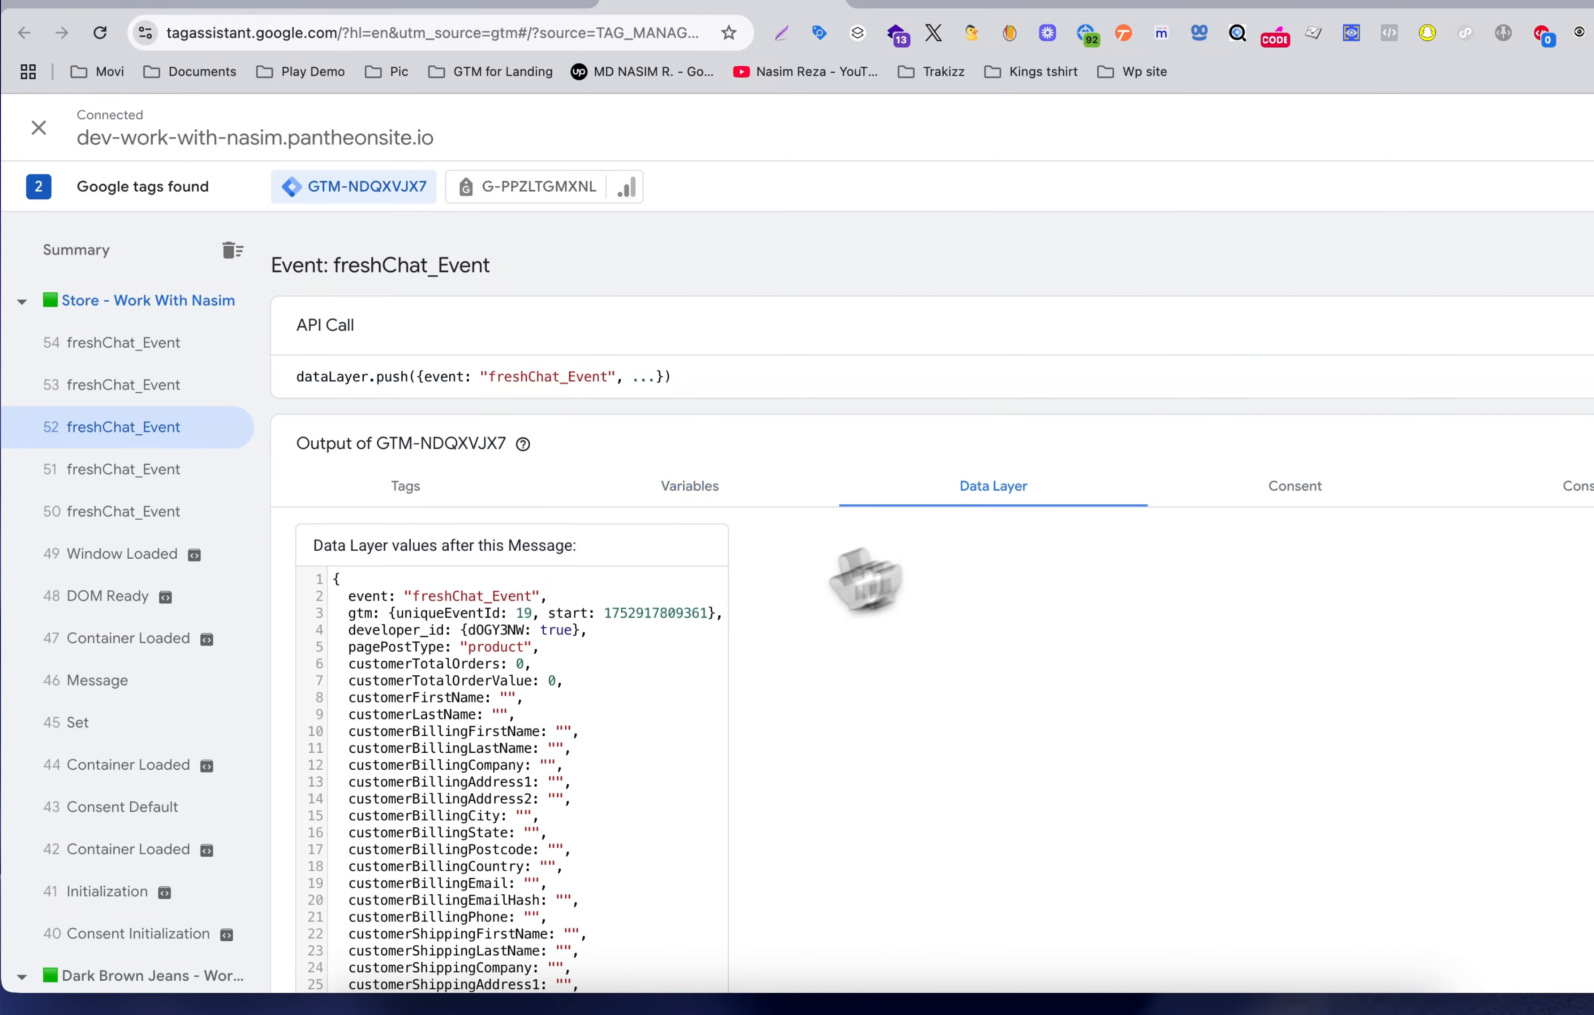
pyautogui.scroll(-3, 596, 743)
pyautogui.scroll(2, 596, 757)
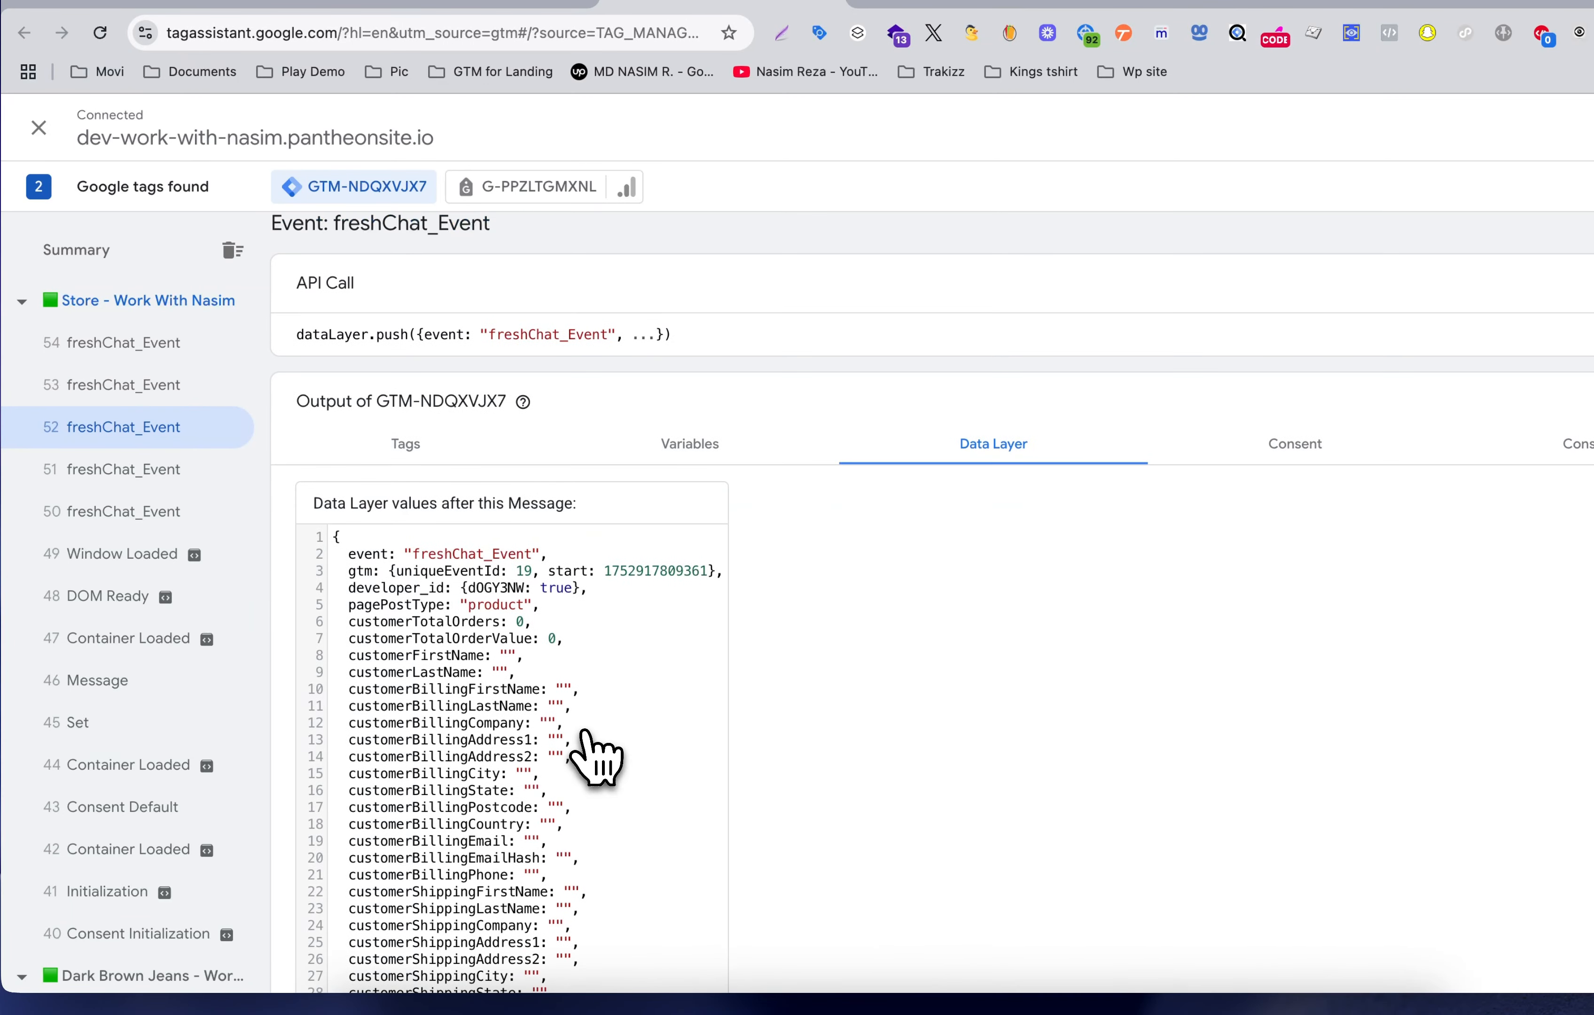
# Step: Examine the data layer values of freshChat_Event entries 53 and 54, including their freshEvent_type and eventData
pyautogui.click(201, 388)
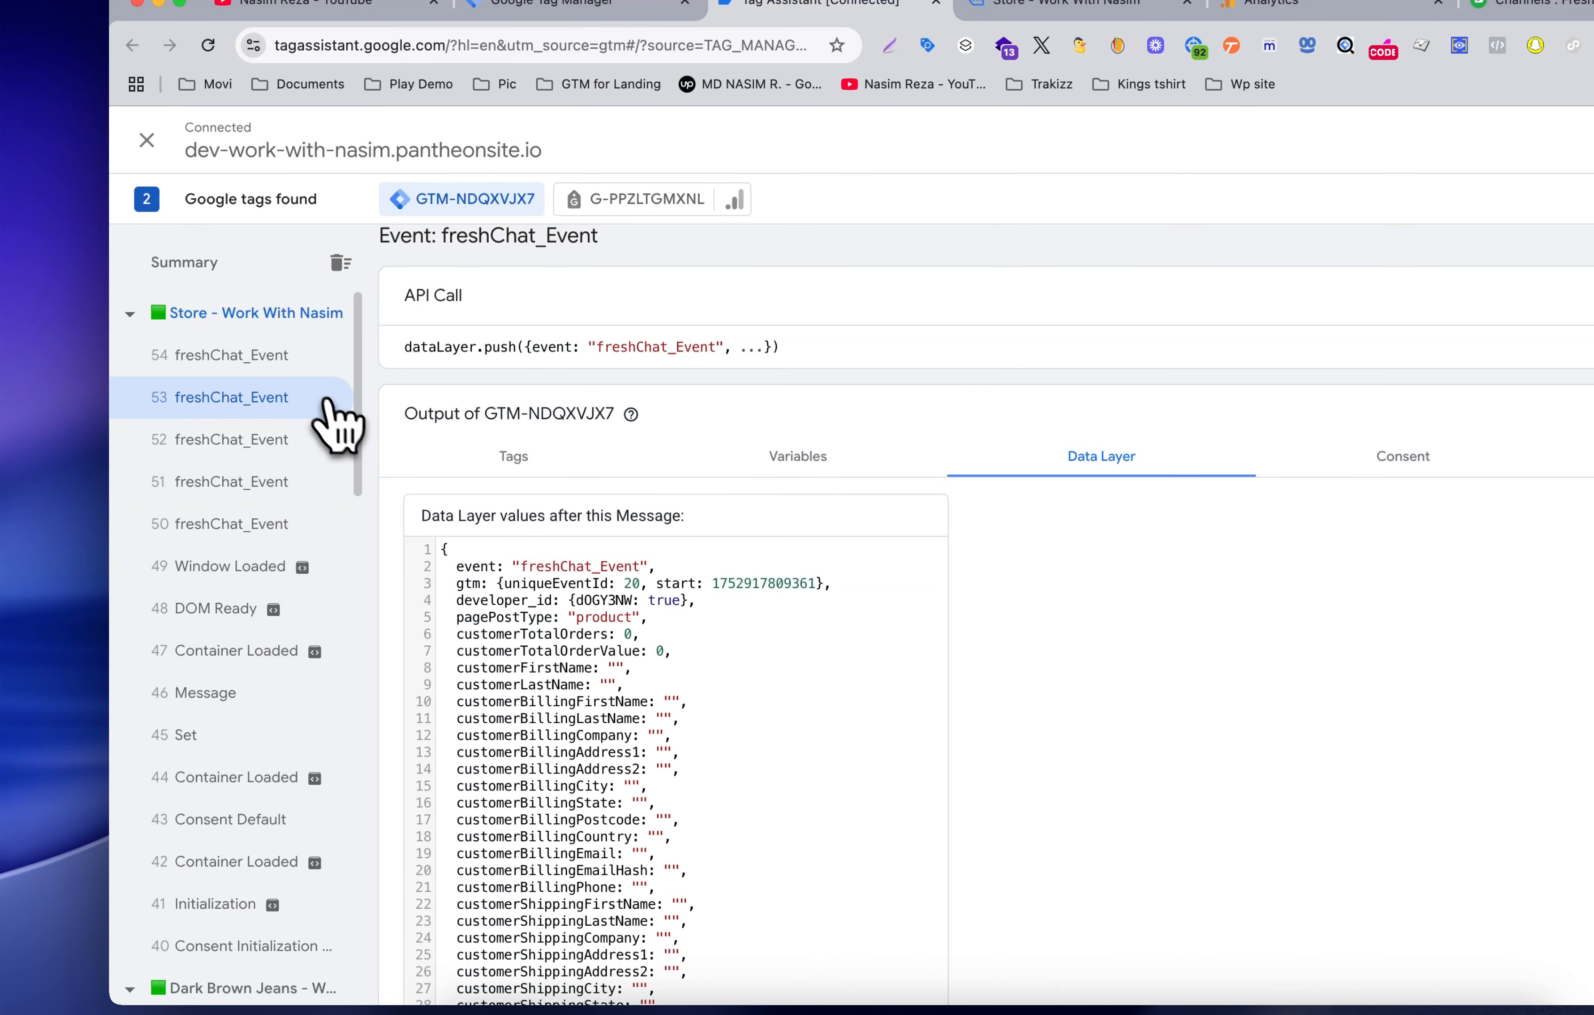
pyautogui.click(184, 349)
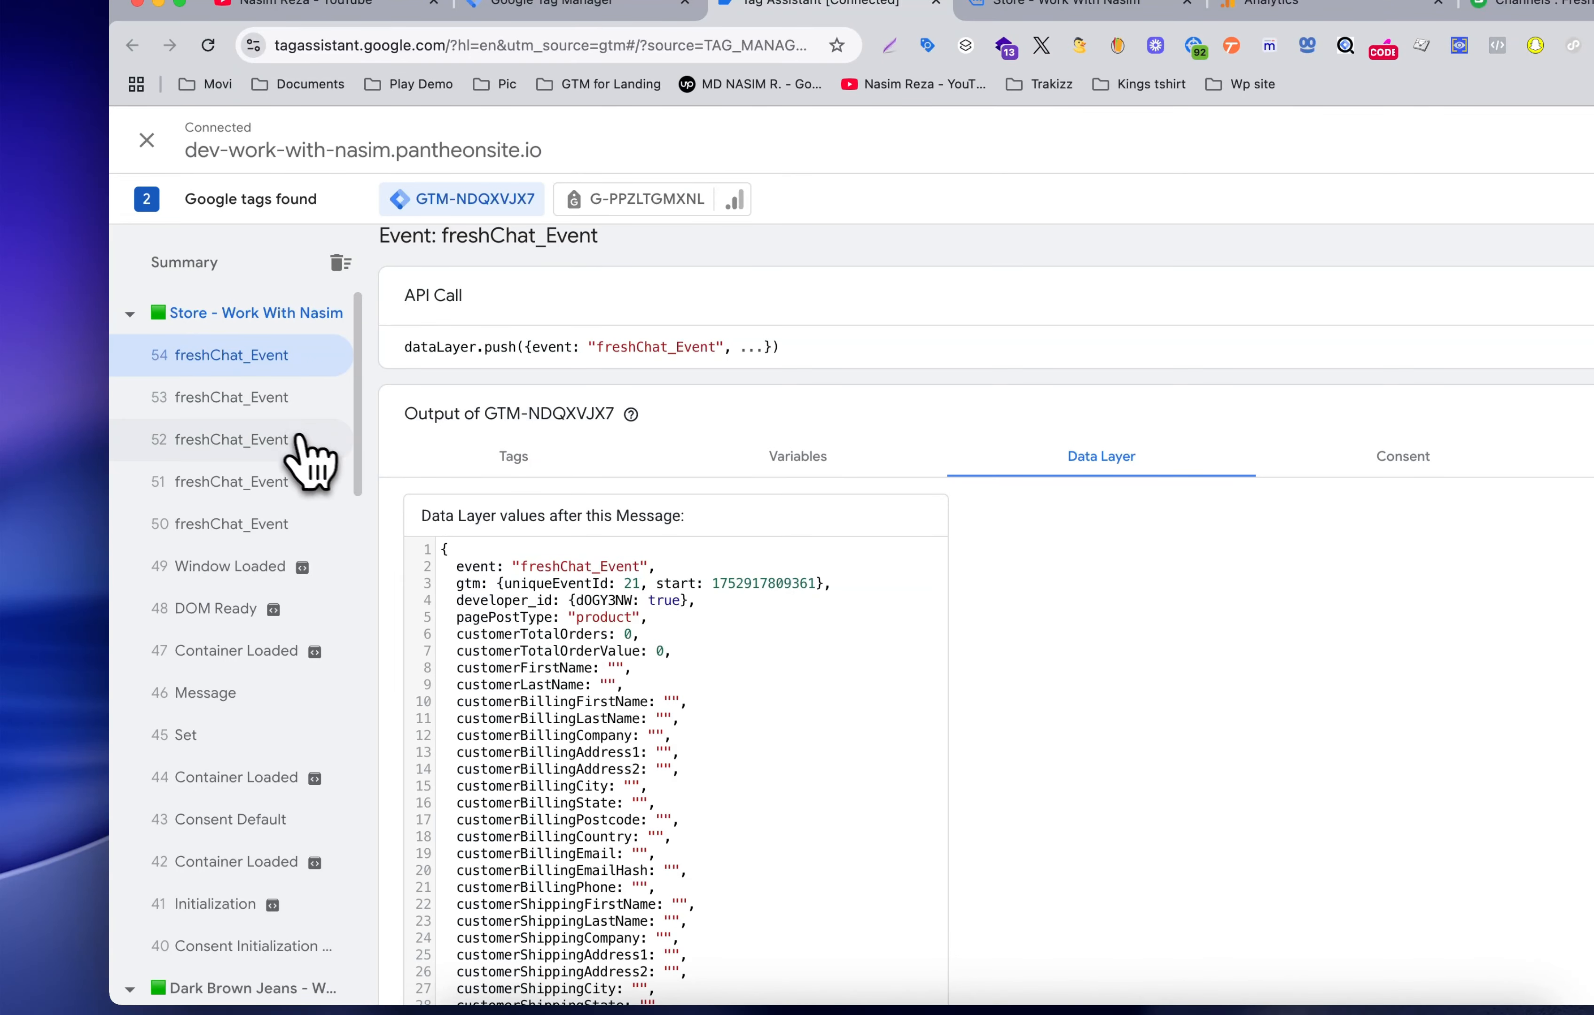
pyautogui.scroll(-6, 730, 700)
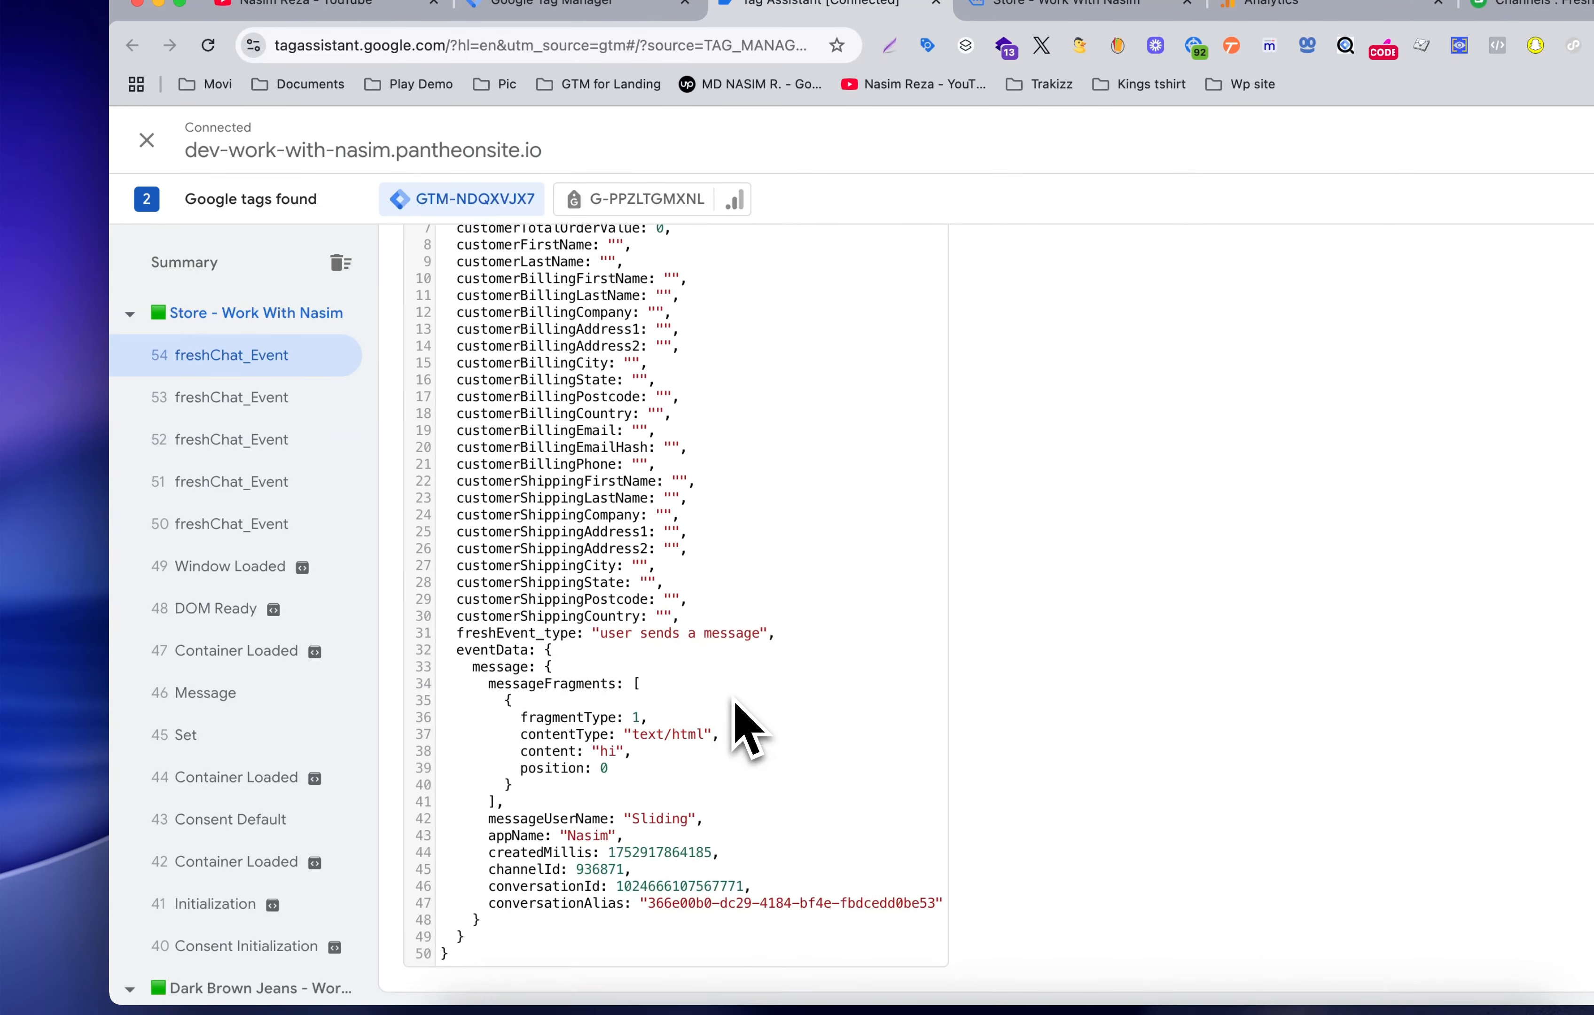
pyautogui.scroll(7, 729, 730)
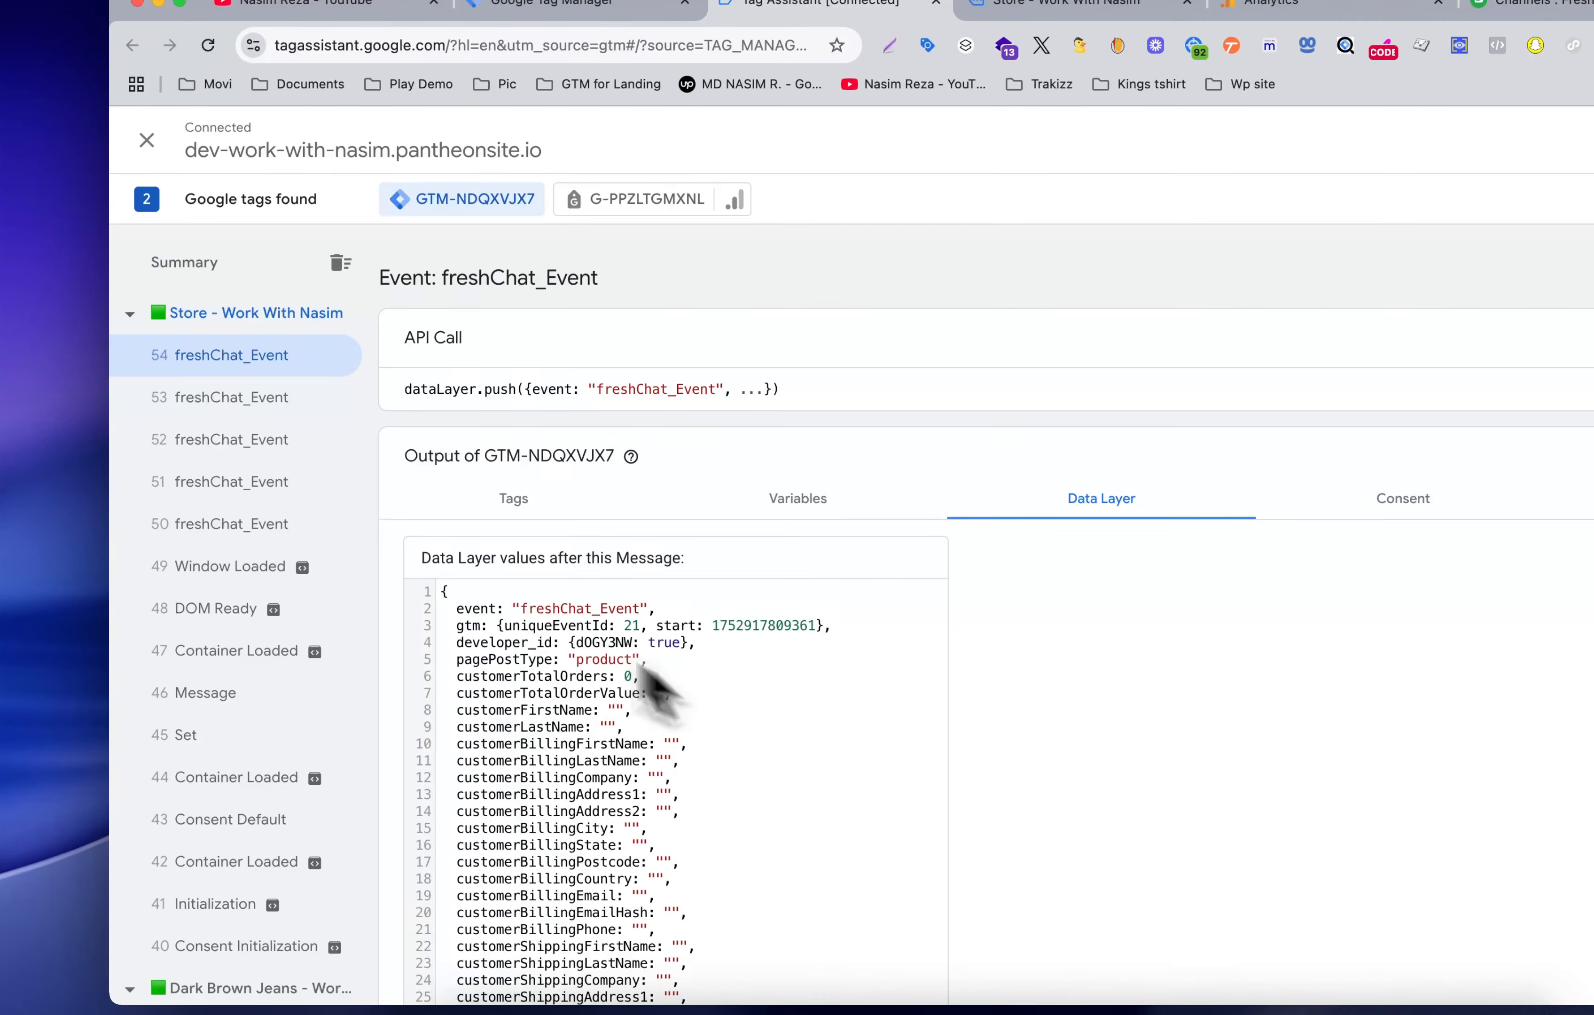
pyautogui.click(301, 399)
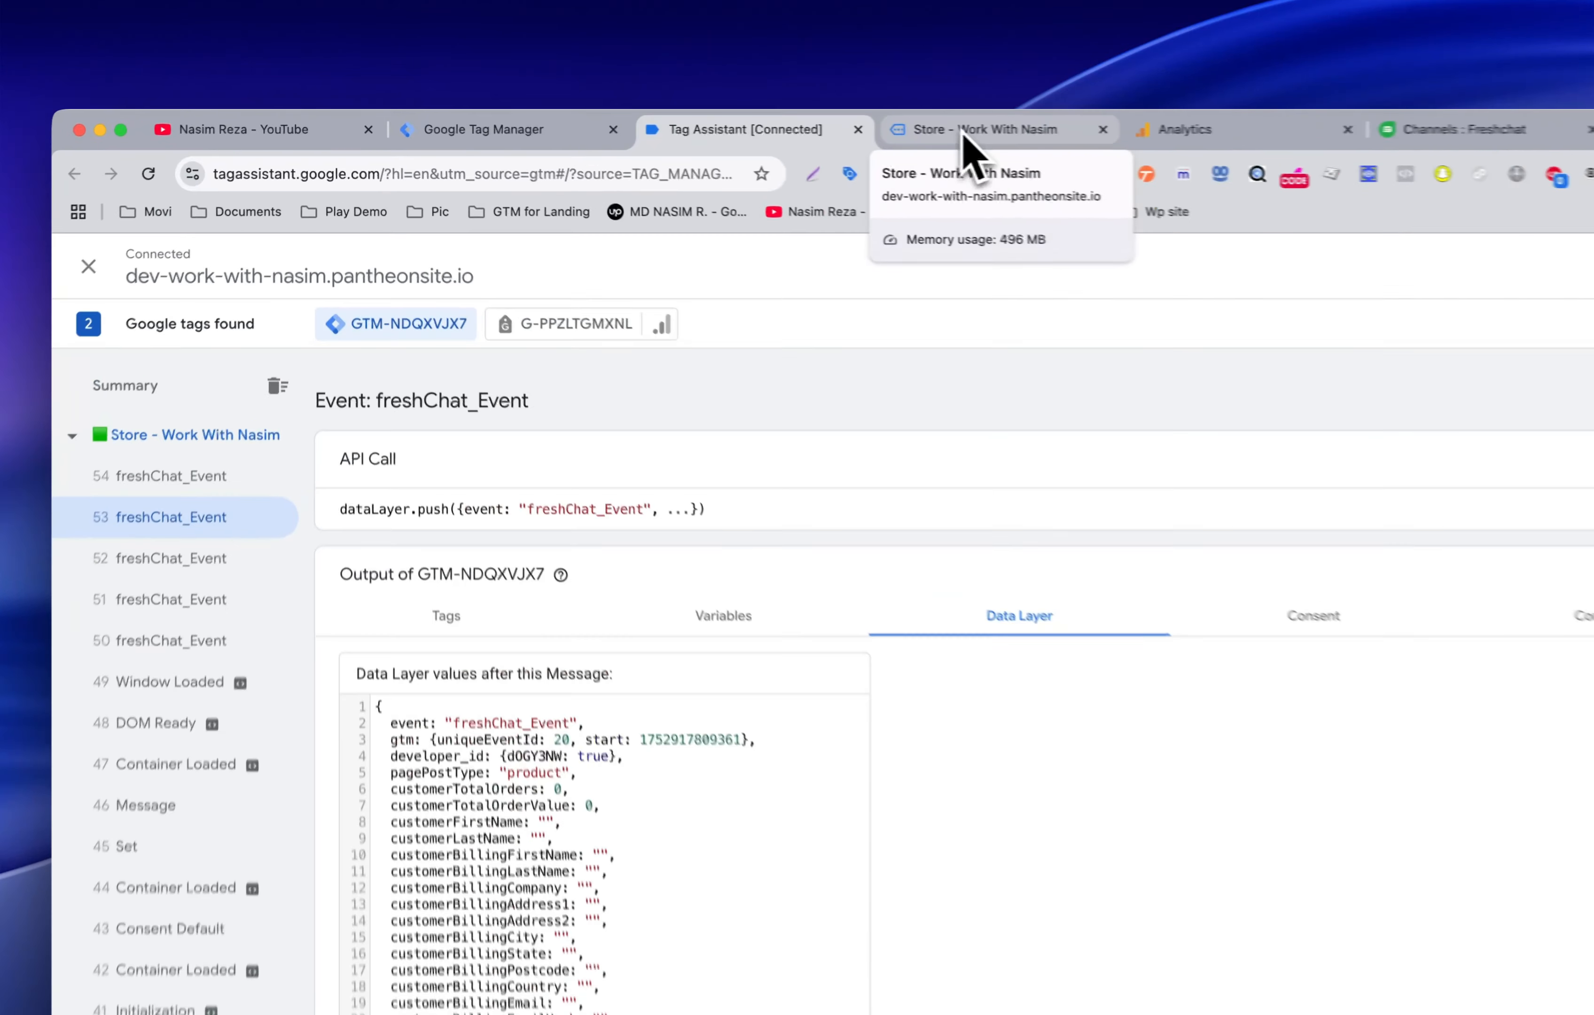
# Step: Check the store page again, copy the event name freshChat_Event from Tag Assistant's API call and return to Google Tag Manager
pyautogui.click(835, 127)
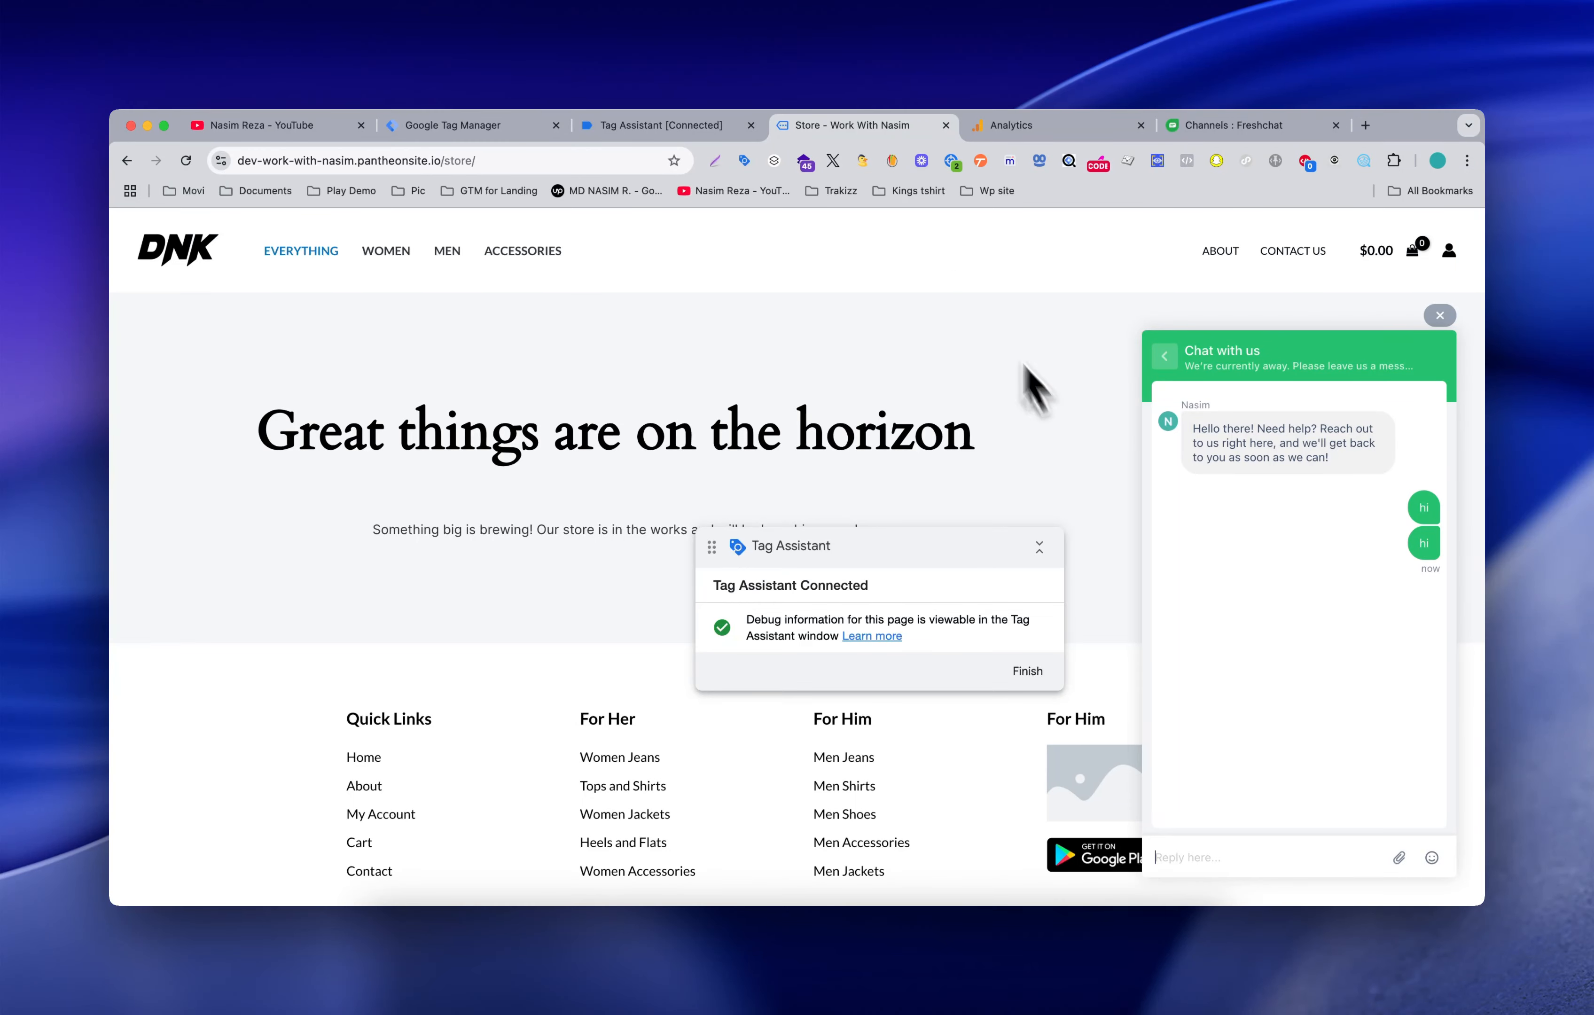
pyautogui.click(690, 127)
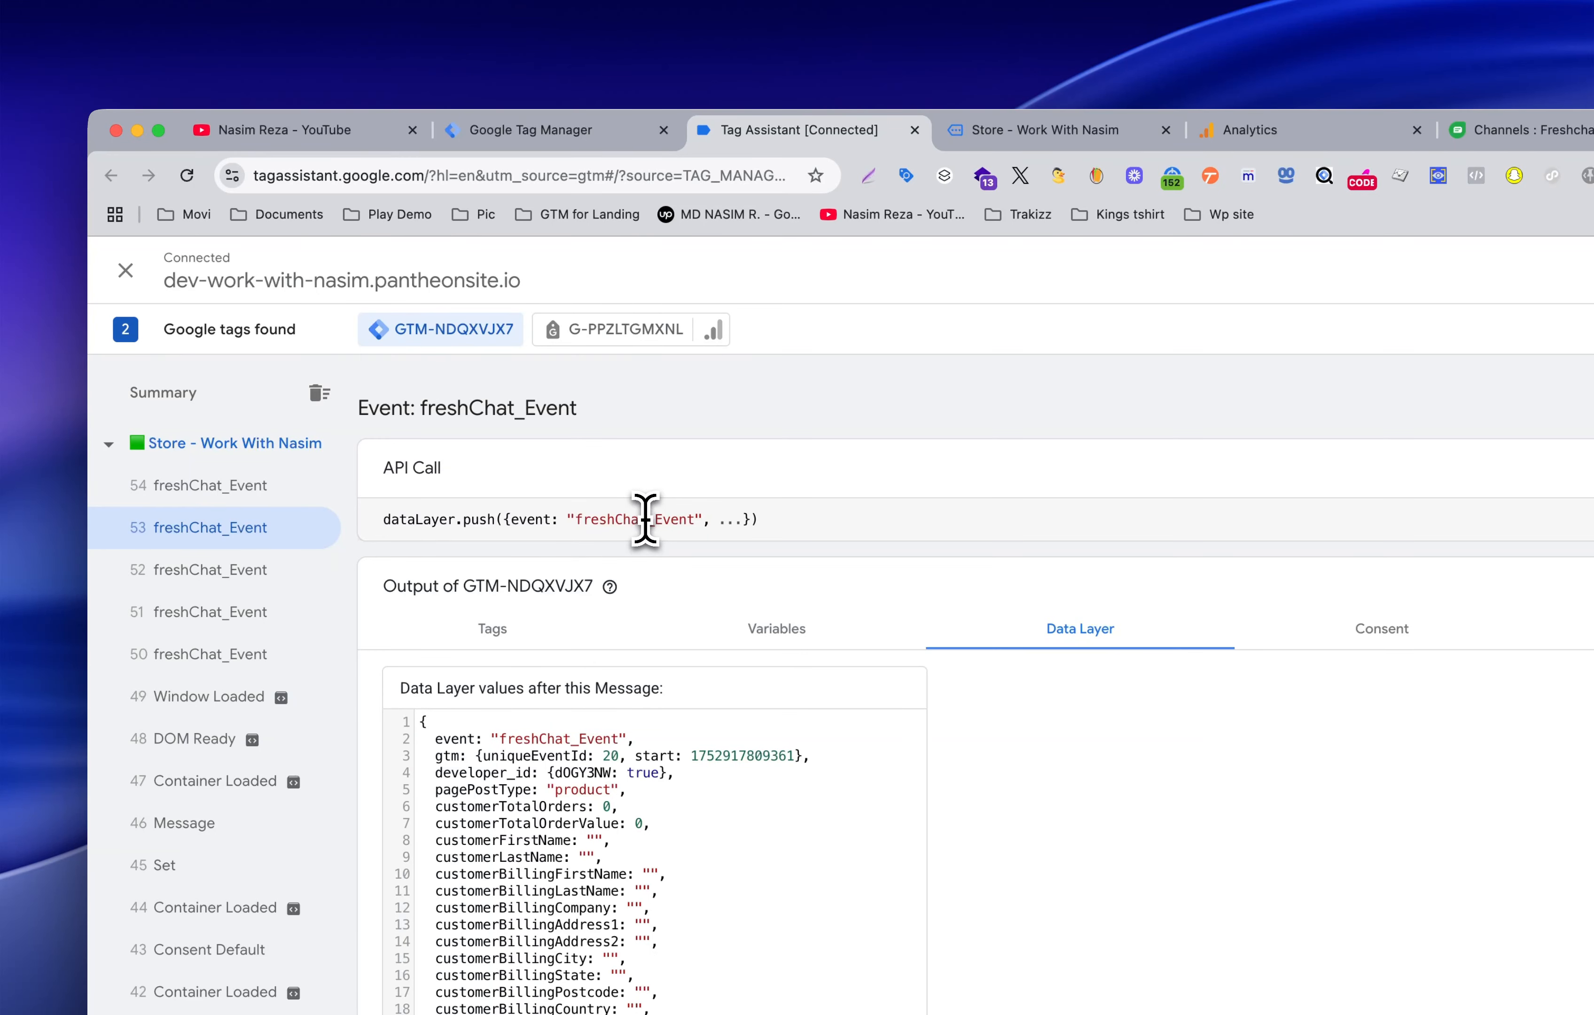
pyautogui.rightClick(645, 519)
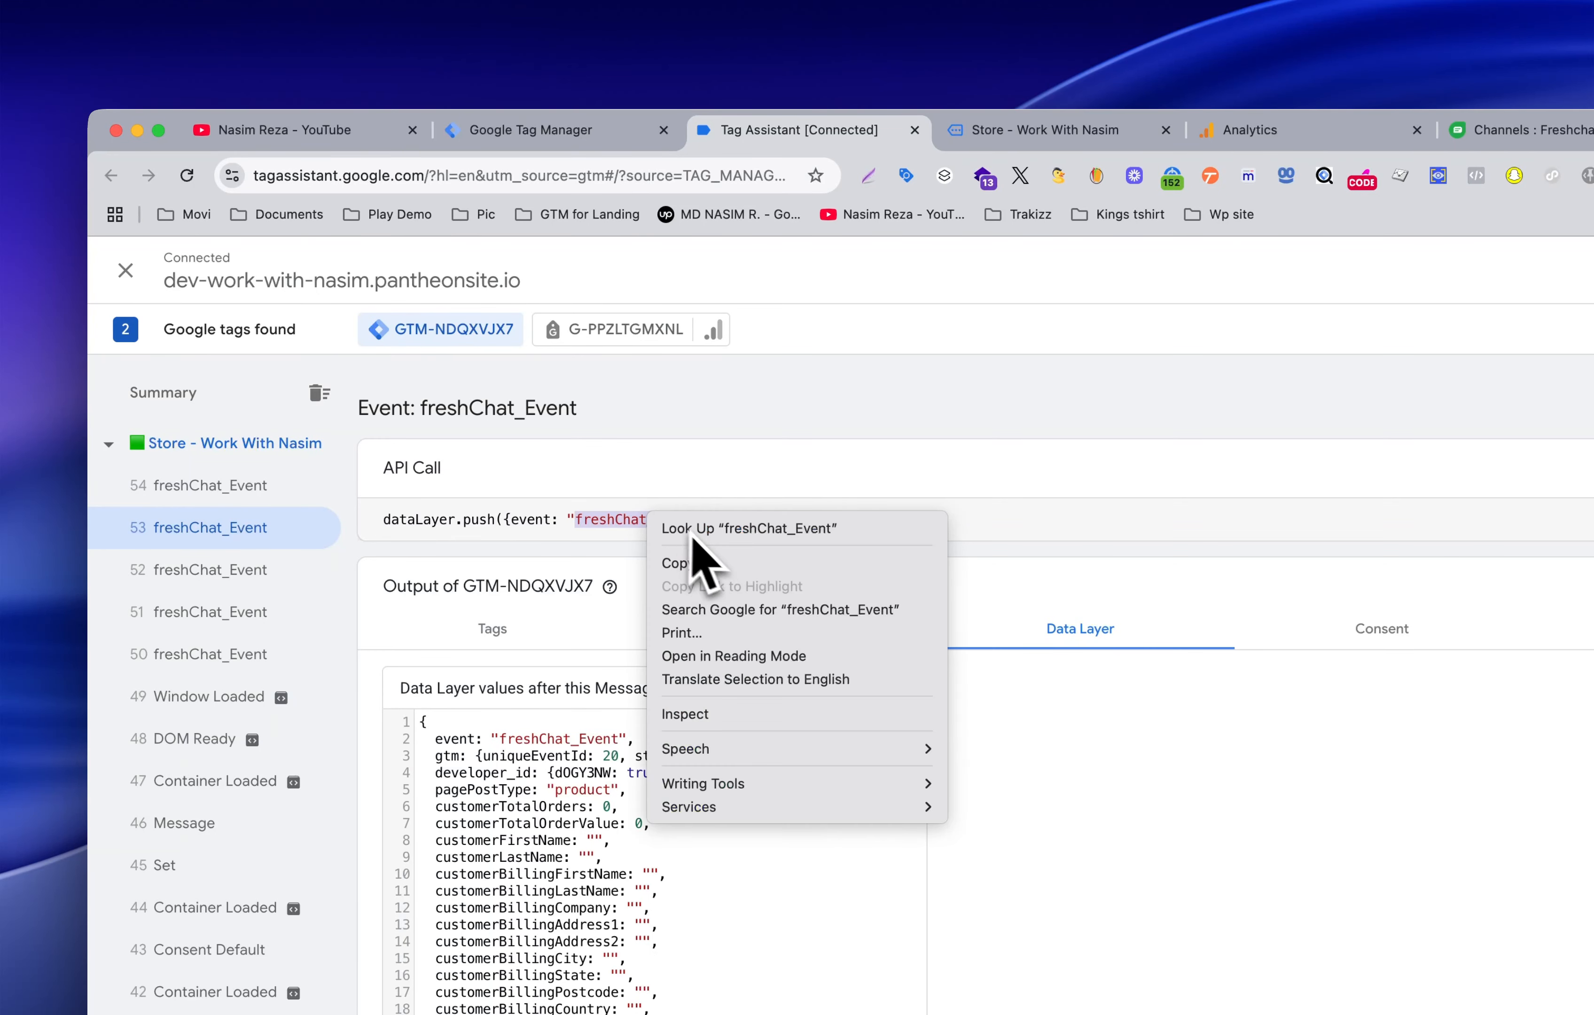
pyautogui.click(703, 561)
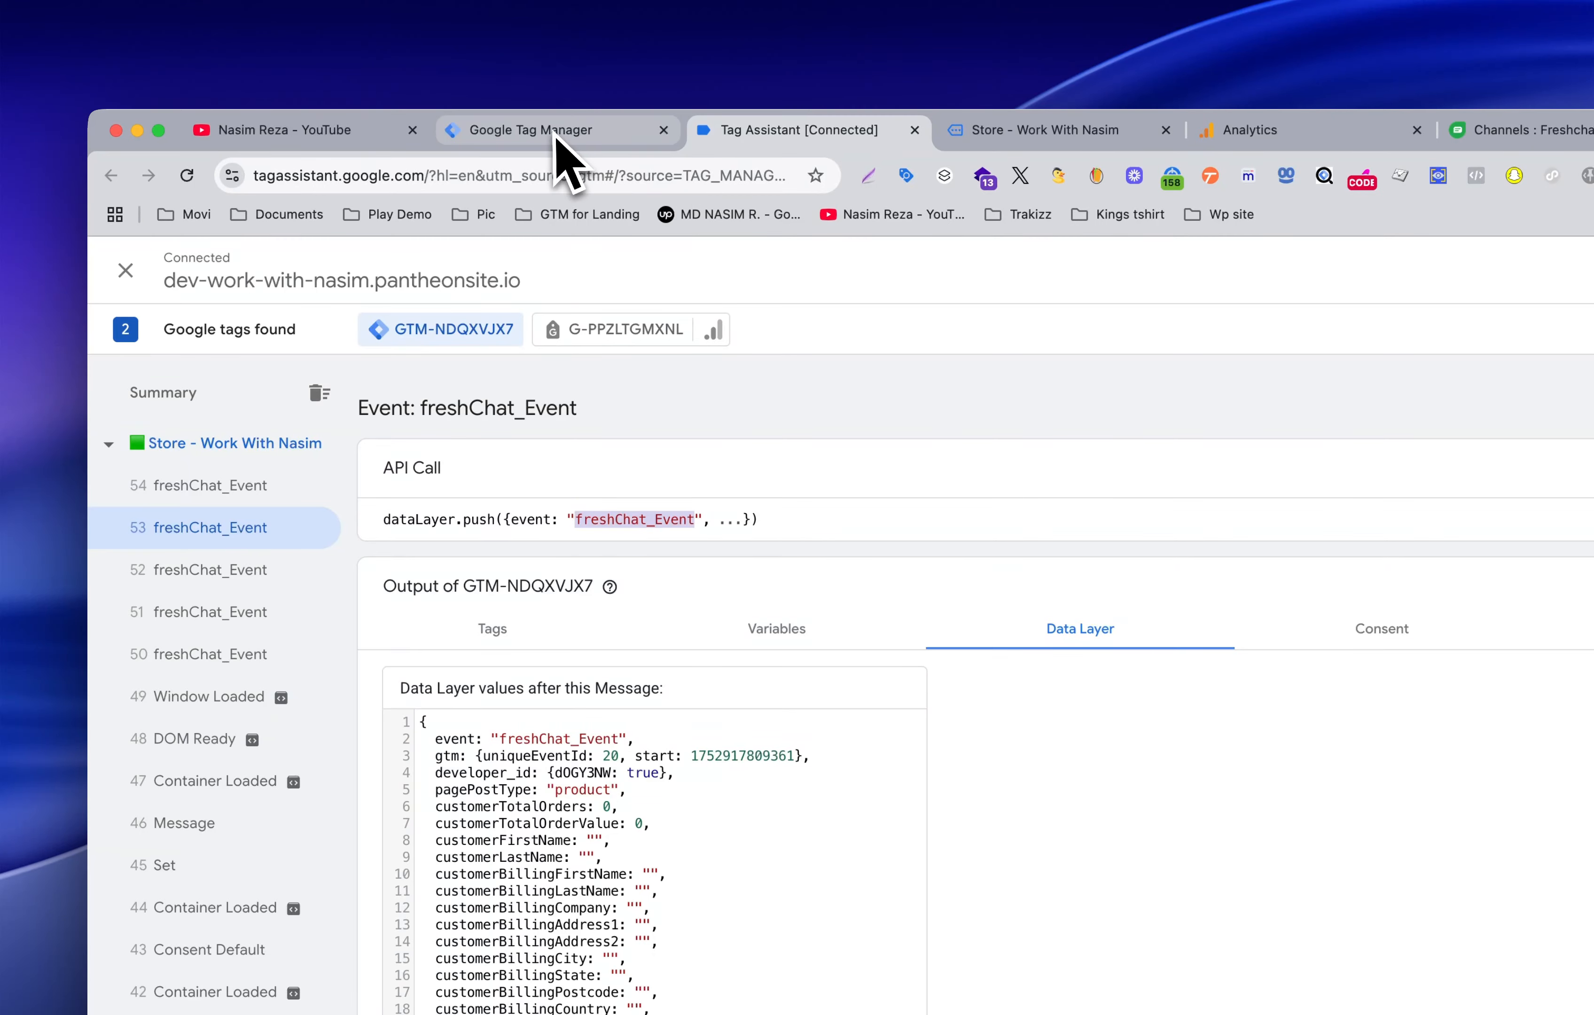
pyautogui.click(559, 131)
pyautogui.click(428, 507)
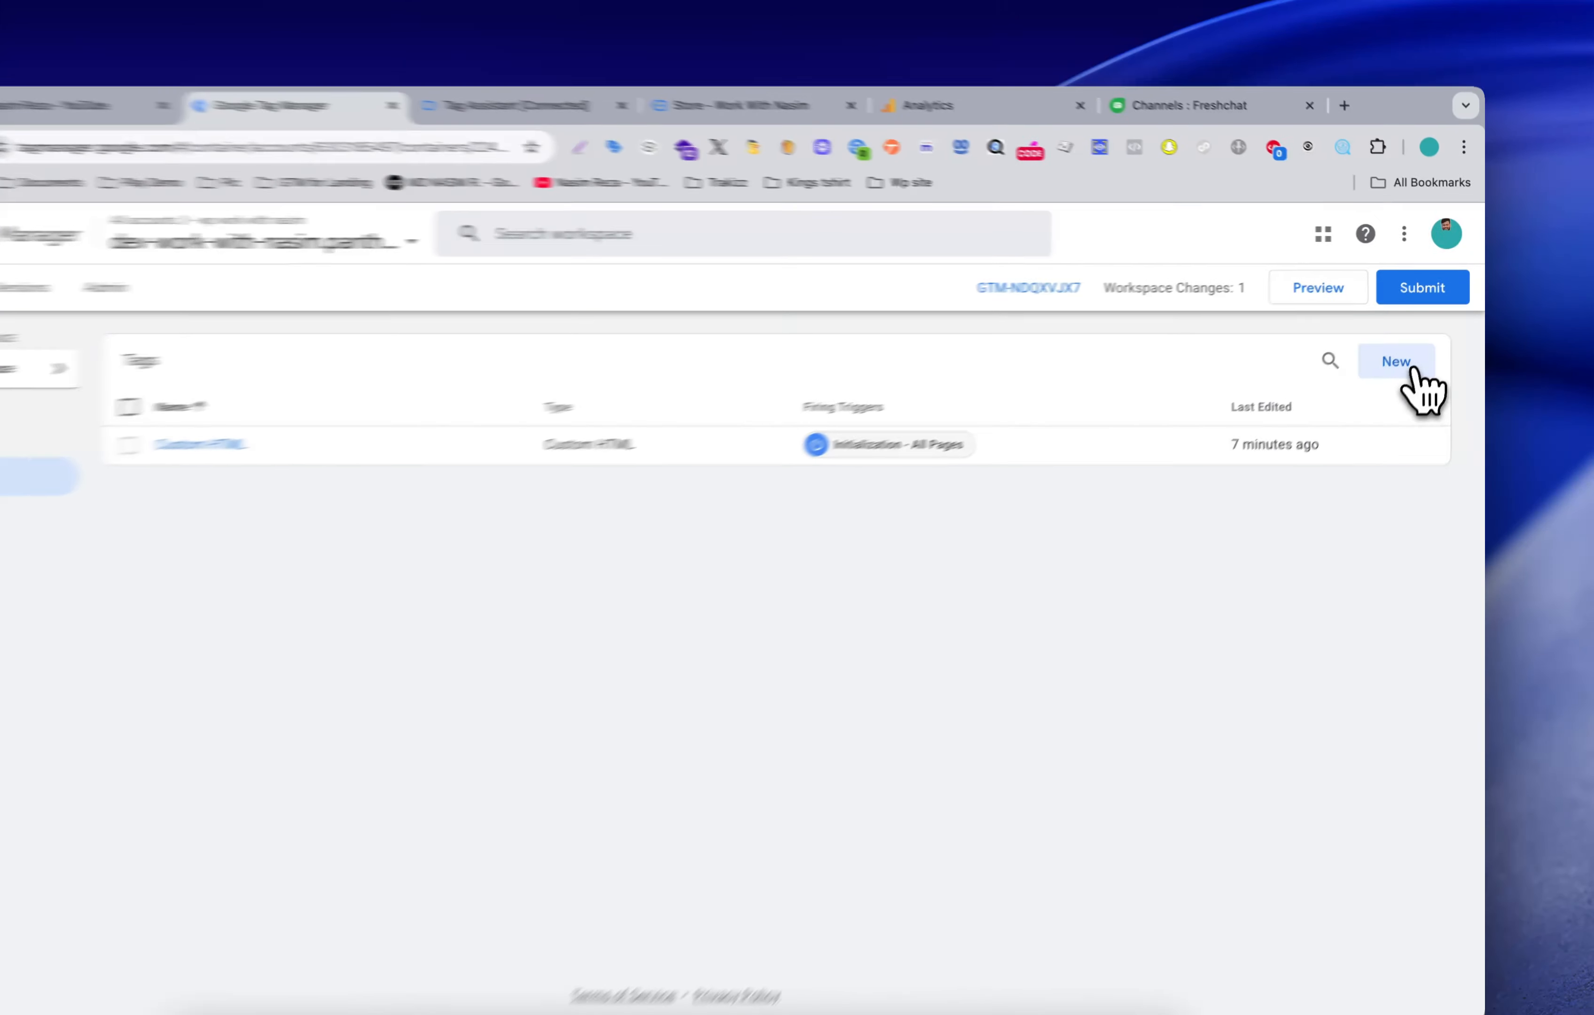
pyautogui.click(1420, 354)
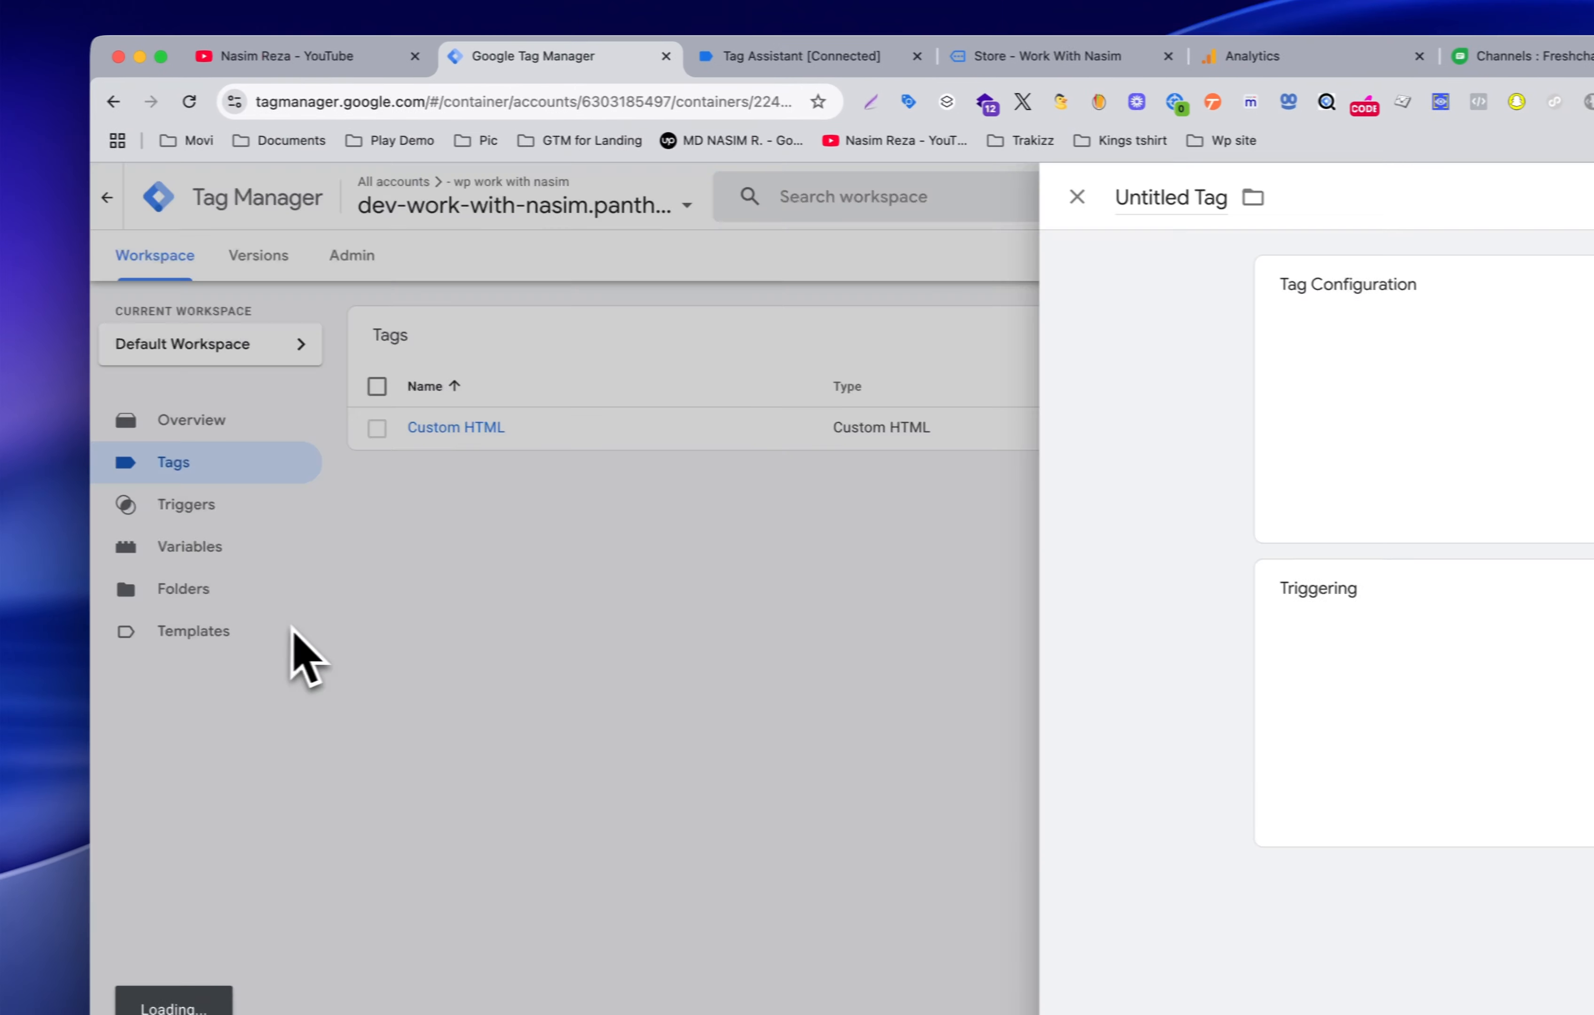
pyautogui.click(291, 628)
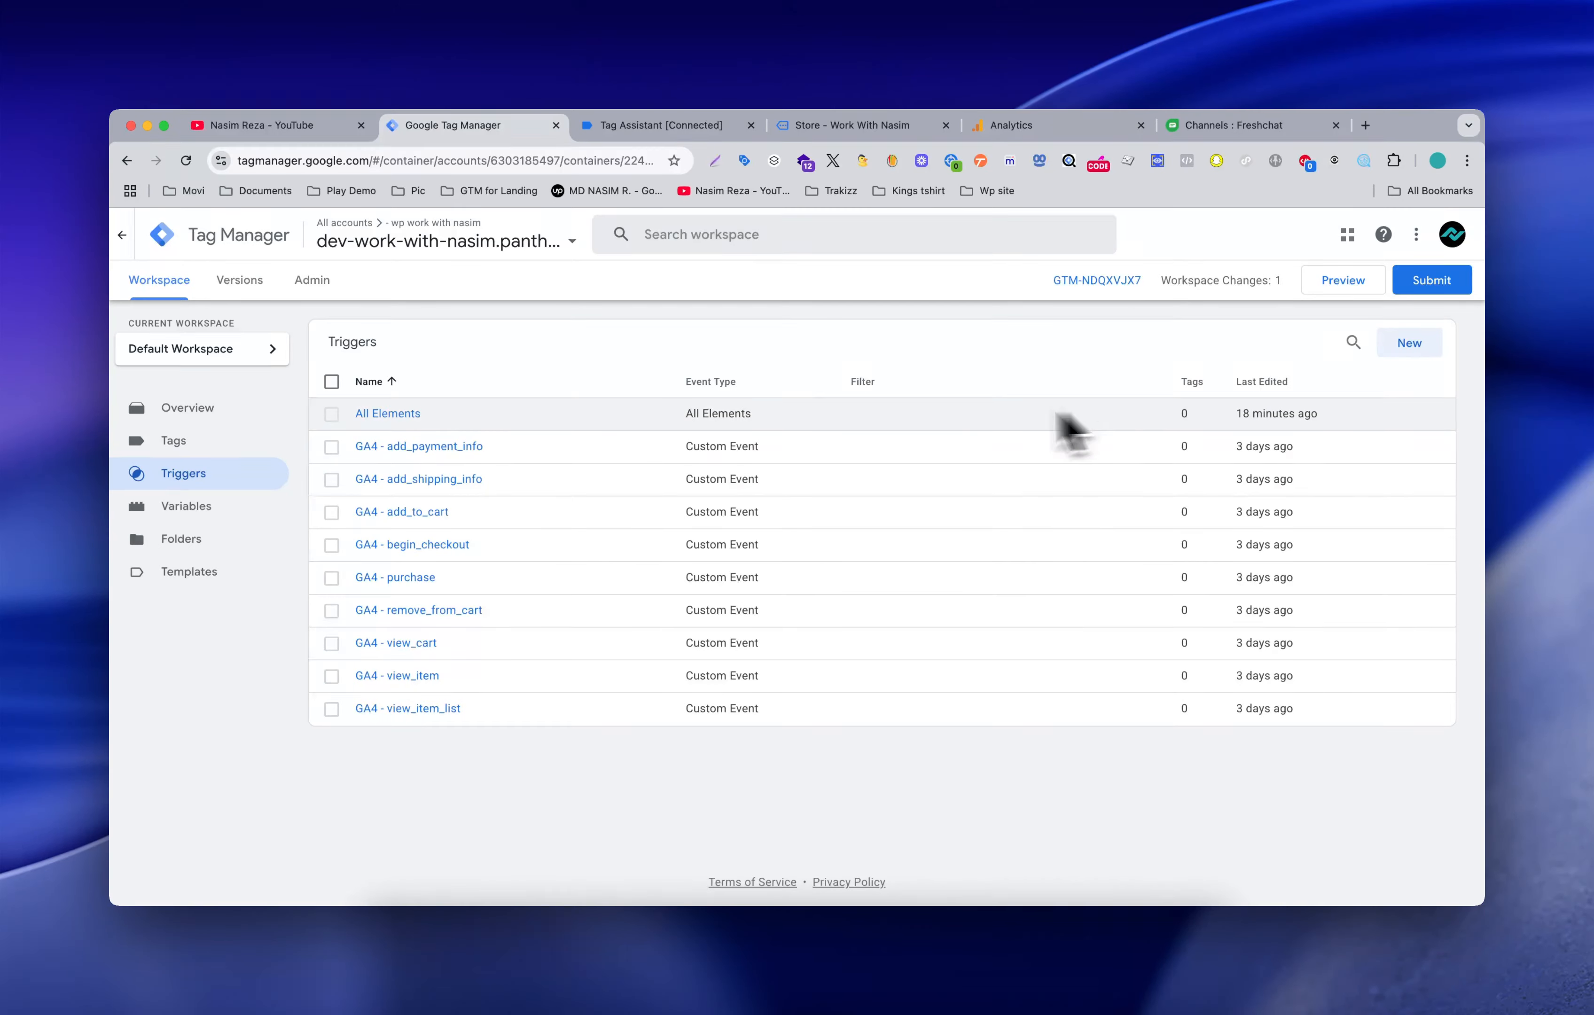
# Step: Delete all the GA4 custom event triggers from the container's trigger list, keeping only All Elements
pyautogui.click(331, 381)
pyautogui.click(331, 414)
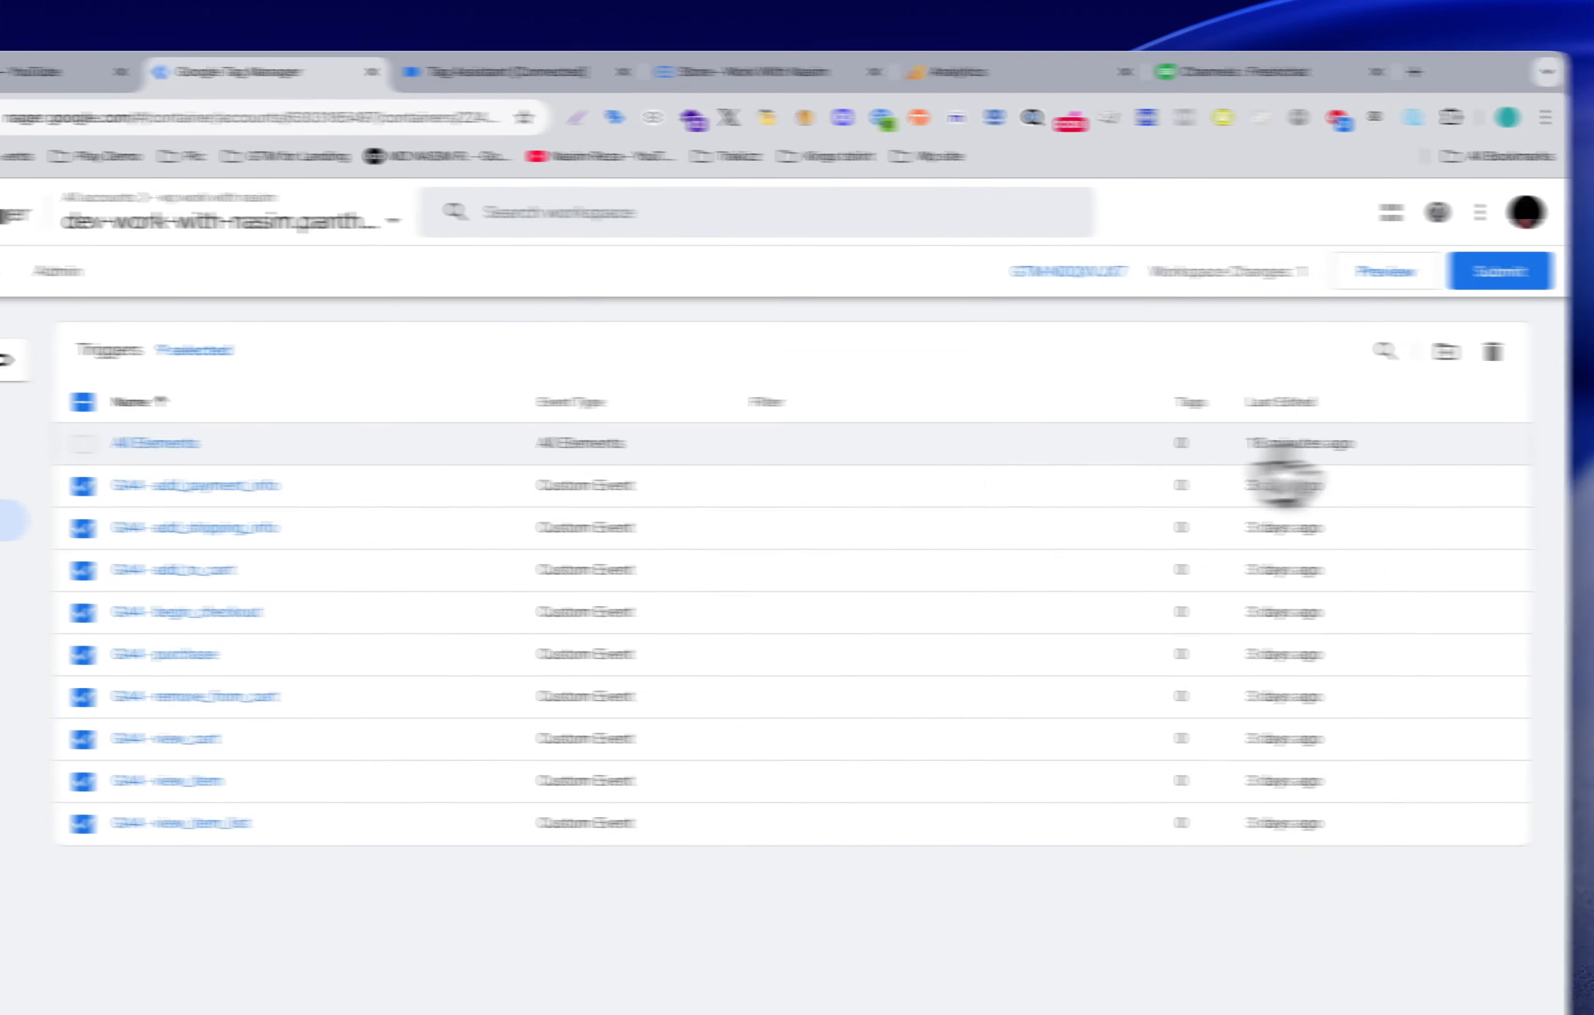
pyautogui.click(1593, 357)
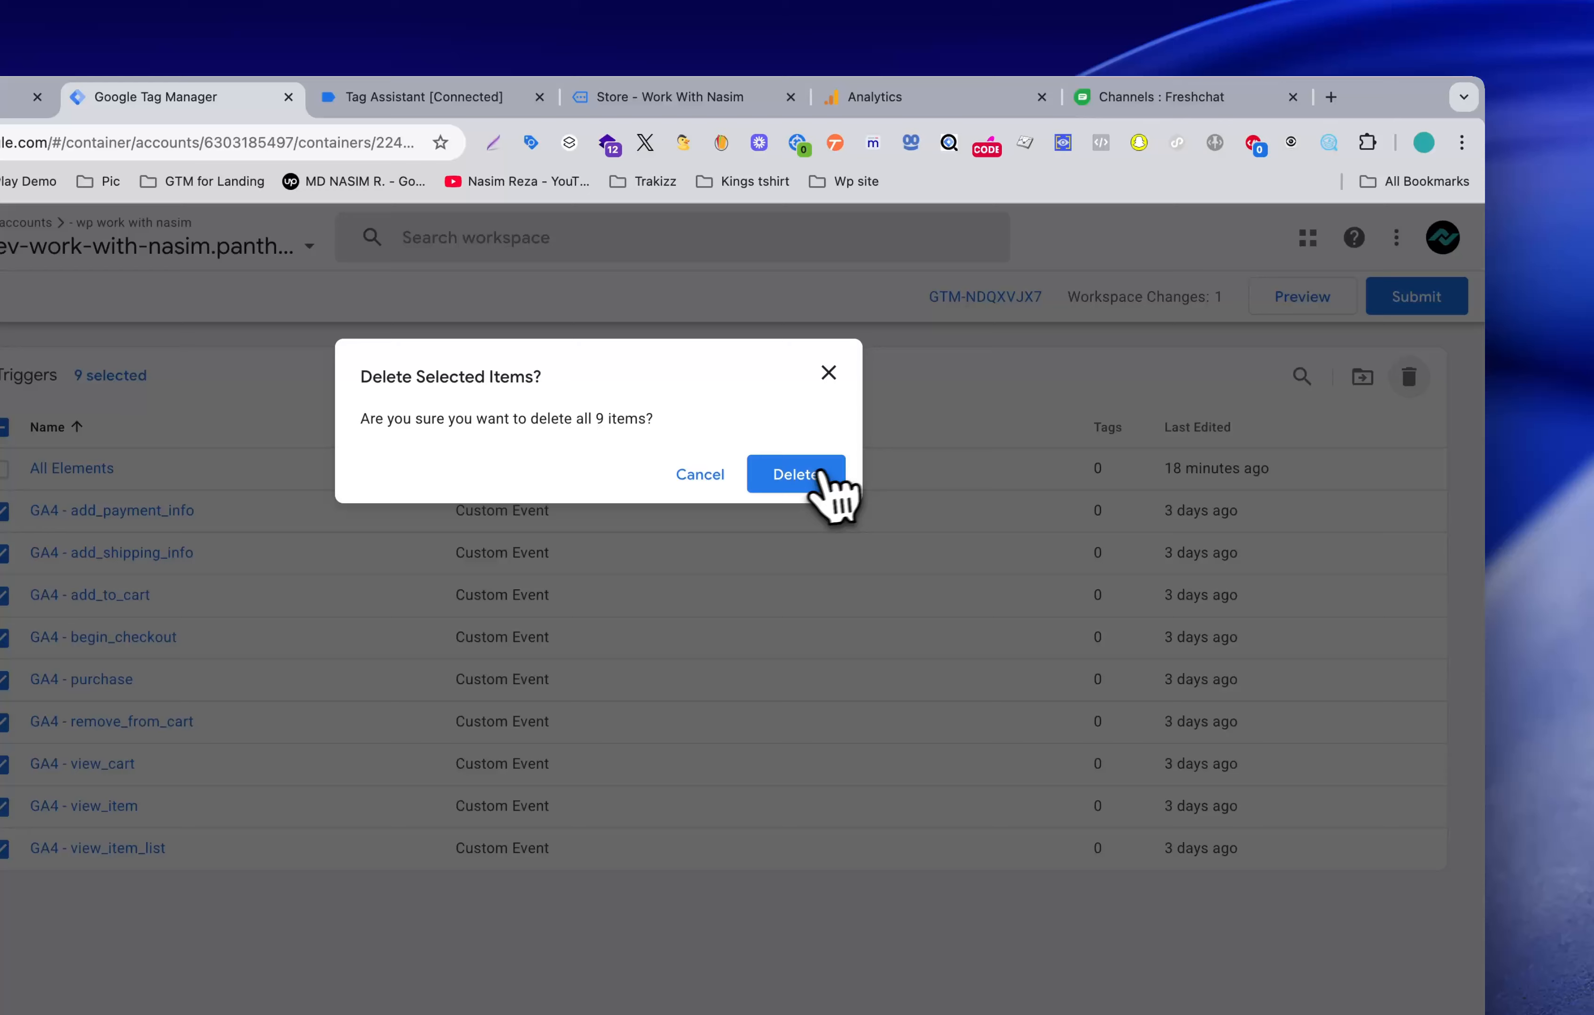
pyautogui.click(819, 474)
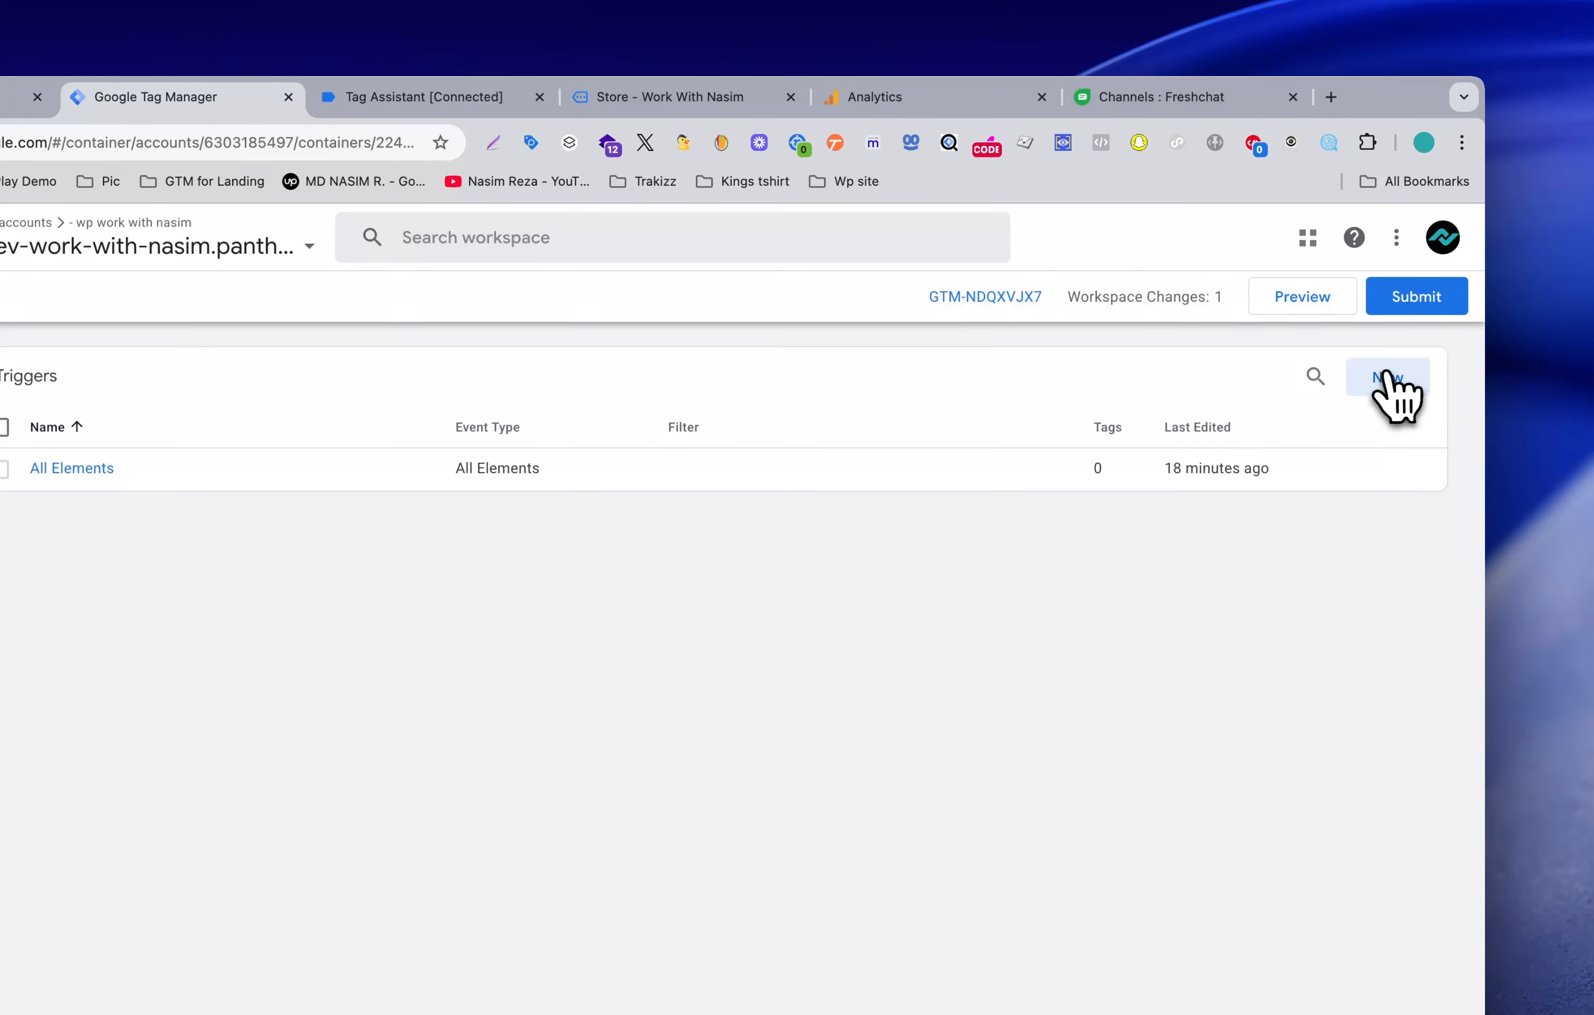
# Step: Create a Custom Event trigger for the event name freshChat_Event, firing on all custom events, and save it as "freshChat_Event"
pyautogui.click(1390, 380)
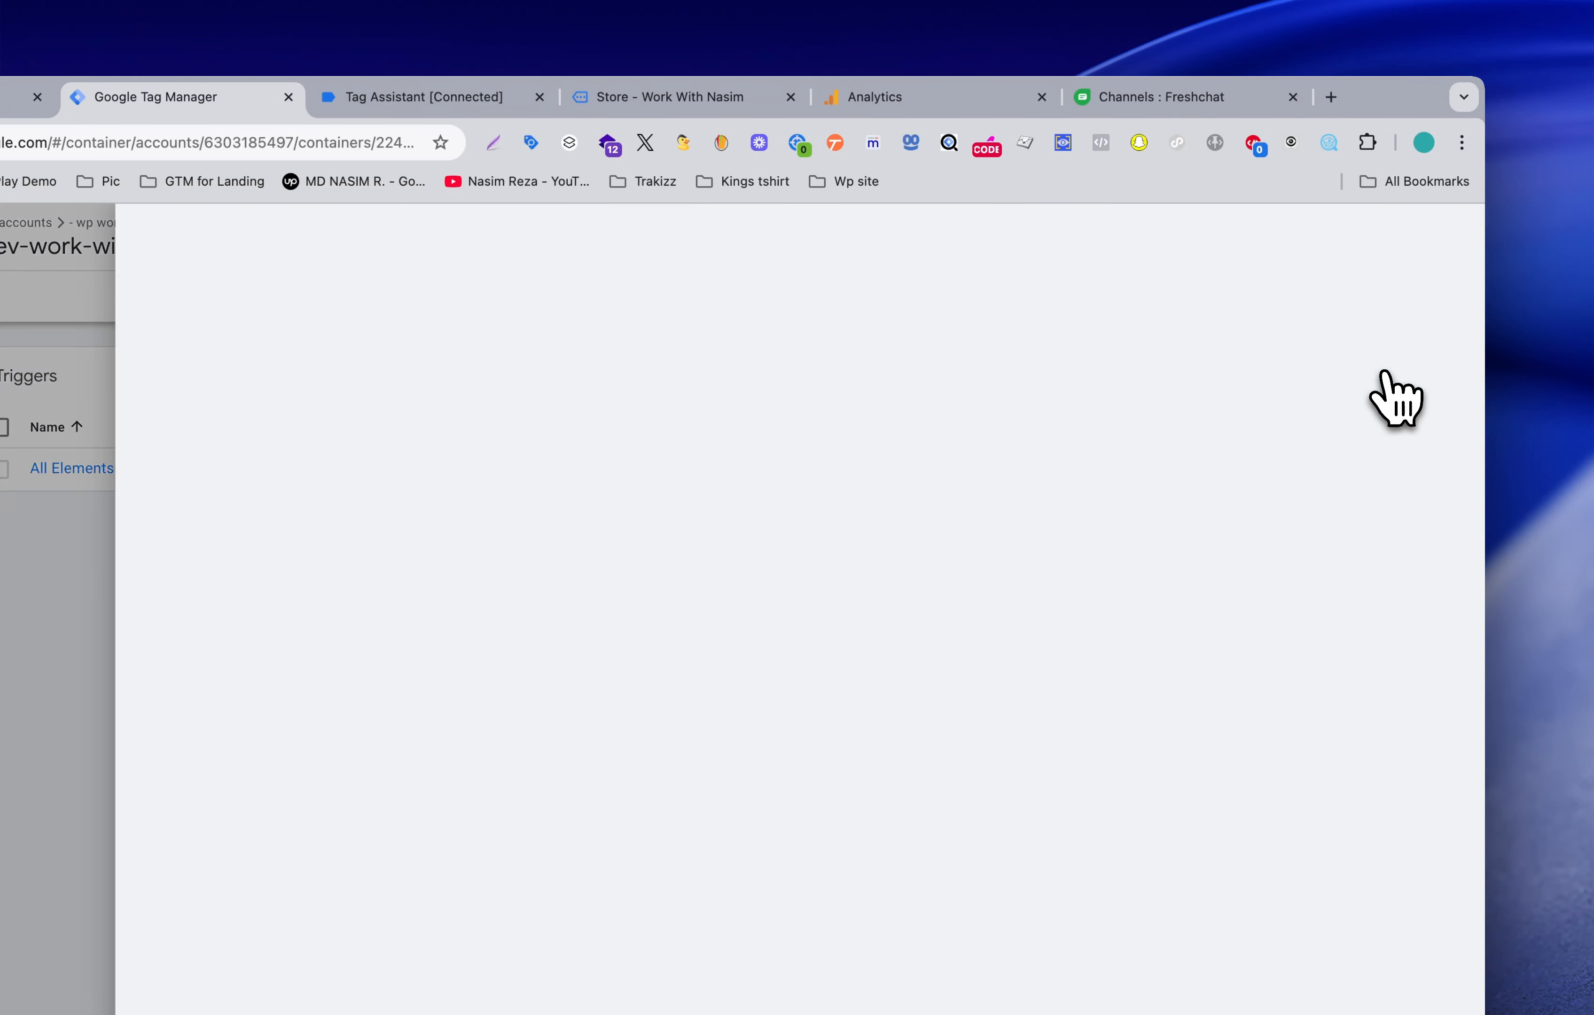
pyautogui.click(743, 382)
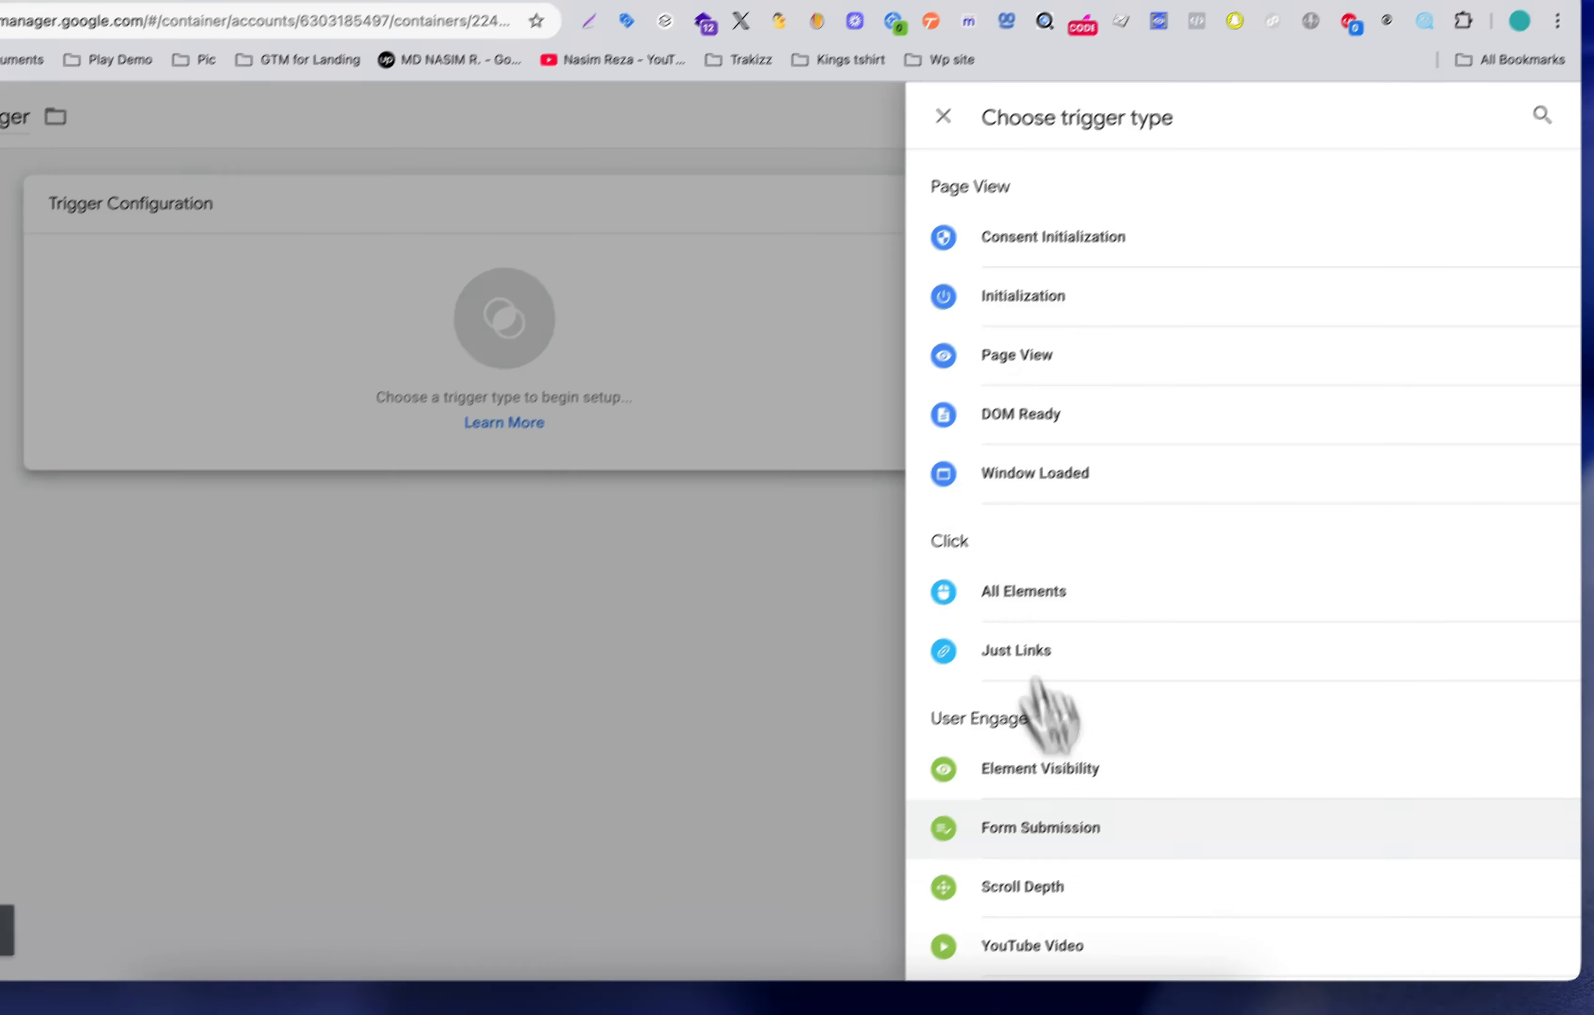
pyautogui.scroll(-5, 1038, 682)
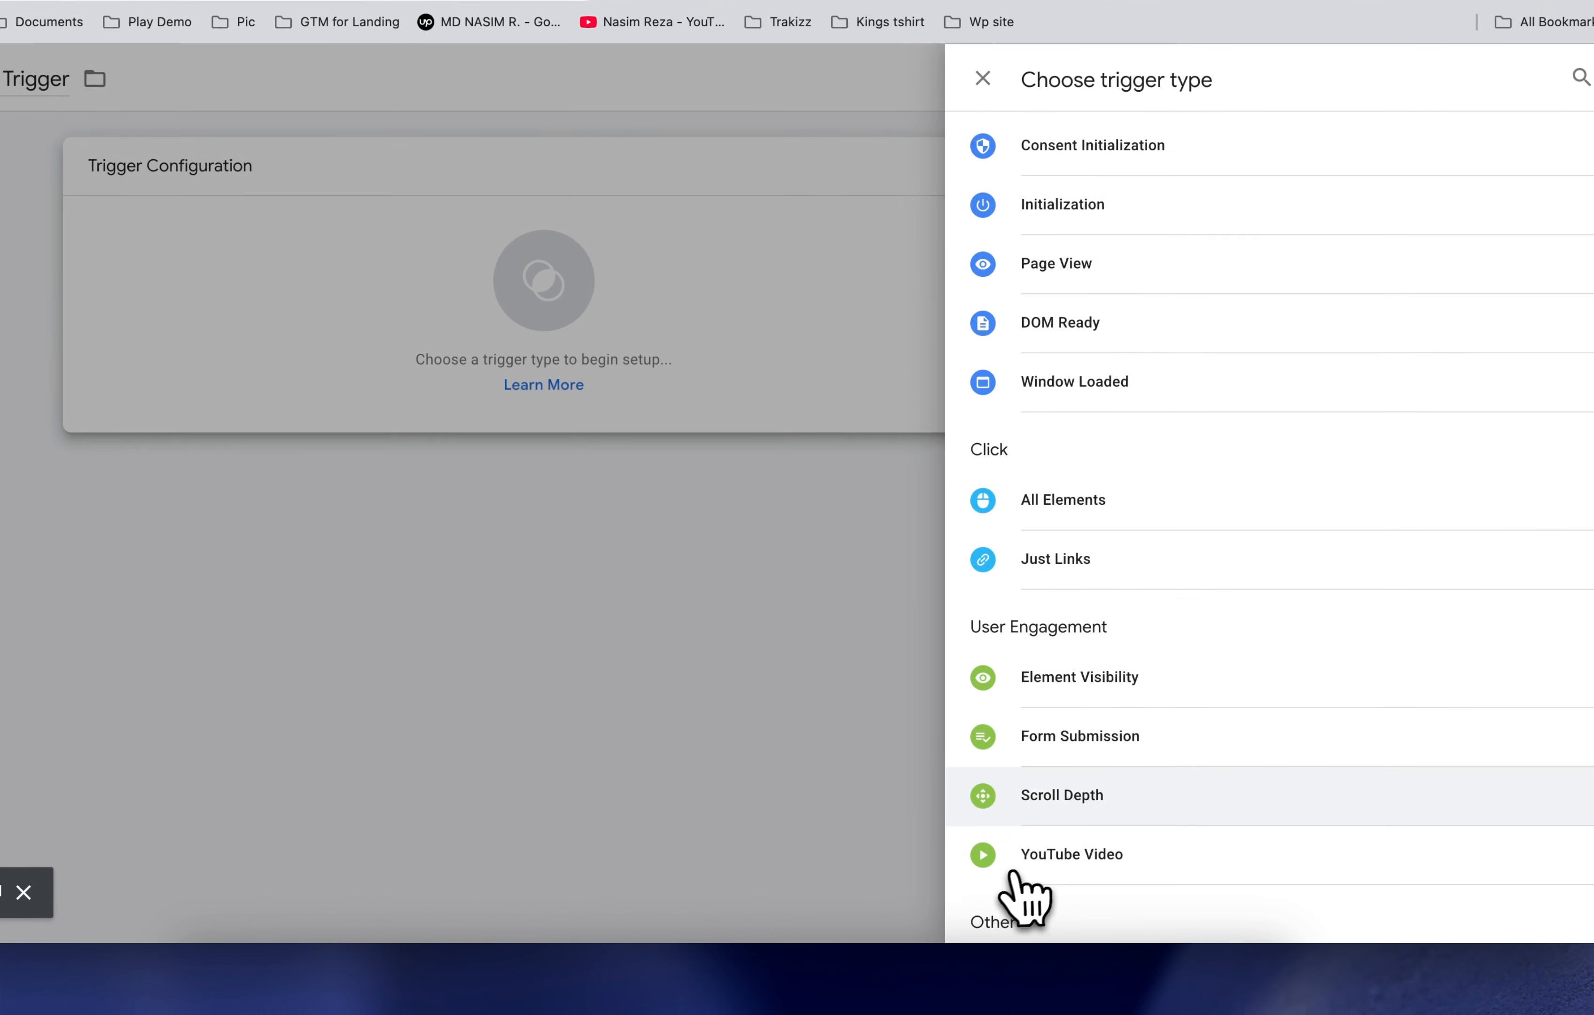
pyautogui.click(1045, 737)
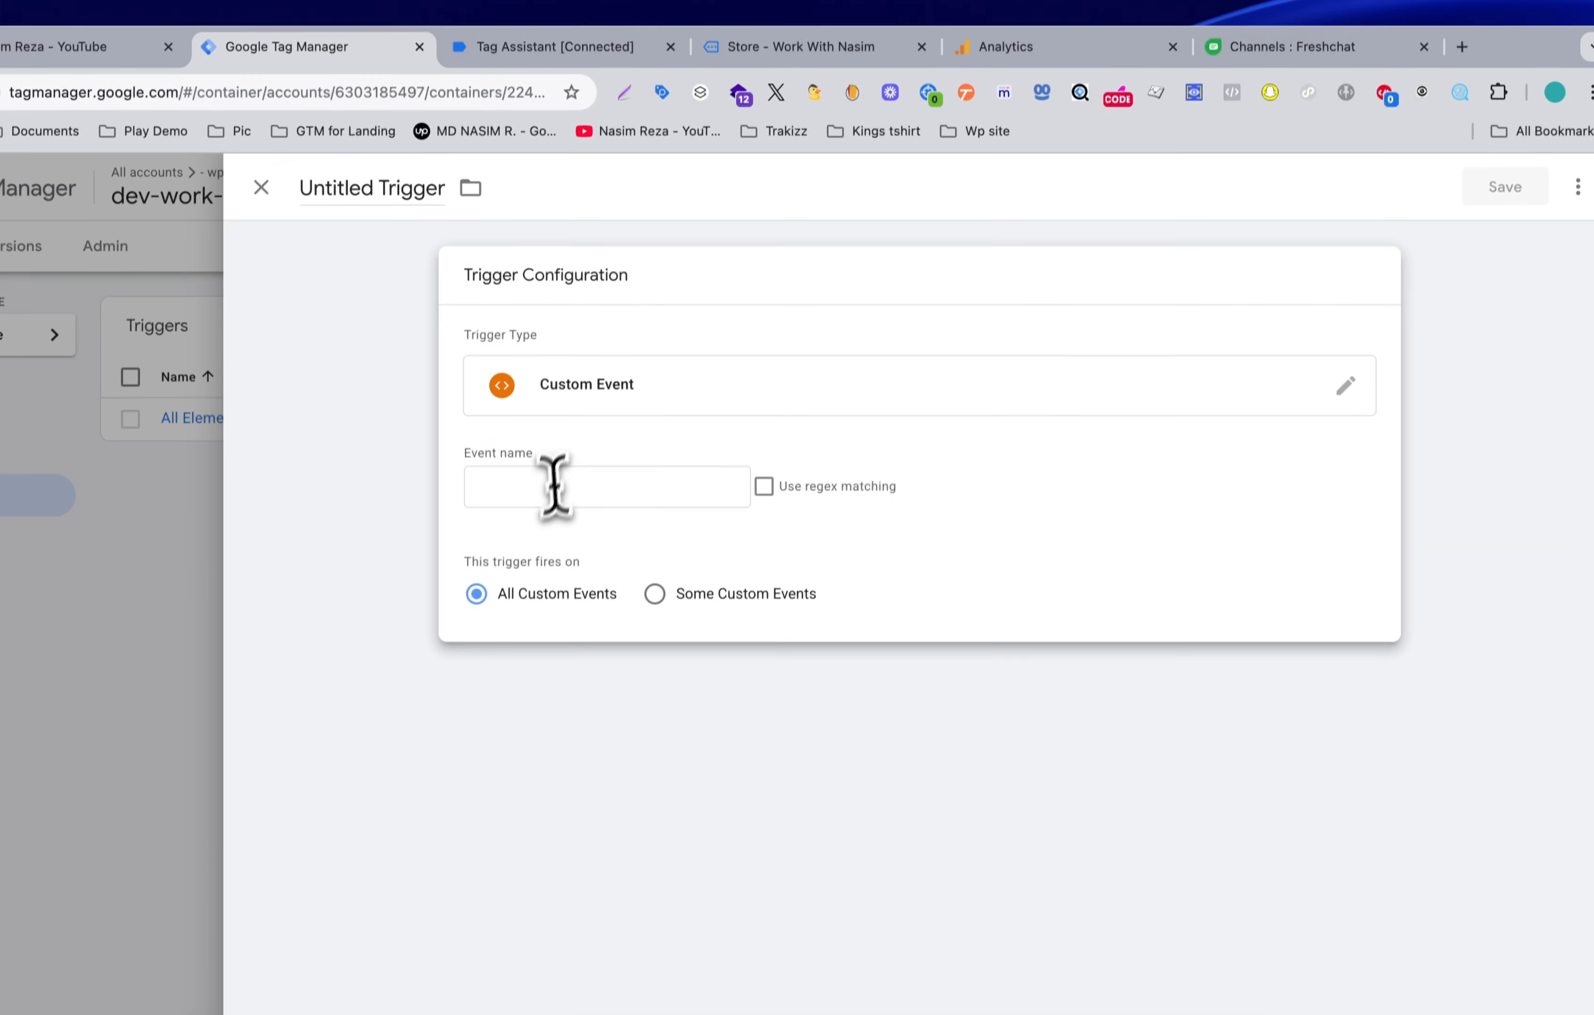
pyautogui.click(553, 391)
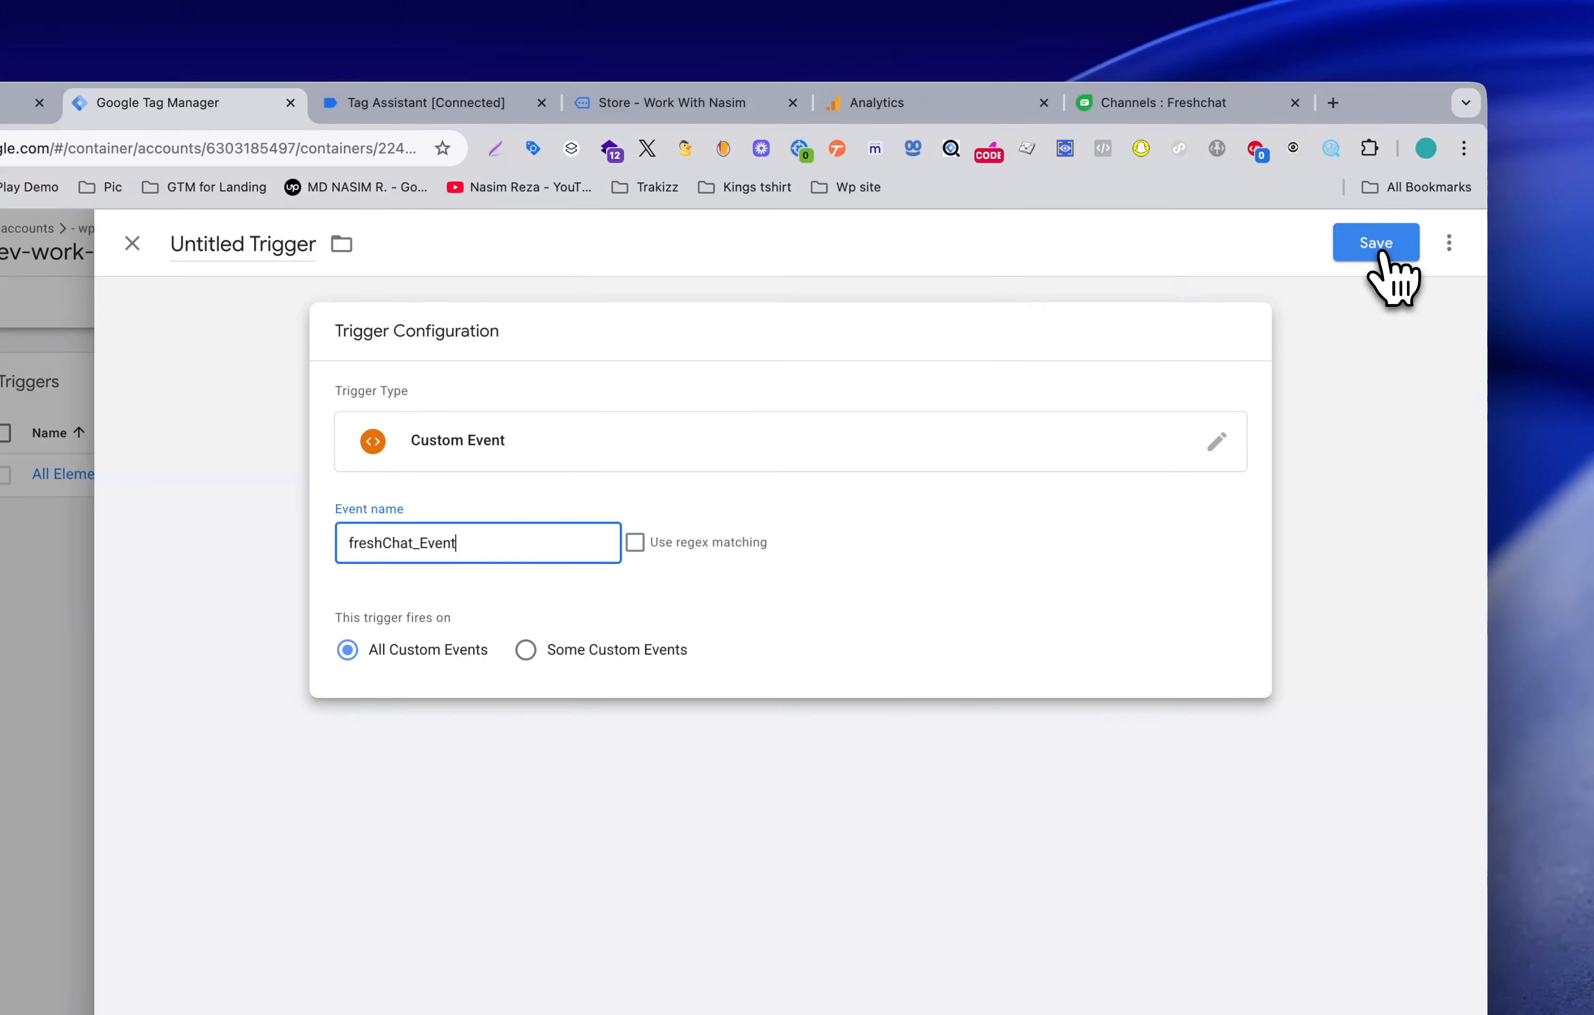
pyautogui.click(1378, 256)
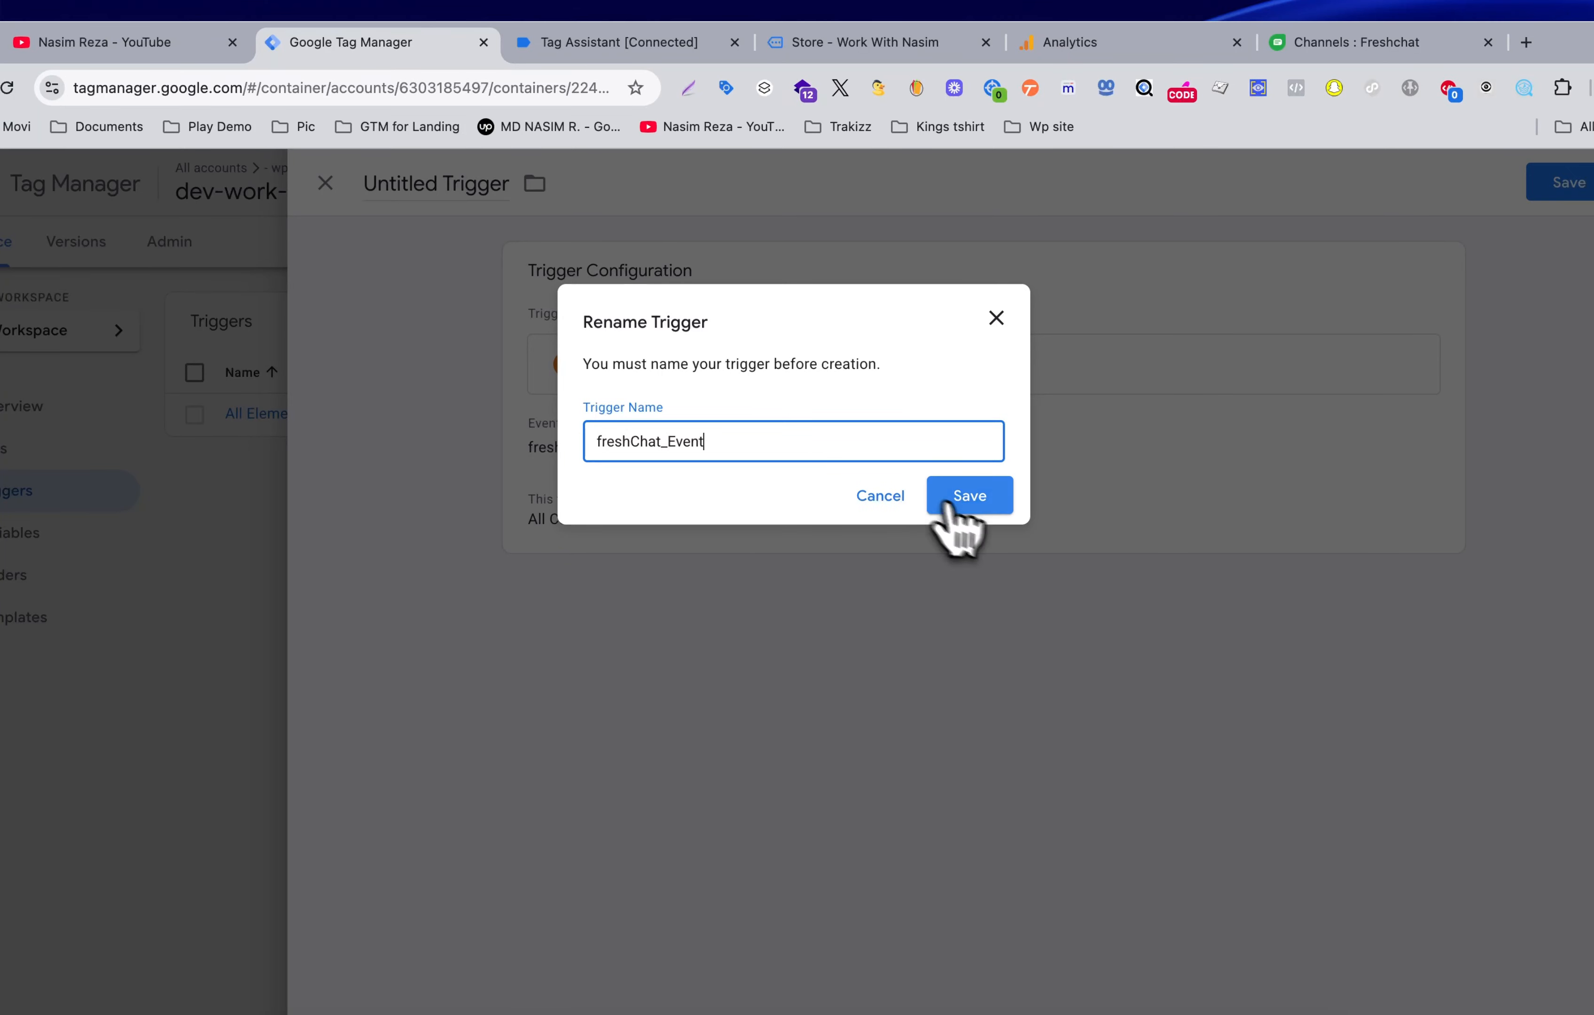
pyautogui.click(968, 503)
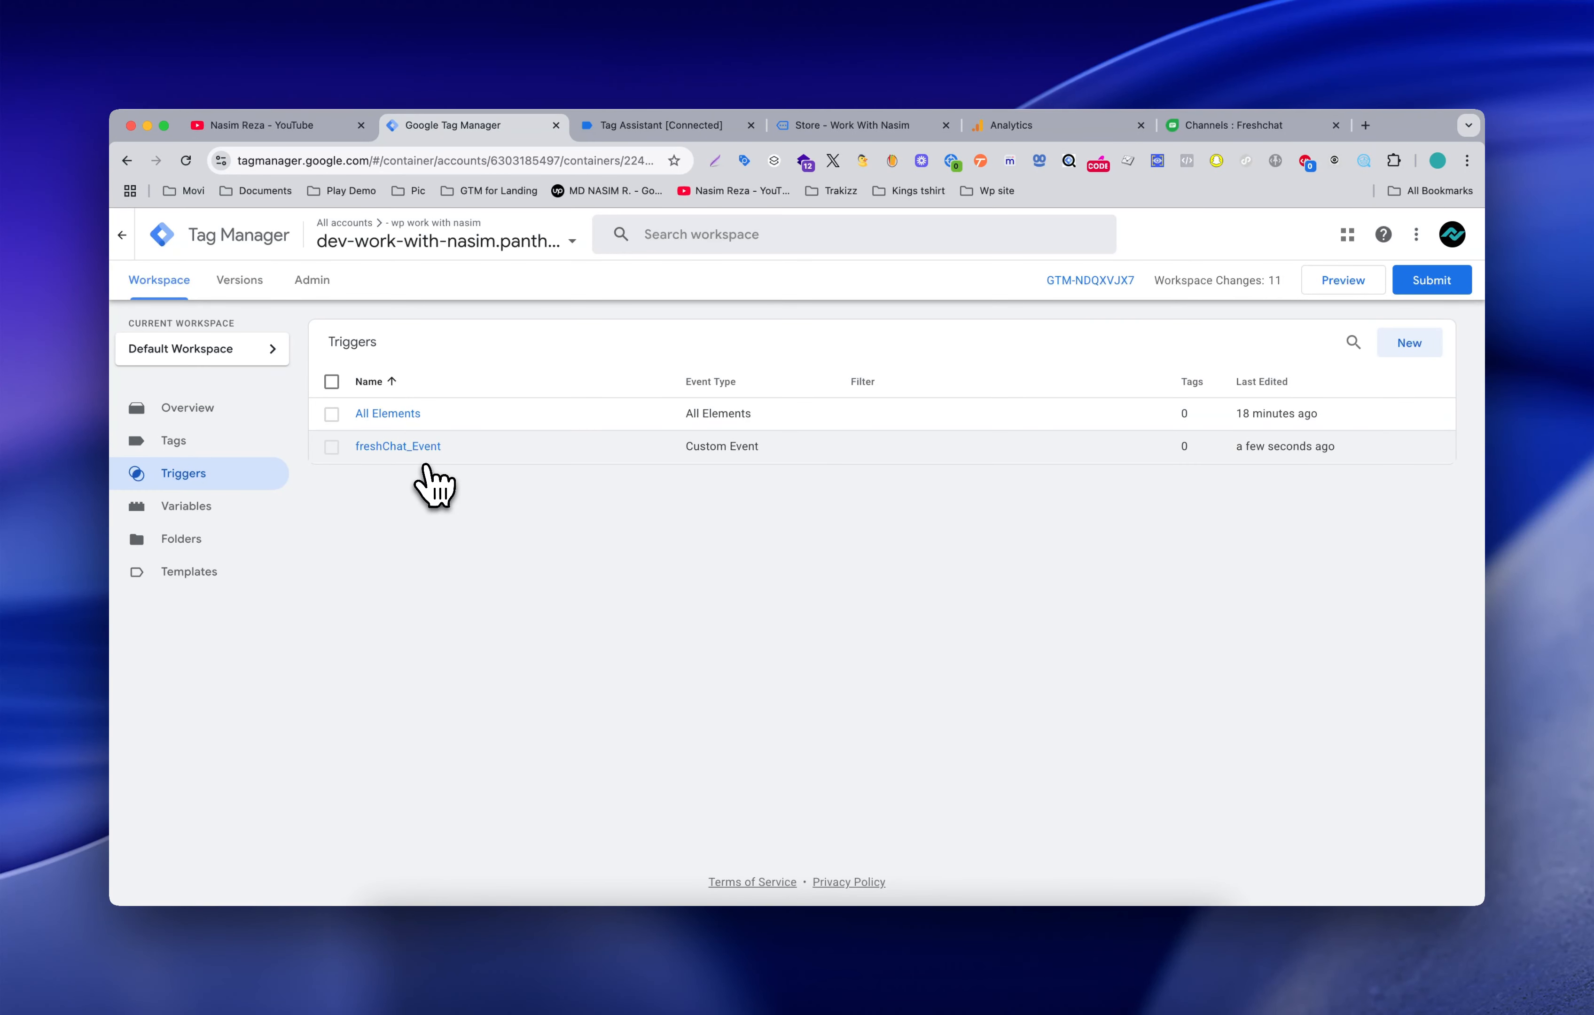
# Step: Start a new tag in the container and set its type to Google Analytics' Google Tag
pyautogui.click(265, 452)
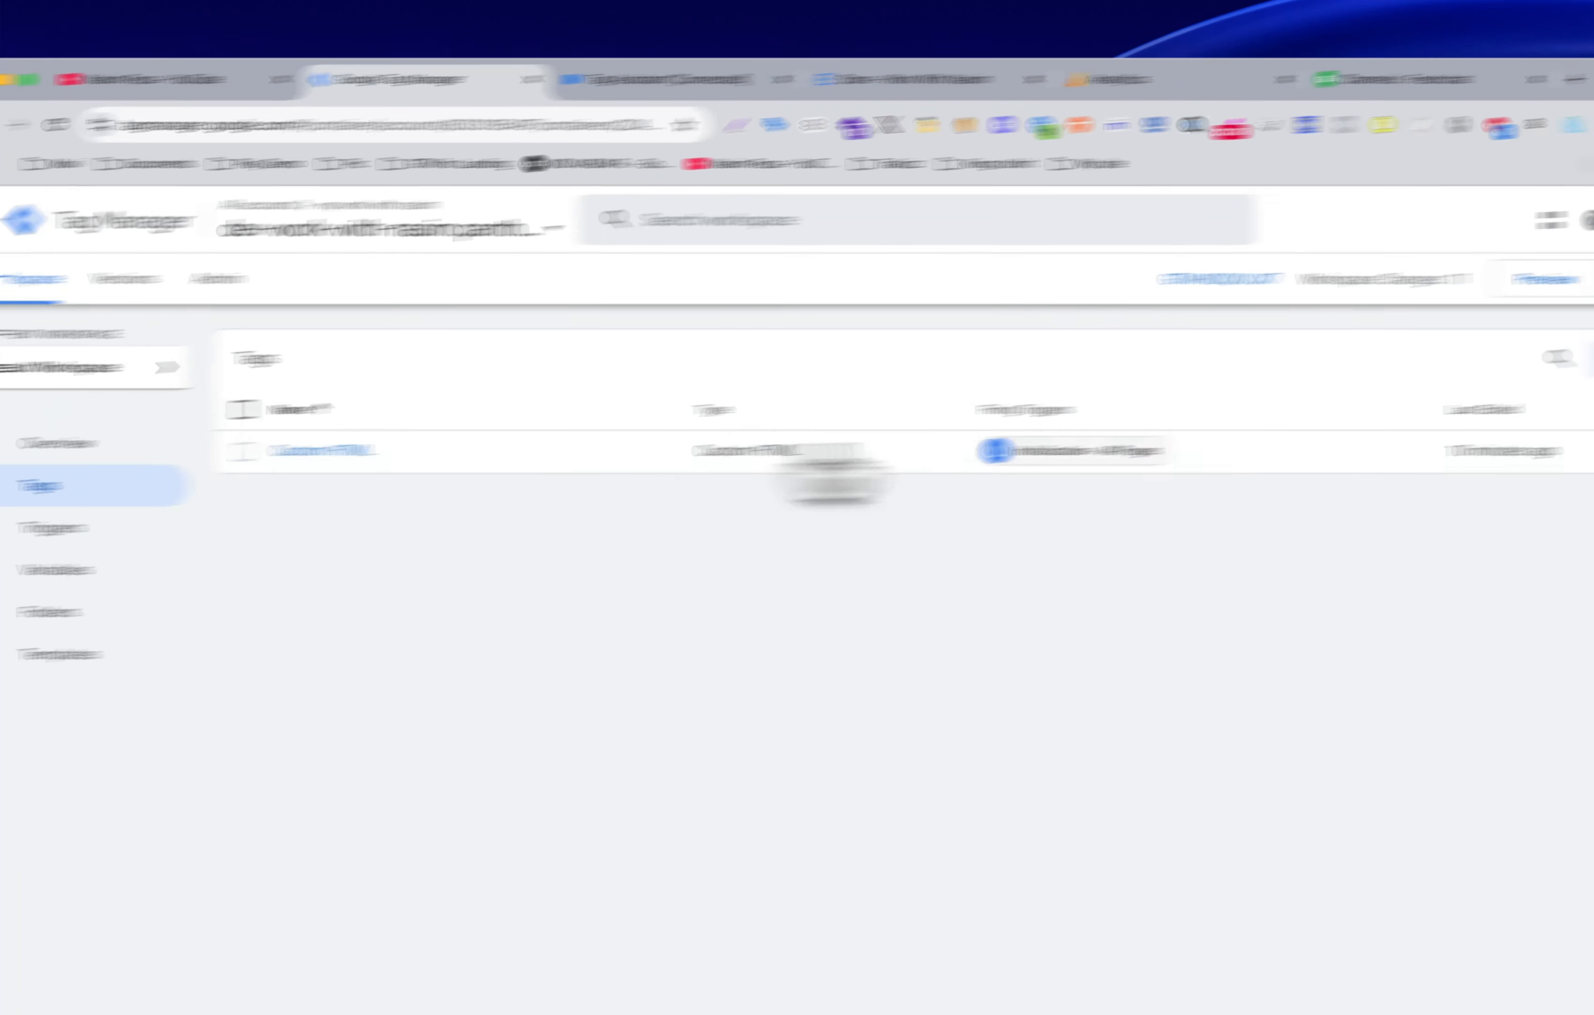
pyautogui.click(1403, 388)
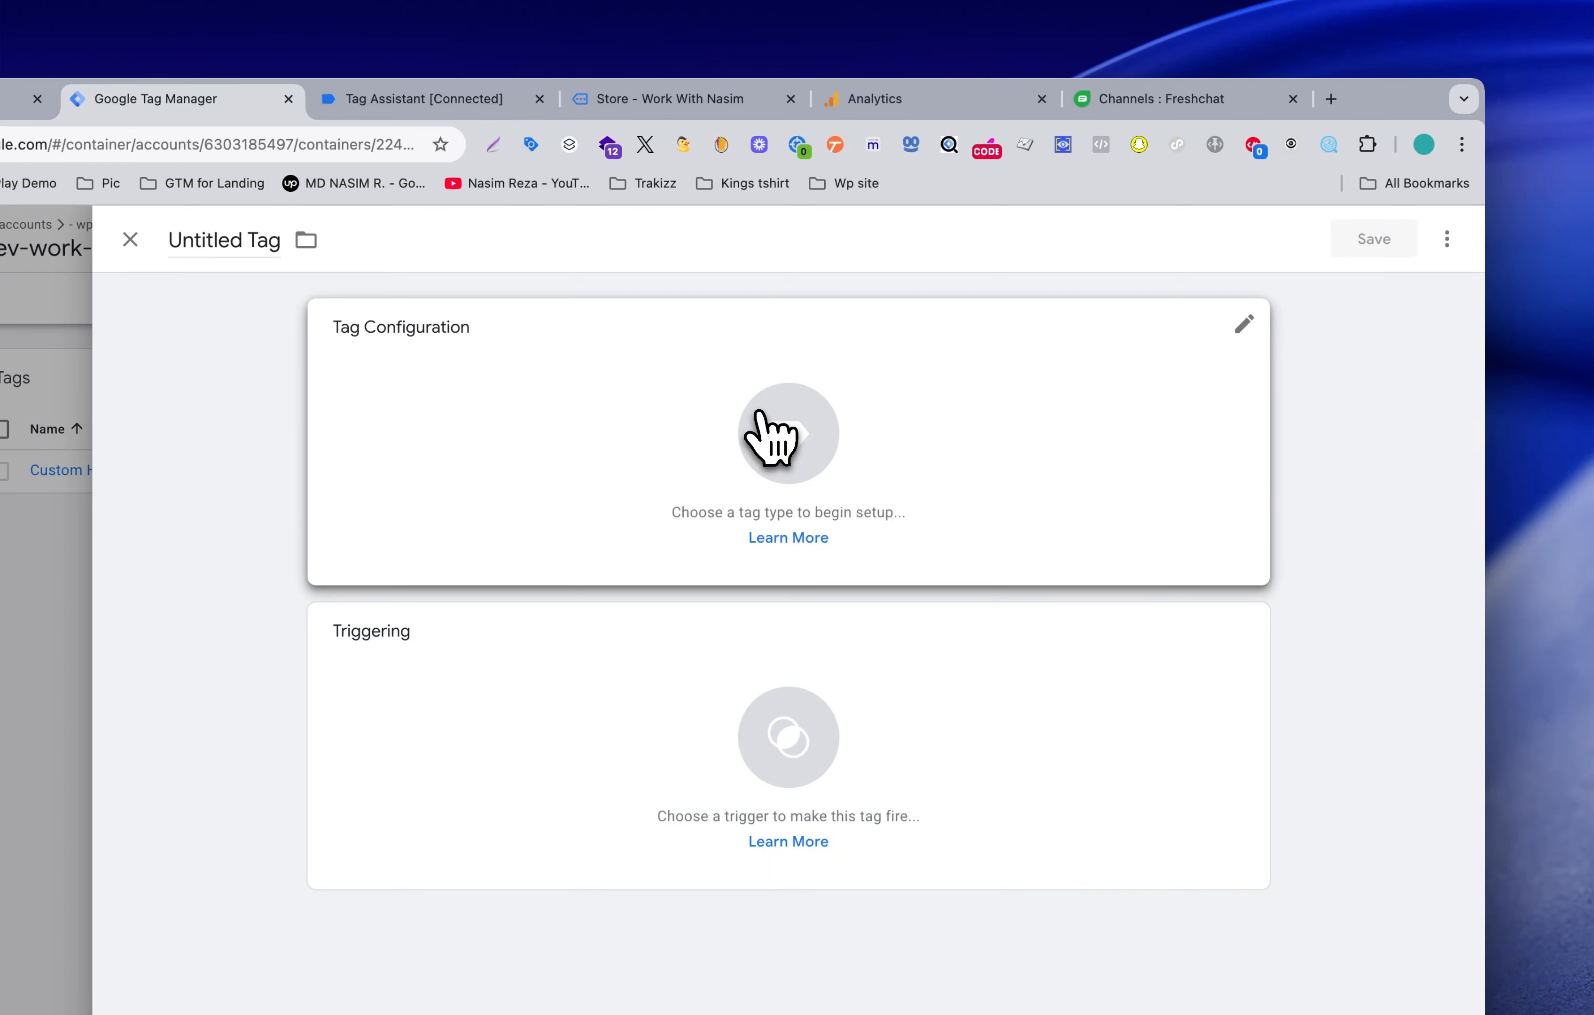
pyautogui.click(660, 445)
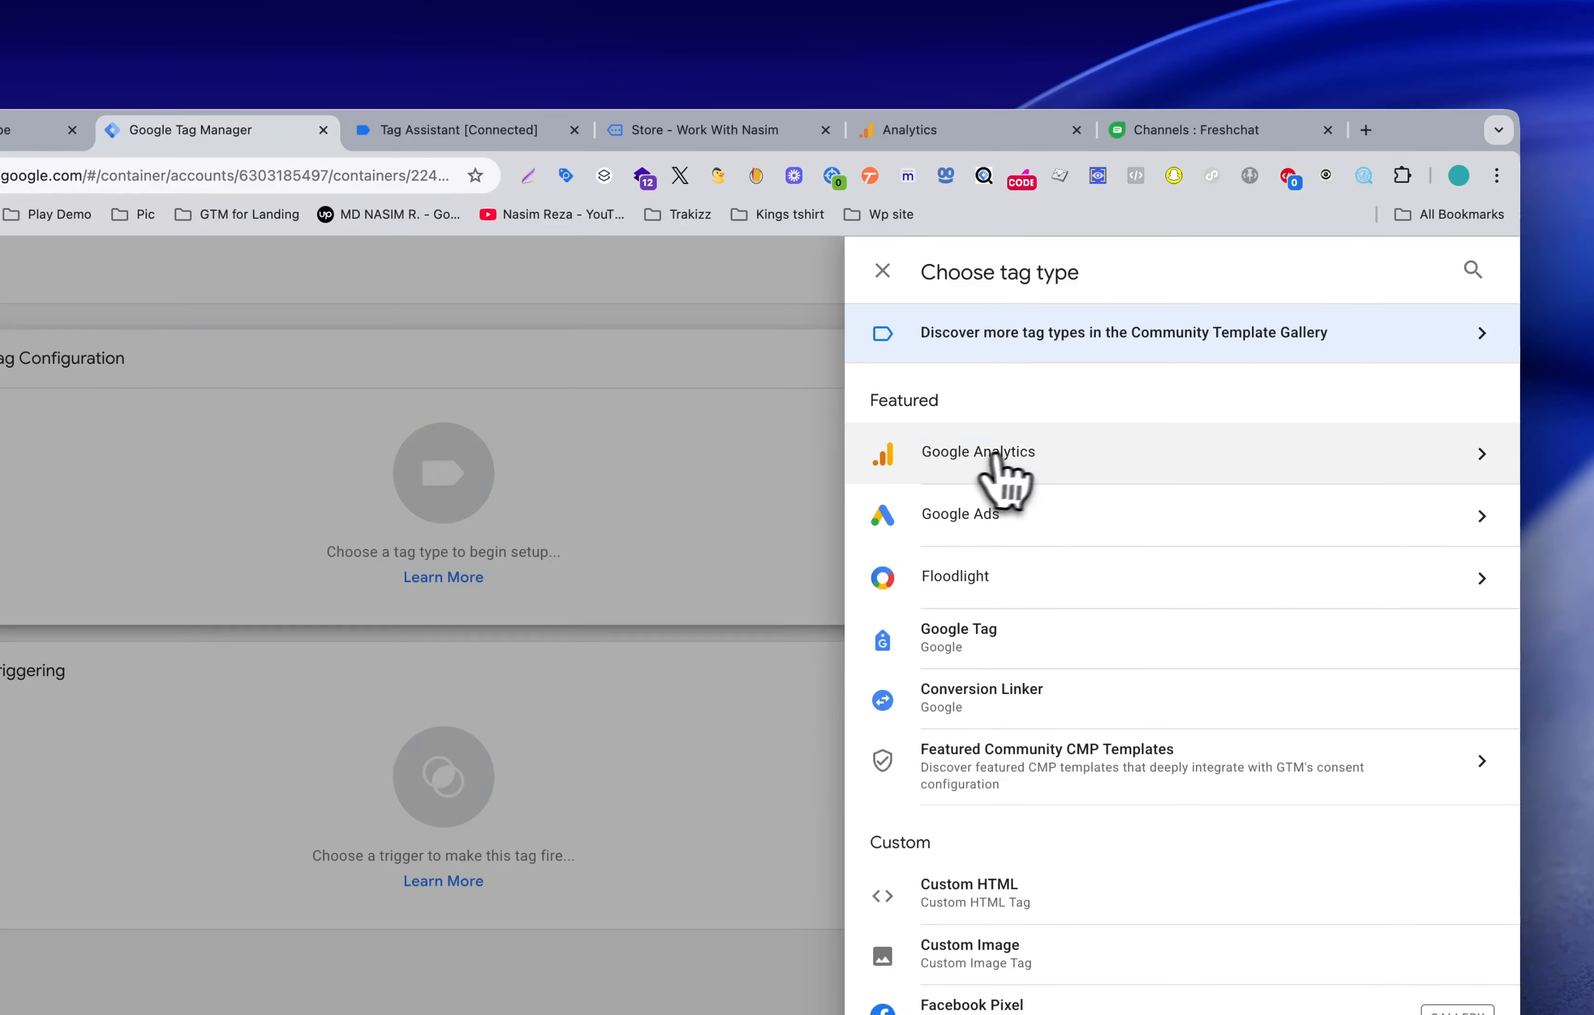
pyautogui.click(994, 456)
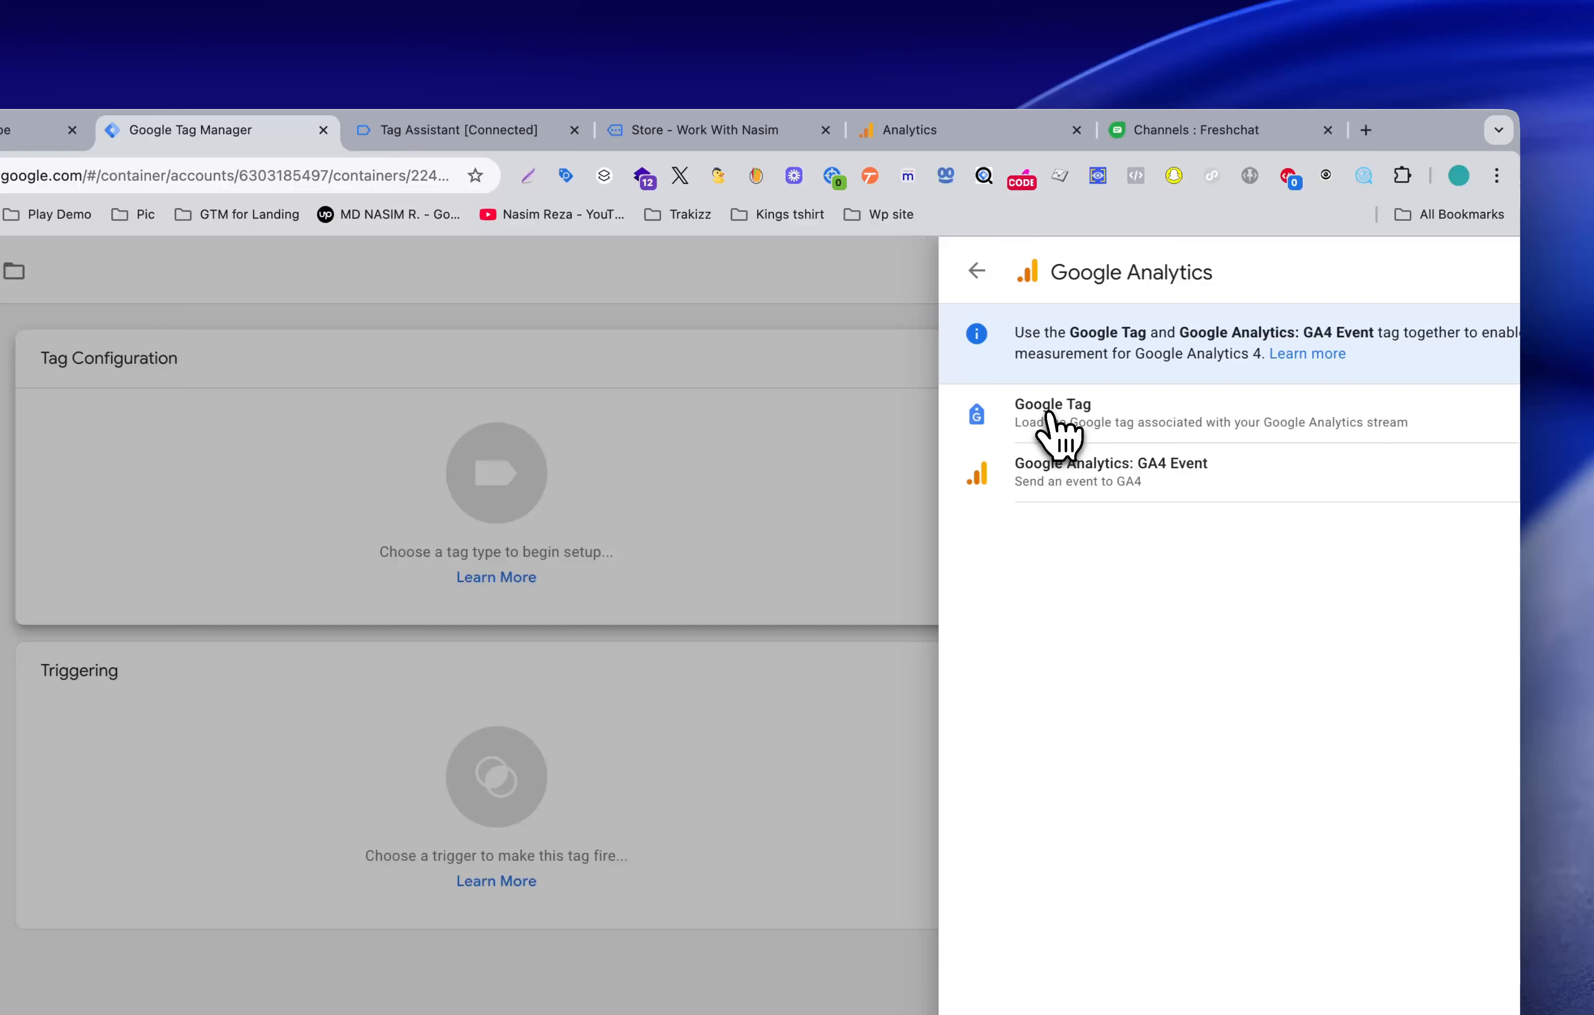
pyautogui.click(1060, 435)
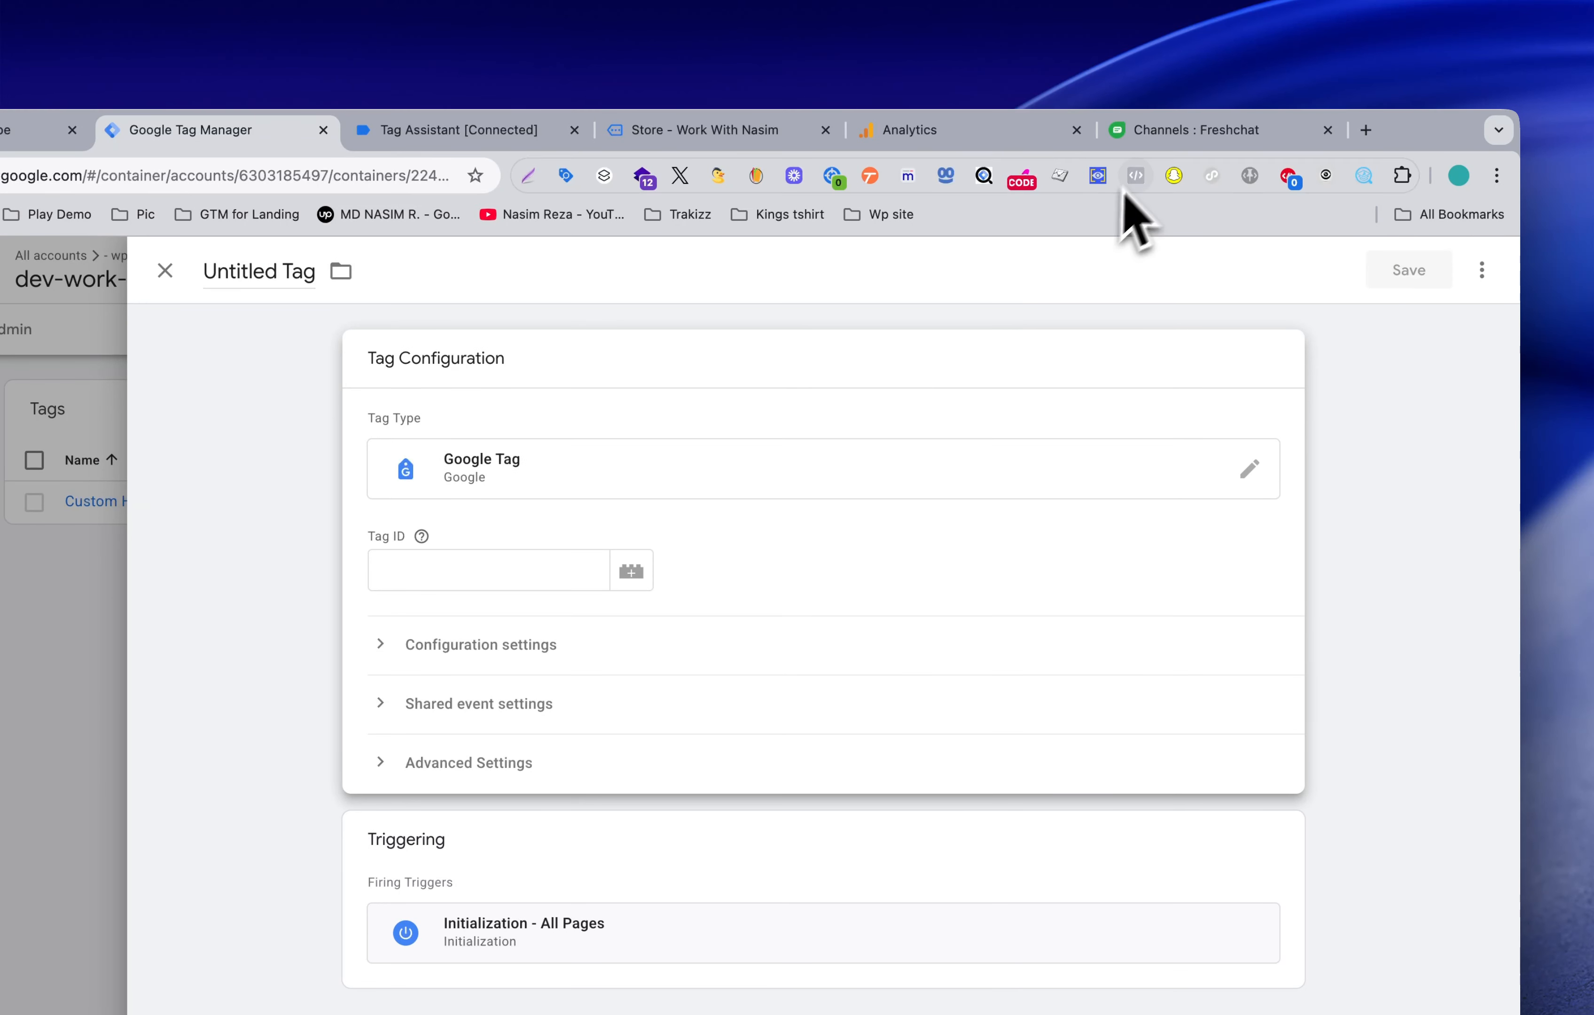
# Step: Copy the demo test stream's measurement ID G-Z48W09WMTV from Analytics, set it as the Google Tag's Tag ID and save the tag as "Google Tag"
pyautogui.click(983, 134)
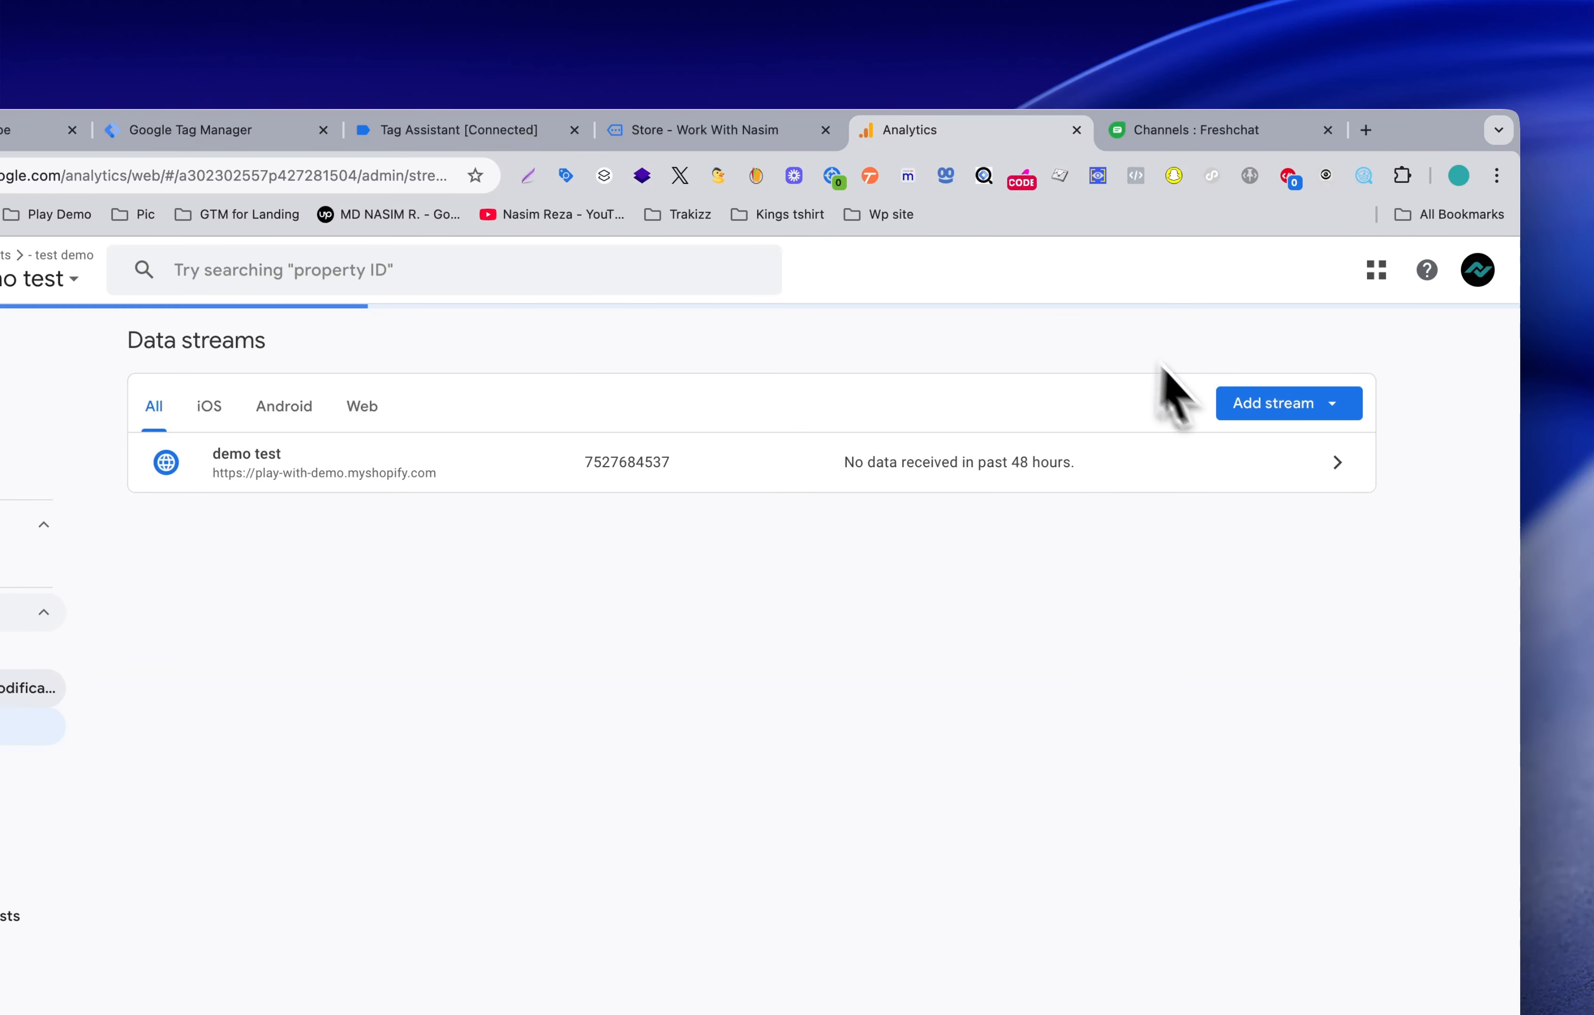
pyautogui.click(1060, 476)
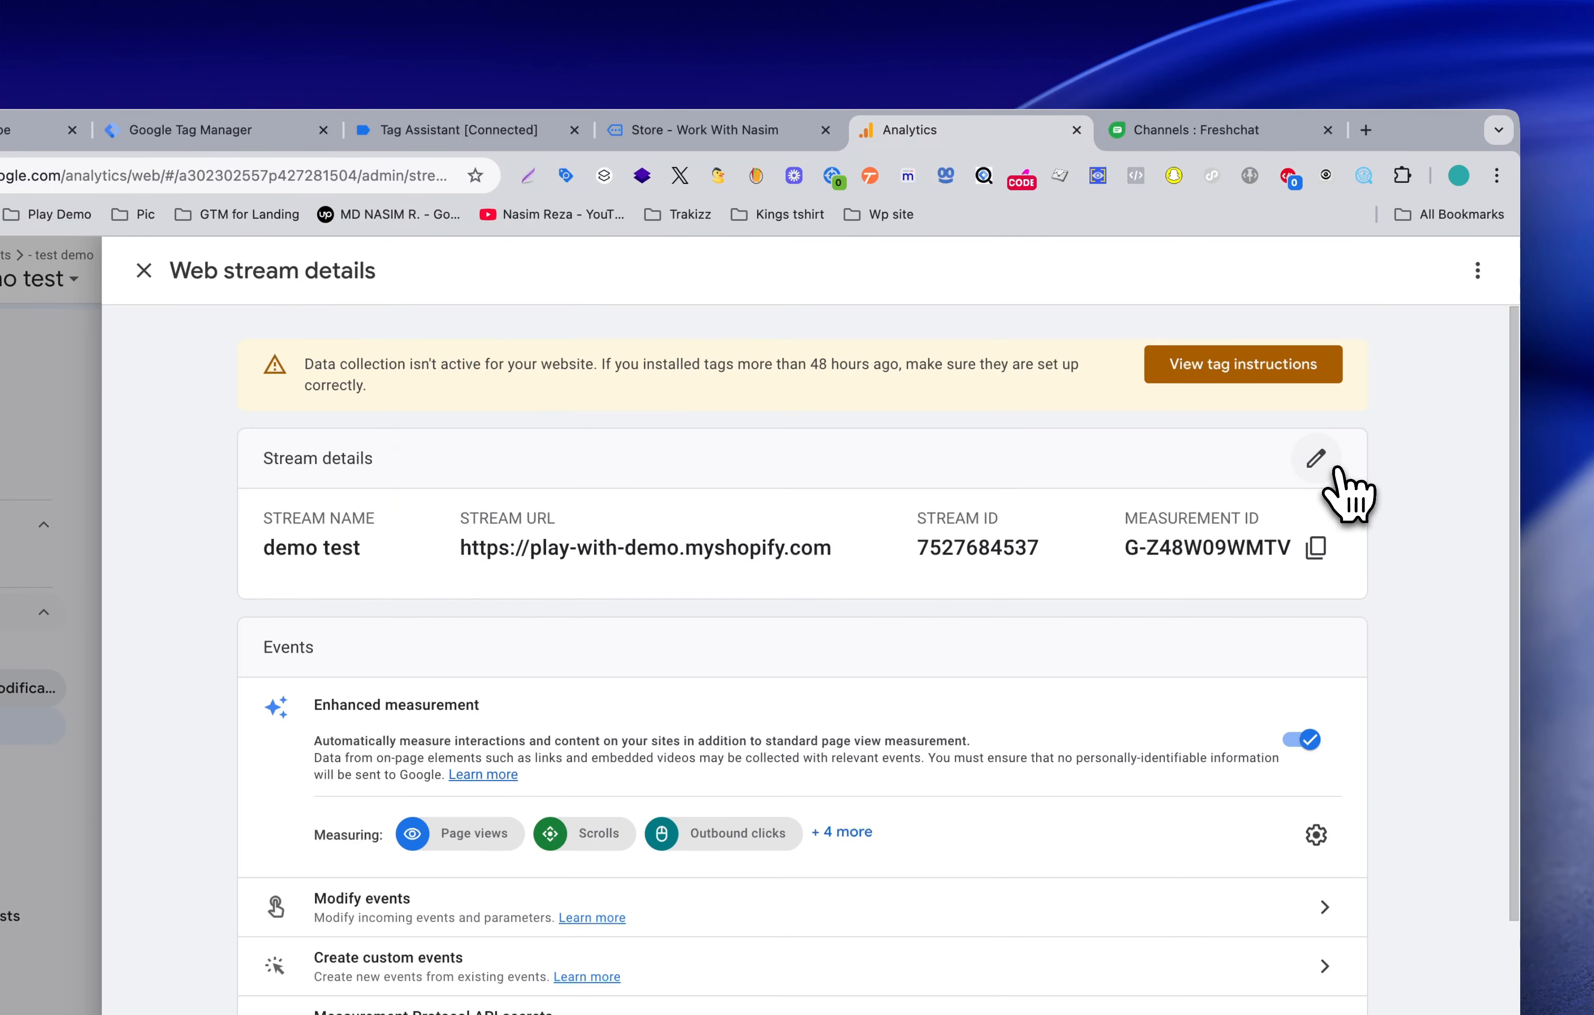
pyautogui.click(1317, 549)
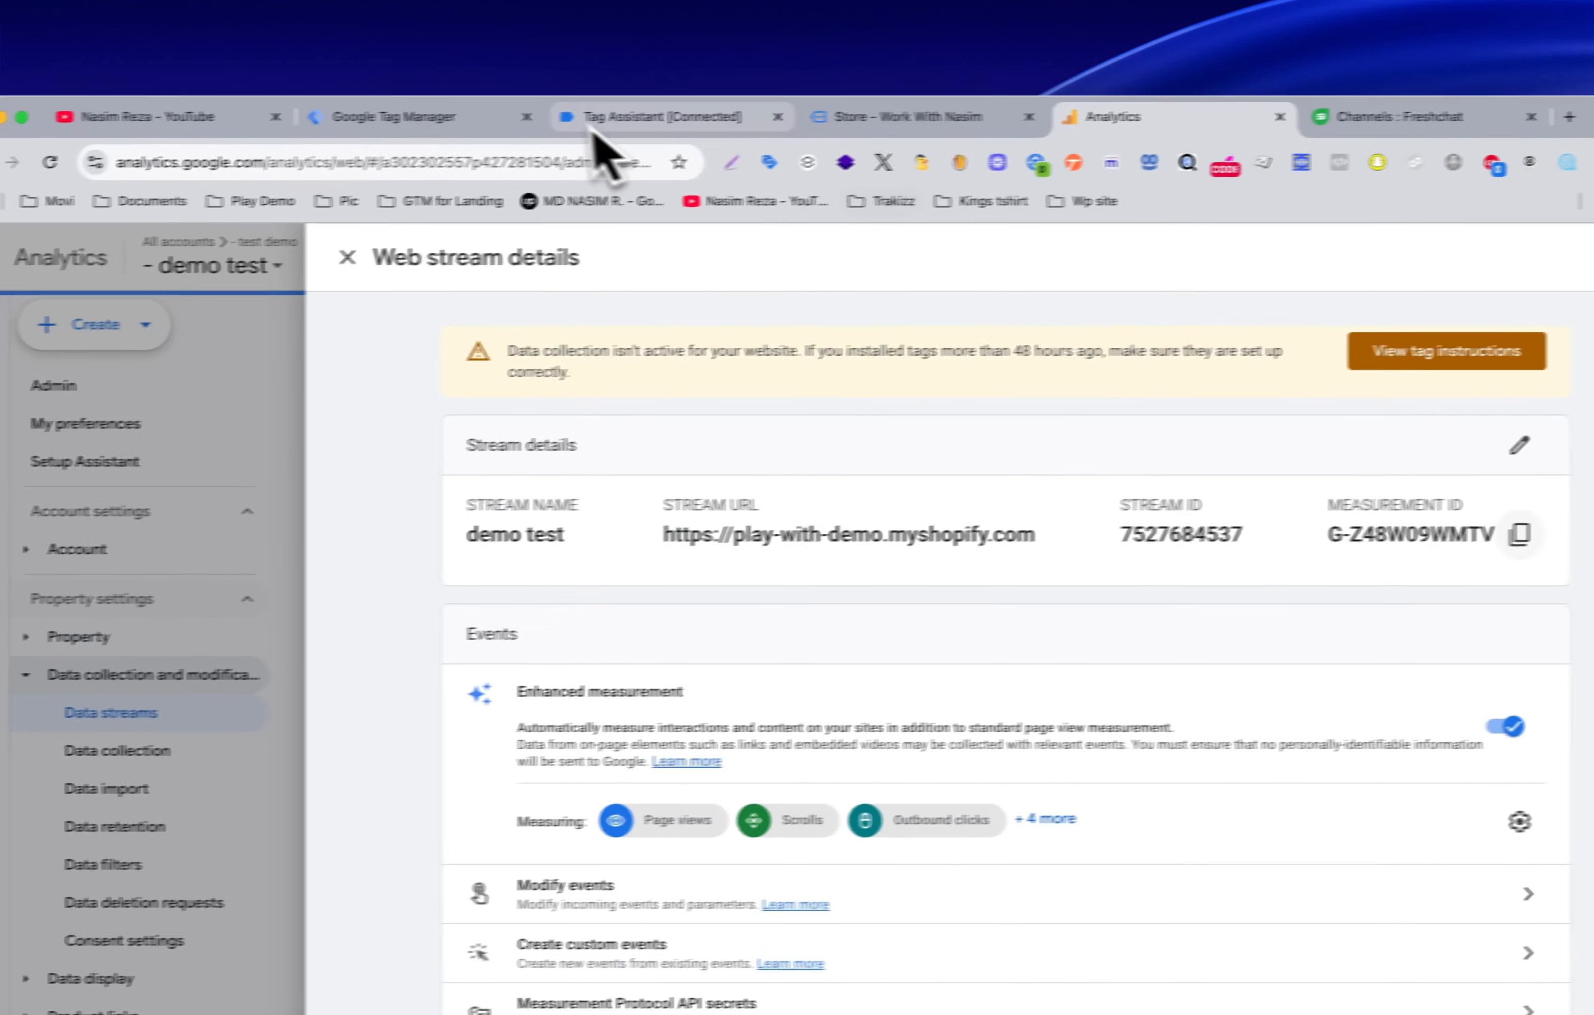
pyautogui.click(274, 137)
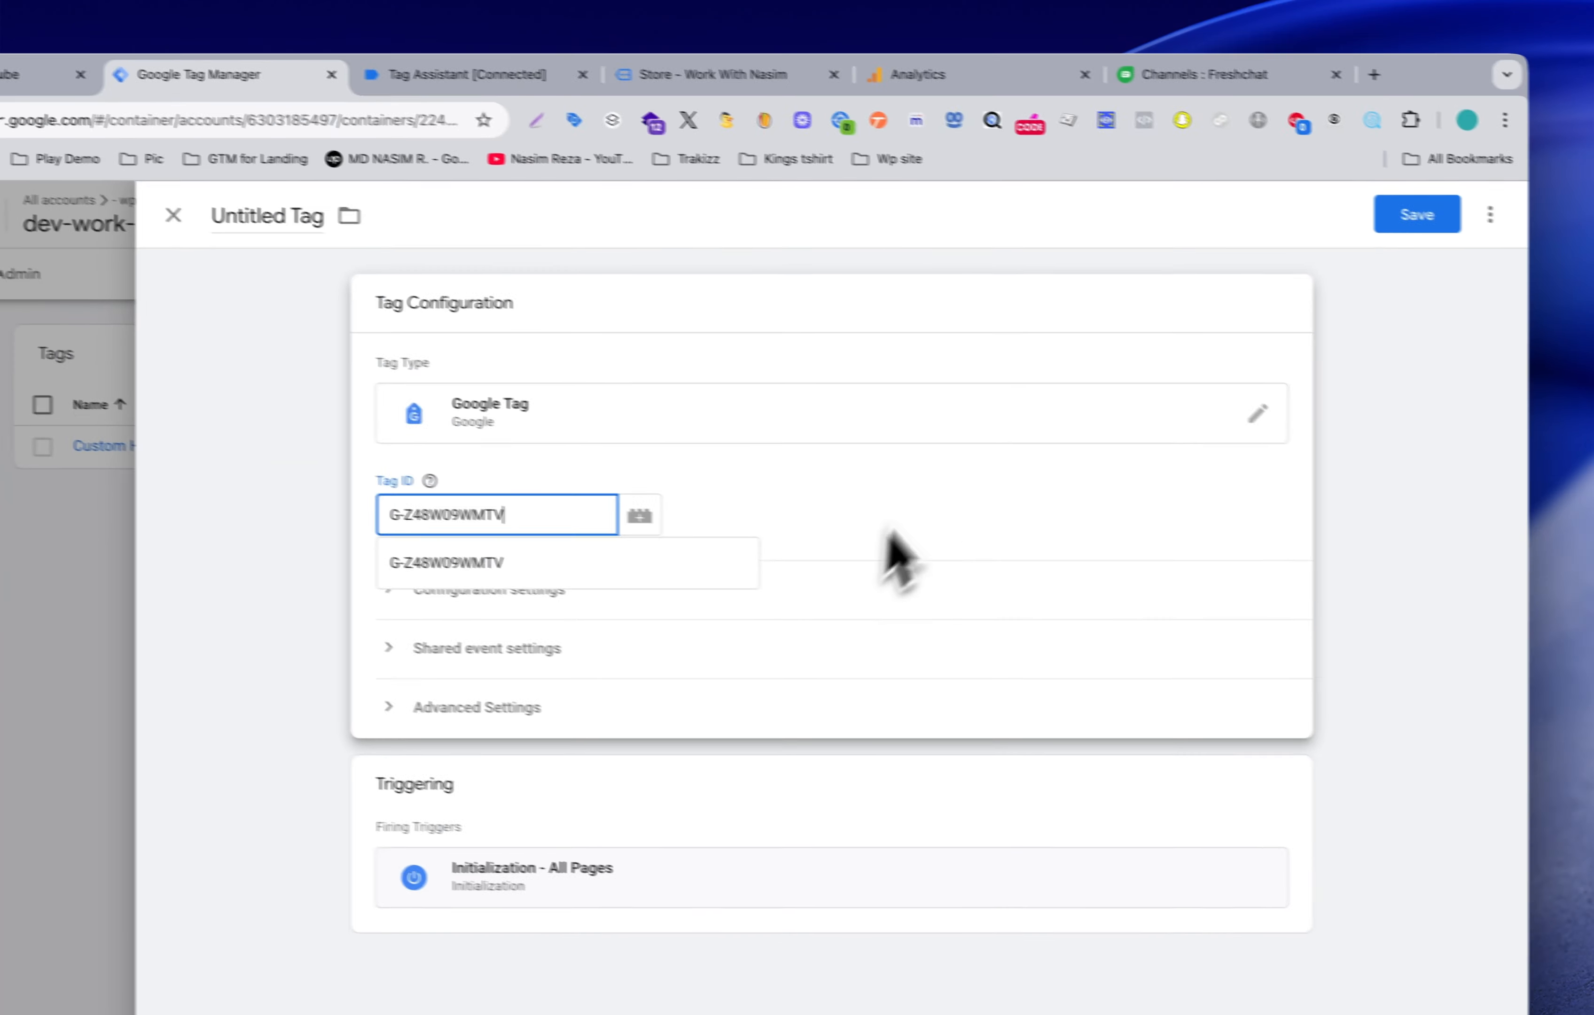
pyautogui.click(1394, 211)
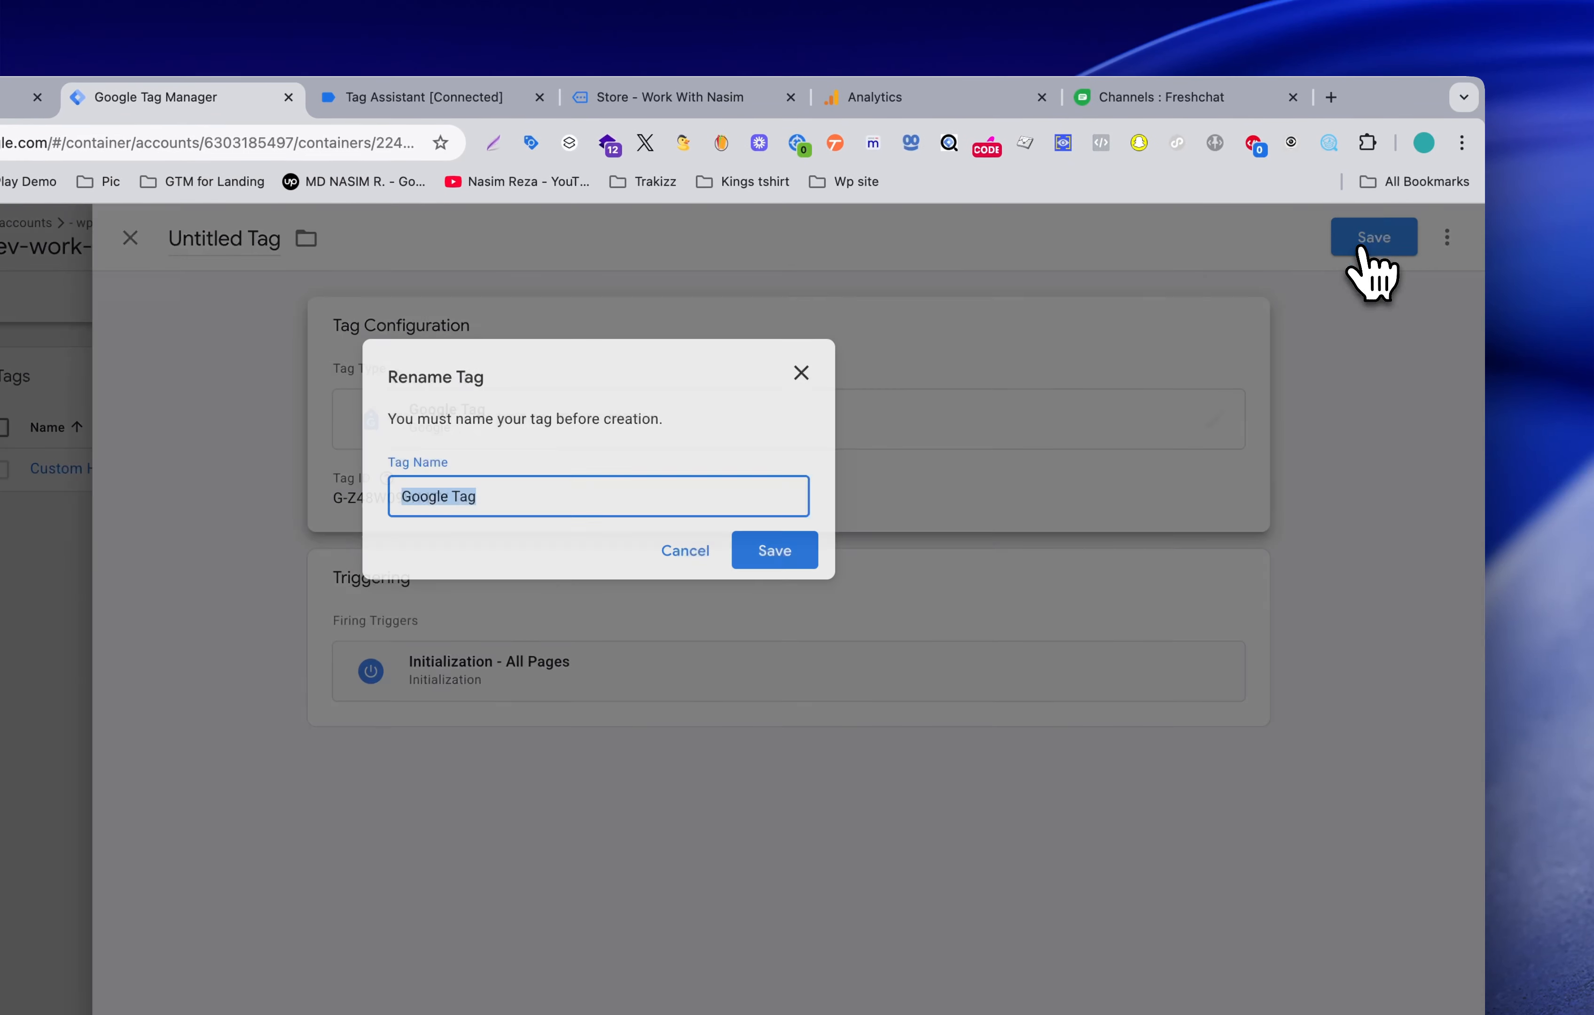
pyautogui.click(777, 556)
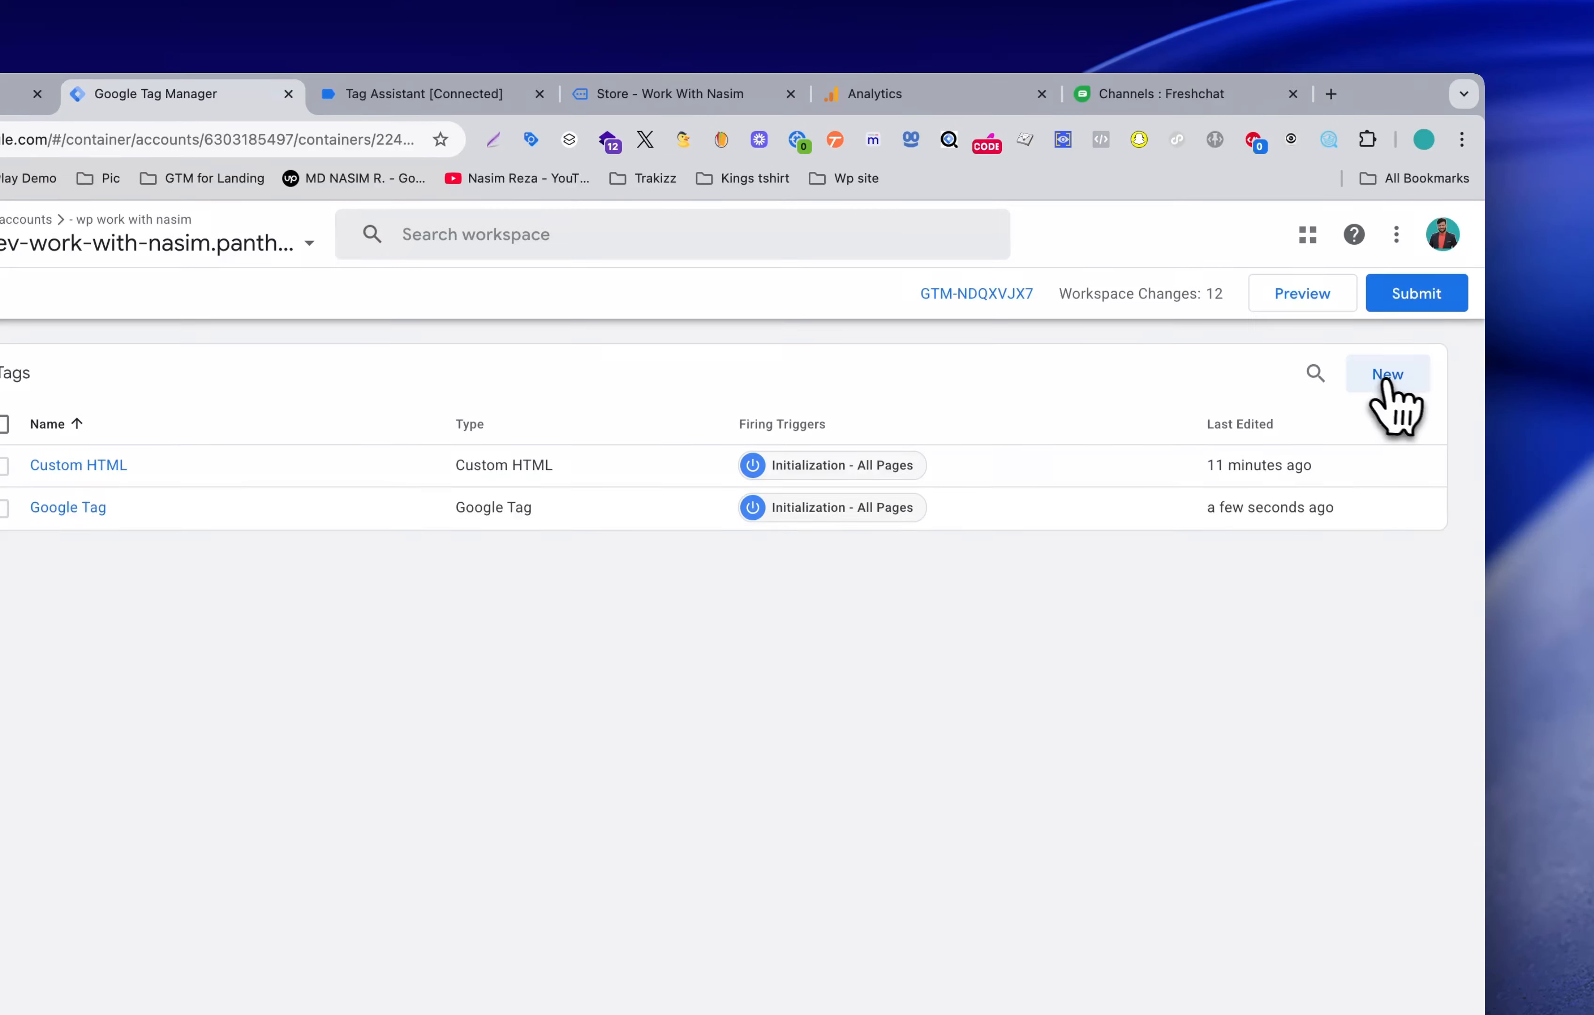
# Step: Start another new tag in the container and set its type to Google Analytics: GA4 Event
pyautogui.click(1386, 377)
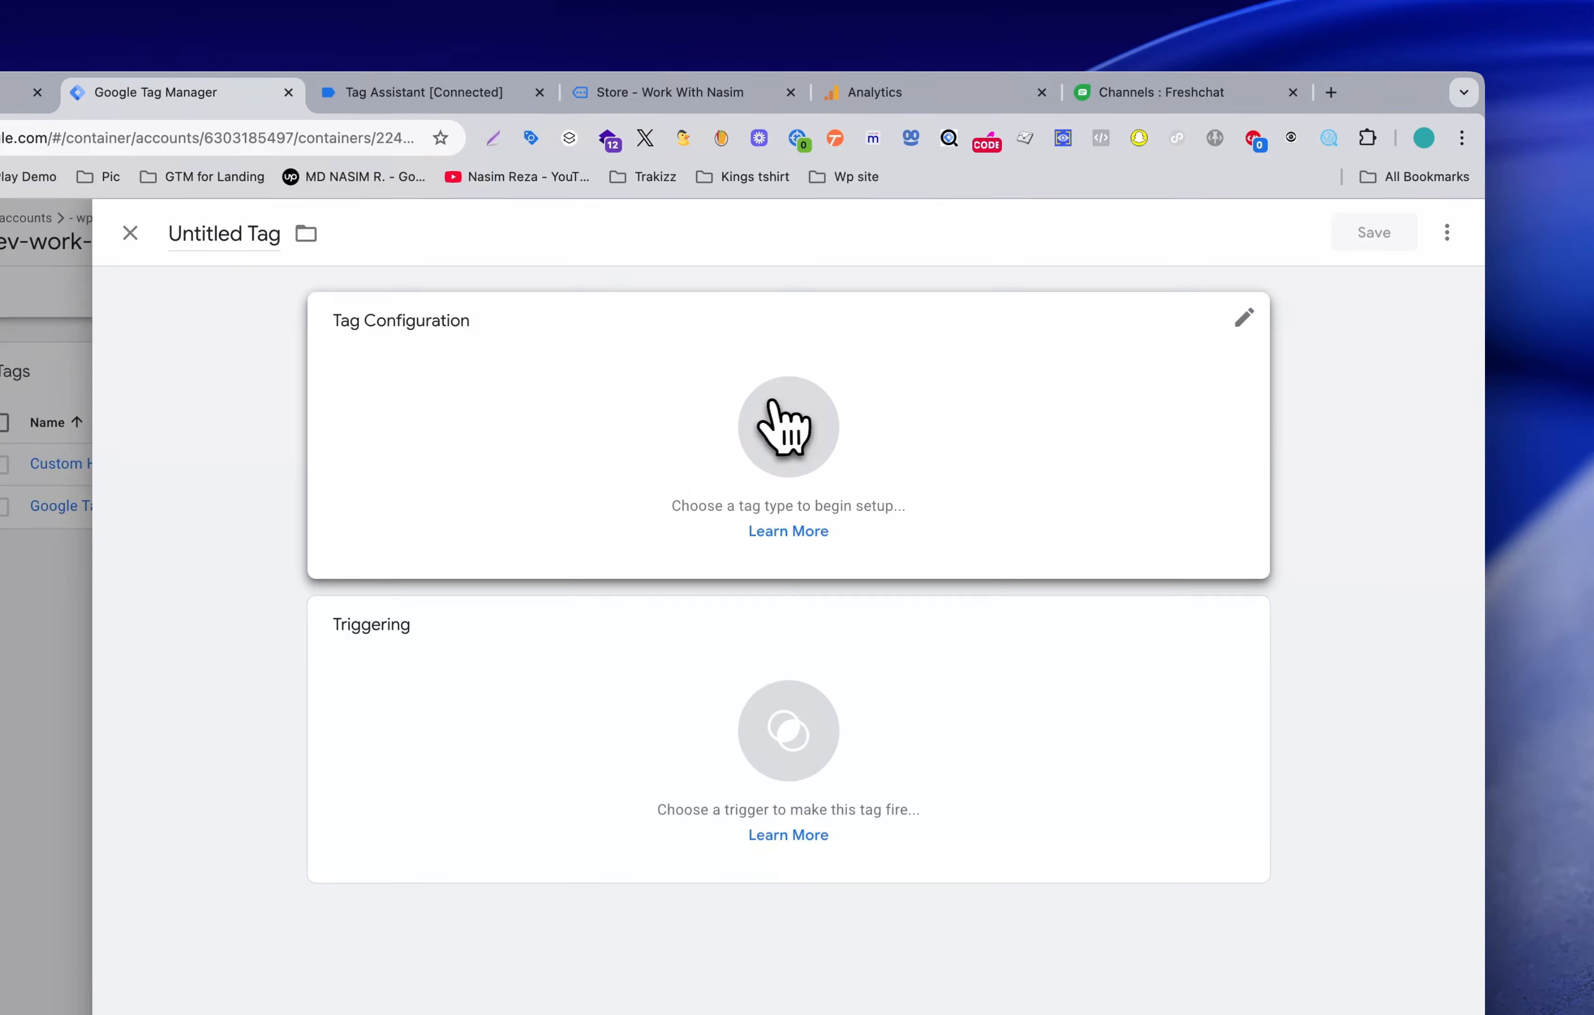
pyautogui.click(783, 429)
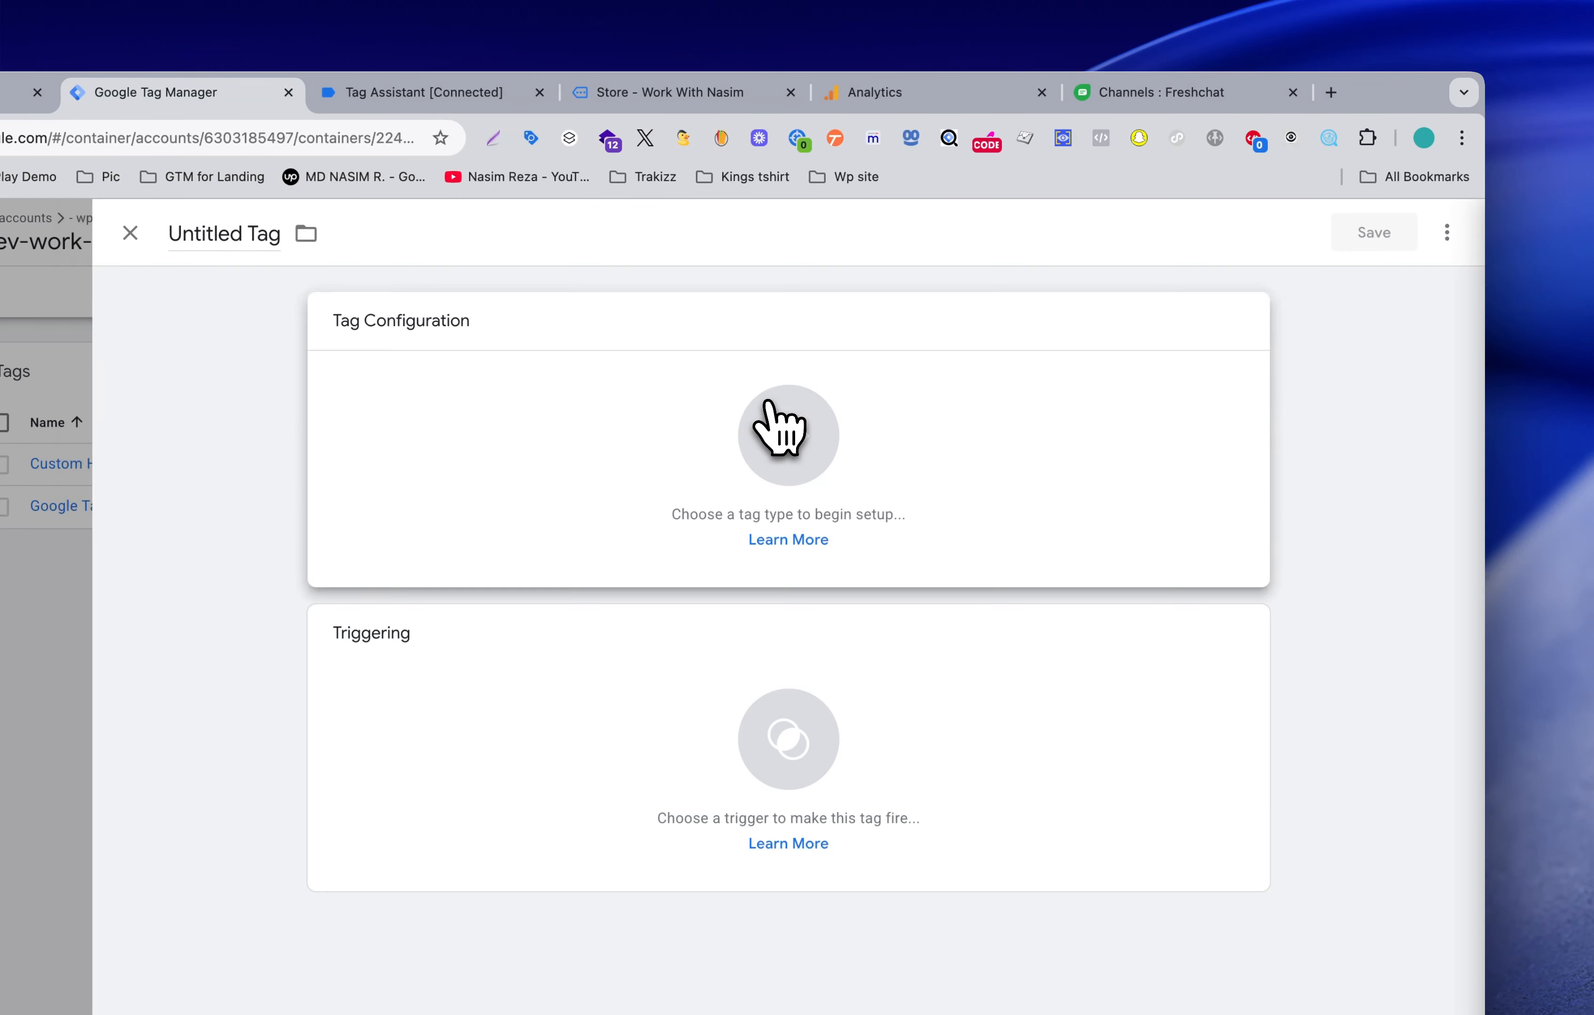
pyautogui.click(1023, 422)
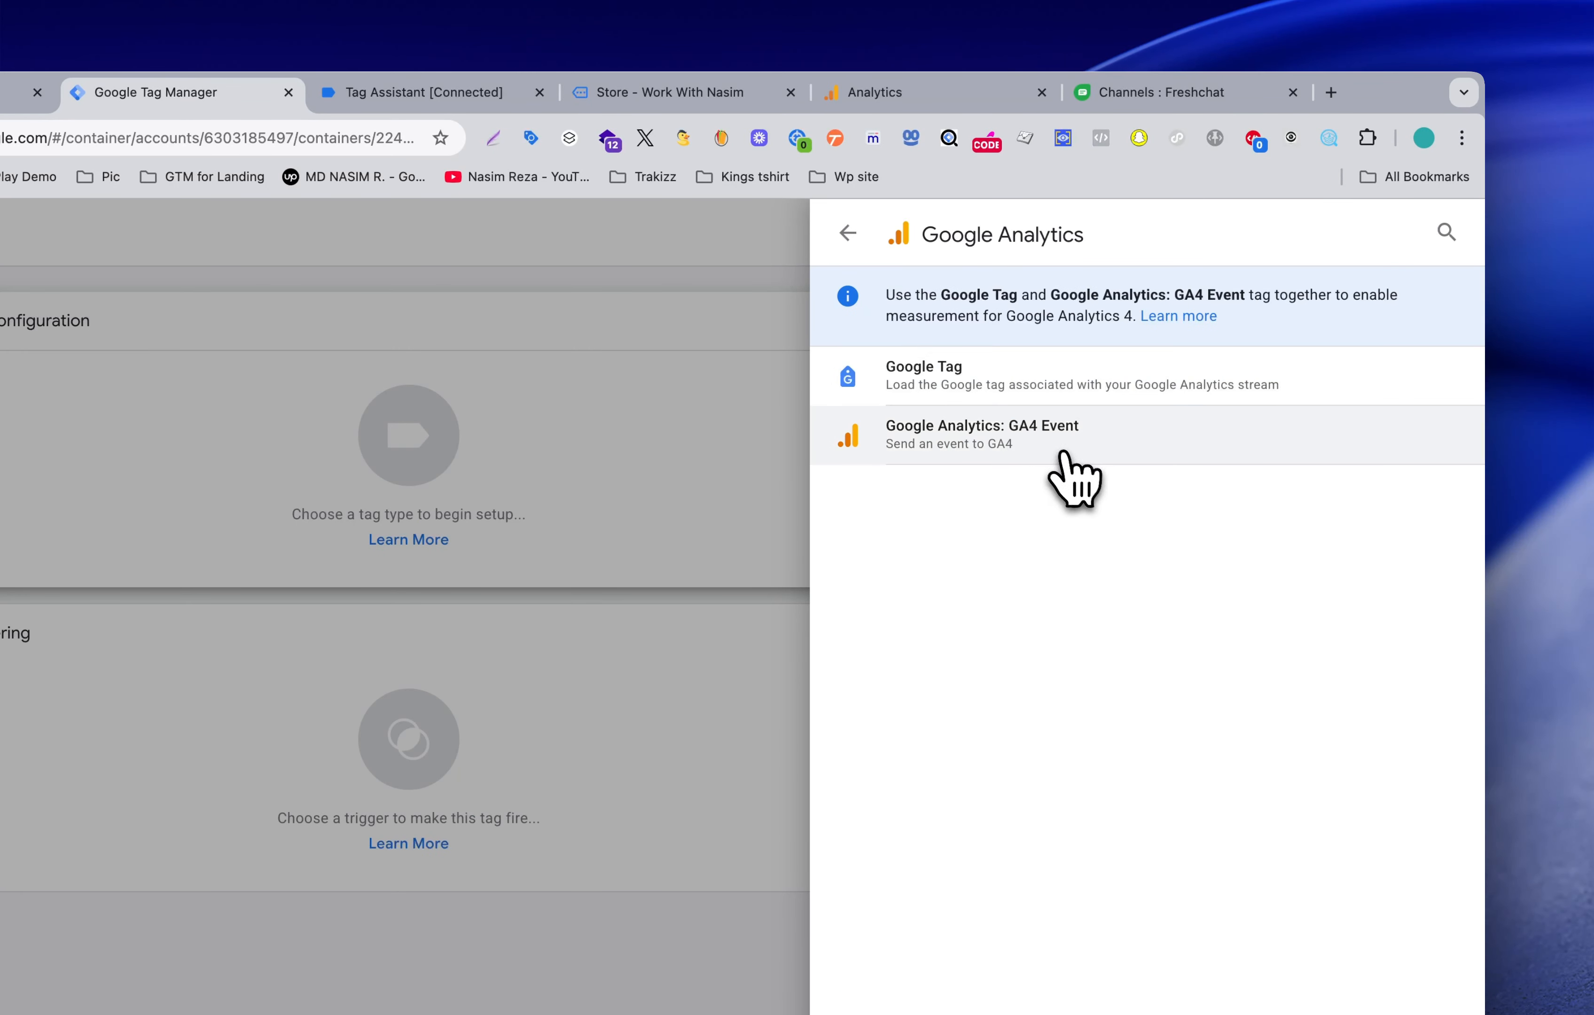
pyautogui.click(1025, 429)
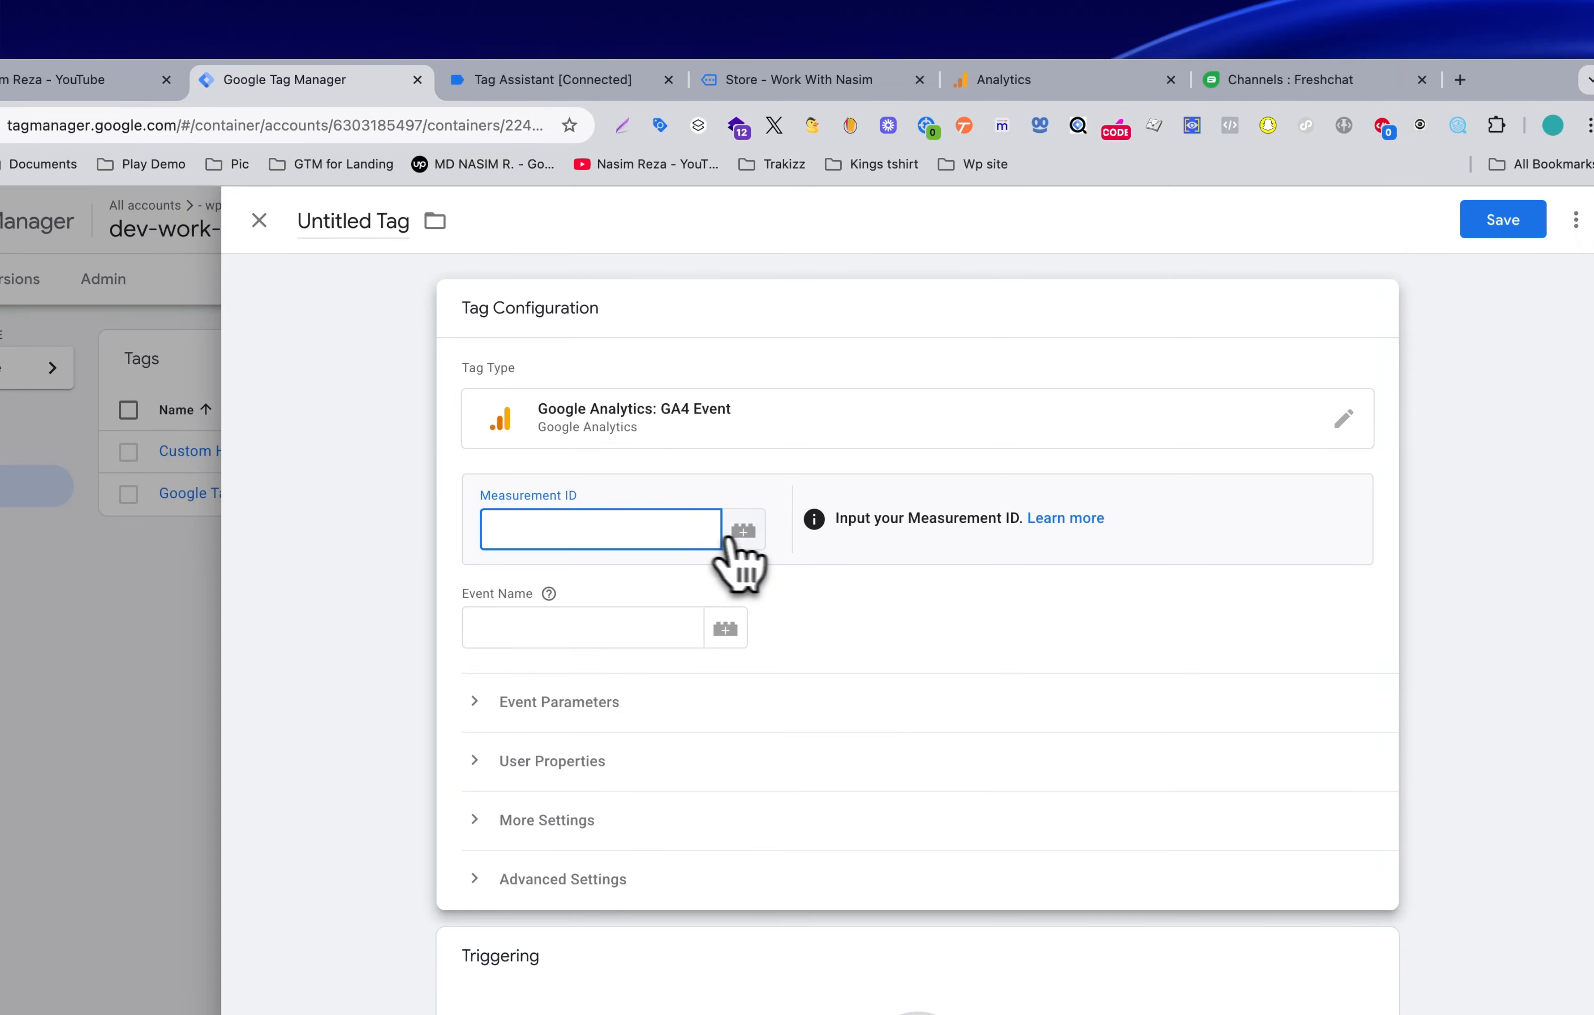
pyautogui.click(743, 533)
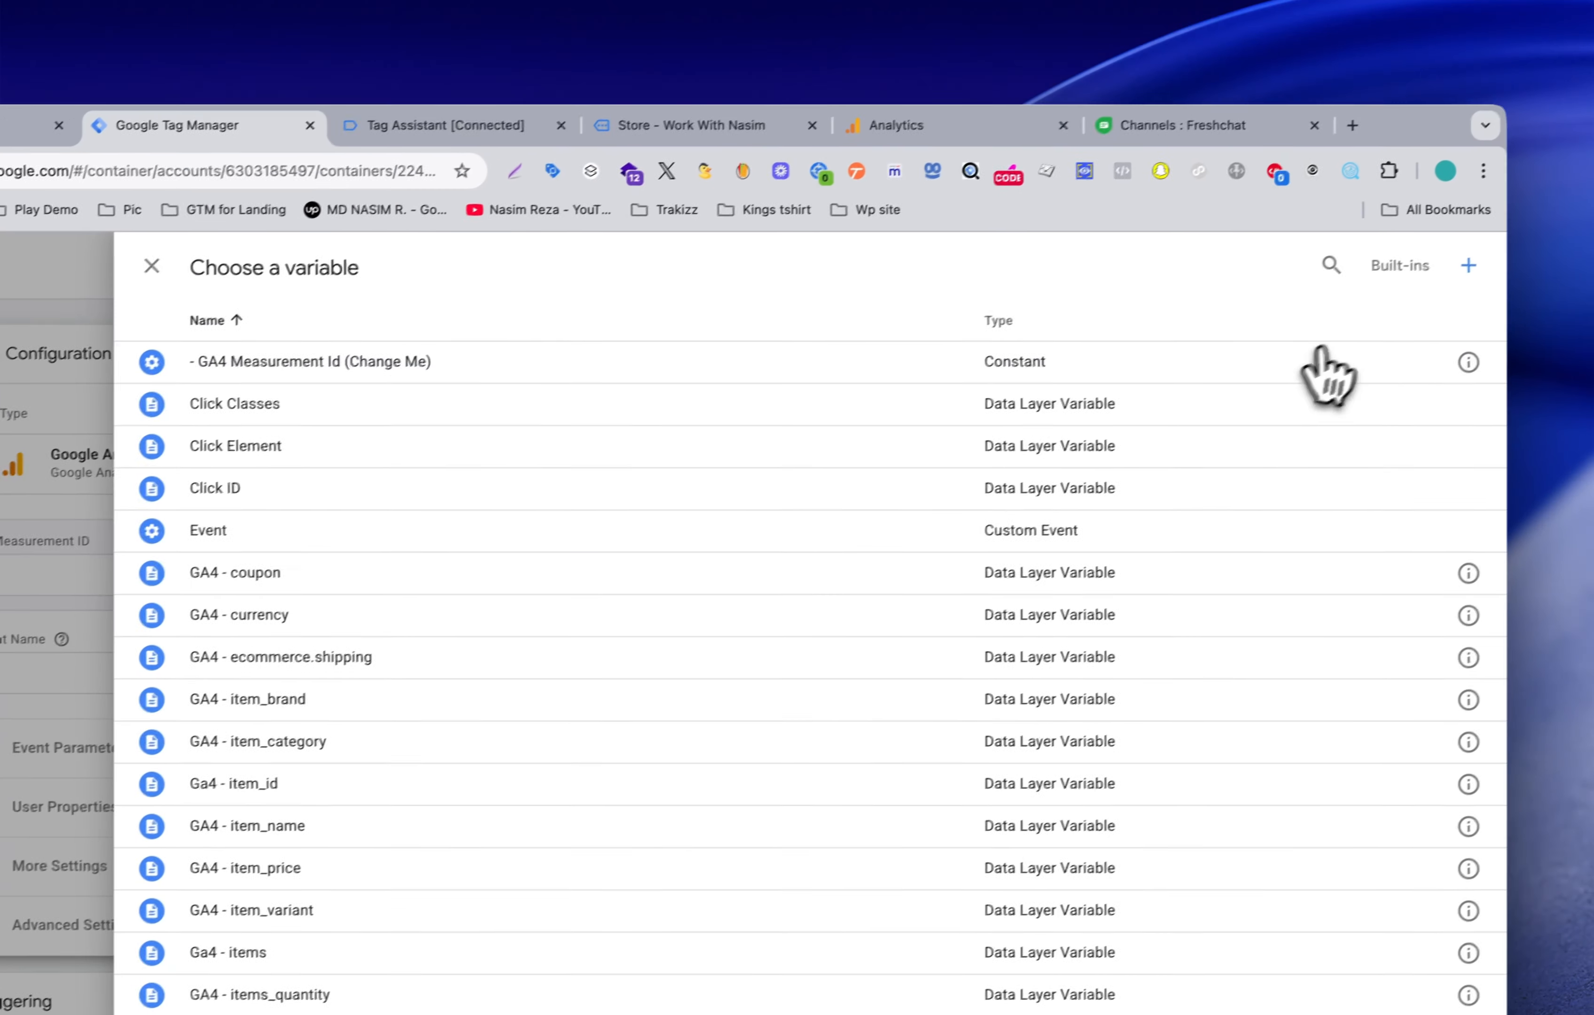
pyautogui.click(1439, 220)
pyautogui.write('goog')
pyautogui.press('BackSpace')
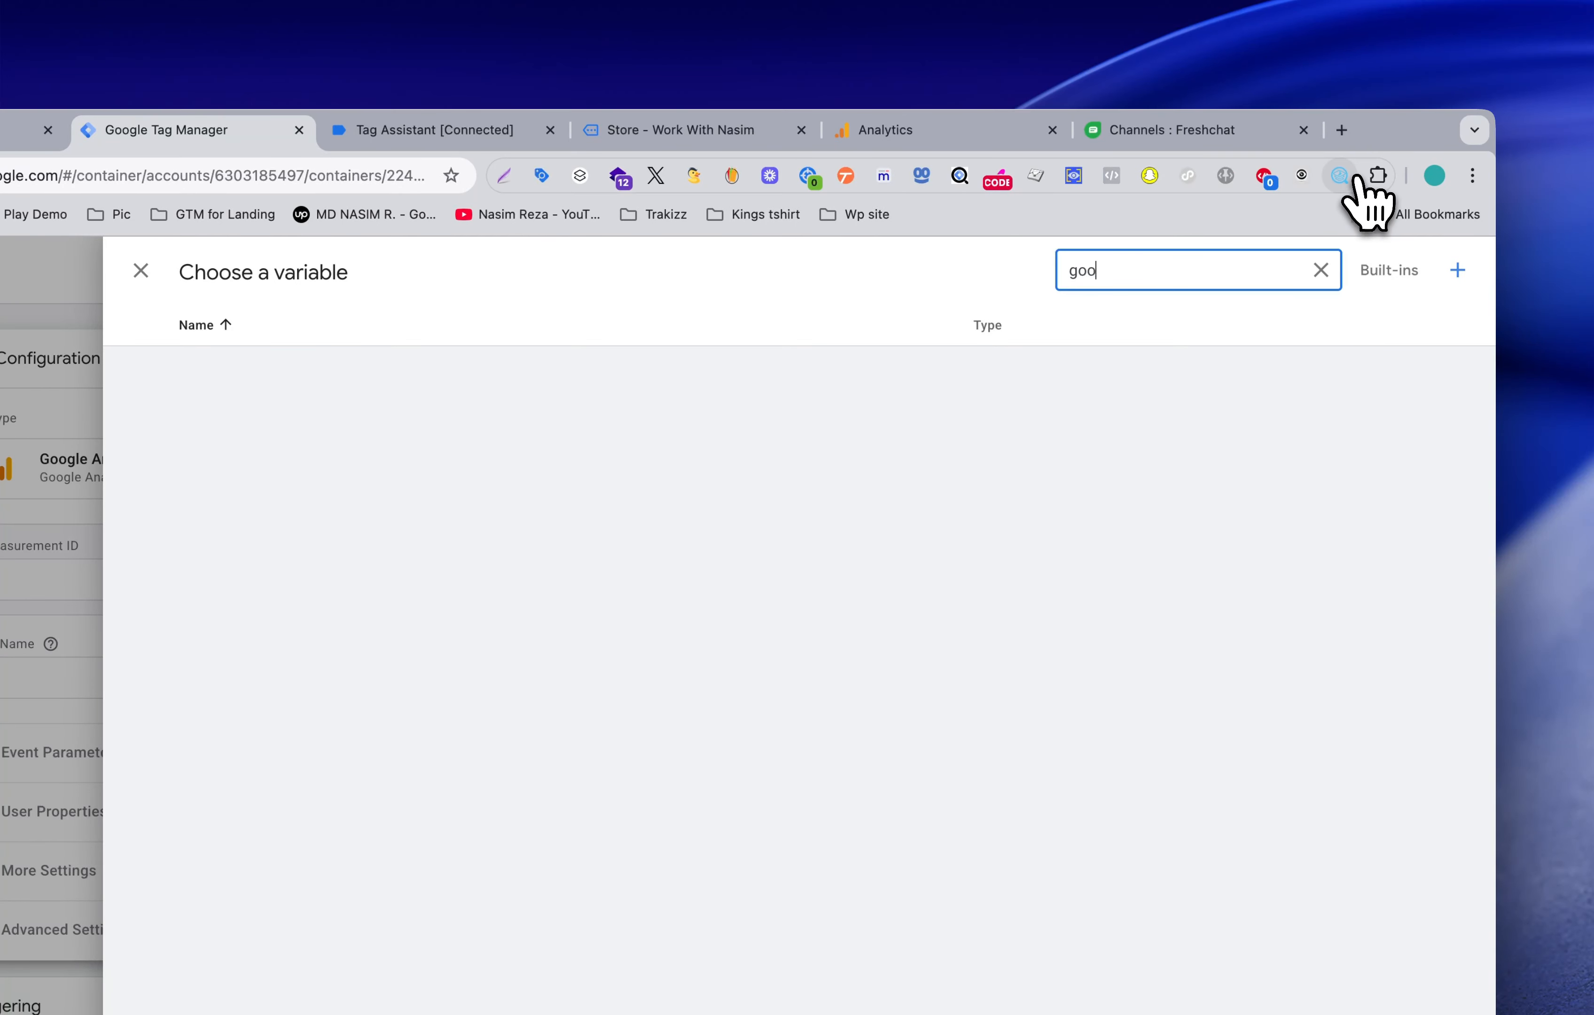
pyautogui.press('BackSpace')
pyautogui.press('BackSpace')
pyautogui.press('BackSpace')
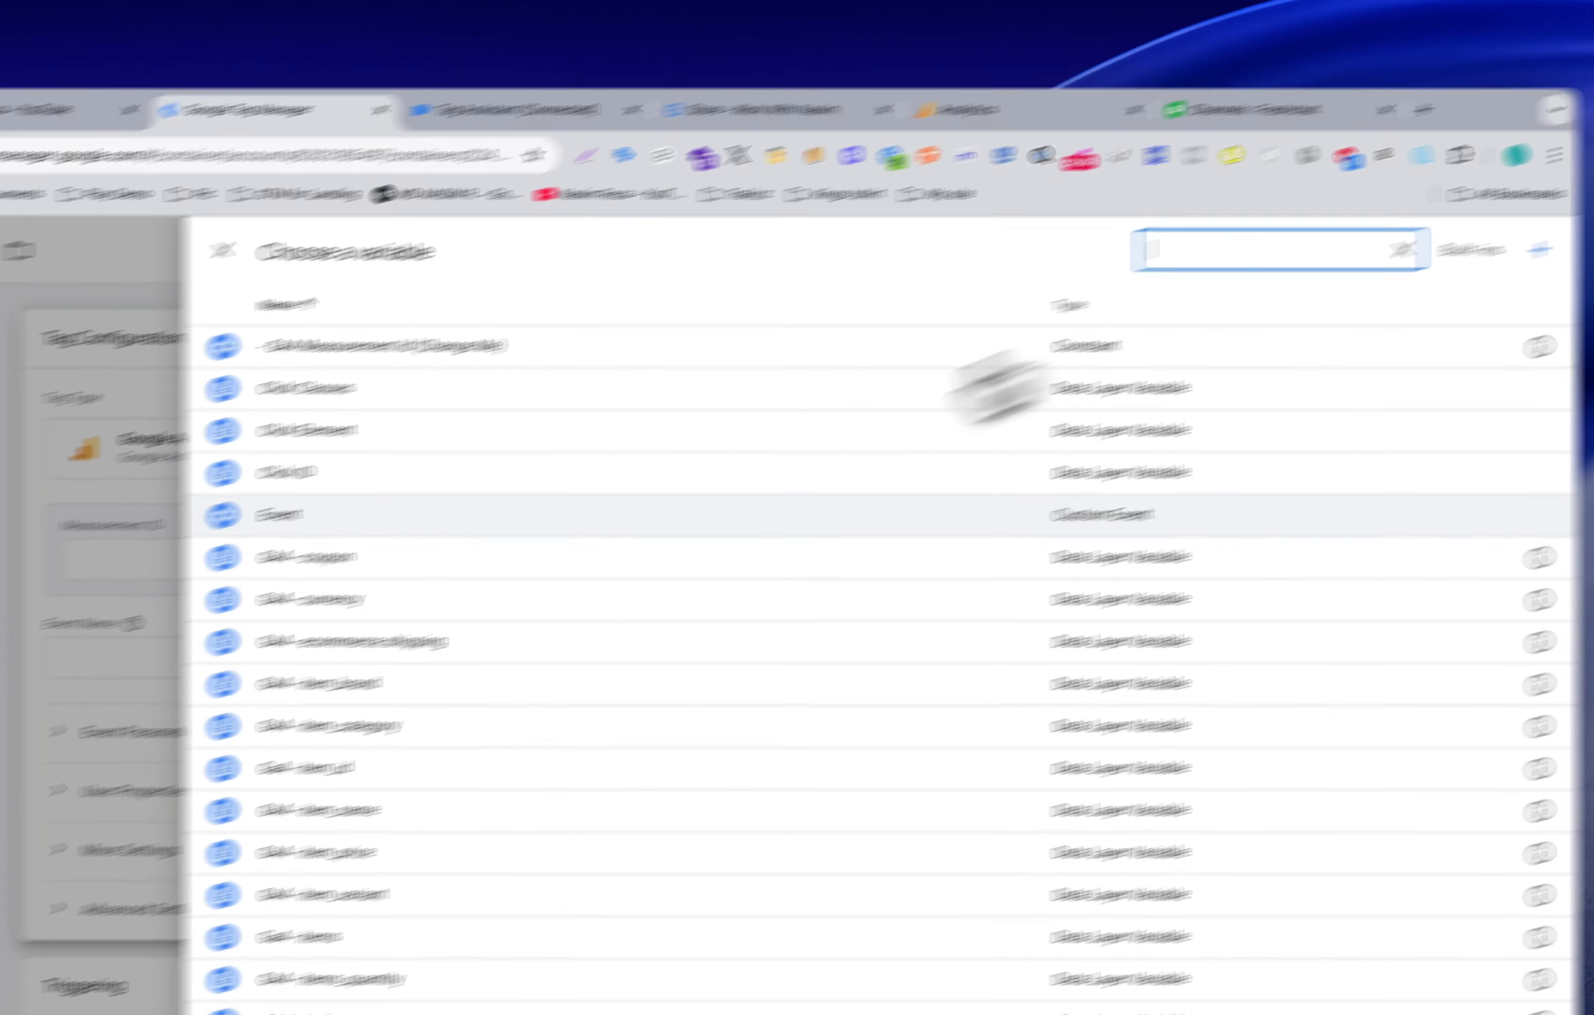
pyautogui.click(353, 507)
pyautogui.click(366, 517)
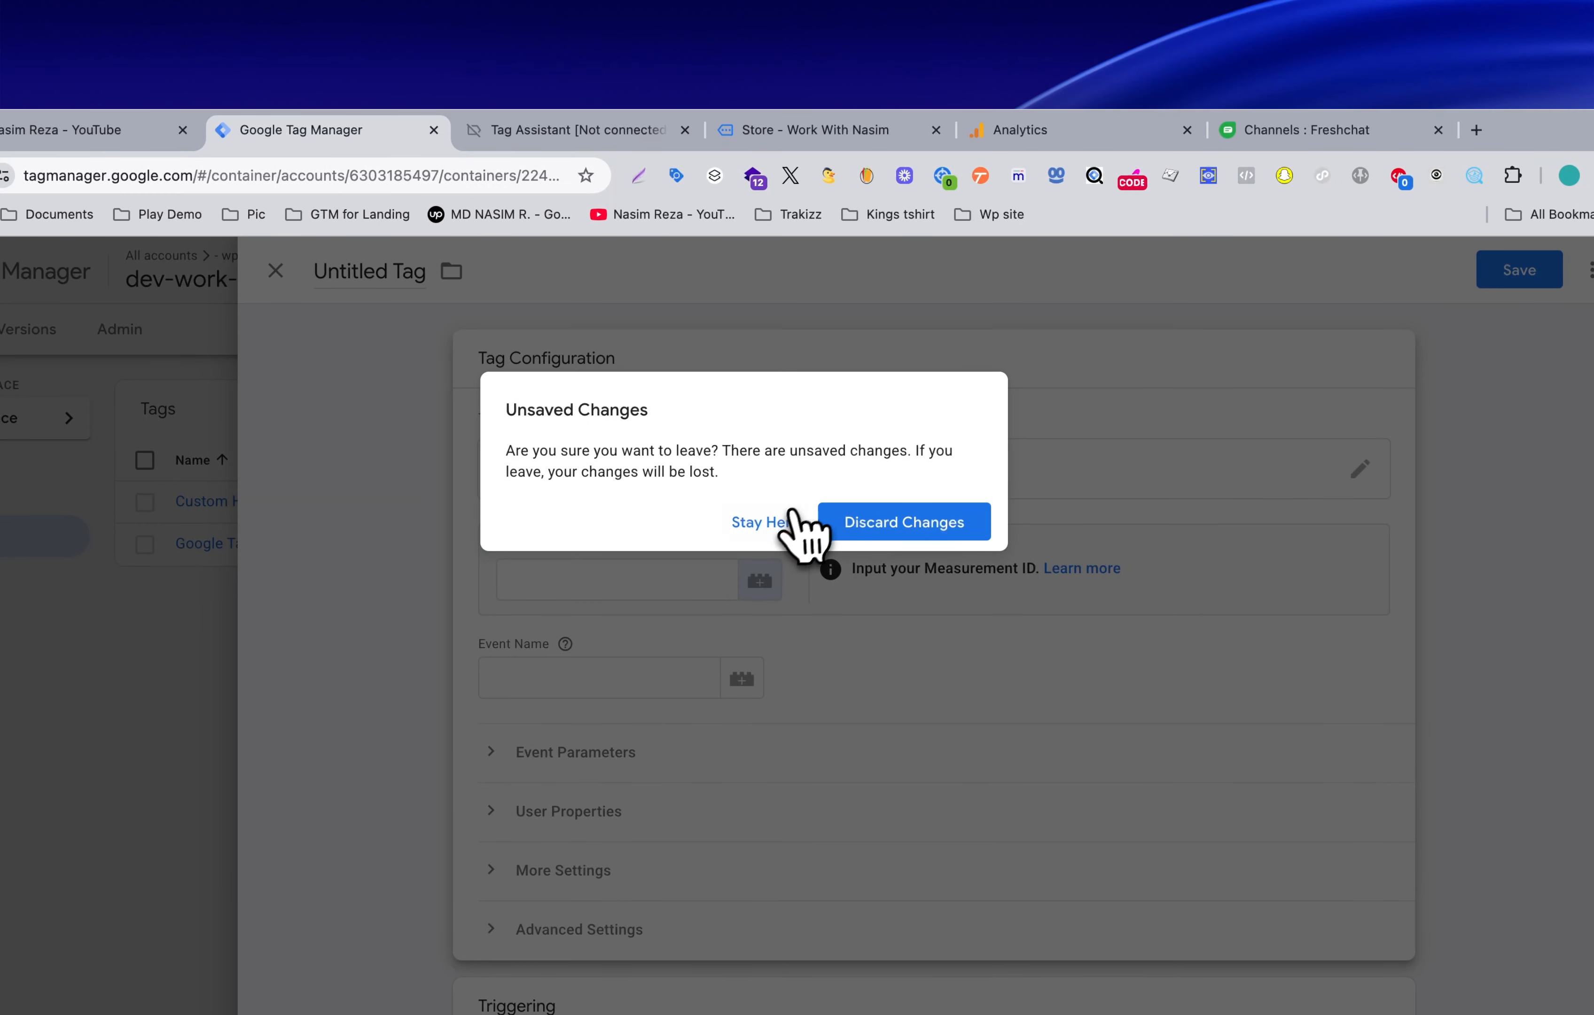
pyautogui.click(791, 520)
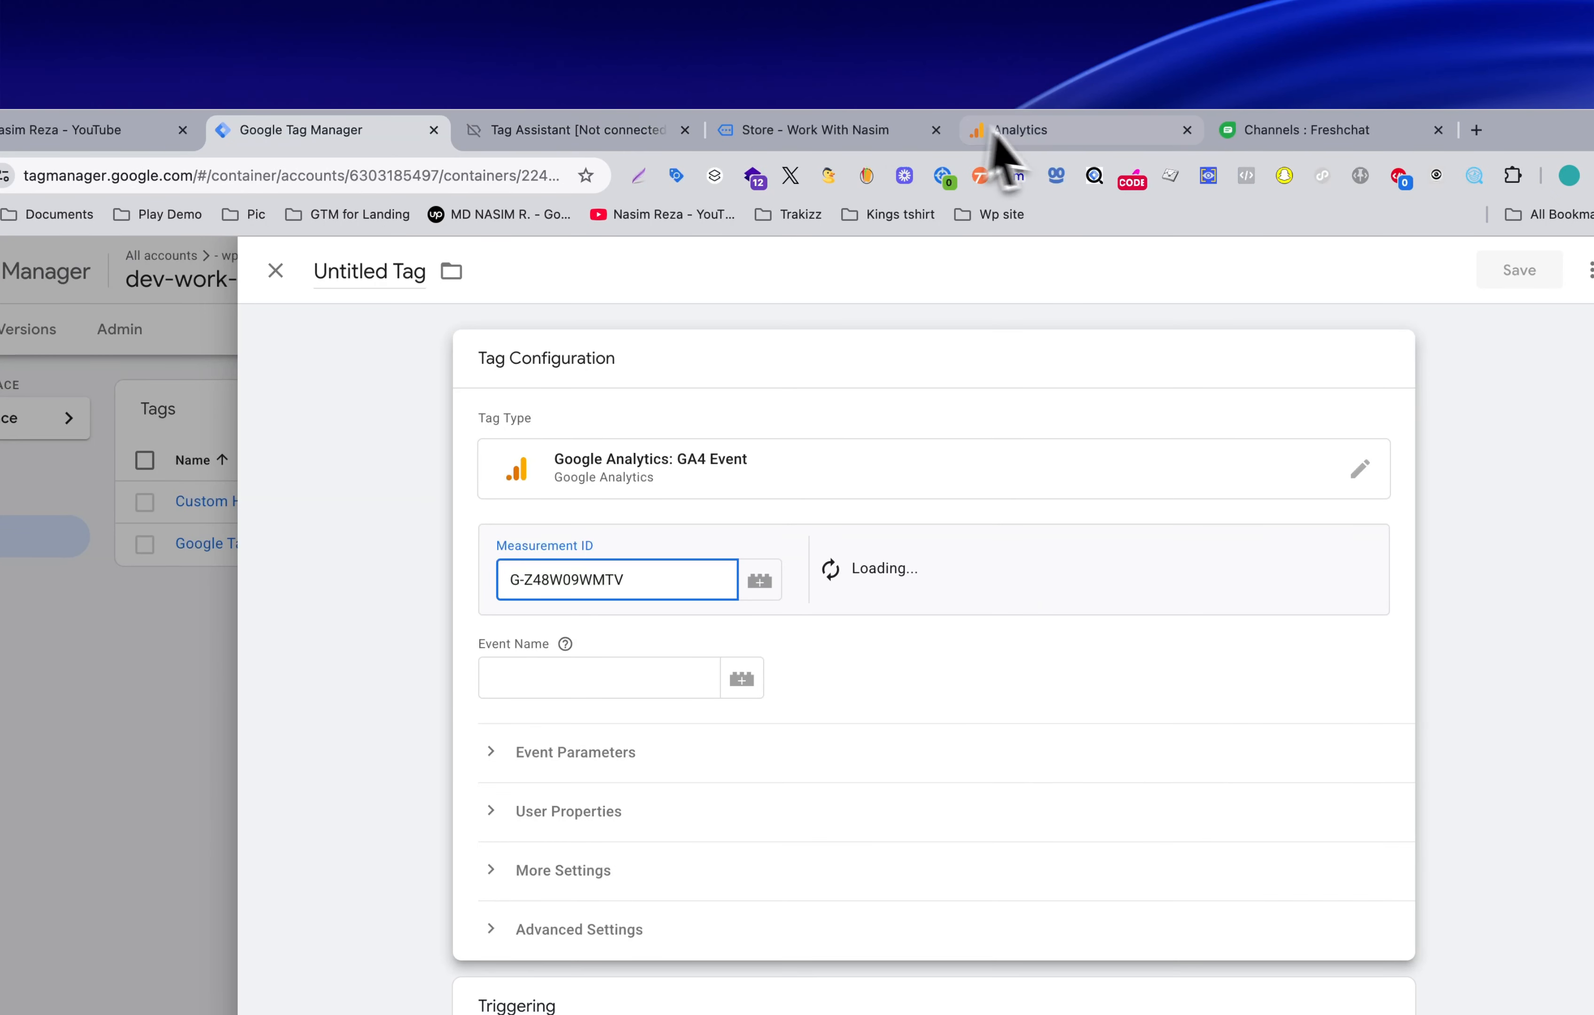
# Step: Copy the demo test stream's measurement ID from Analytics and use G-Z48W09WMTV as the GA4 Event tag's Measurement ID
pyautogui.click(1033, 139)
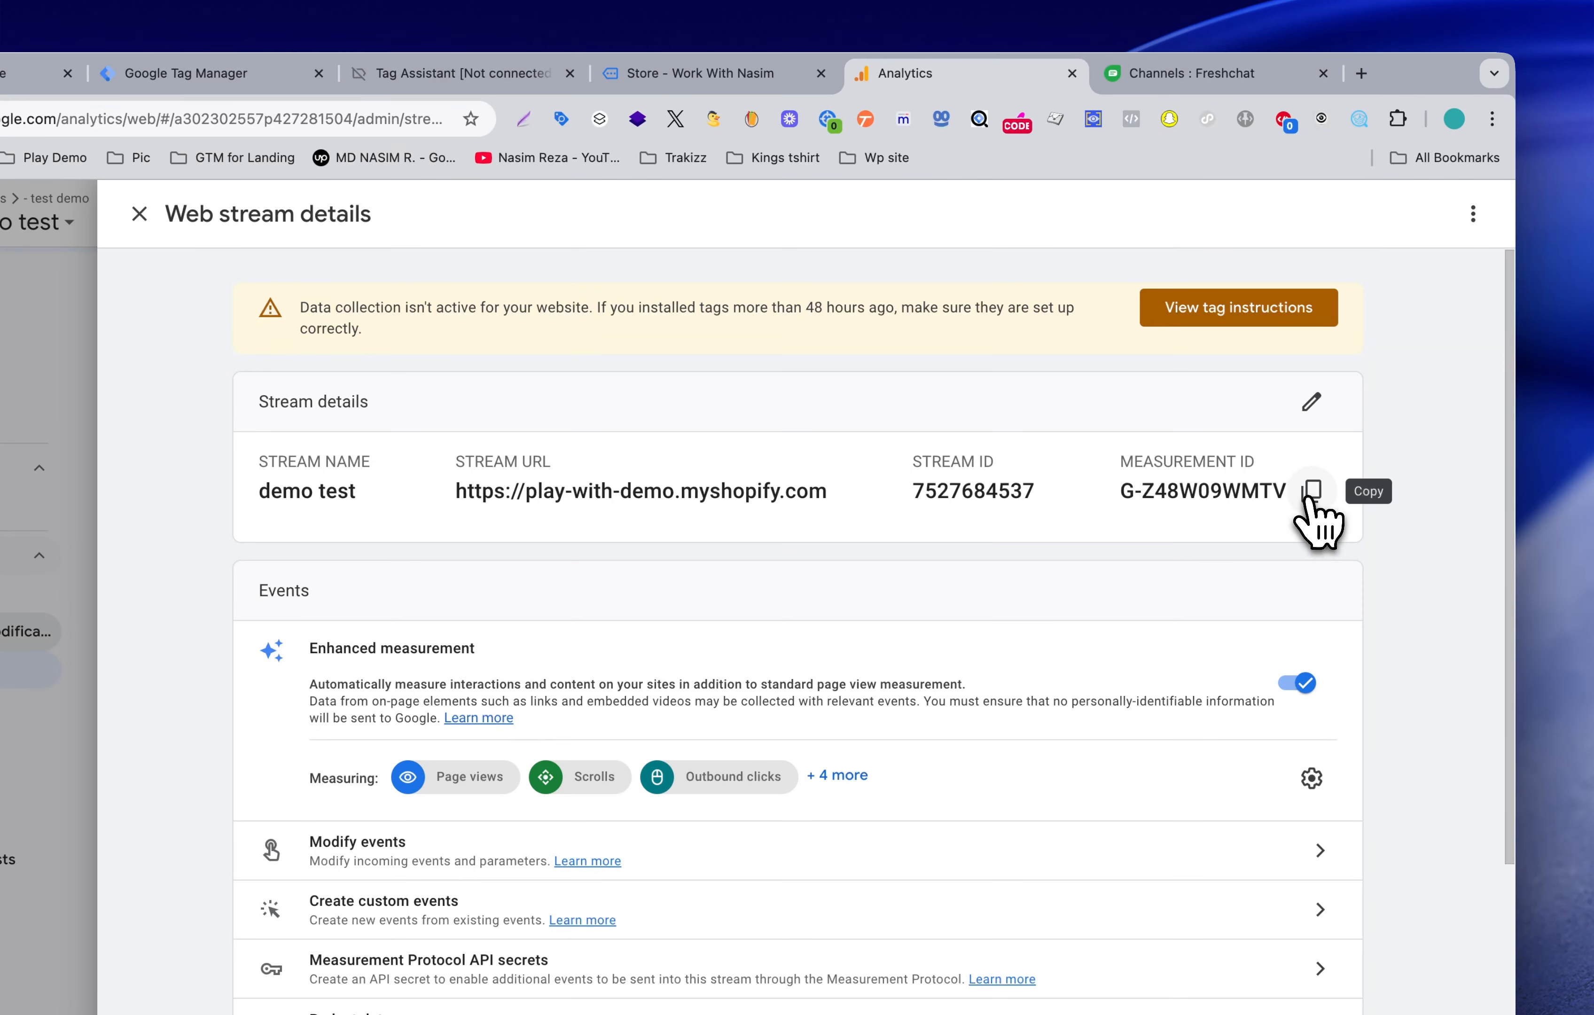
pyautogui.click(1309, 520)
pyautogui.click(238, 87)
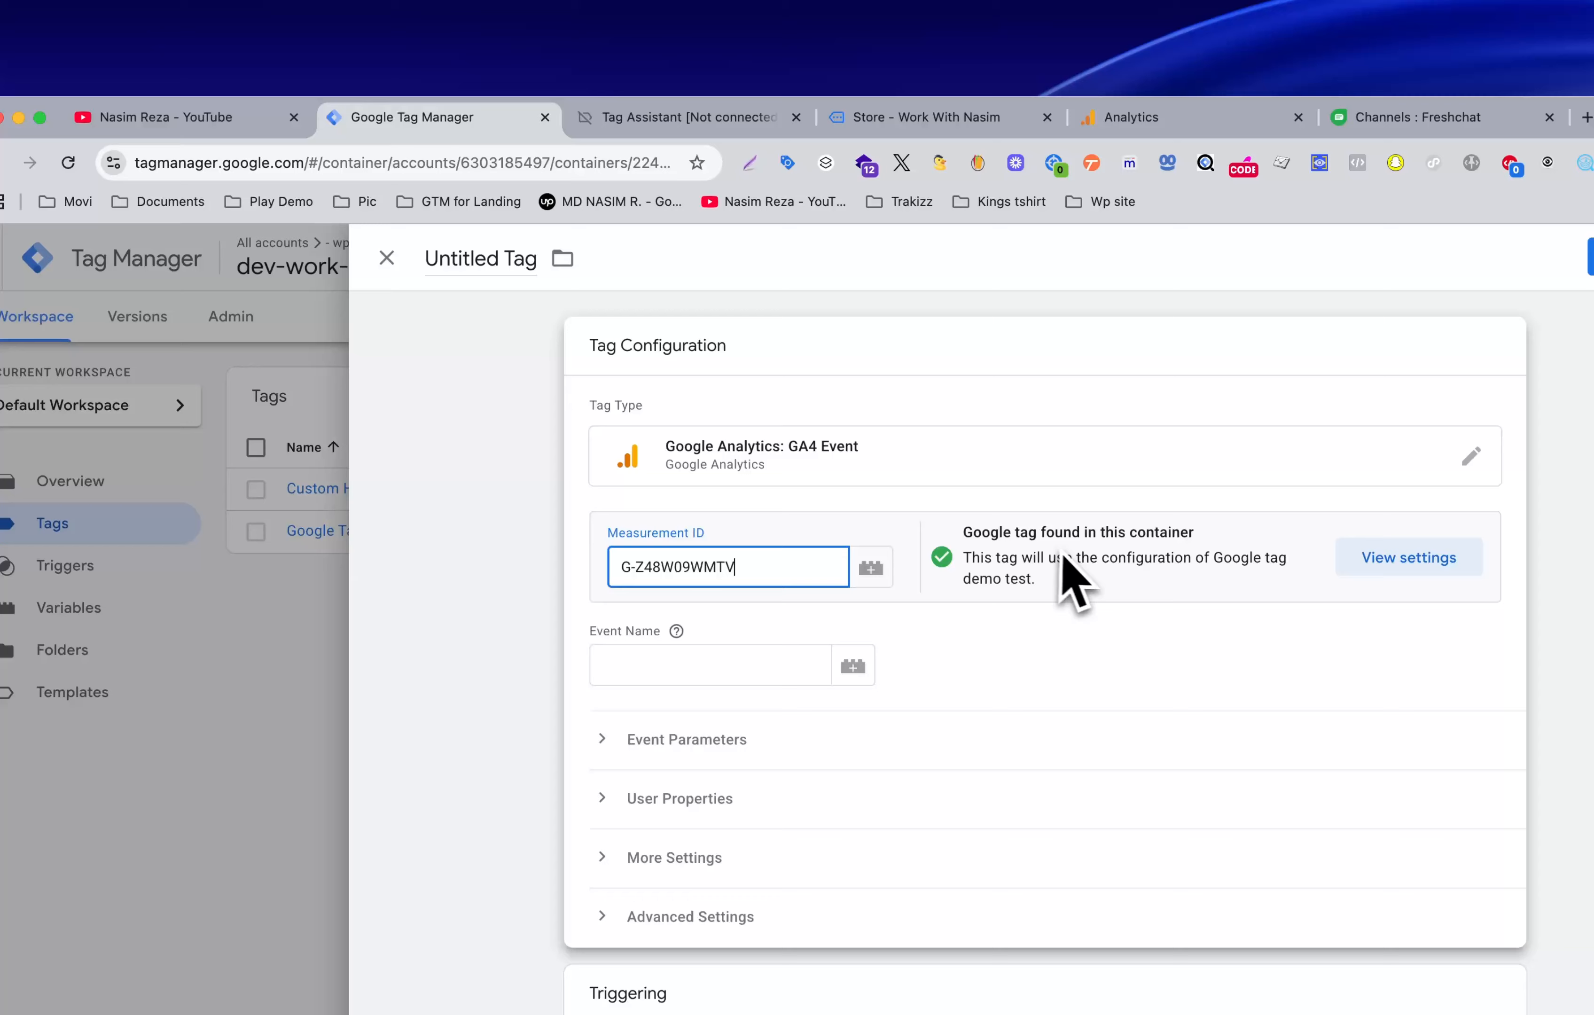
# Step: Switch to Tag Assistant and examine the freshEvent_type value in the data layer of the individual freshChat_Event entries
pyautogui.click(710, 666)
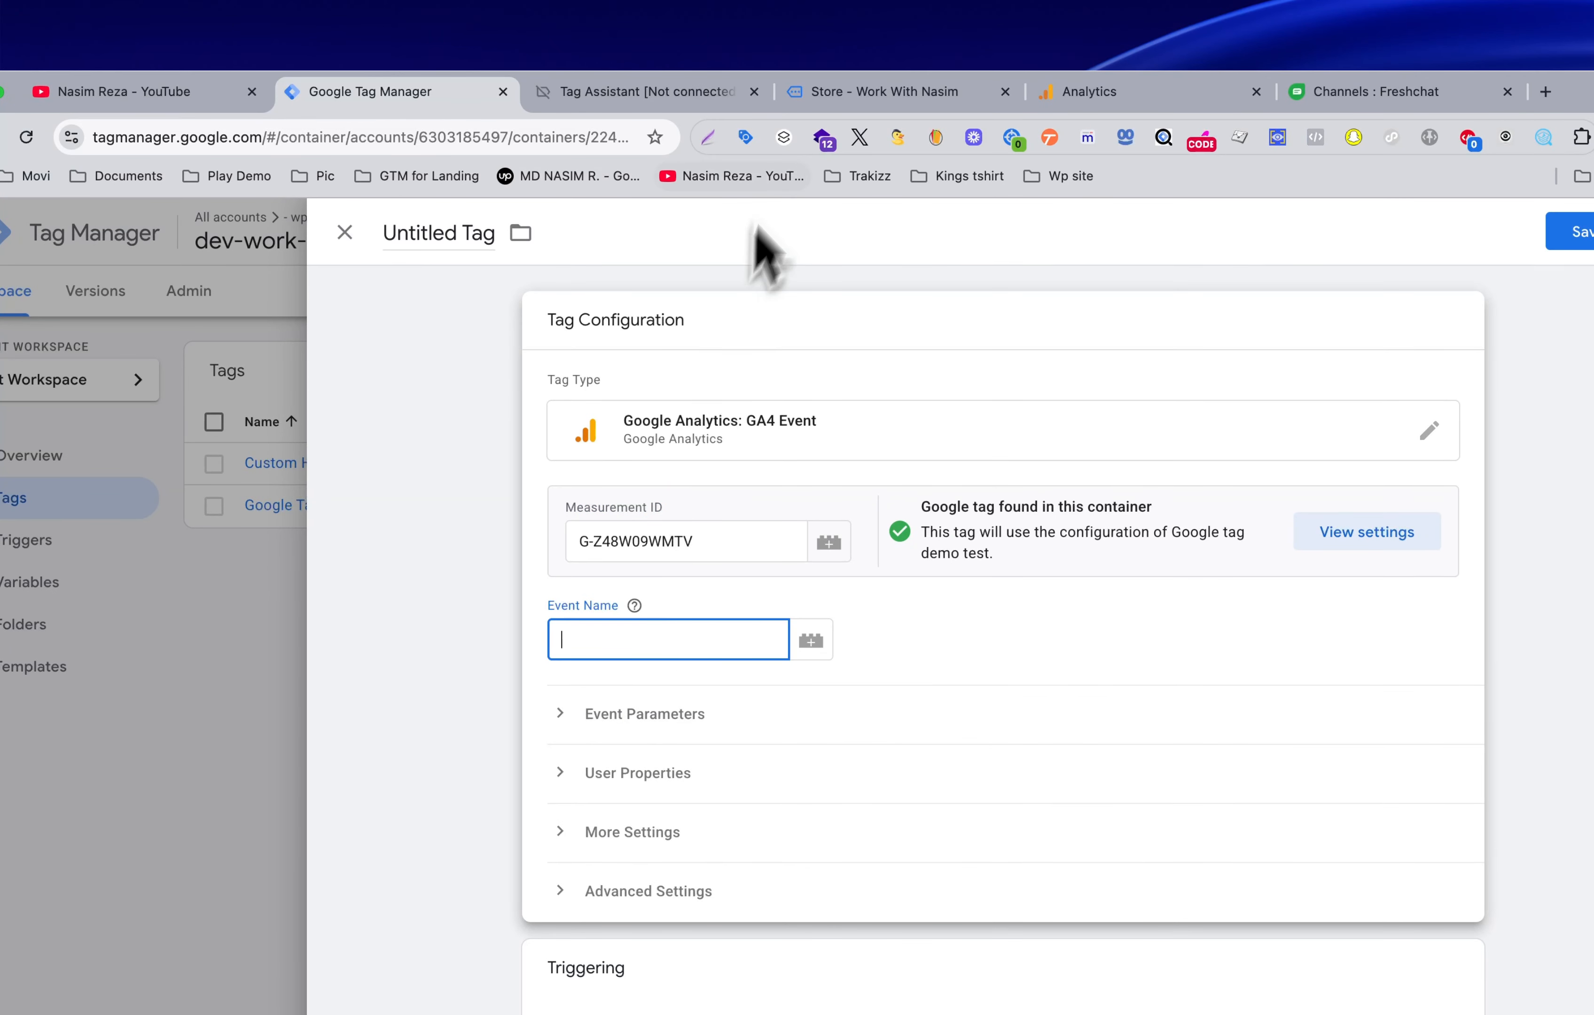
pyautogui.click(871, 93)
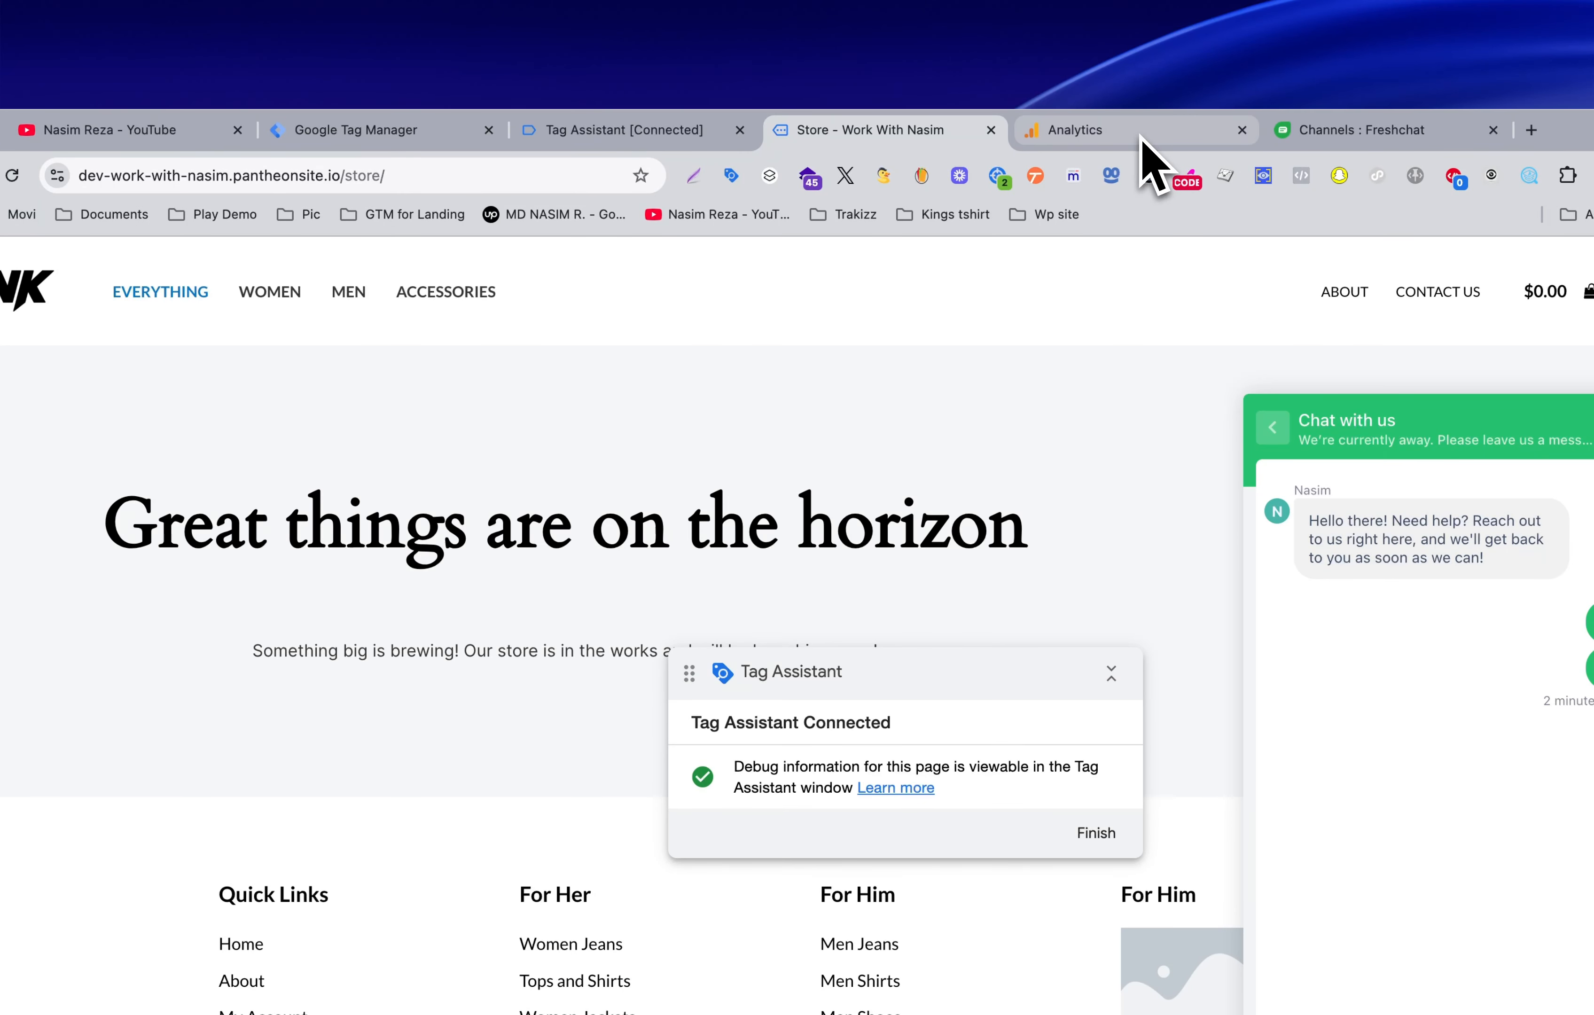
pyautogui.click(1141, 134)
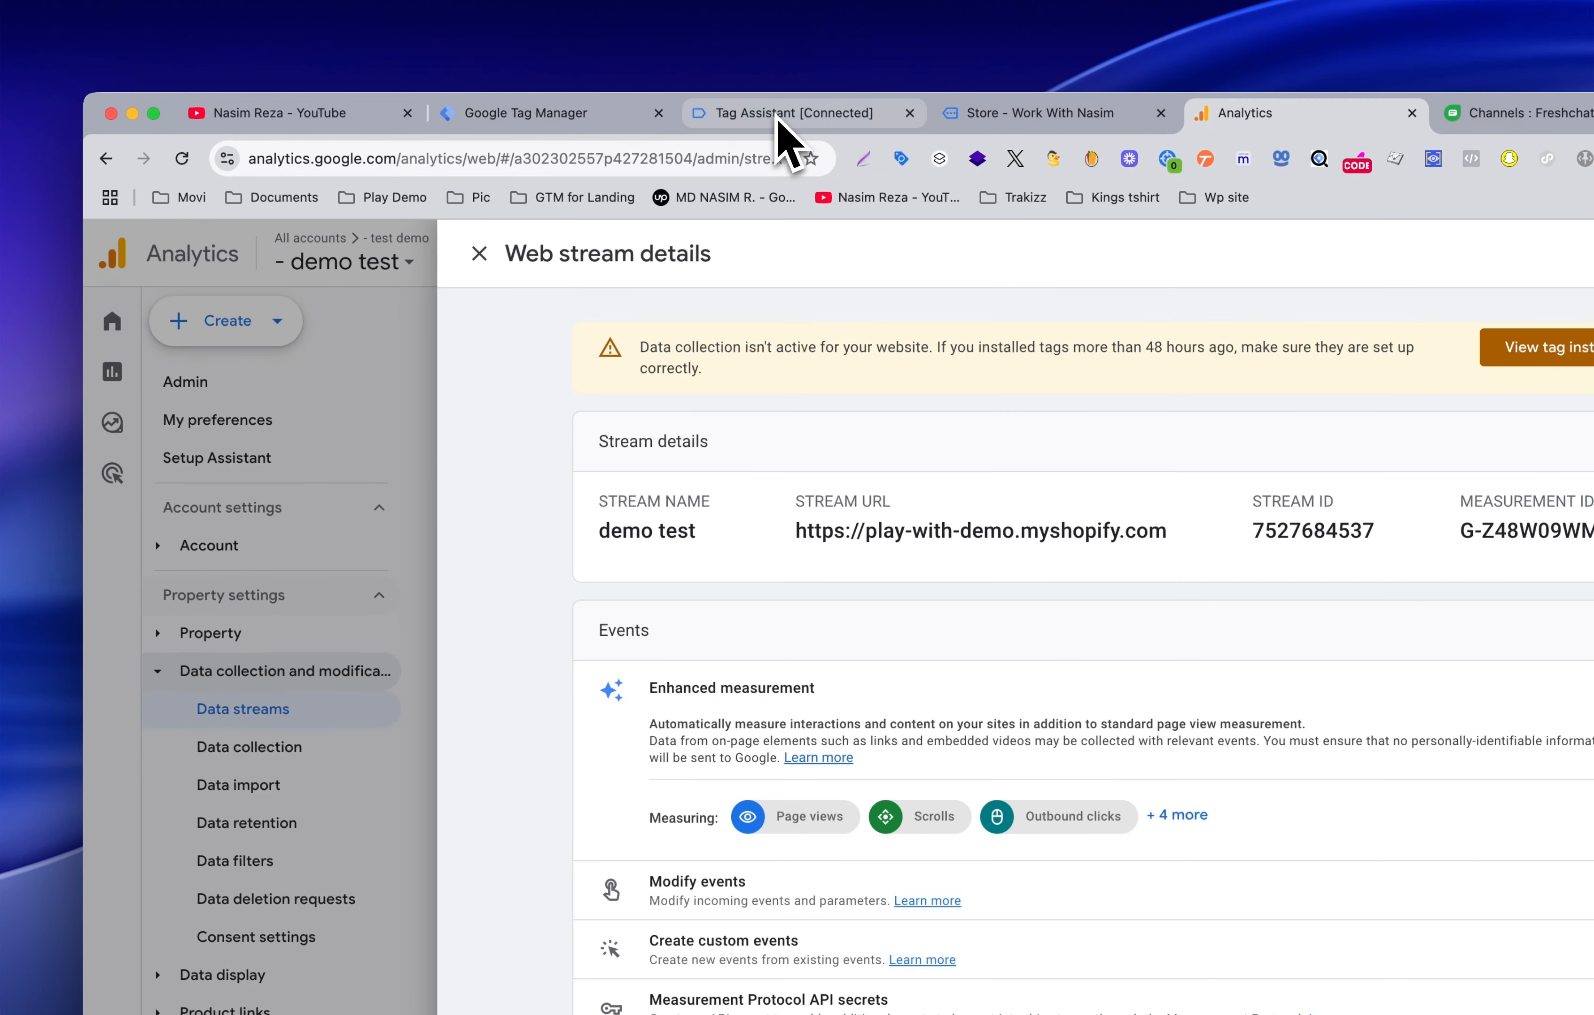
pyautogui.click(778, 115)
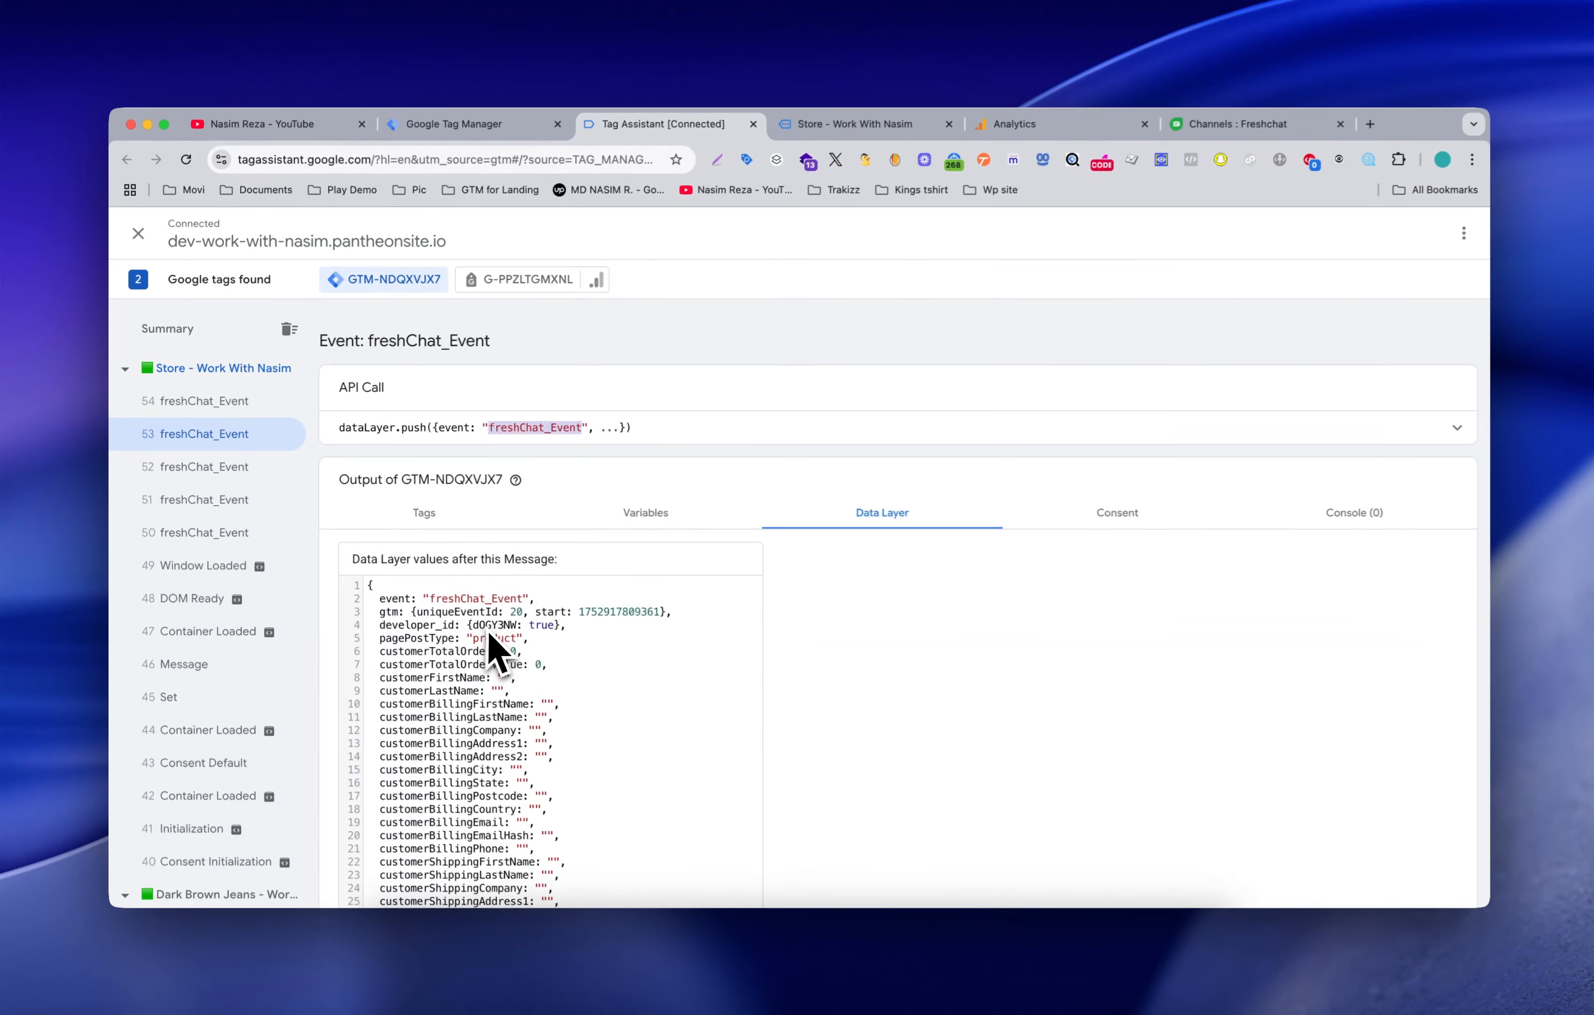
pyautogui.scroll(-5, 569, 676)
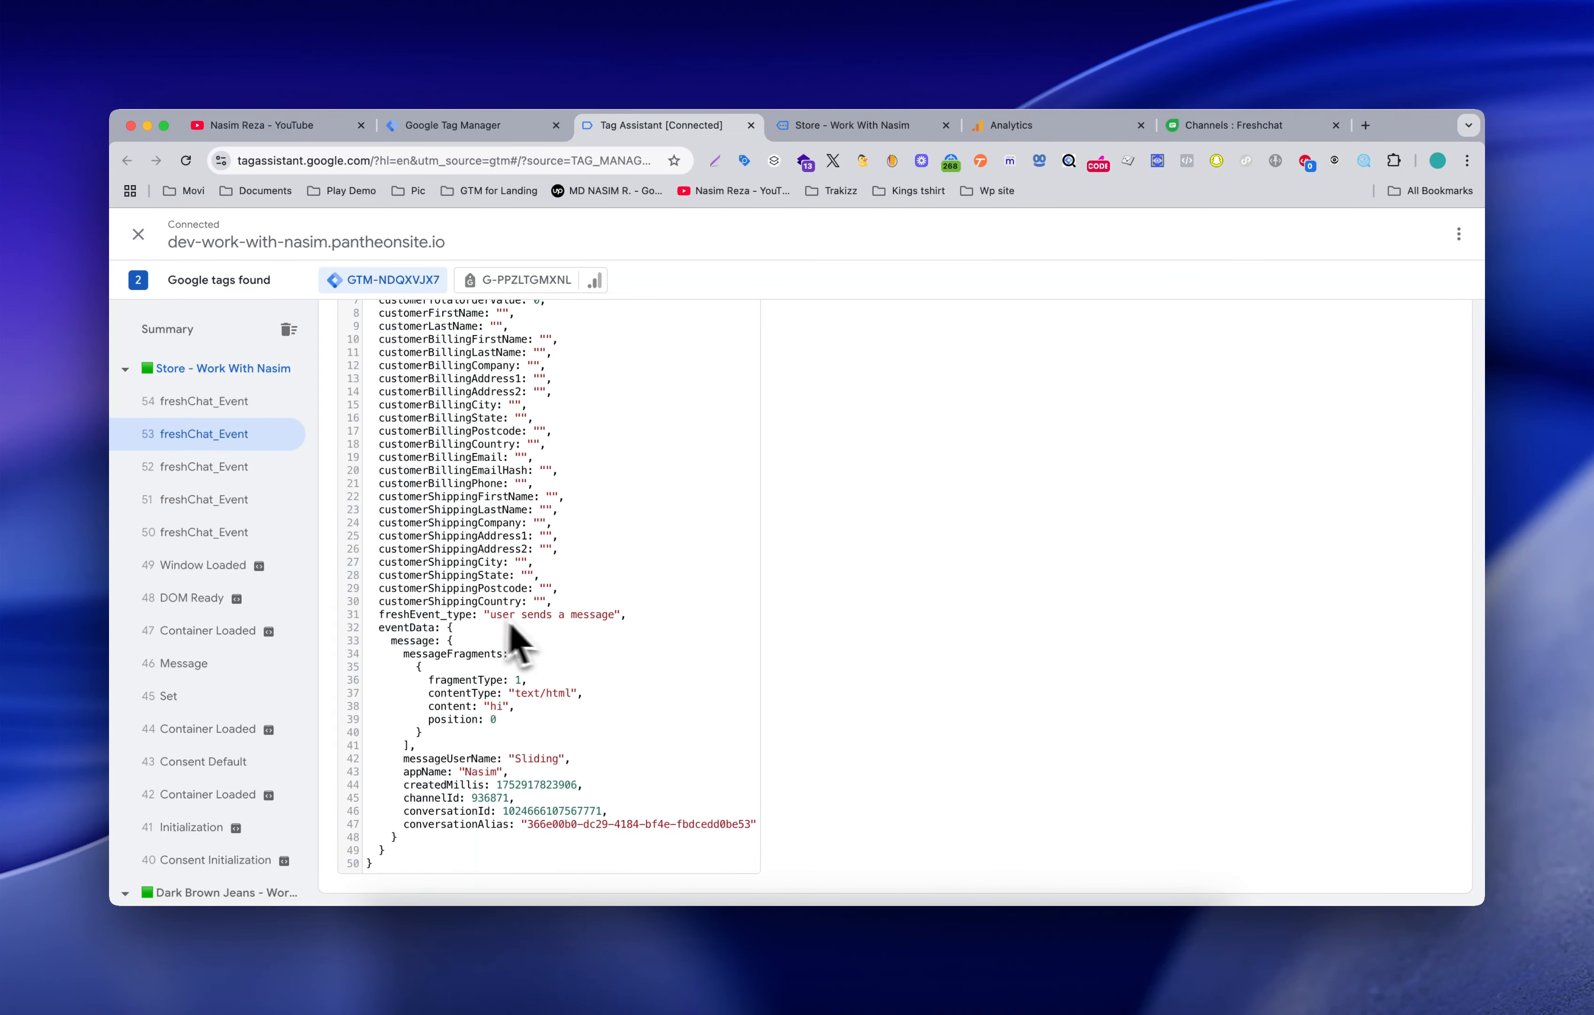
pyautogui.click(224, 468)
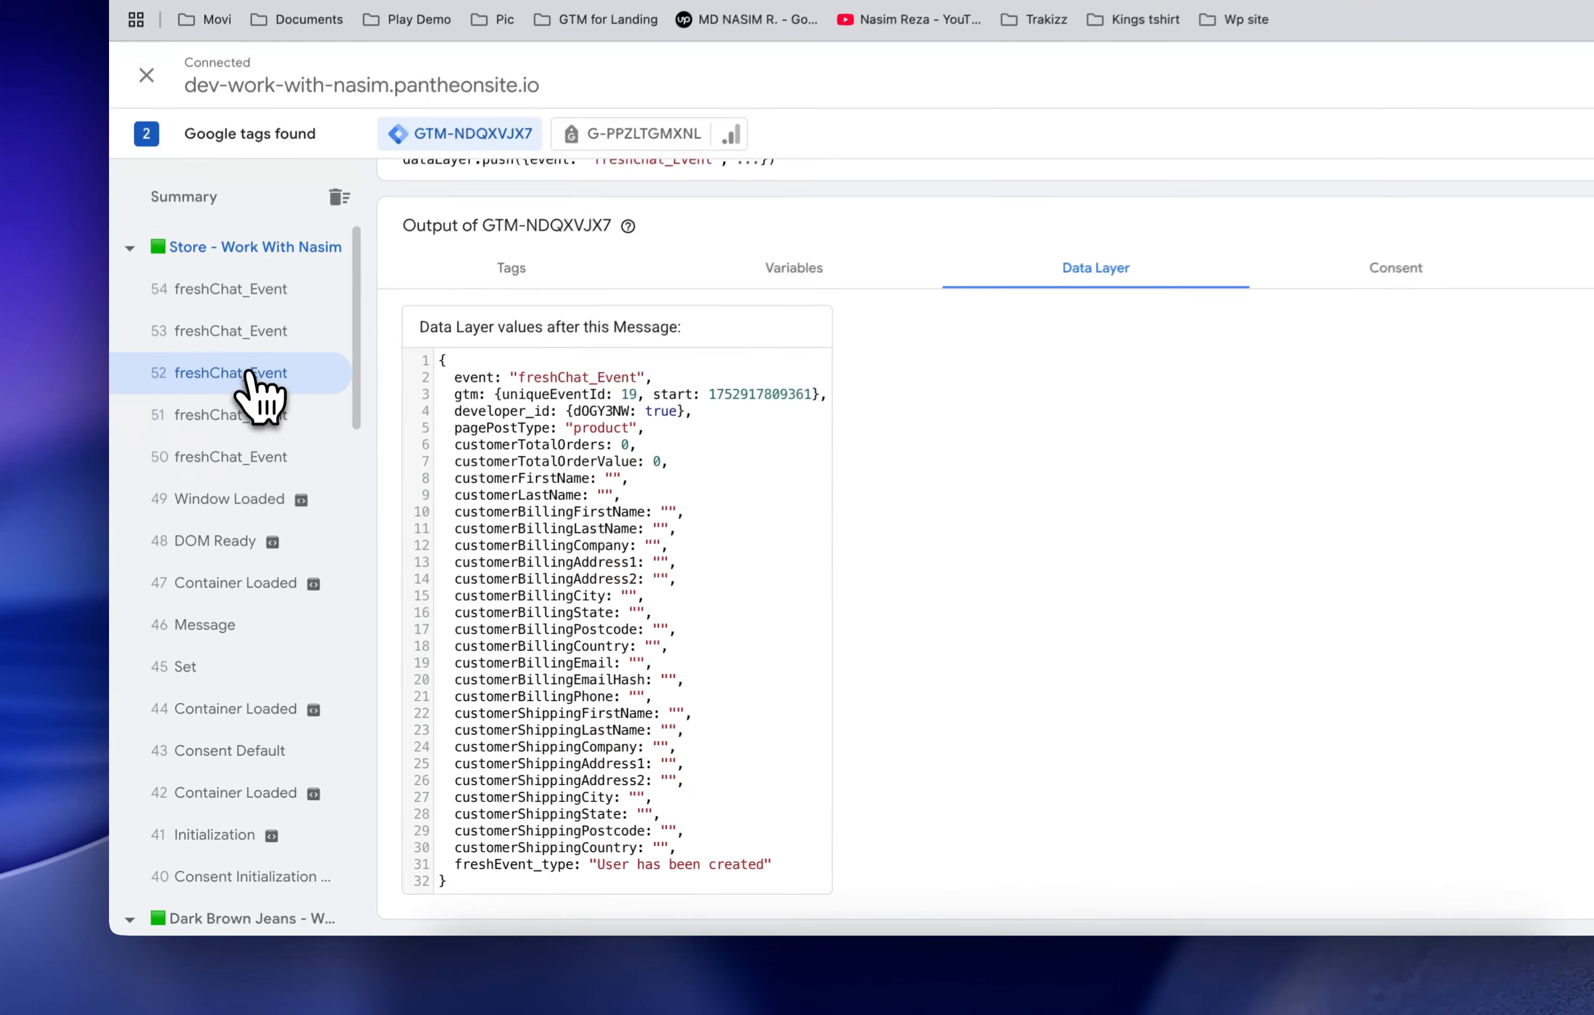
pyautogui.click(358, 457)
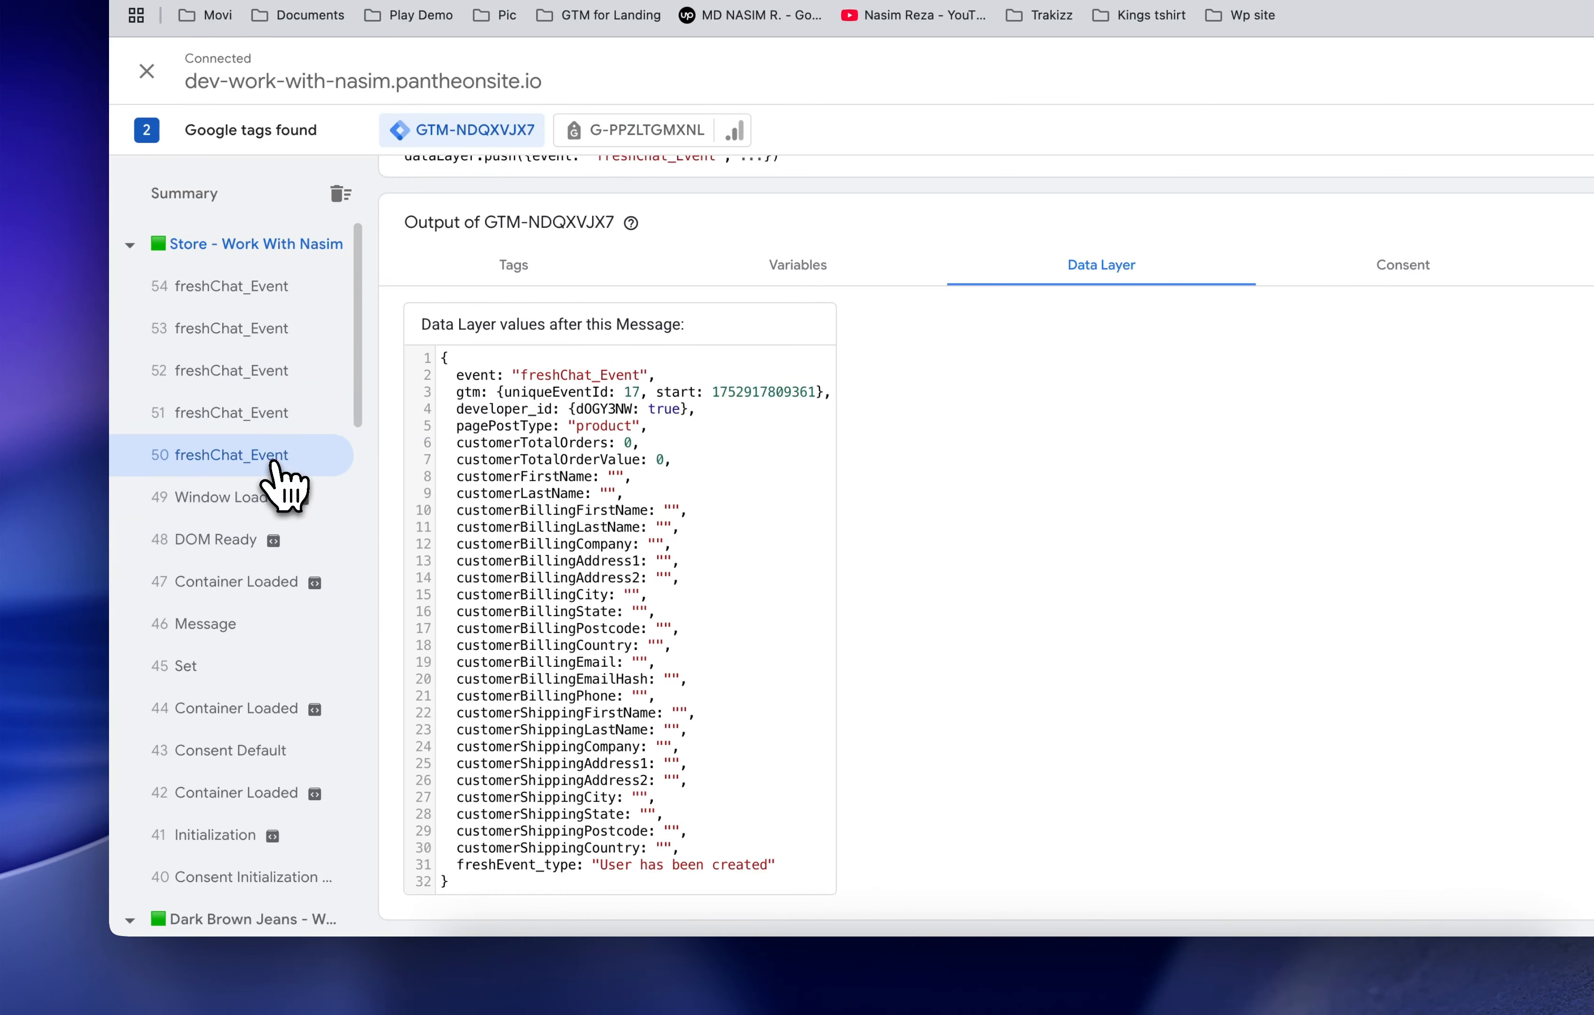
pyautogui.click(288, 412)
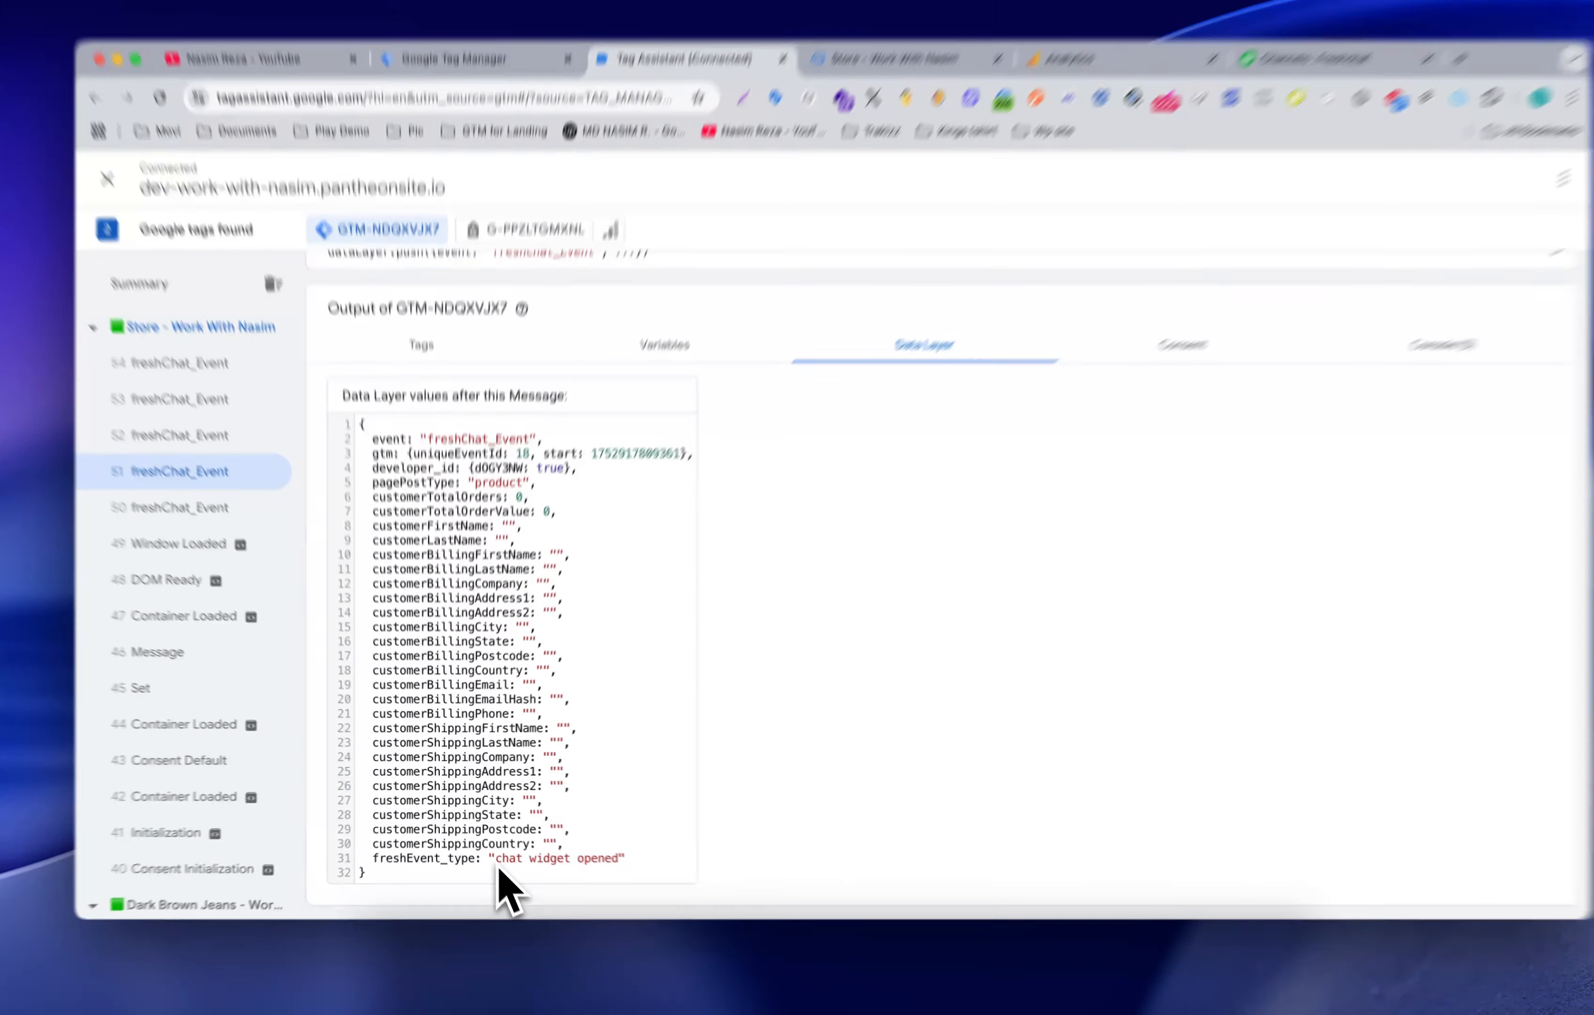
# Step: Select the freshEvent_type value "chat widget opened", return to Google Tag Manager and set the GA4 tag's event name to chat_widget_opened
pyautogui.moveTo(497, 862); pyautogui.dragTo(598, 857)
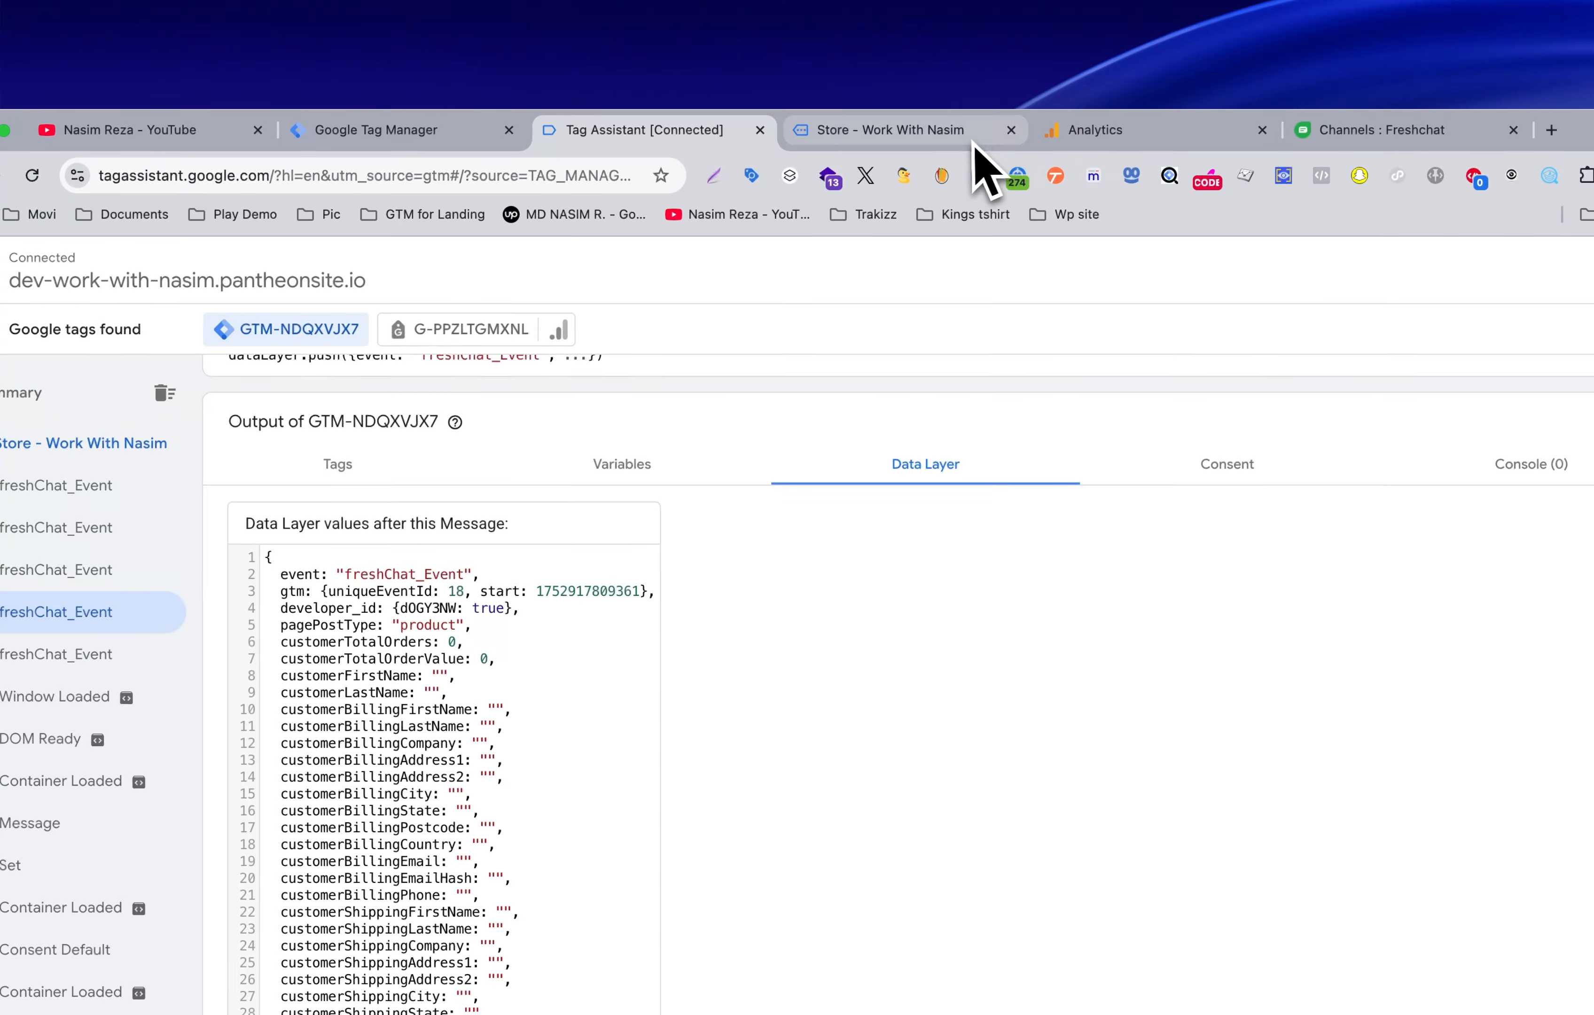
pyautogui.click(978, 160)
pyautogui.click(1110, 134)
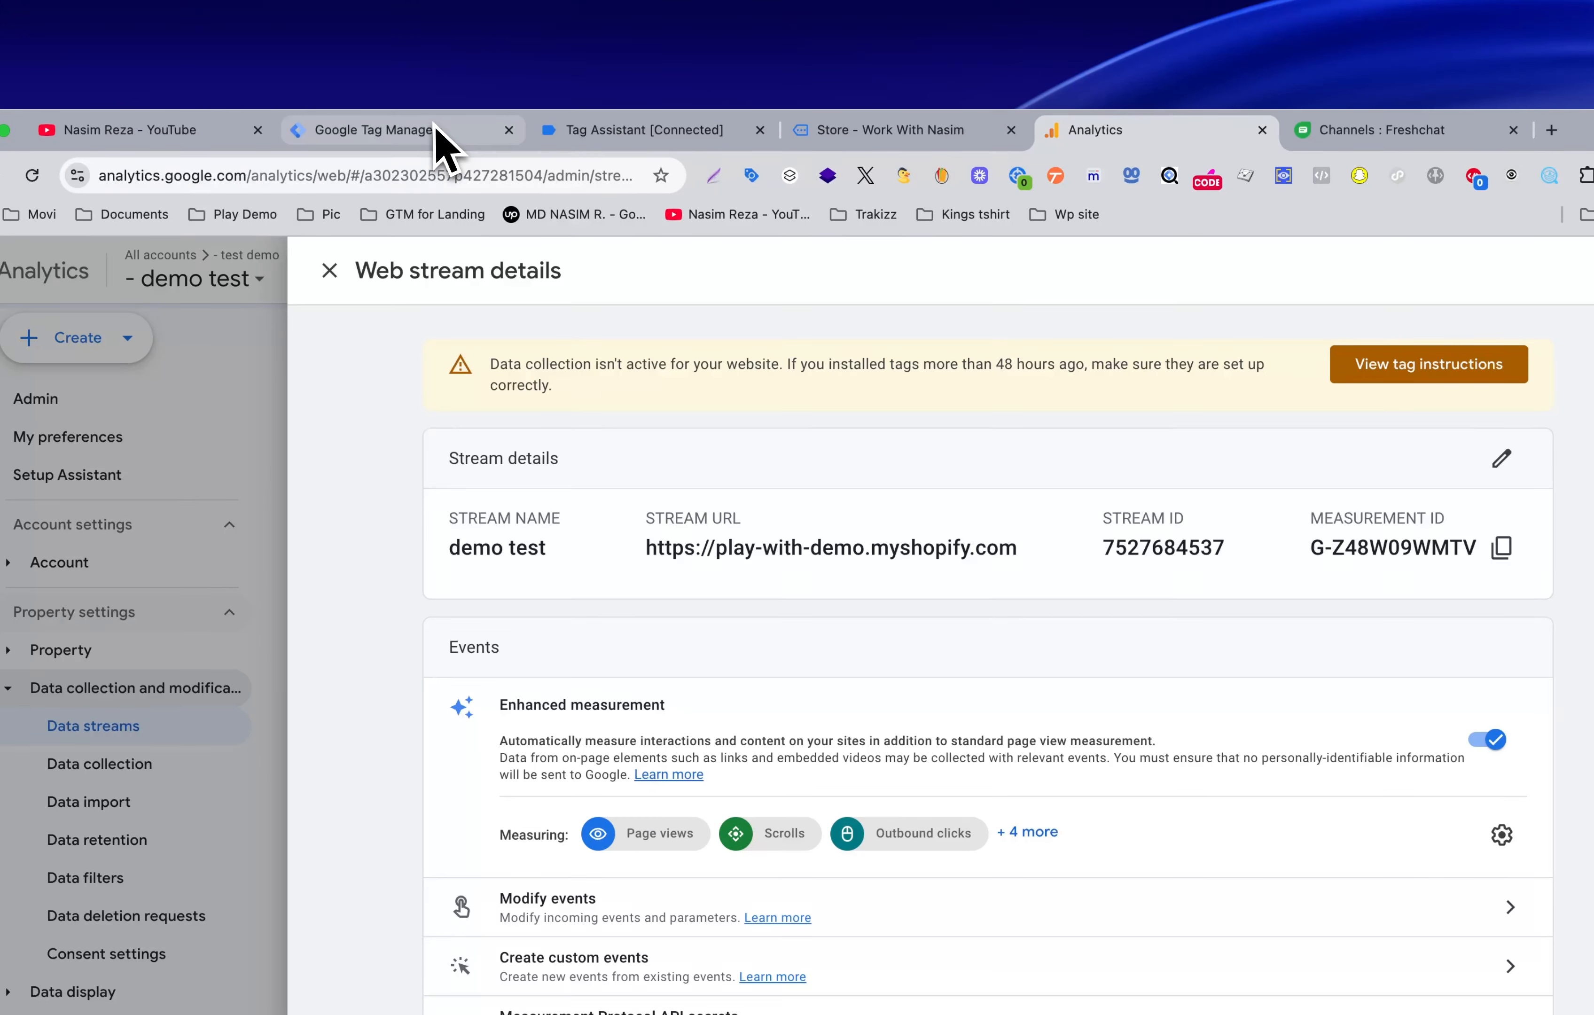
pyautogui.click(432, 134)
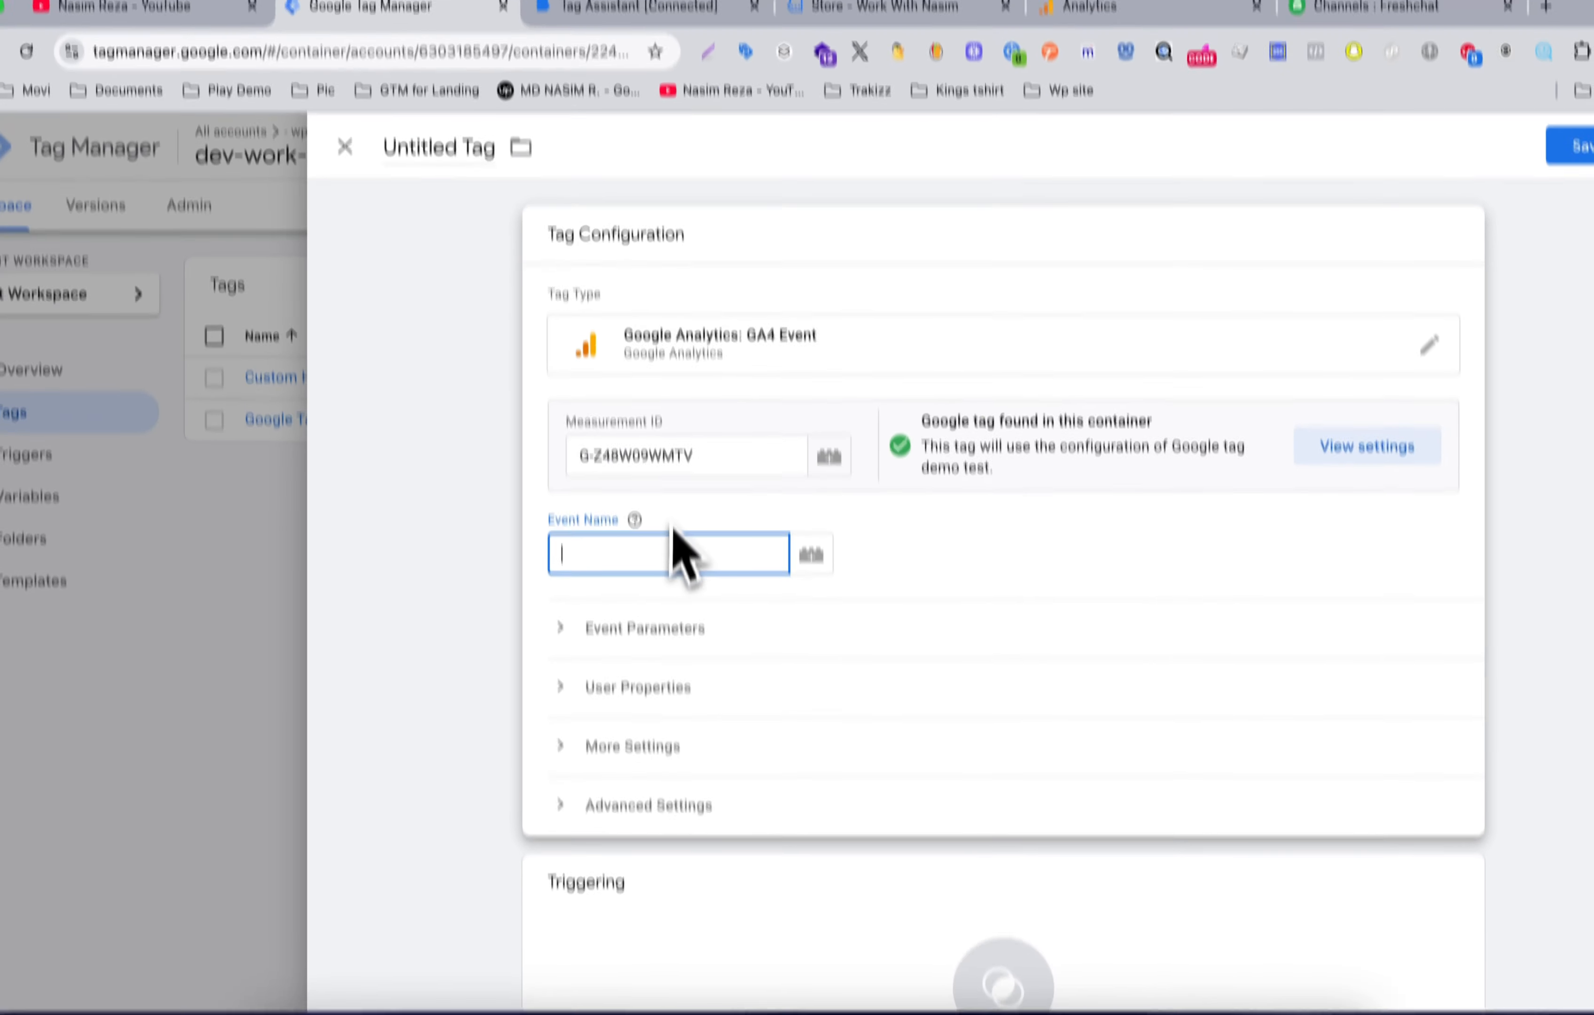
pyautogui.write('chat widget open')
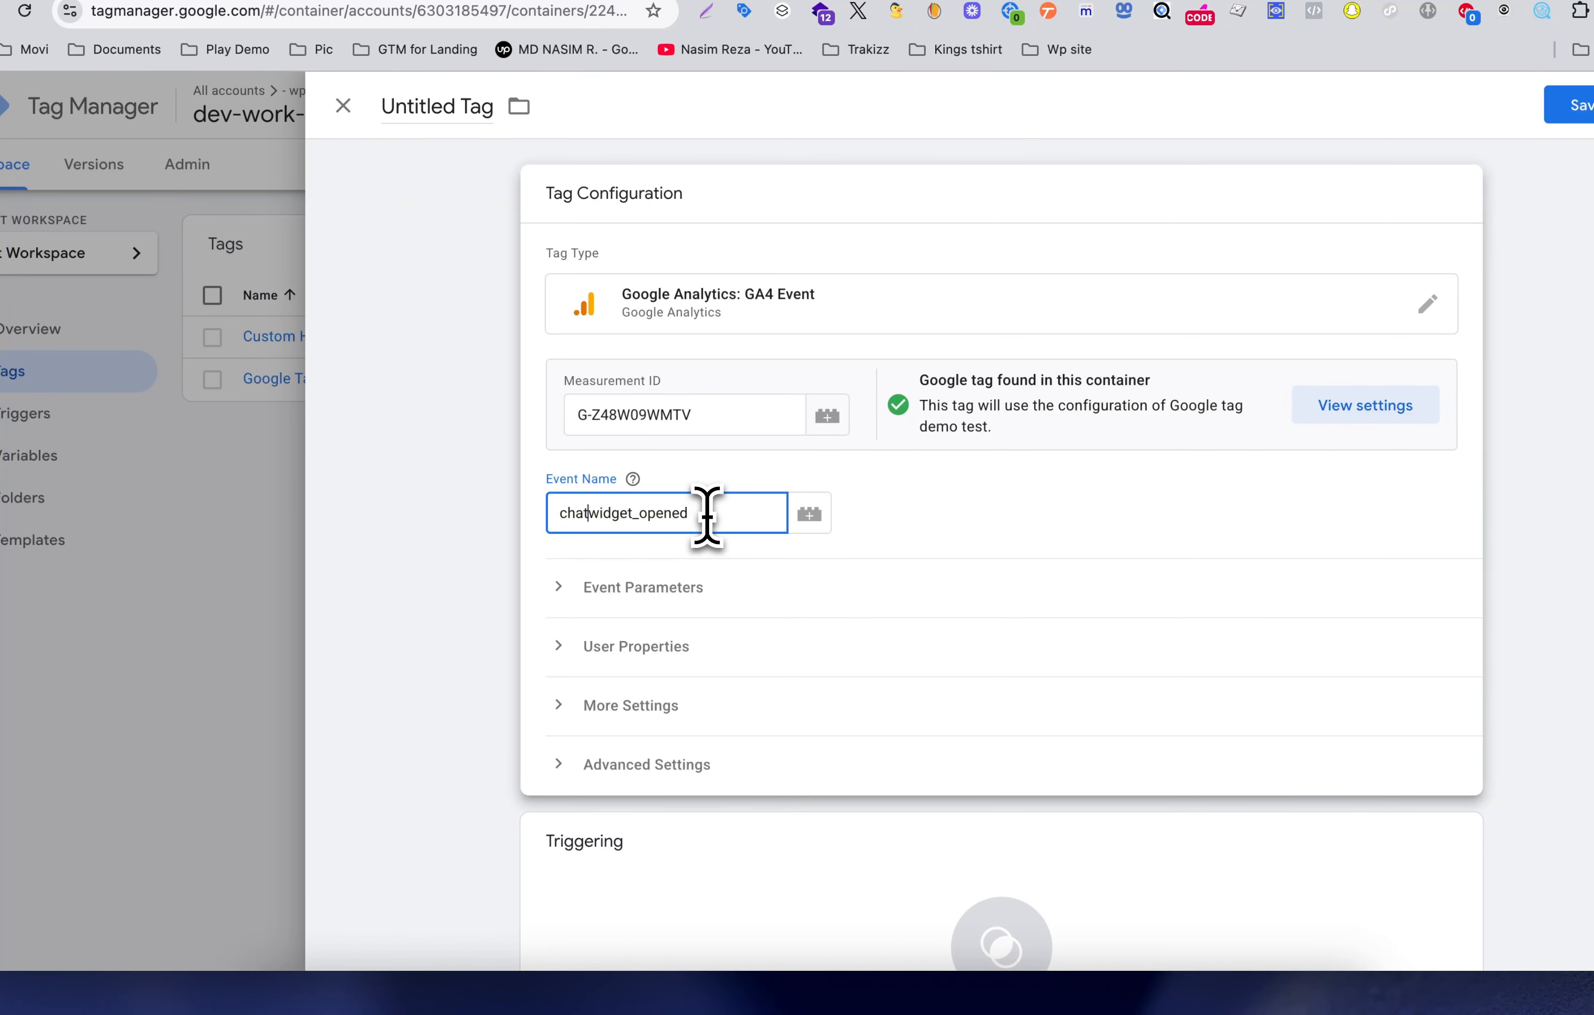
# Step: Assign the freshChat_Event custom event trigger as the GA4 Event tag's firing trigger
pyautogui.scroll(-3, 707, 516)
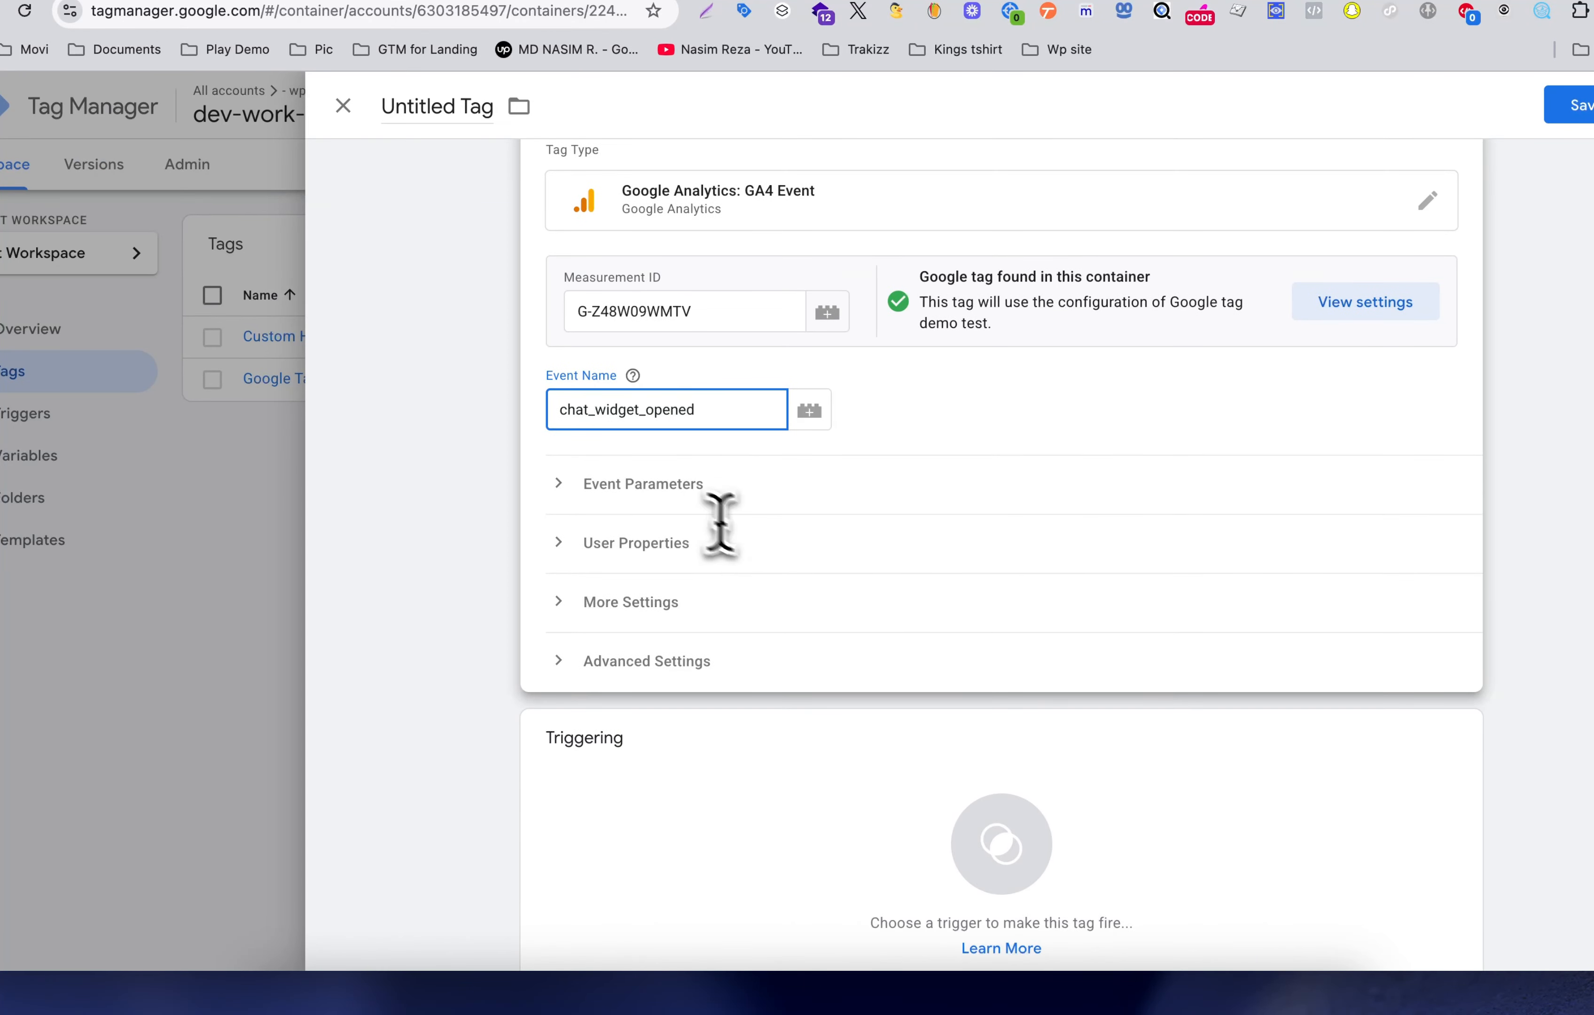
pyautogui.click(924, 813)
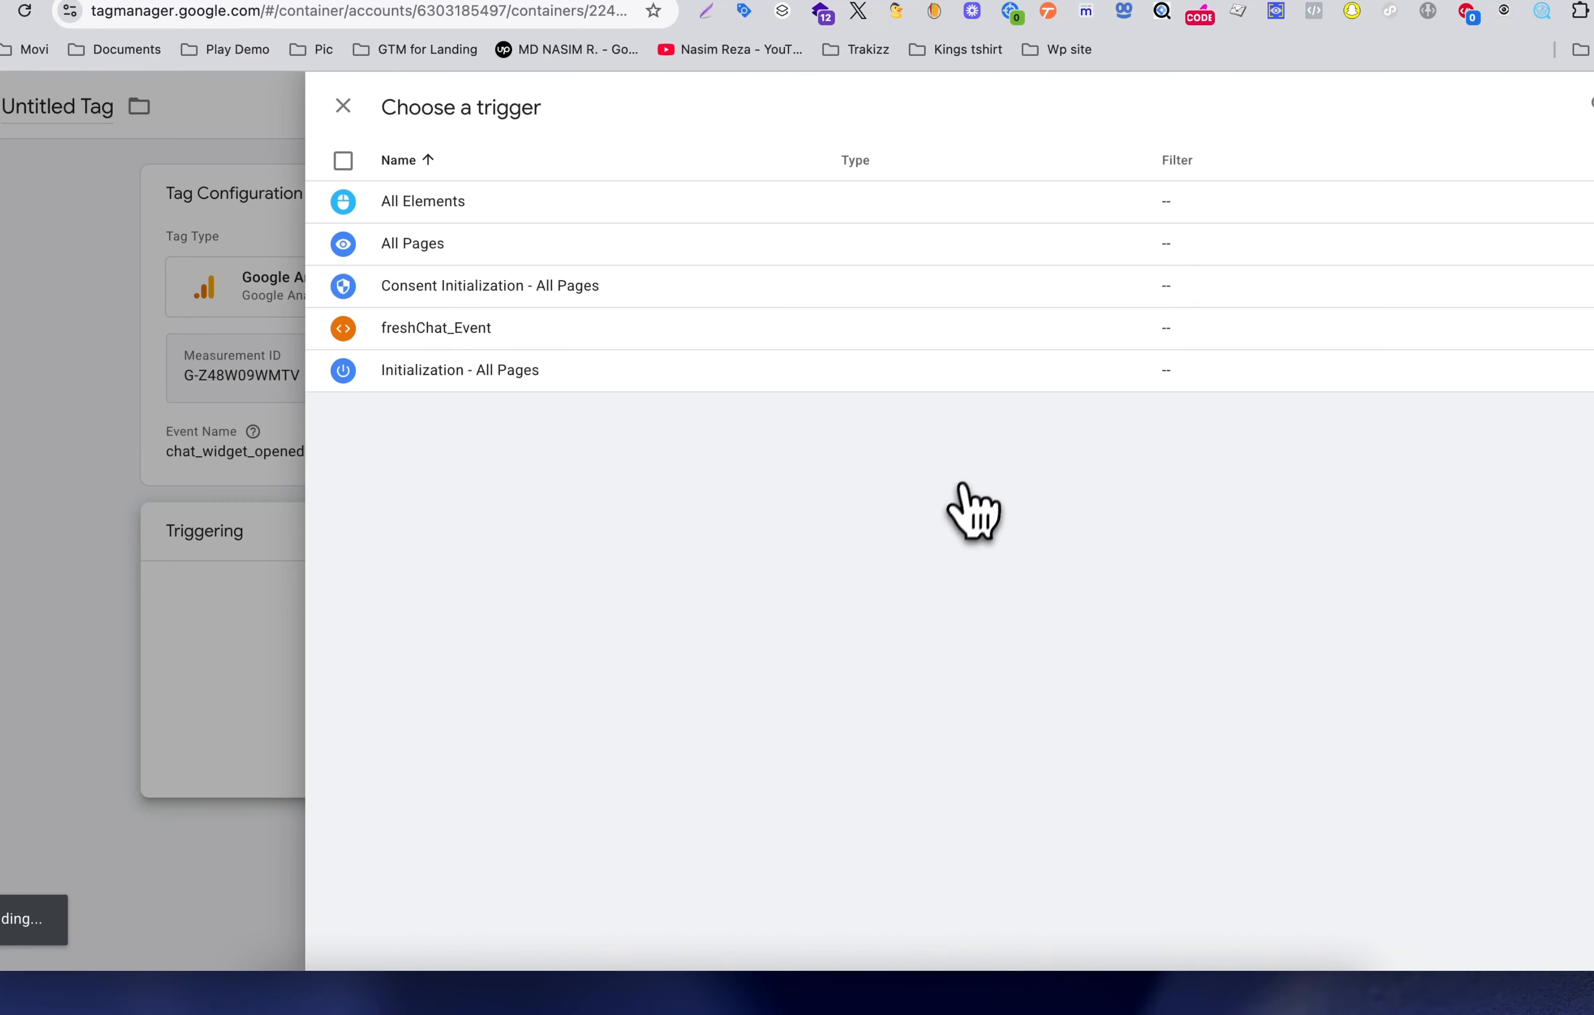
pyautogui.click(626, 335)
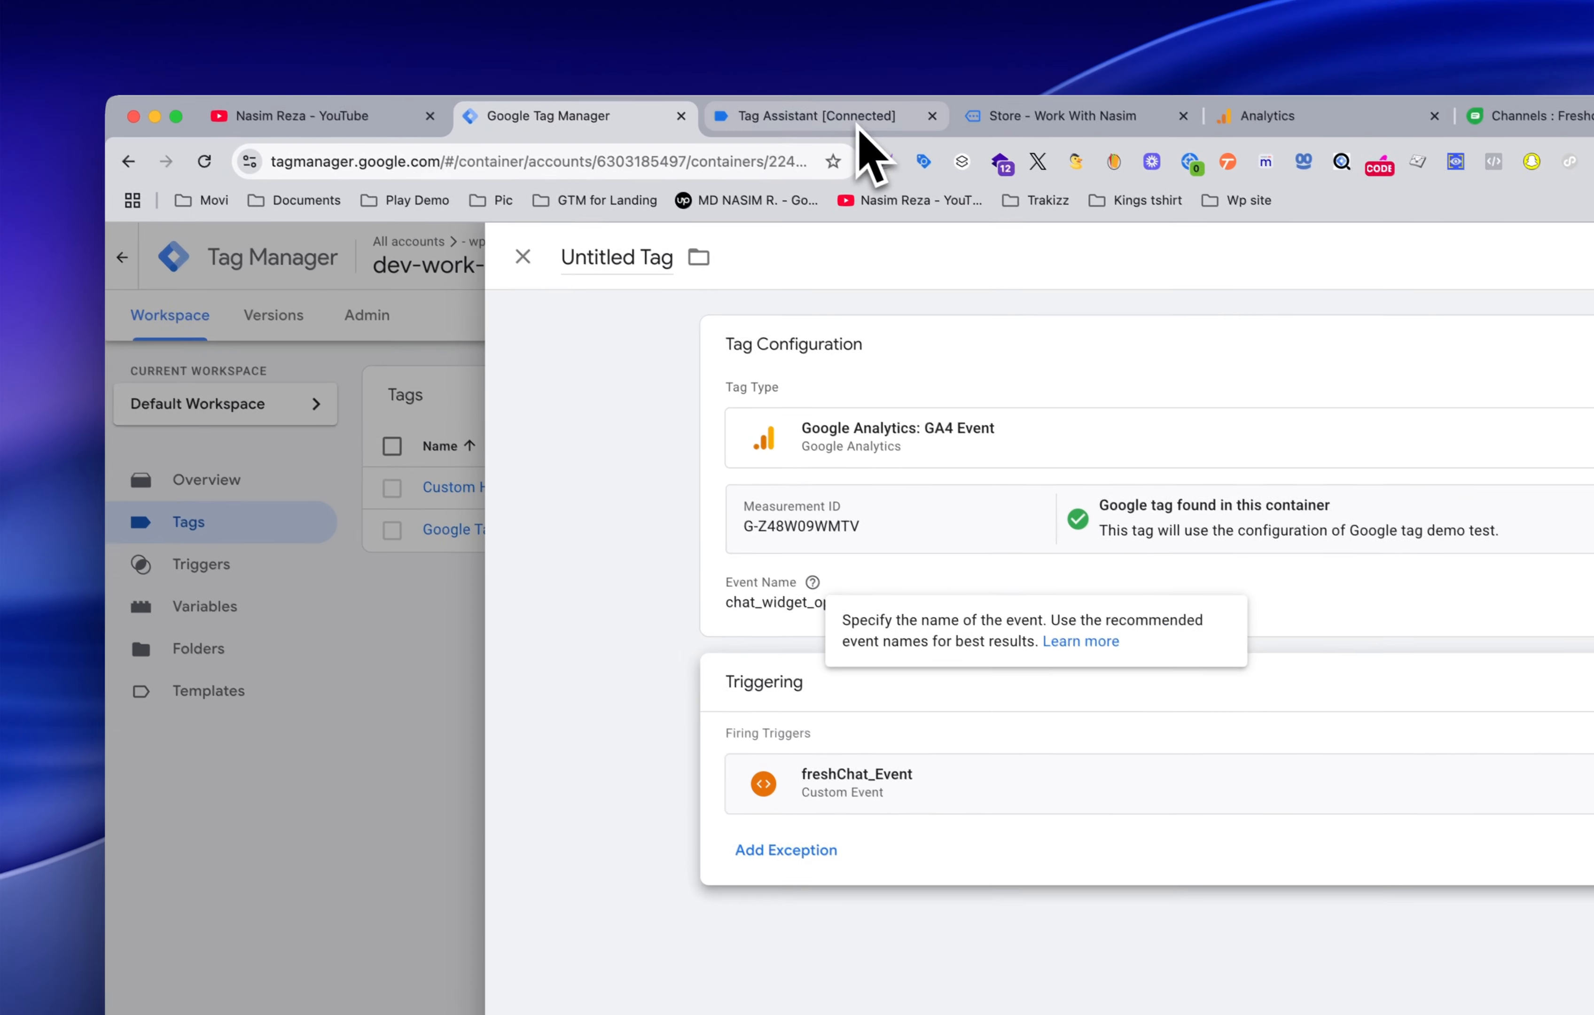
# Step: Switch to Tag Assistant and copy the freshEvent_type key name from the data layer of freshChat_Event entry 53
pyautogui.click(864, 153)
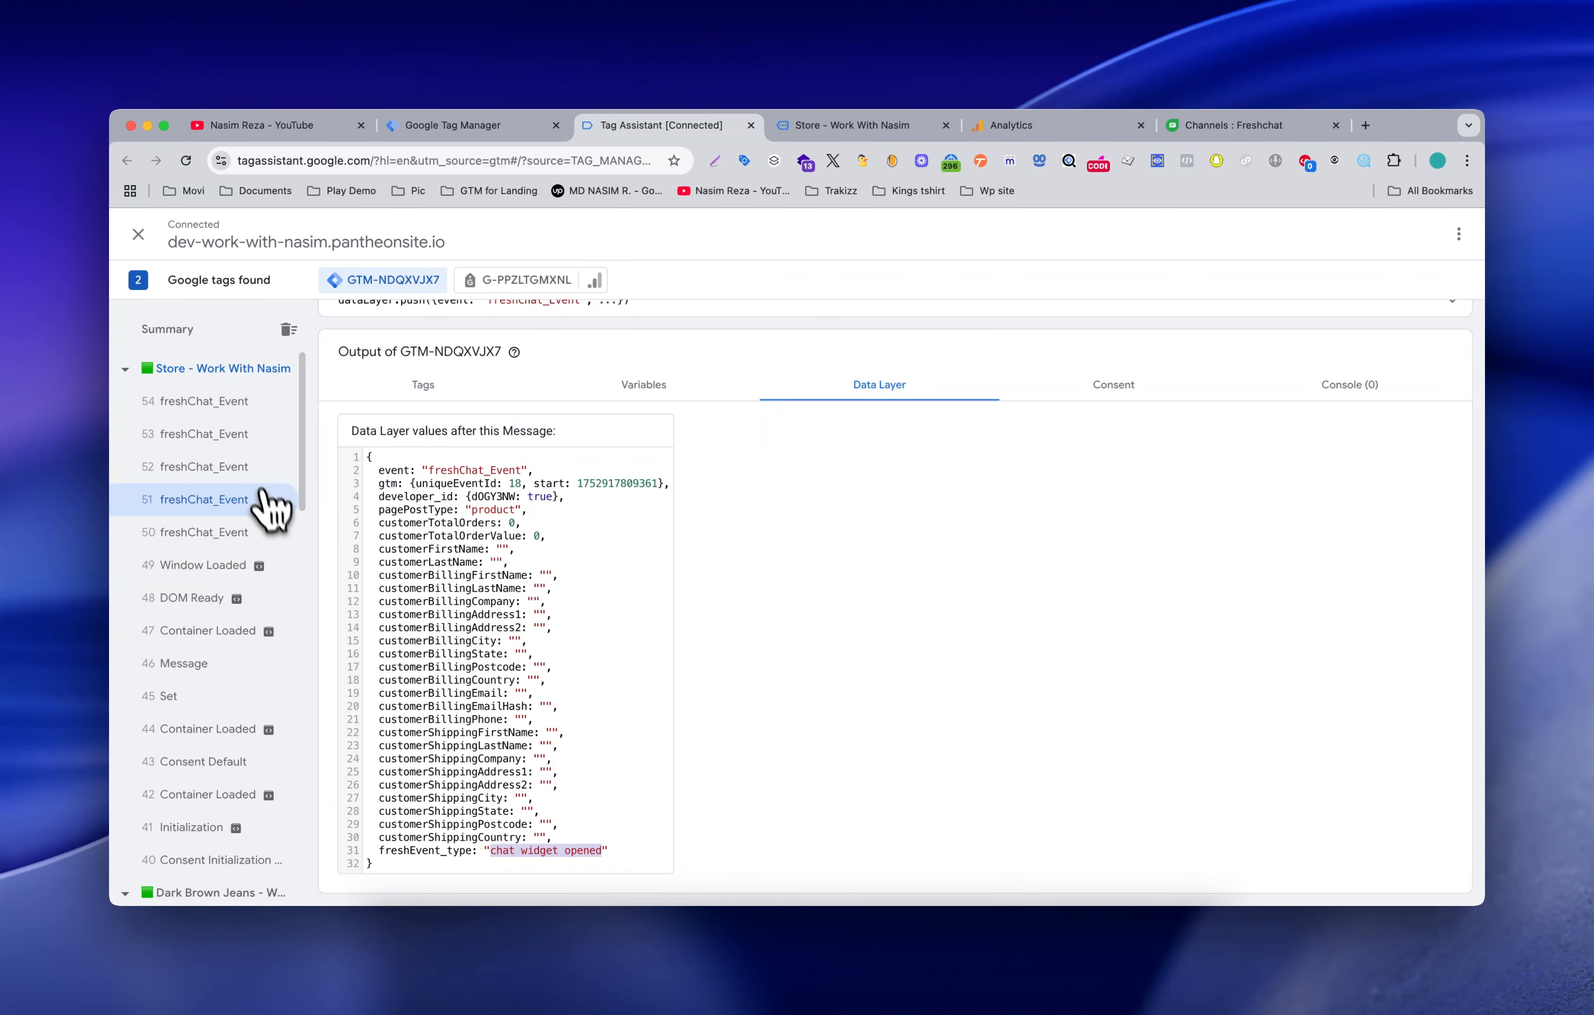
pyautogui.click(265, 471)
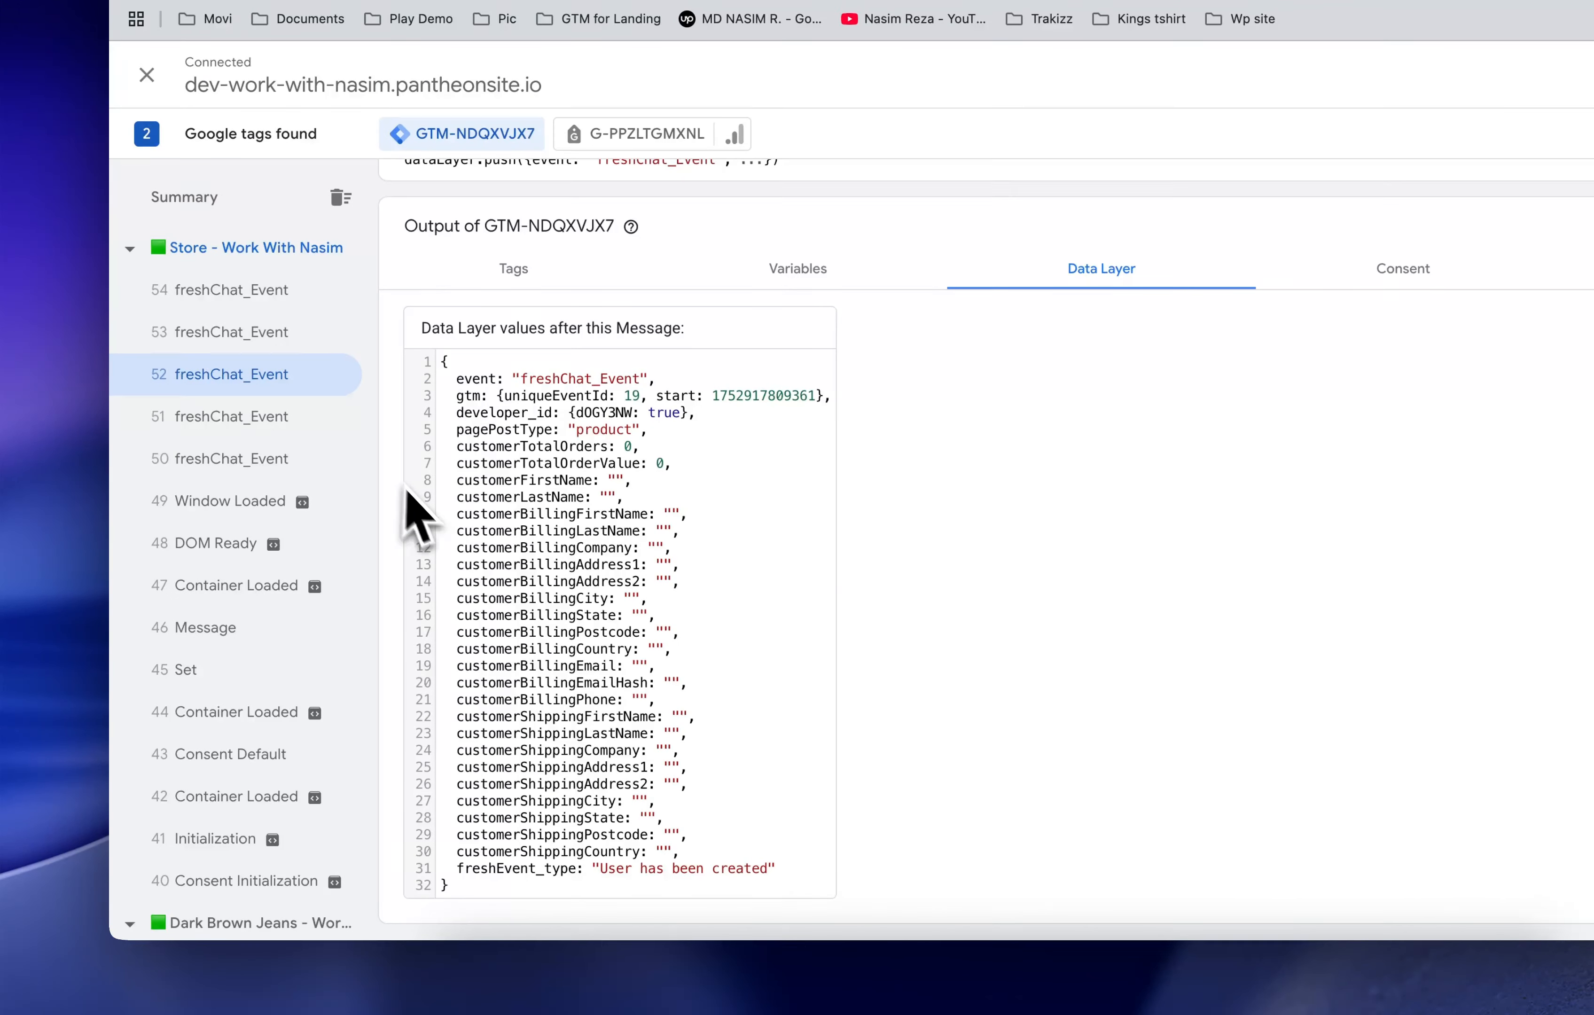
pyautogui.click(208, 332)
pyautogui.scroll(-5, 630, 900)
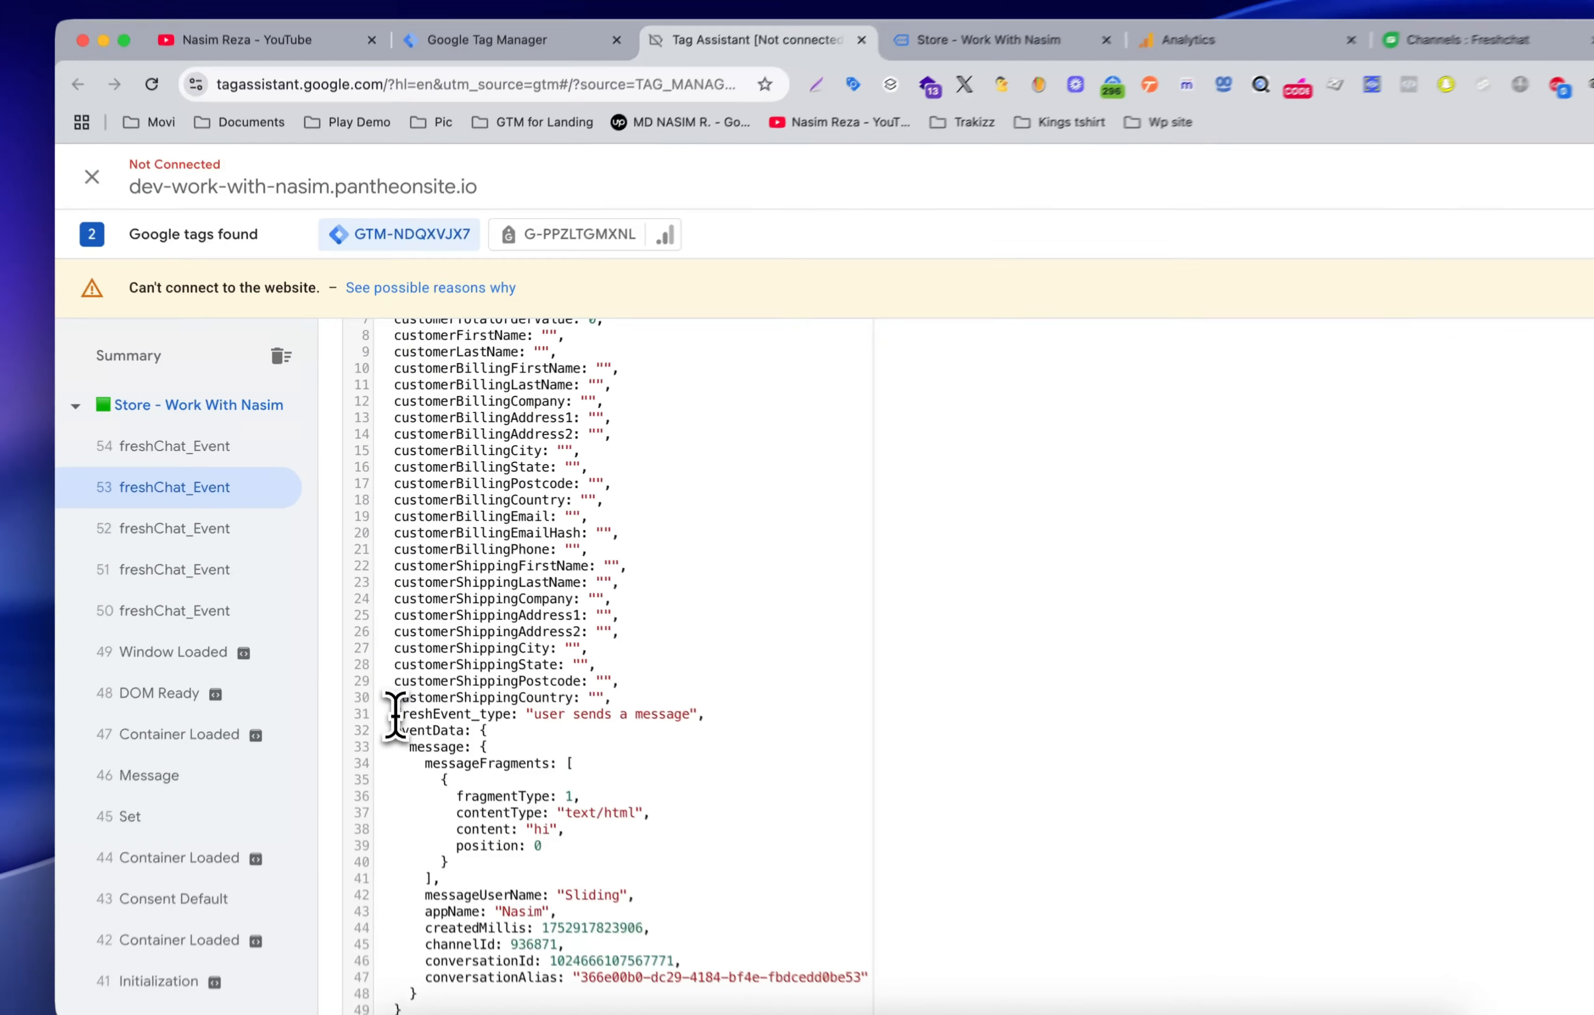
pyautogui.moveTo(380, 663); pyautogui.dragTo(453, 662)
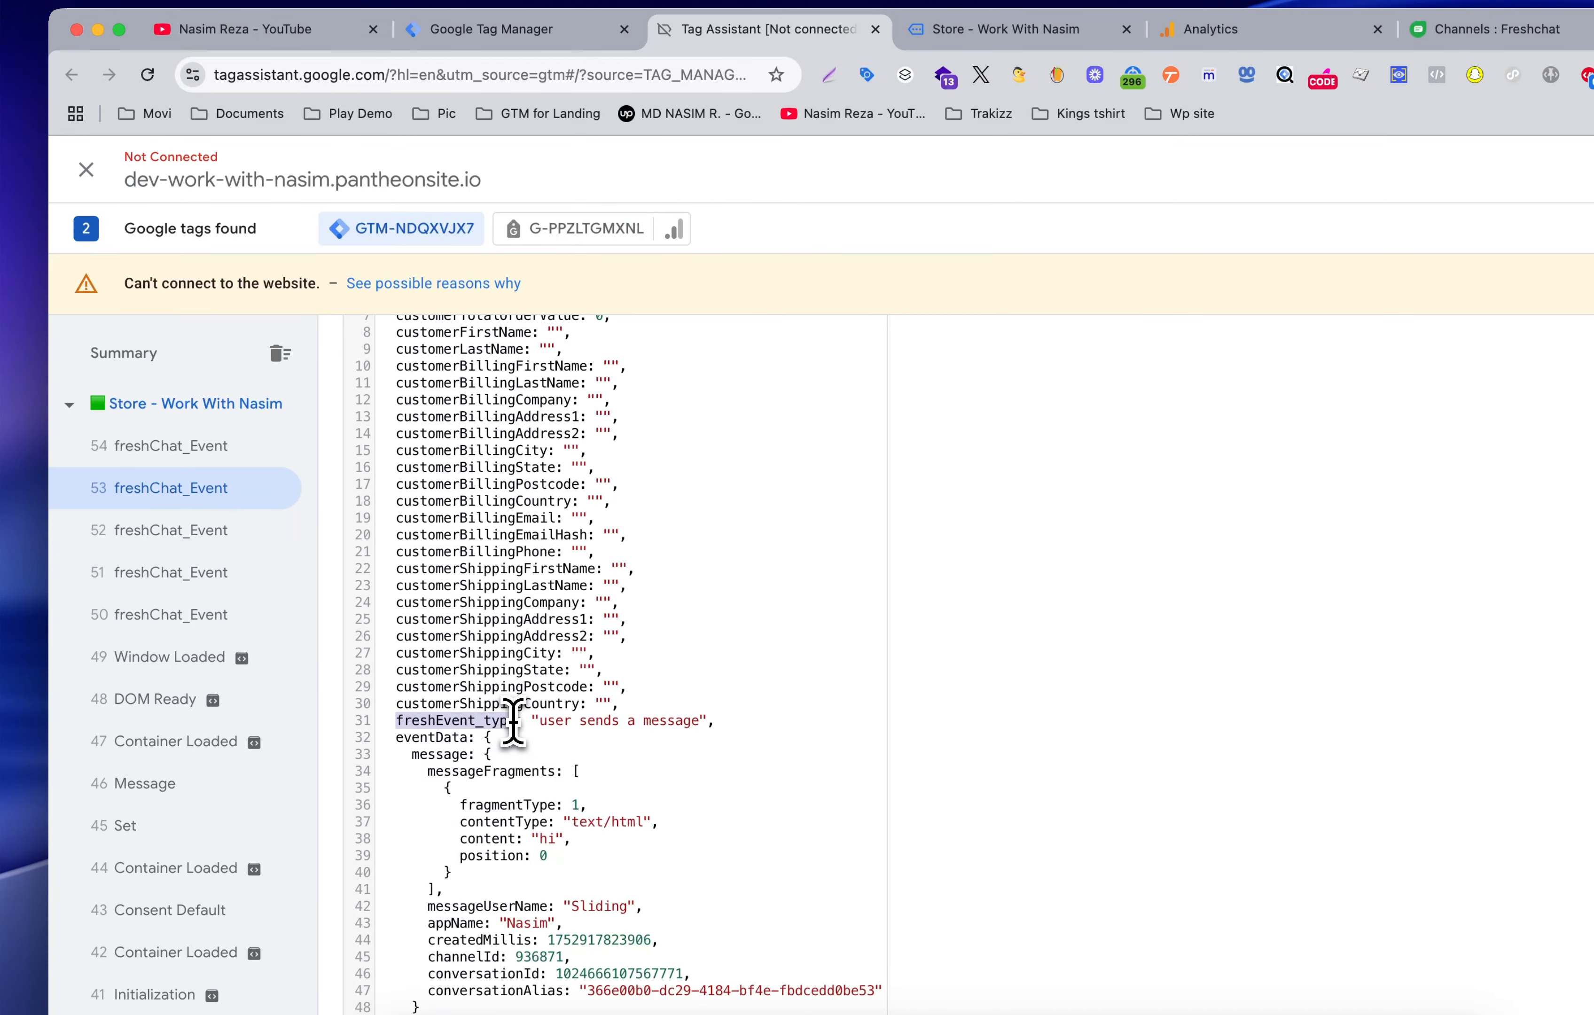
pyautogui.rightClick(481, 745)
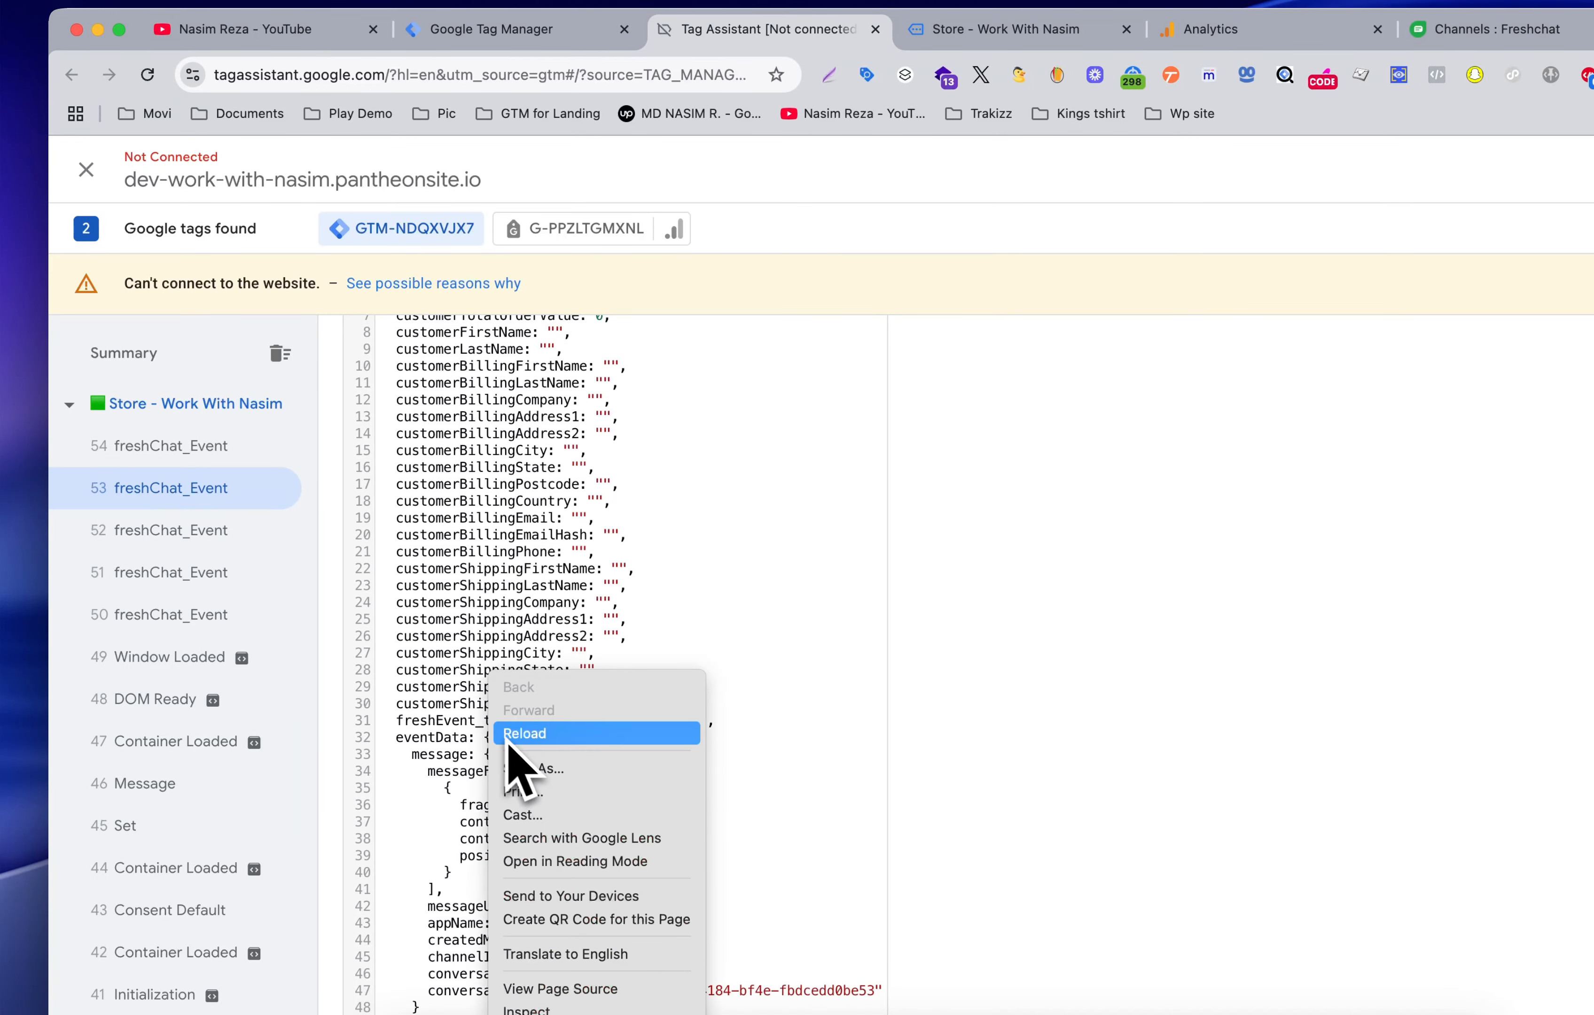
pyautogui.click(405, 723)
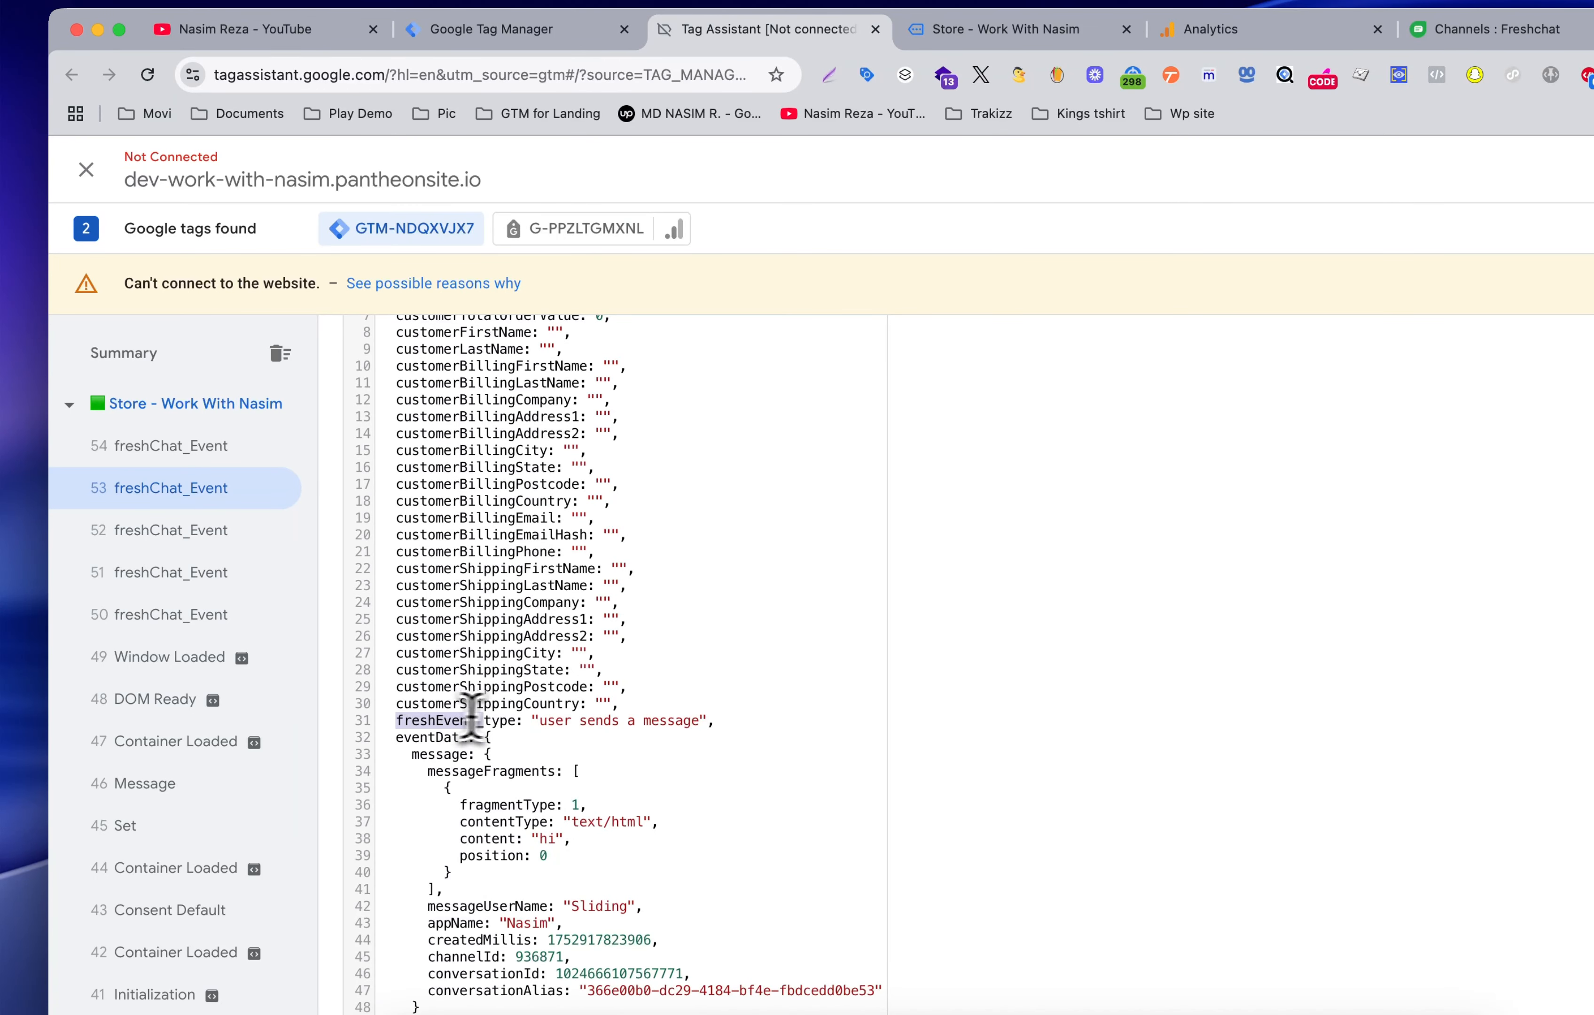
pyautogui.rightClick(499, 720)
pyautogui.click(540, 763)
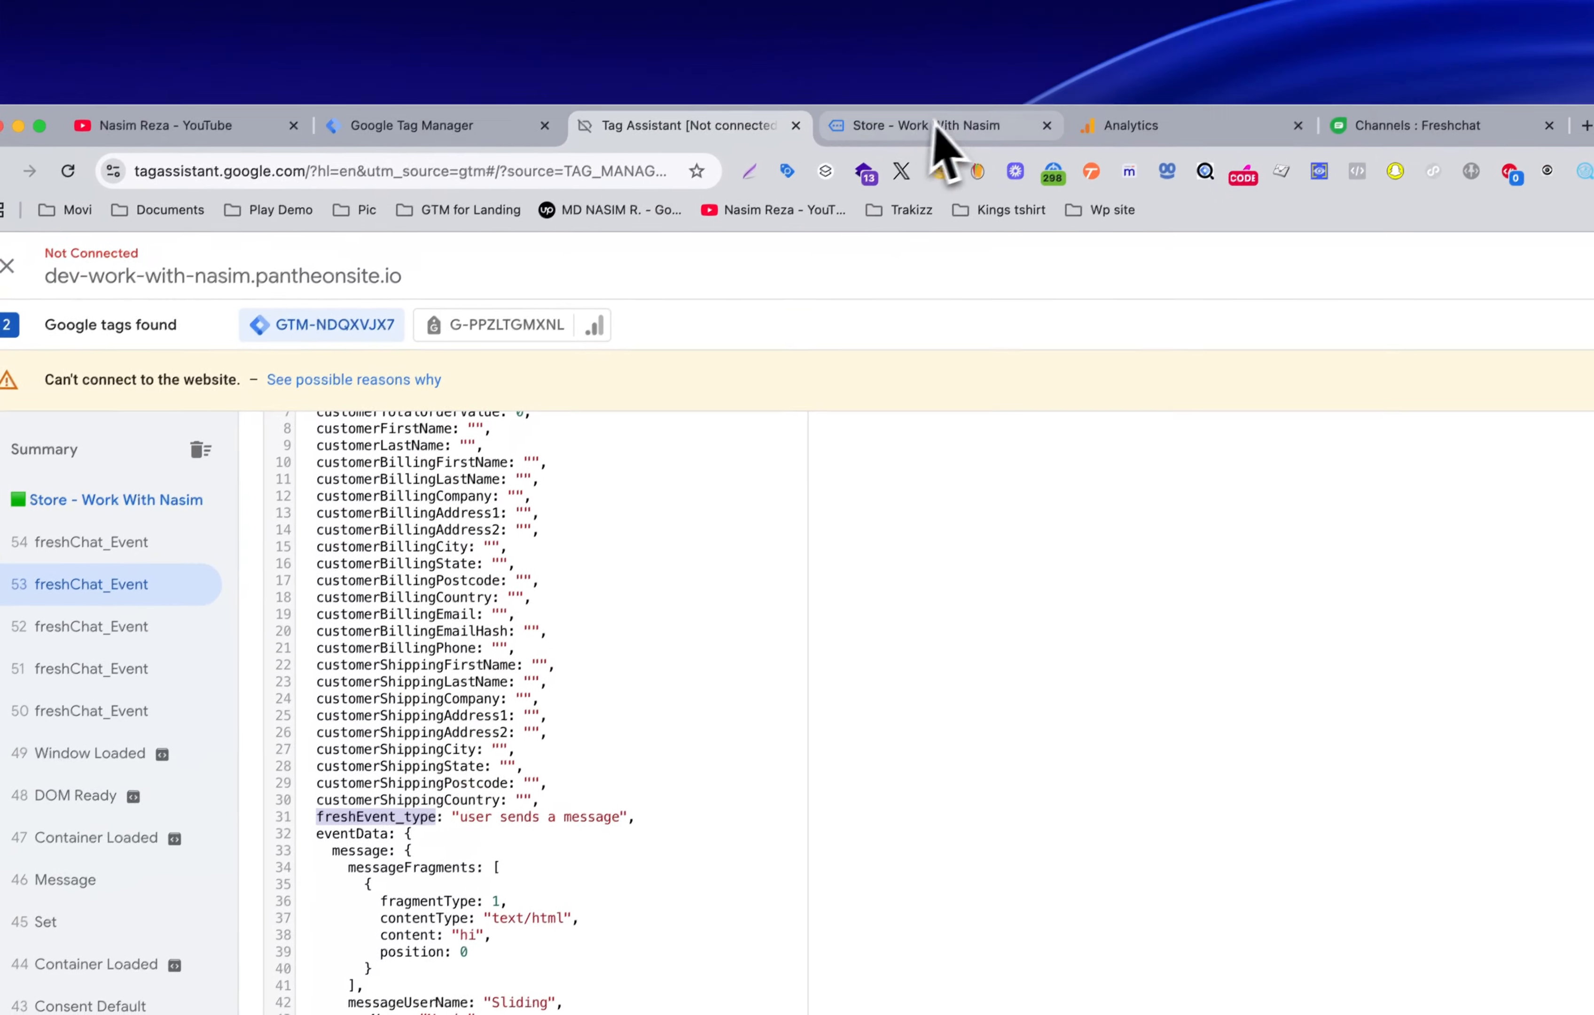
# Step: Return to Google Tag Manager and limit the freshChat_Event trigger to some custom events, with the condition variable {{freshEvent_type}} and operator equals
pyautogui.click(936, 129)
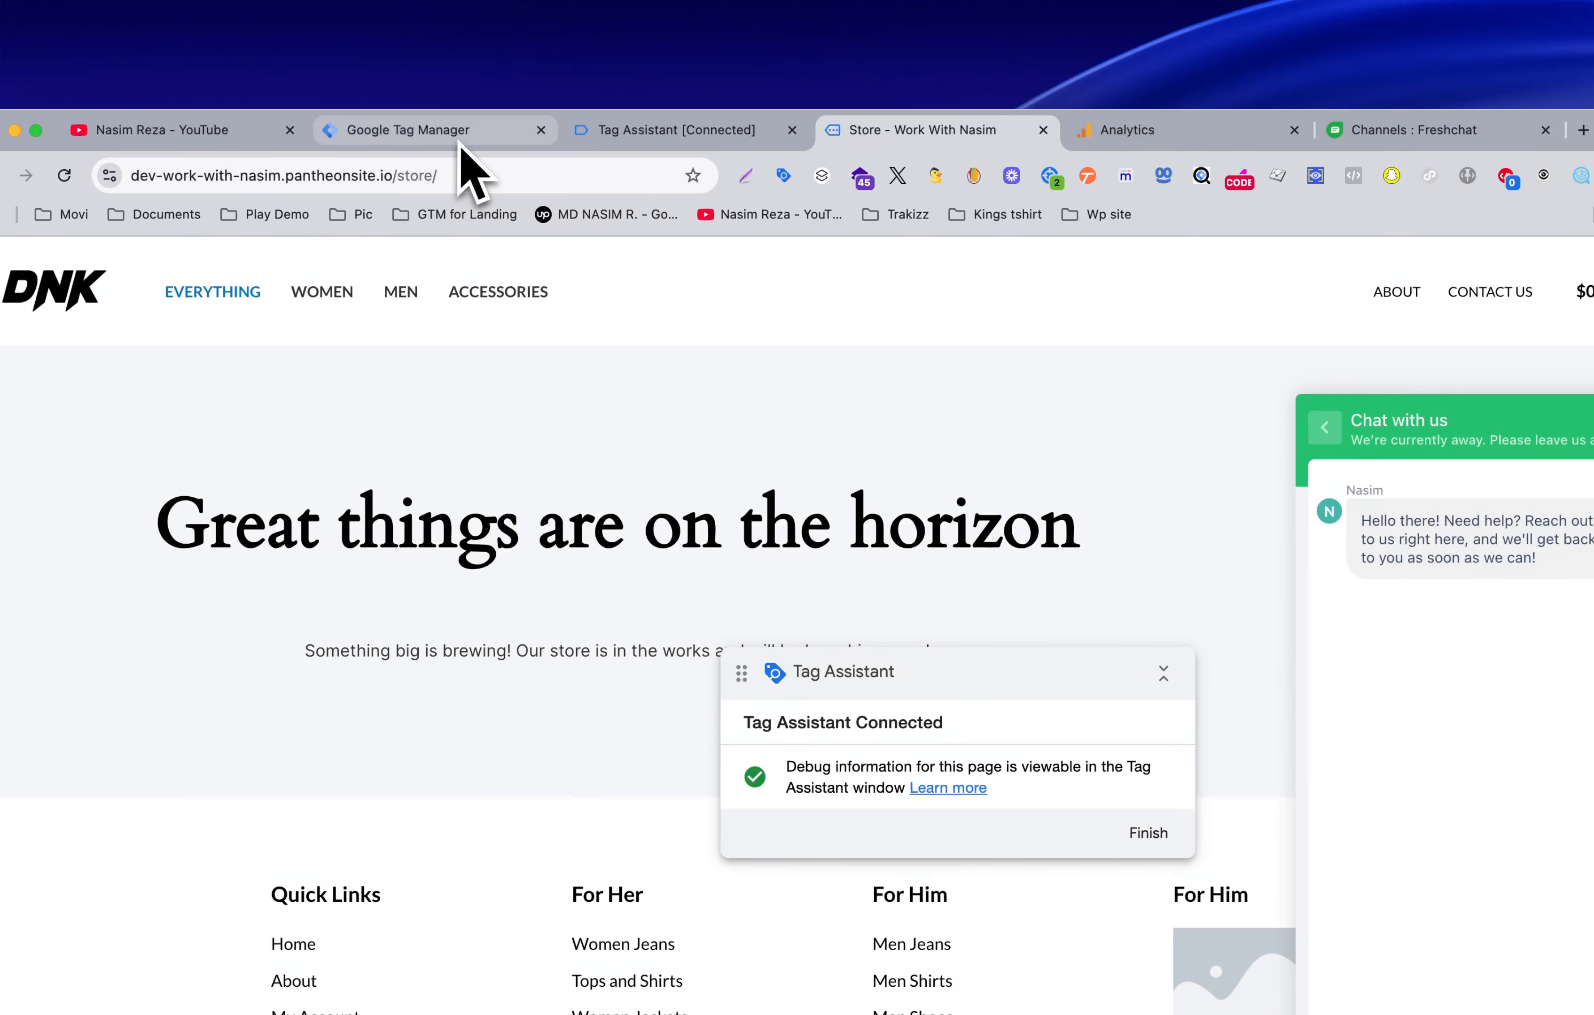
pyautogui.click(458, 134)
pyautogui.click(828, 763)
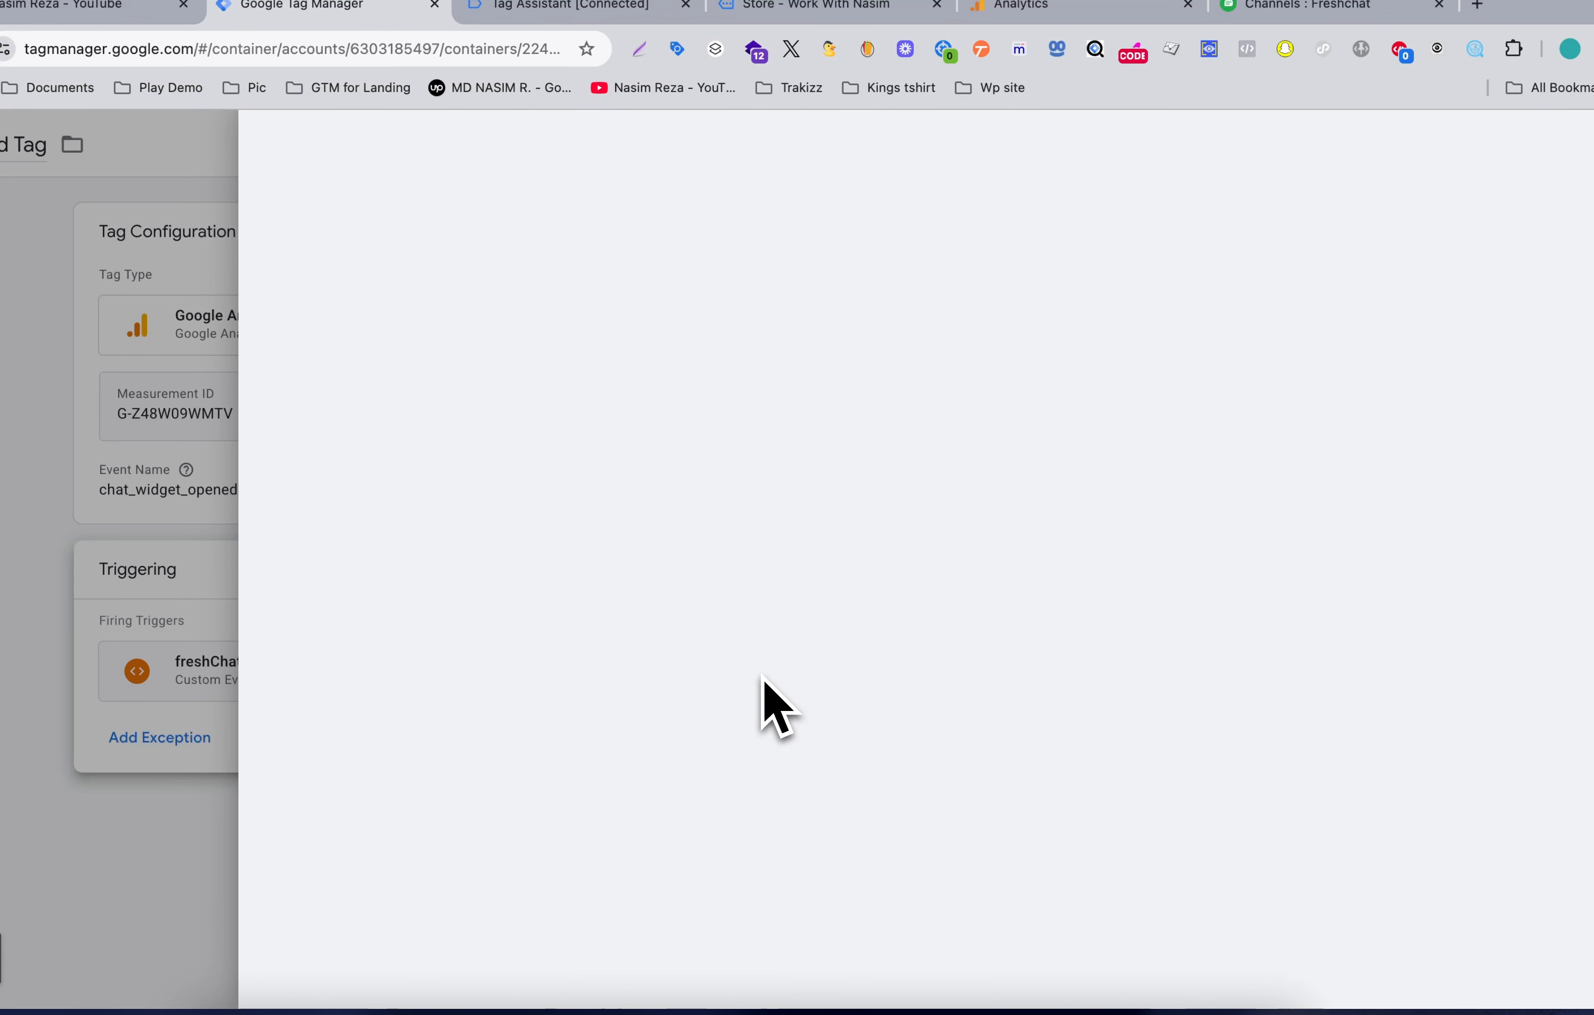
pyautogui.click(676, 541)
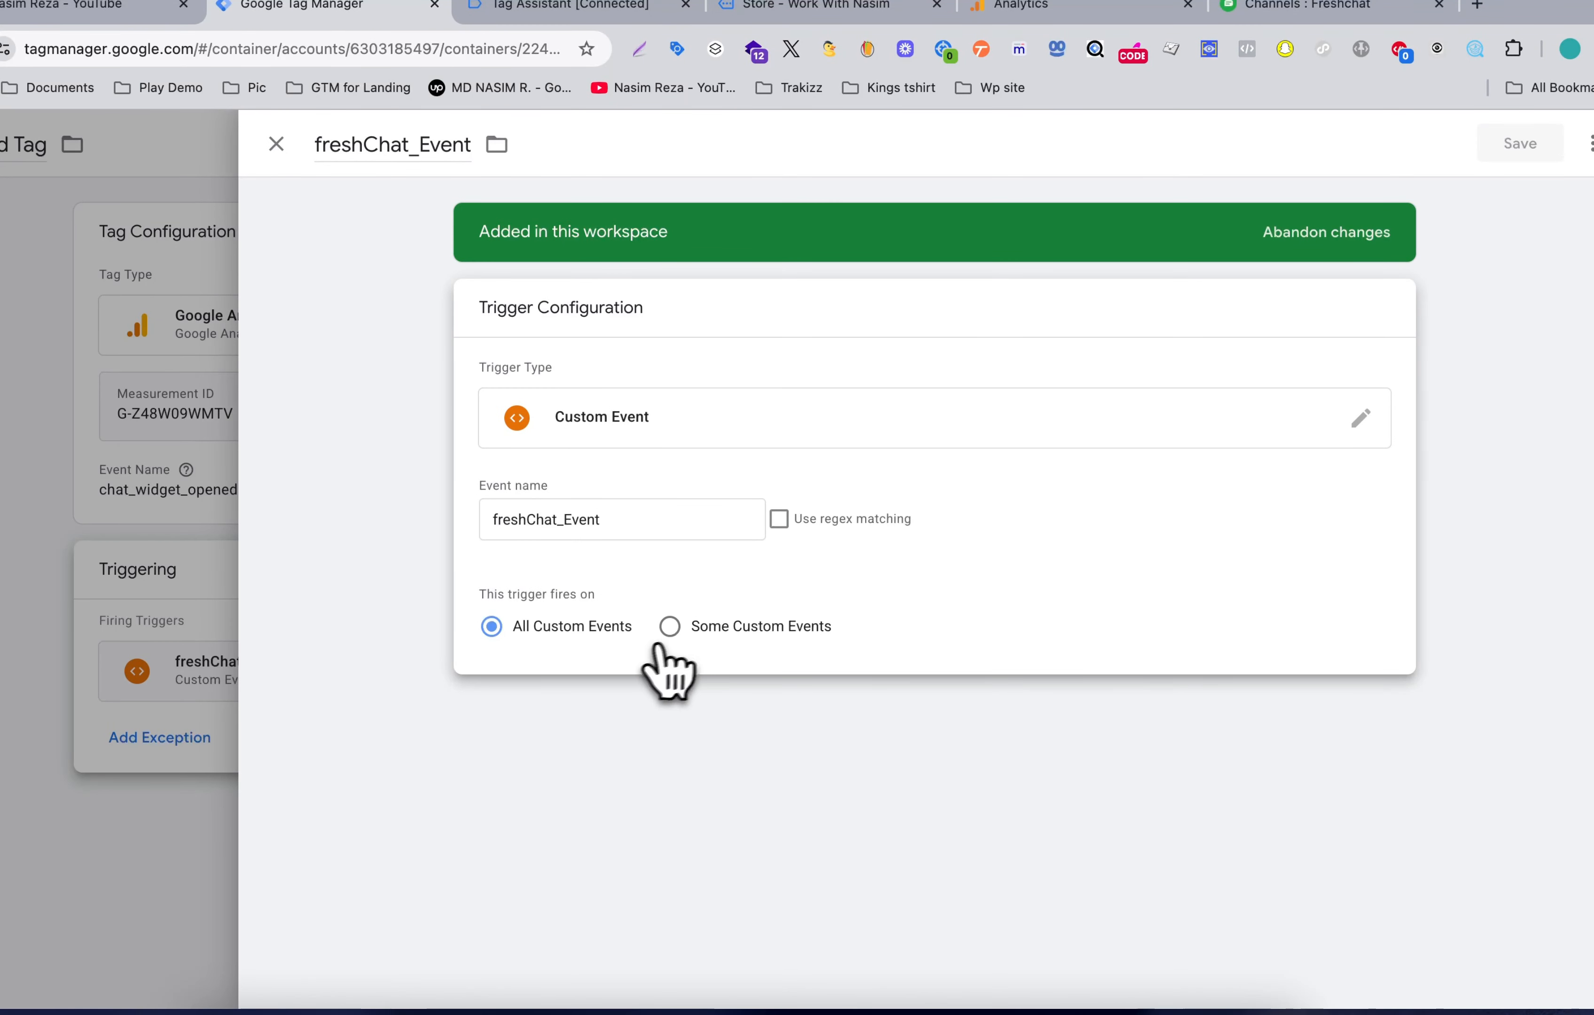
pyautogui.click(672, 633)
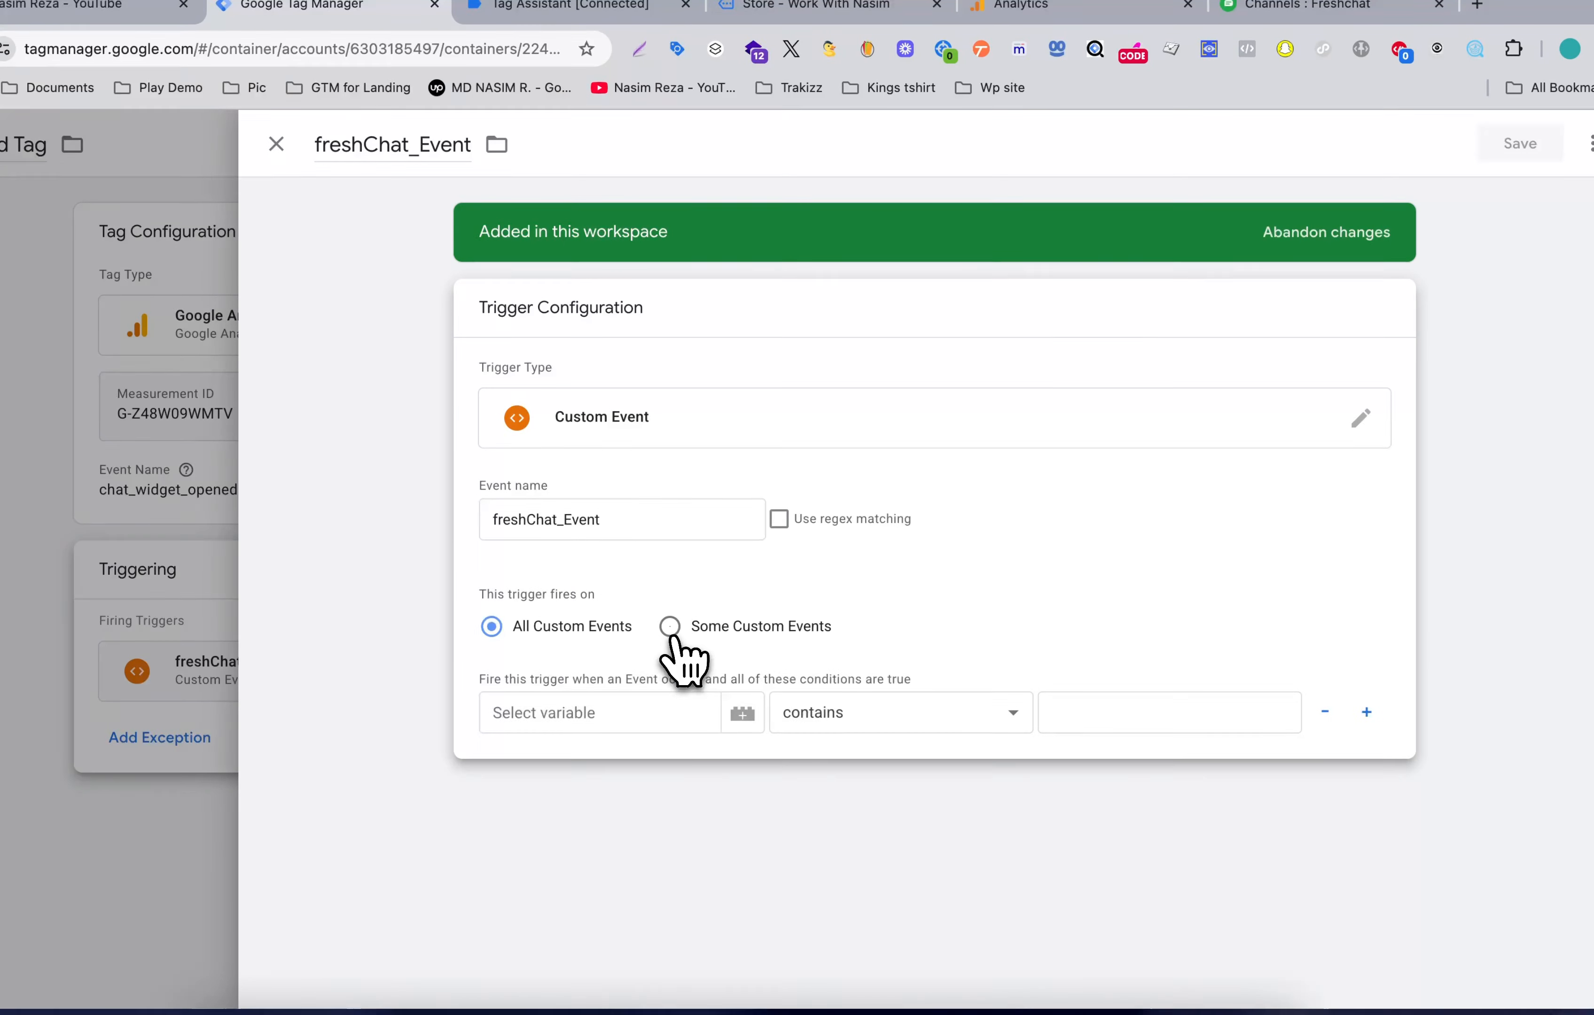
pyautogui.click(618, 711)
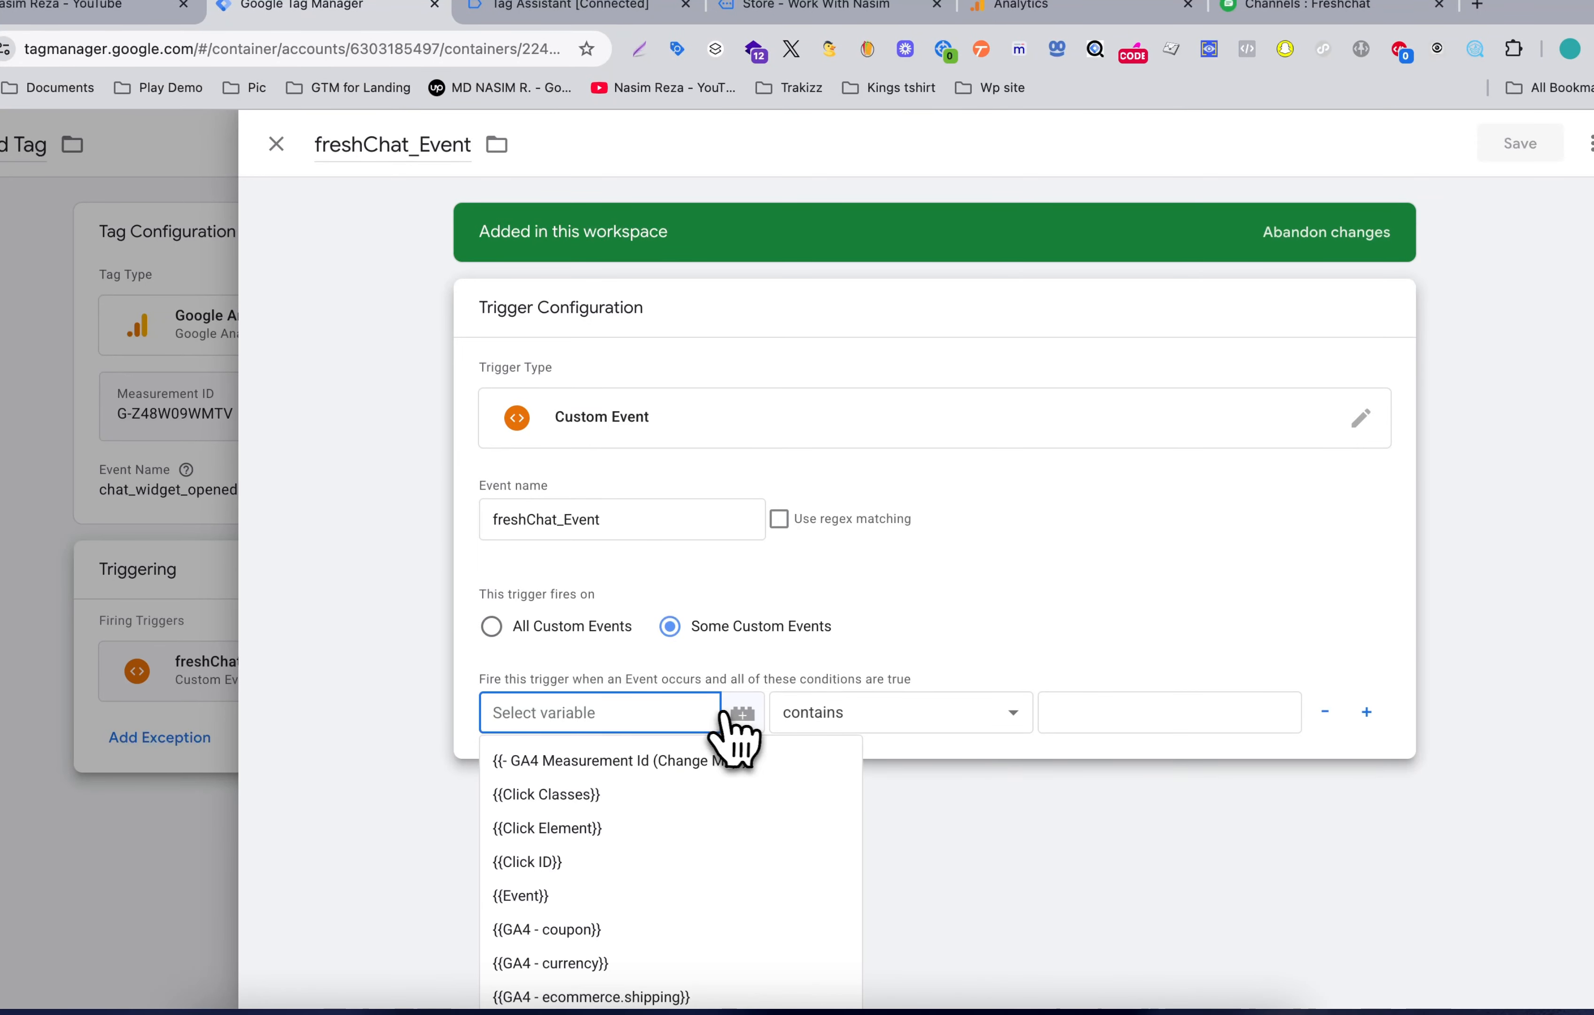
pyautogui.write('{{')
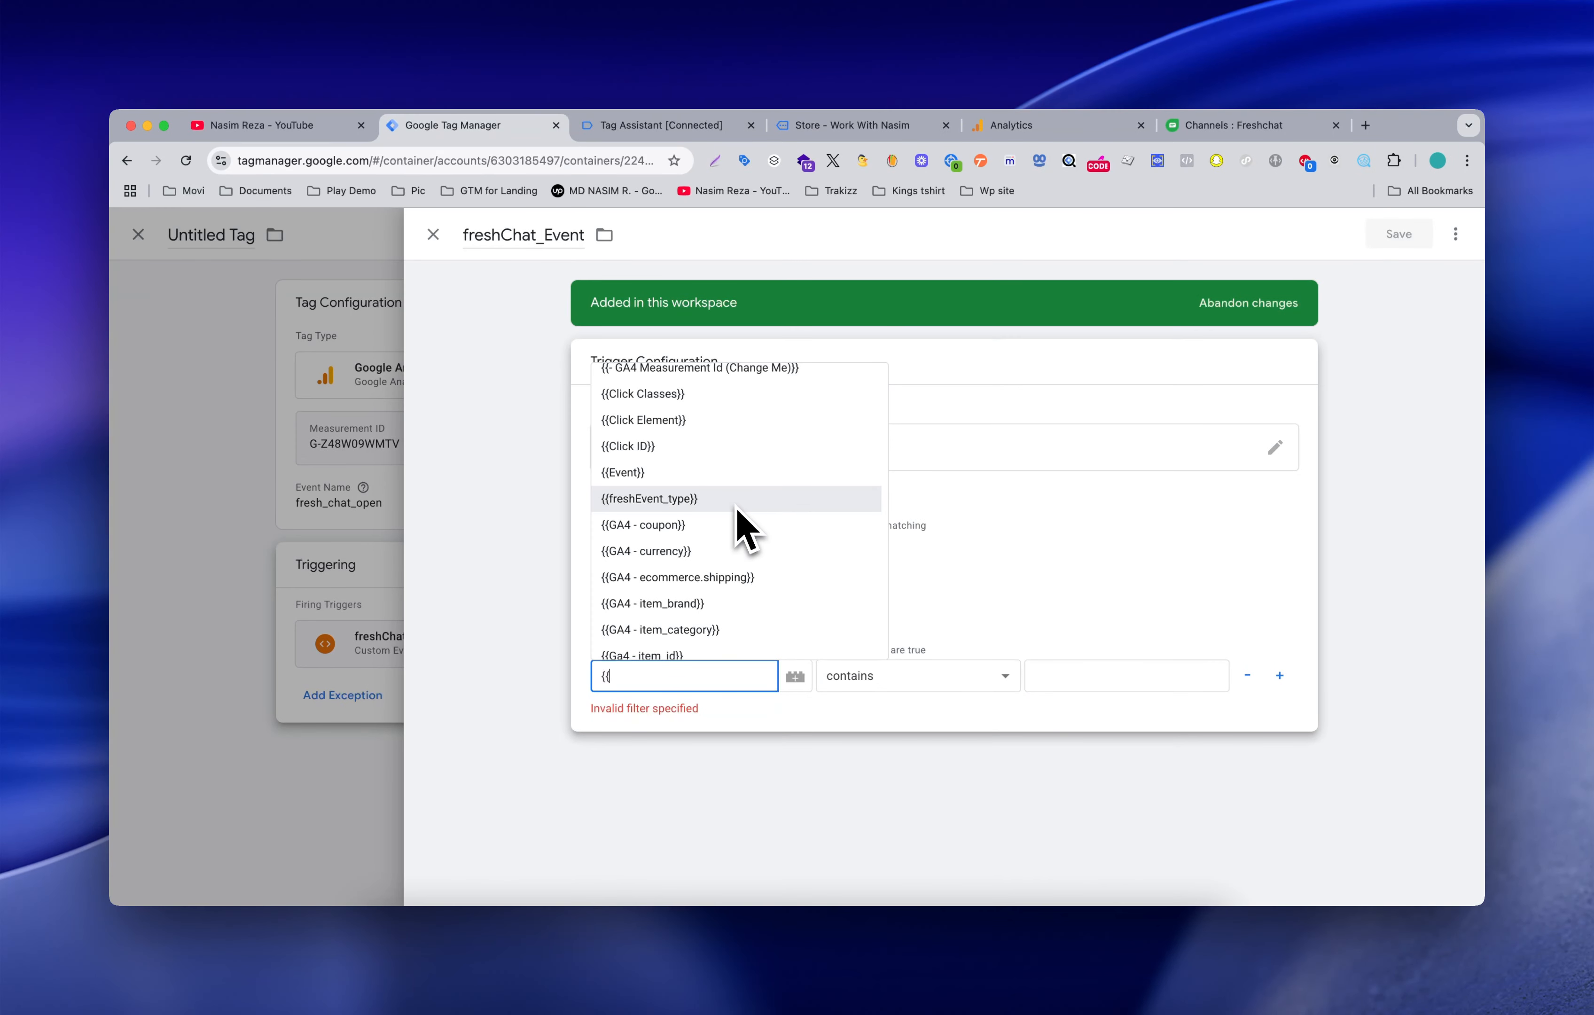
pyautogui.click(740, 501)
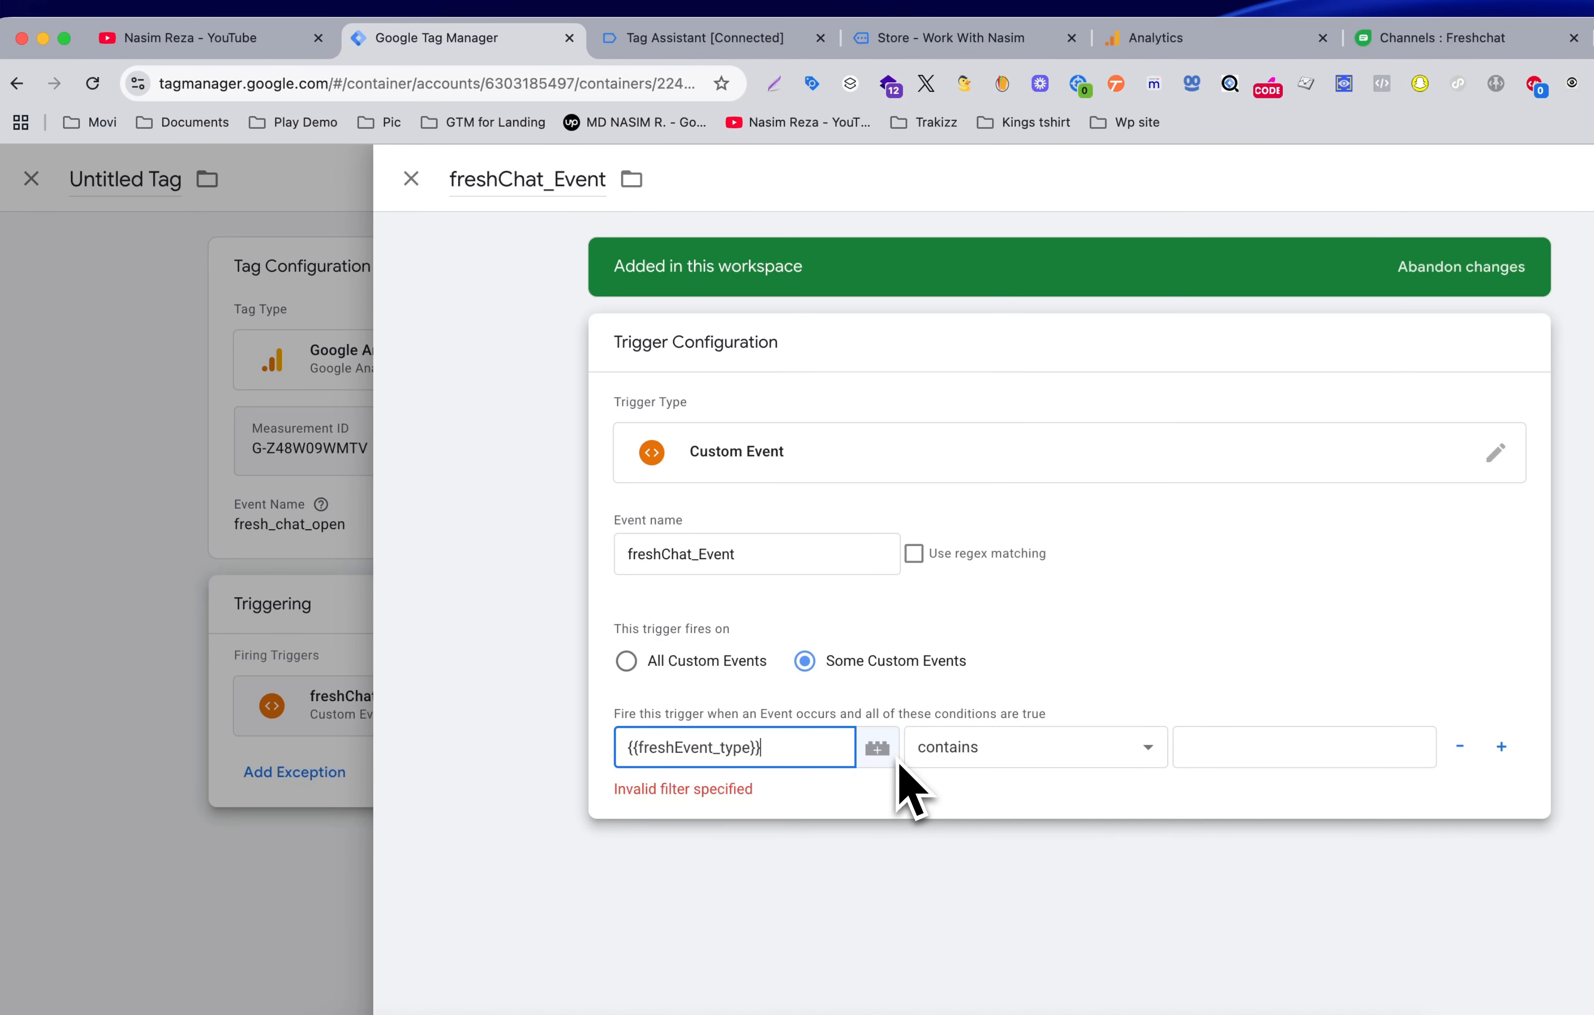
pyautogui.click(1023, 783)
pyautogui.click(1021, 723)
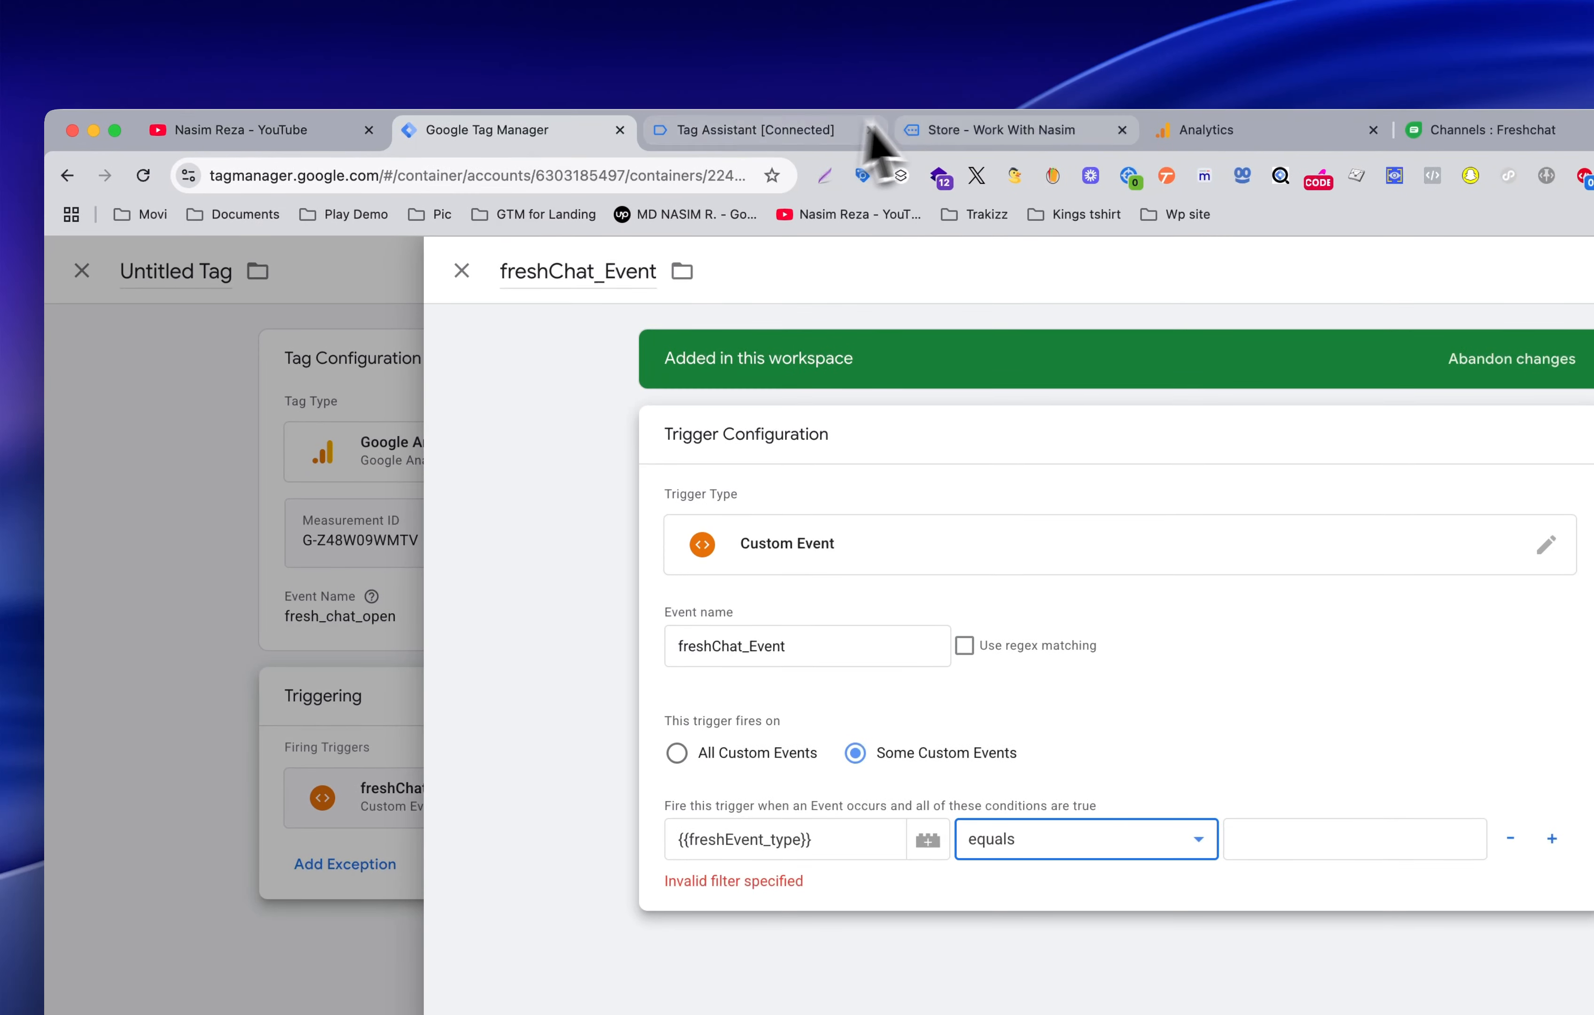
# Step: Copy the freshEvent_type value "chat widget opened" from Tag Assistant and enter it as the trigger condition's value in Google Tag Manager
pyautogui.click(895, 131)
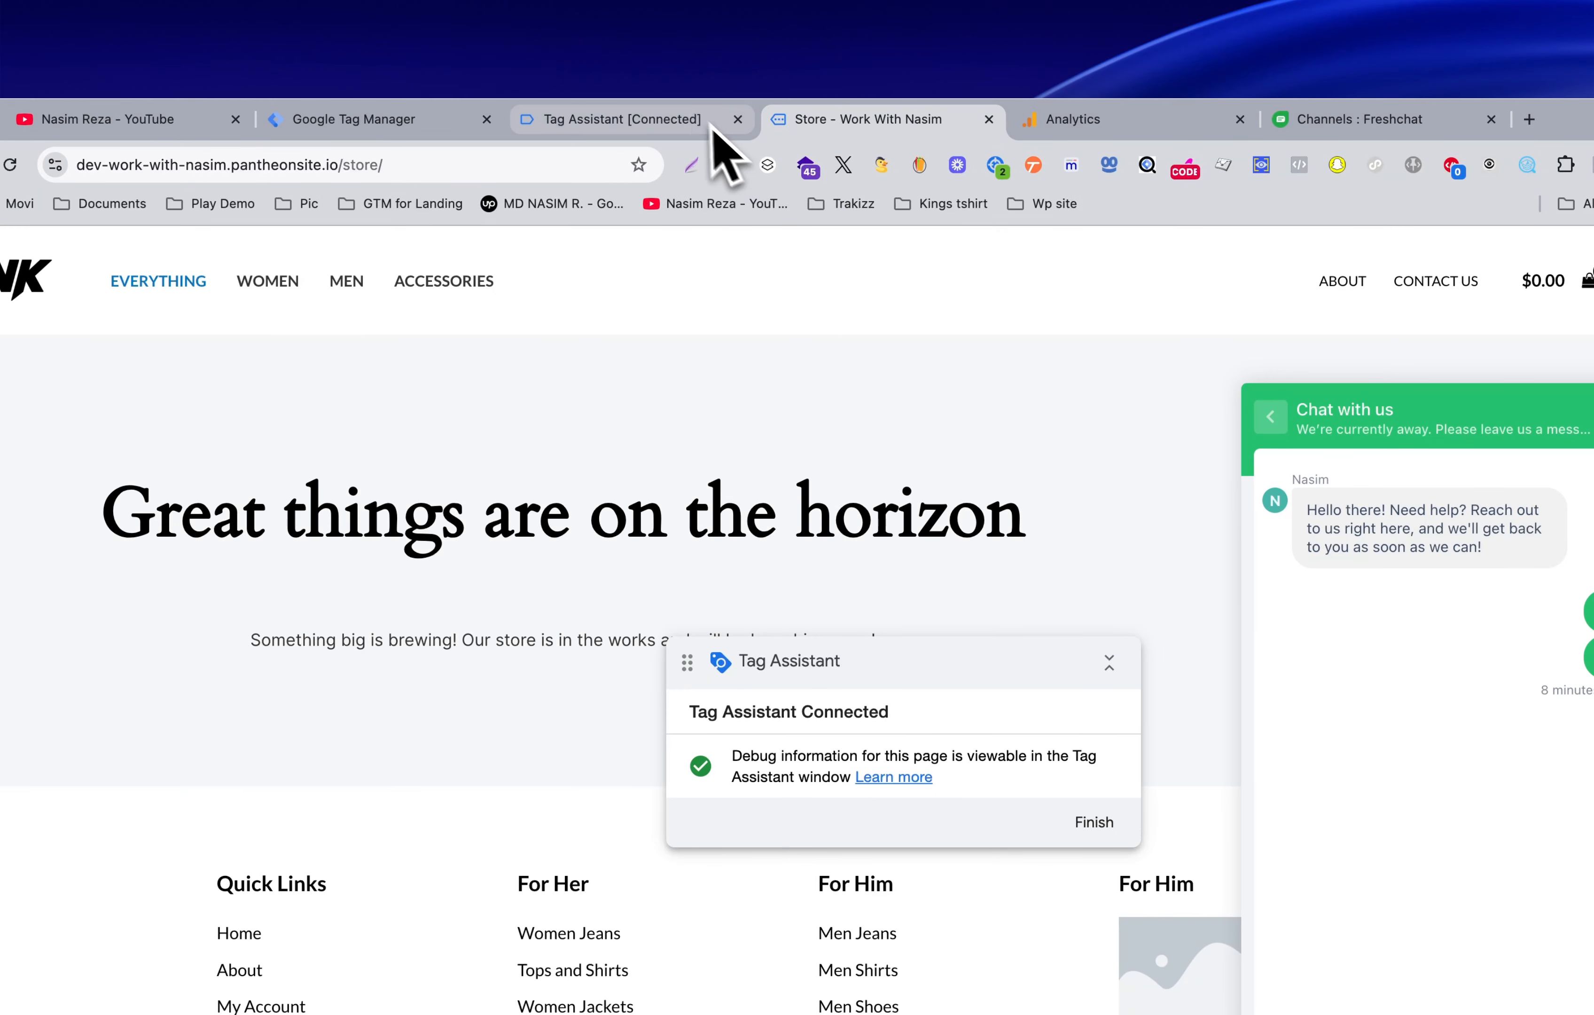
pyautogui.click(707, 127)
pyautogui.scroll(-3, 493, 860)
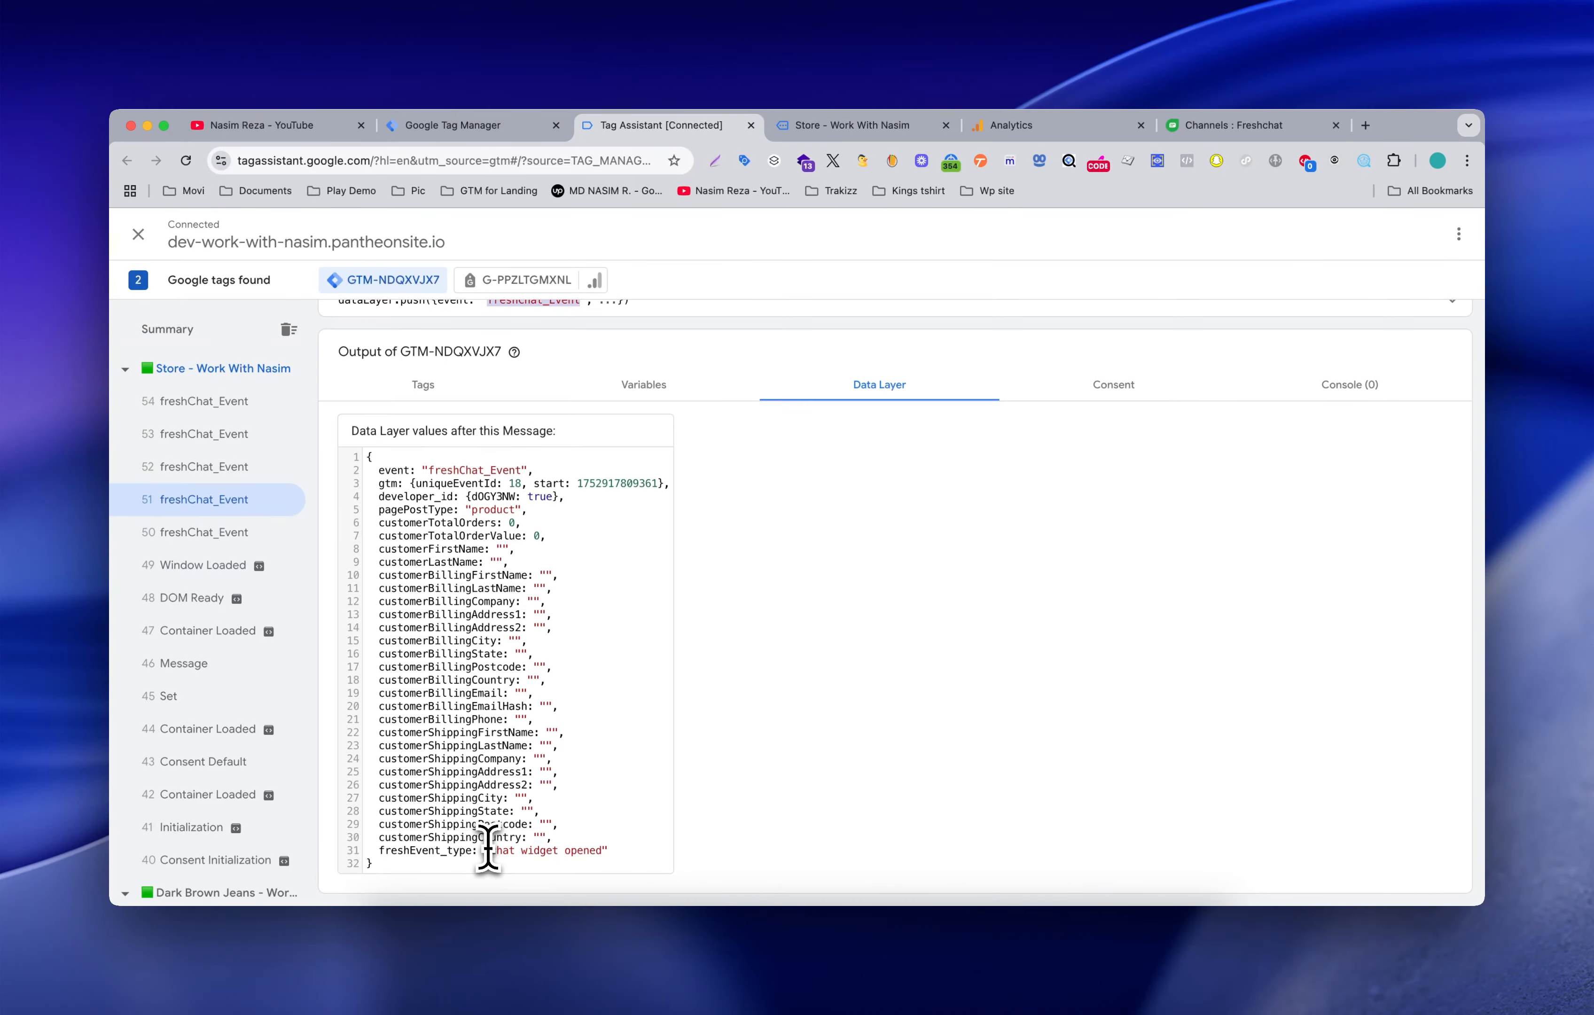
pyautogui.scroll(1, 488, 849)
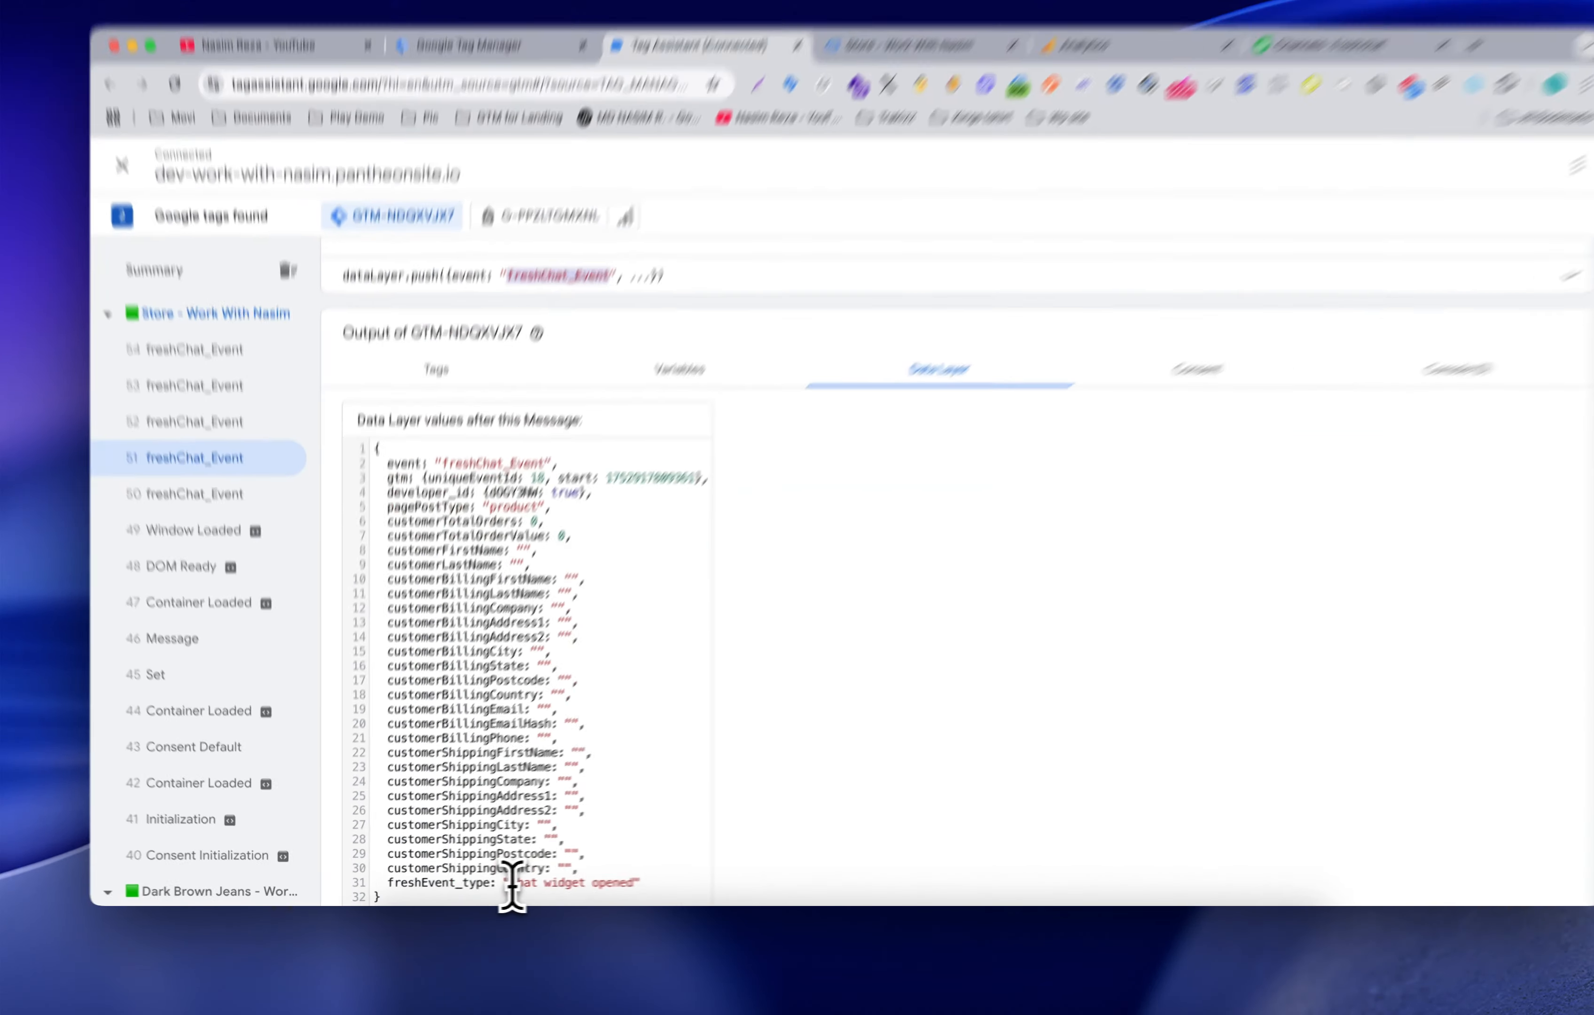
pyautogui.moveTo(493, 886); pyautogui.dragTo(574, 886)
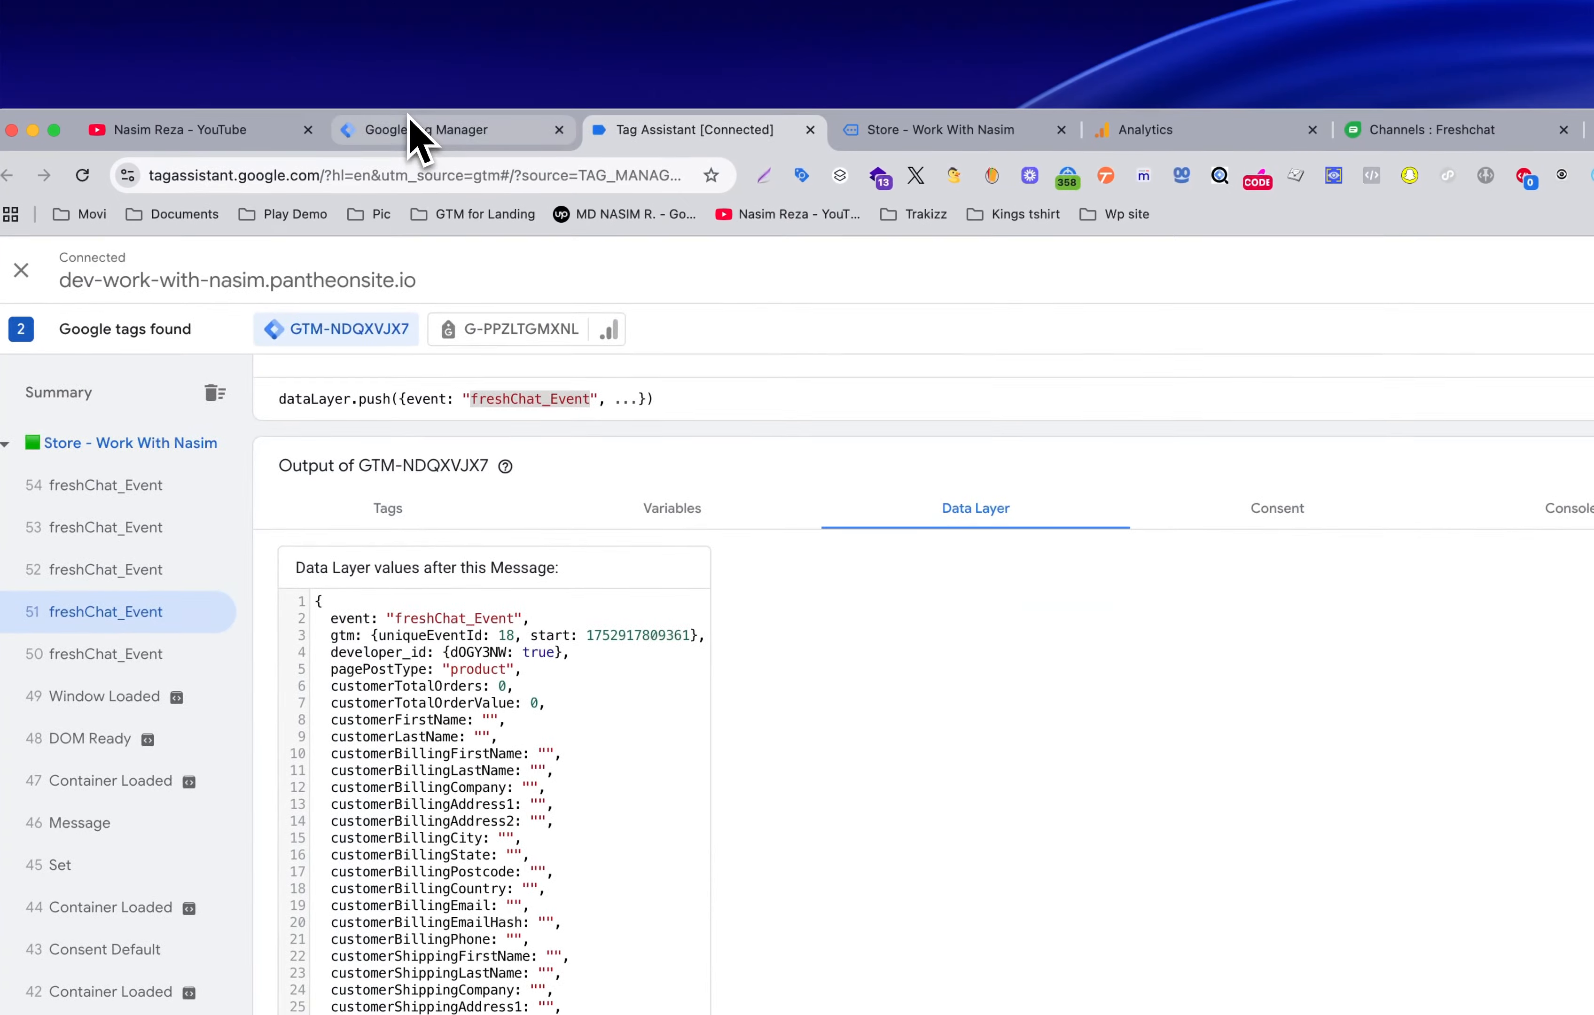
pyautogui.click(425, 39)
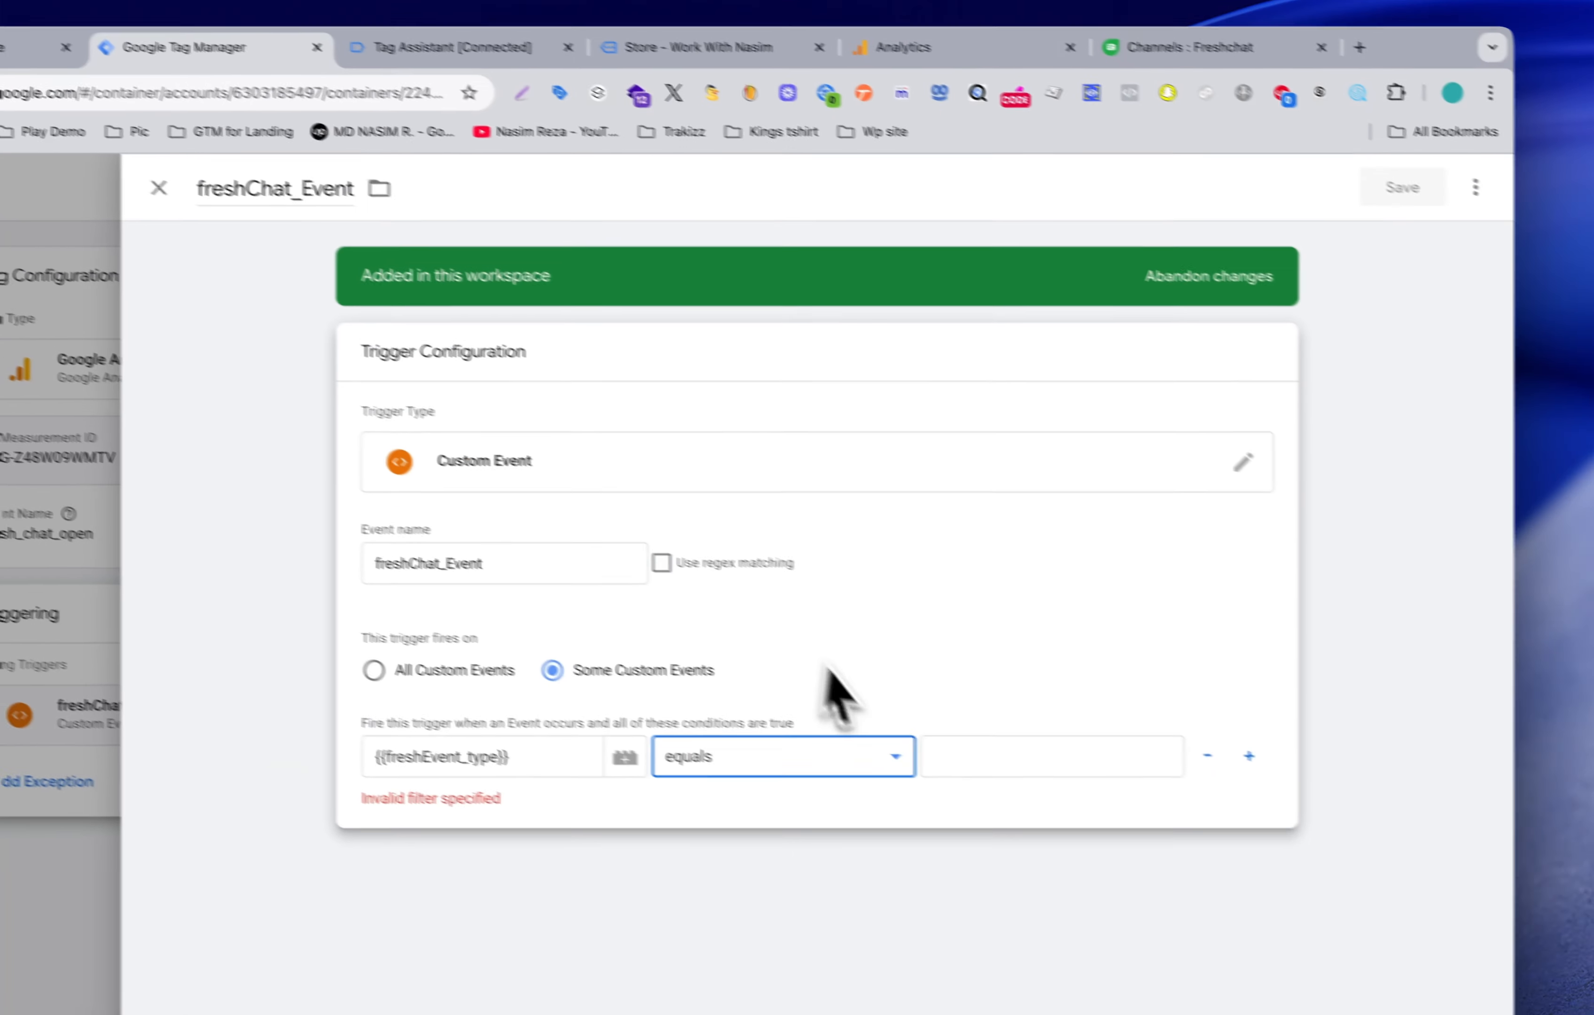
pyautogui.click(980, 757)
pyautogui.press('super+v')
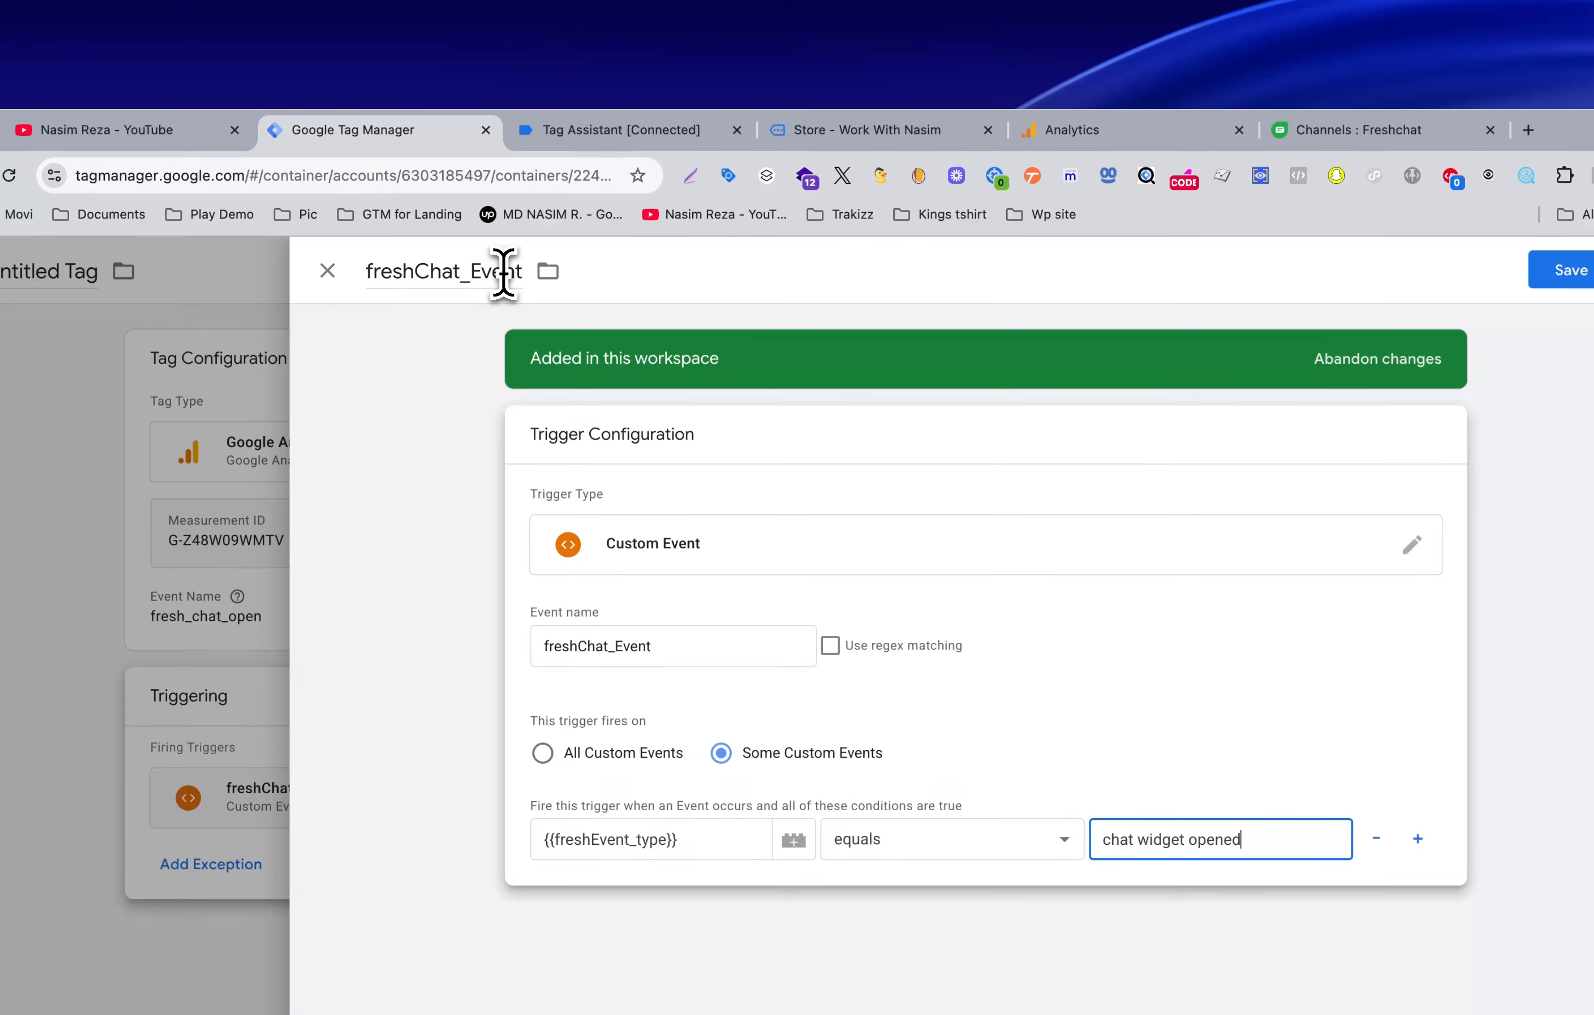
# Step: Rename the trigger as "freshChat_Event - open" and save it
pyautogui.click(504, 273)
pyautogui.write('- open')
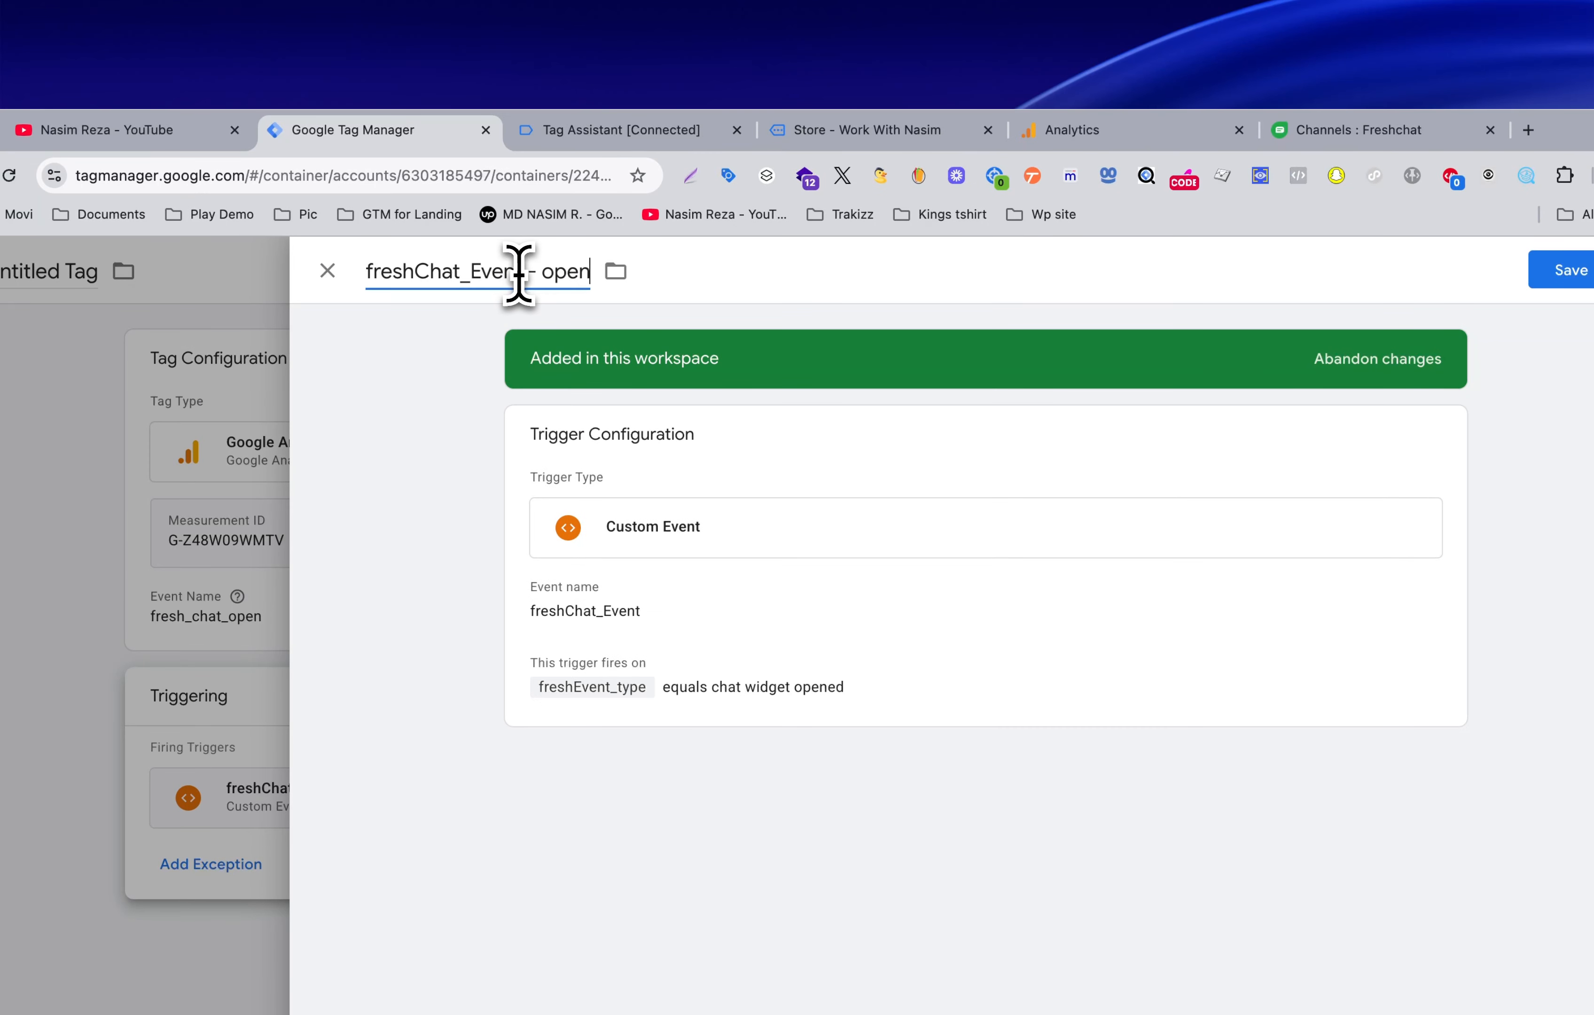
pyautogui.click(1558, 270)
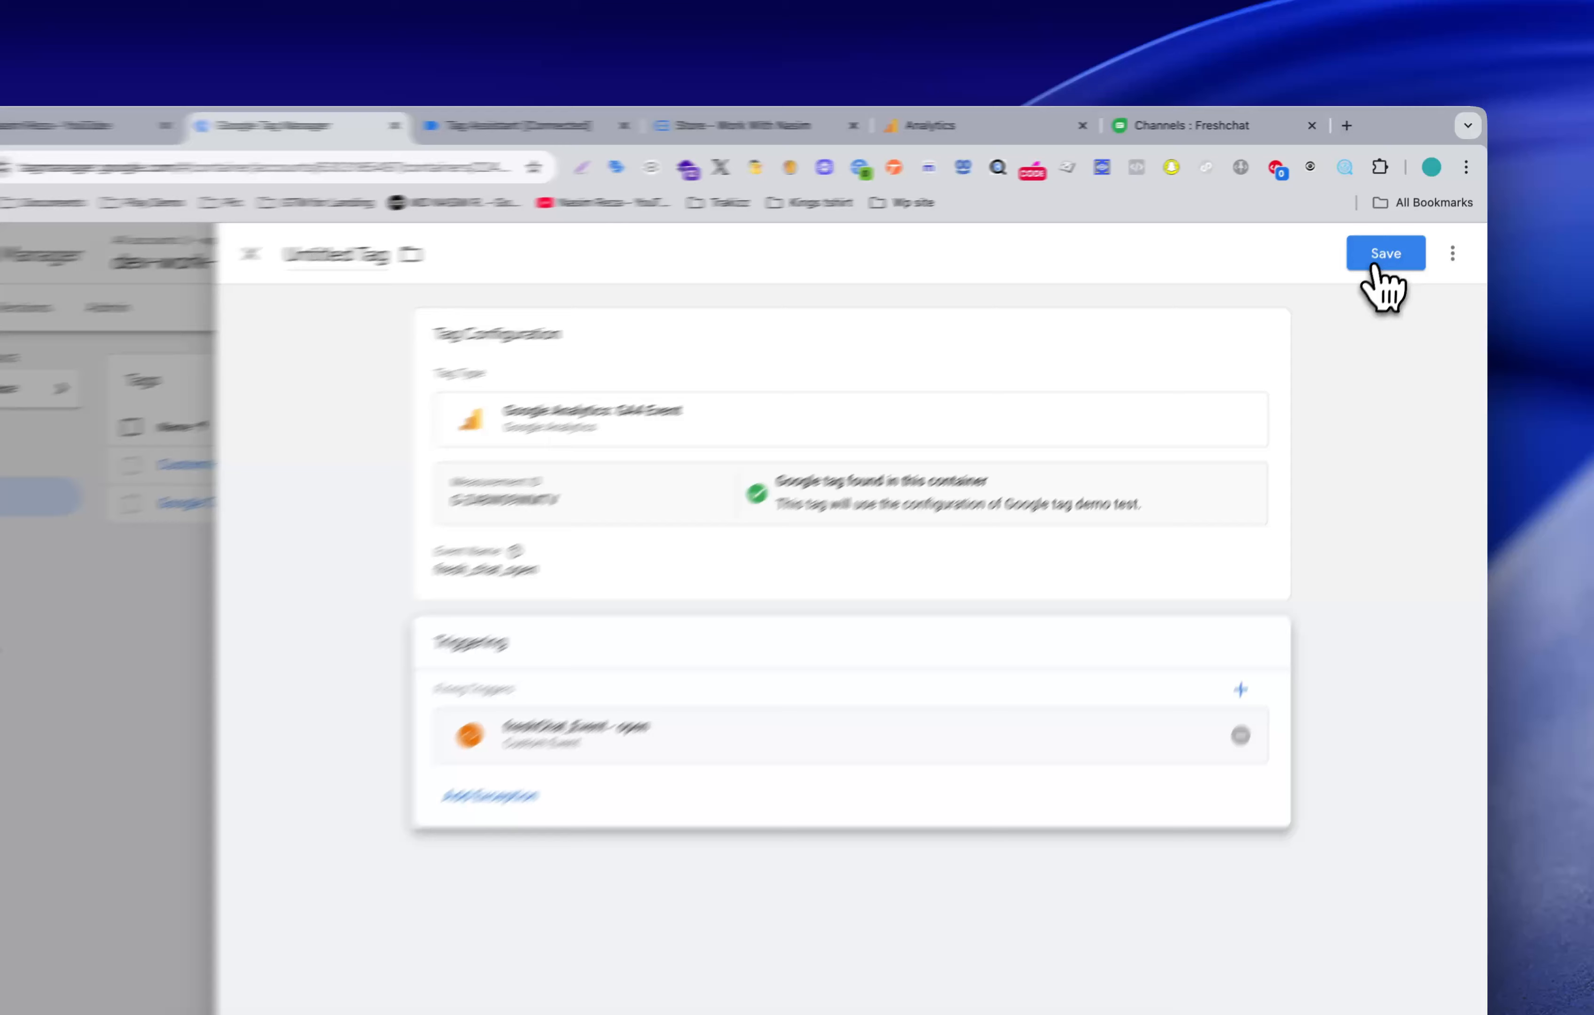
# Step: Save the GA4 Event tag under the name "Google Analytics GA4 Event - freshchat open"
pyautogui.click(1386, 253)
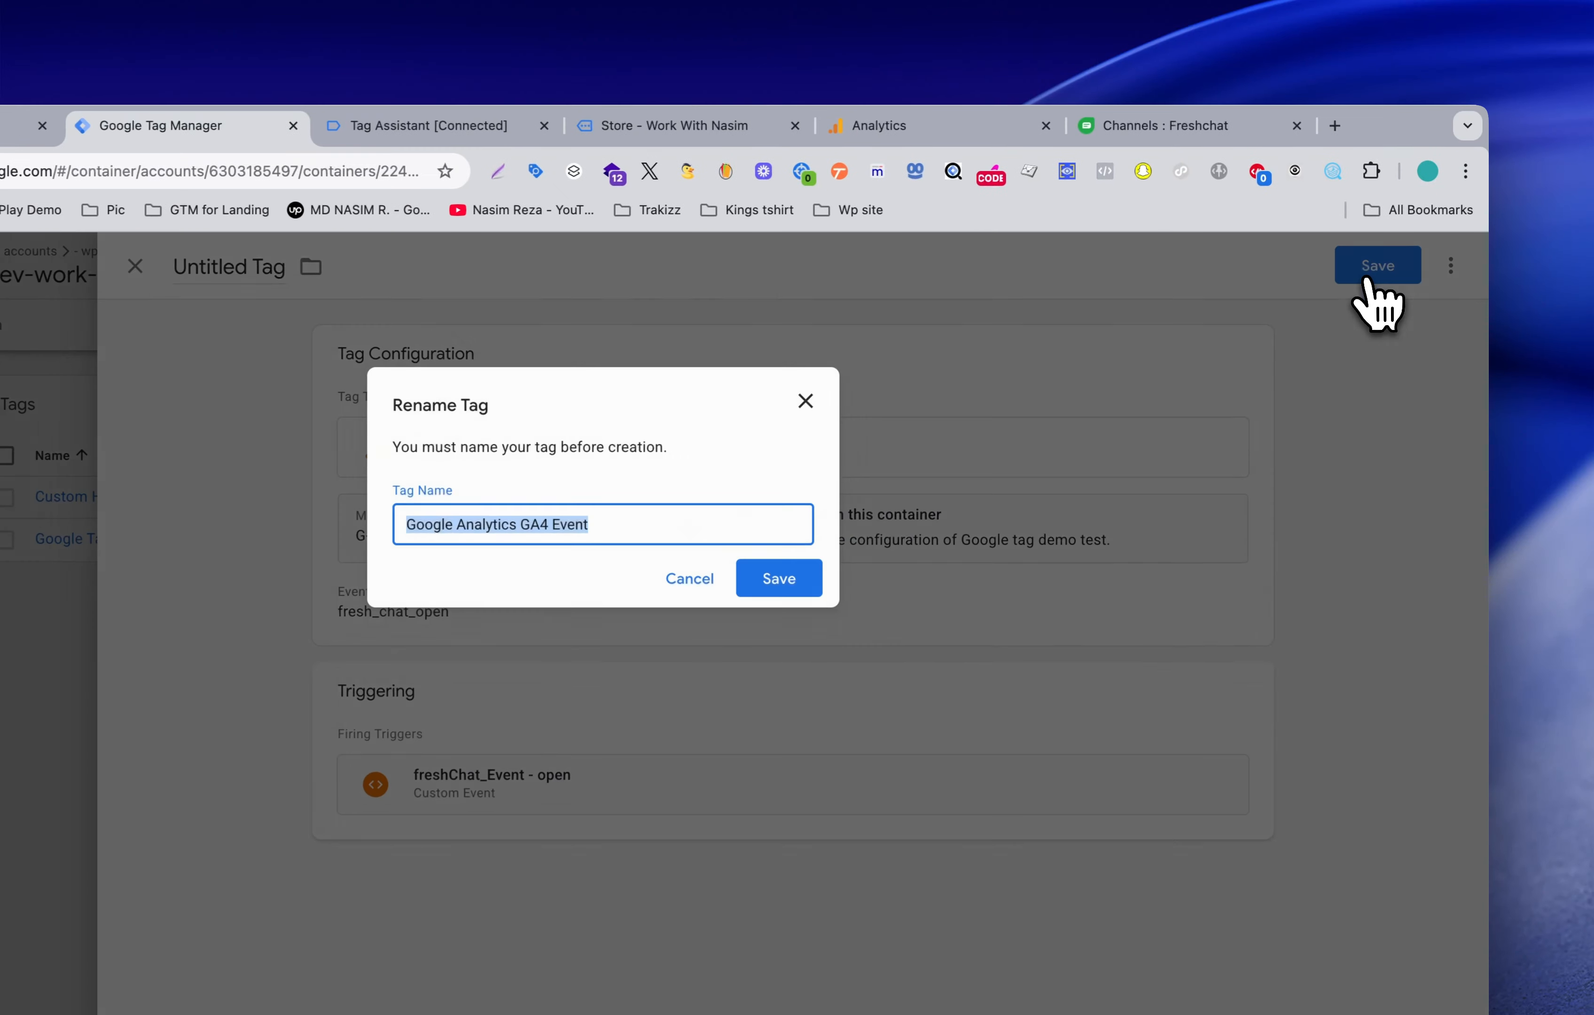
pyautogui.click(708, 492)
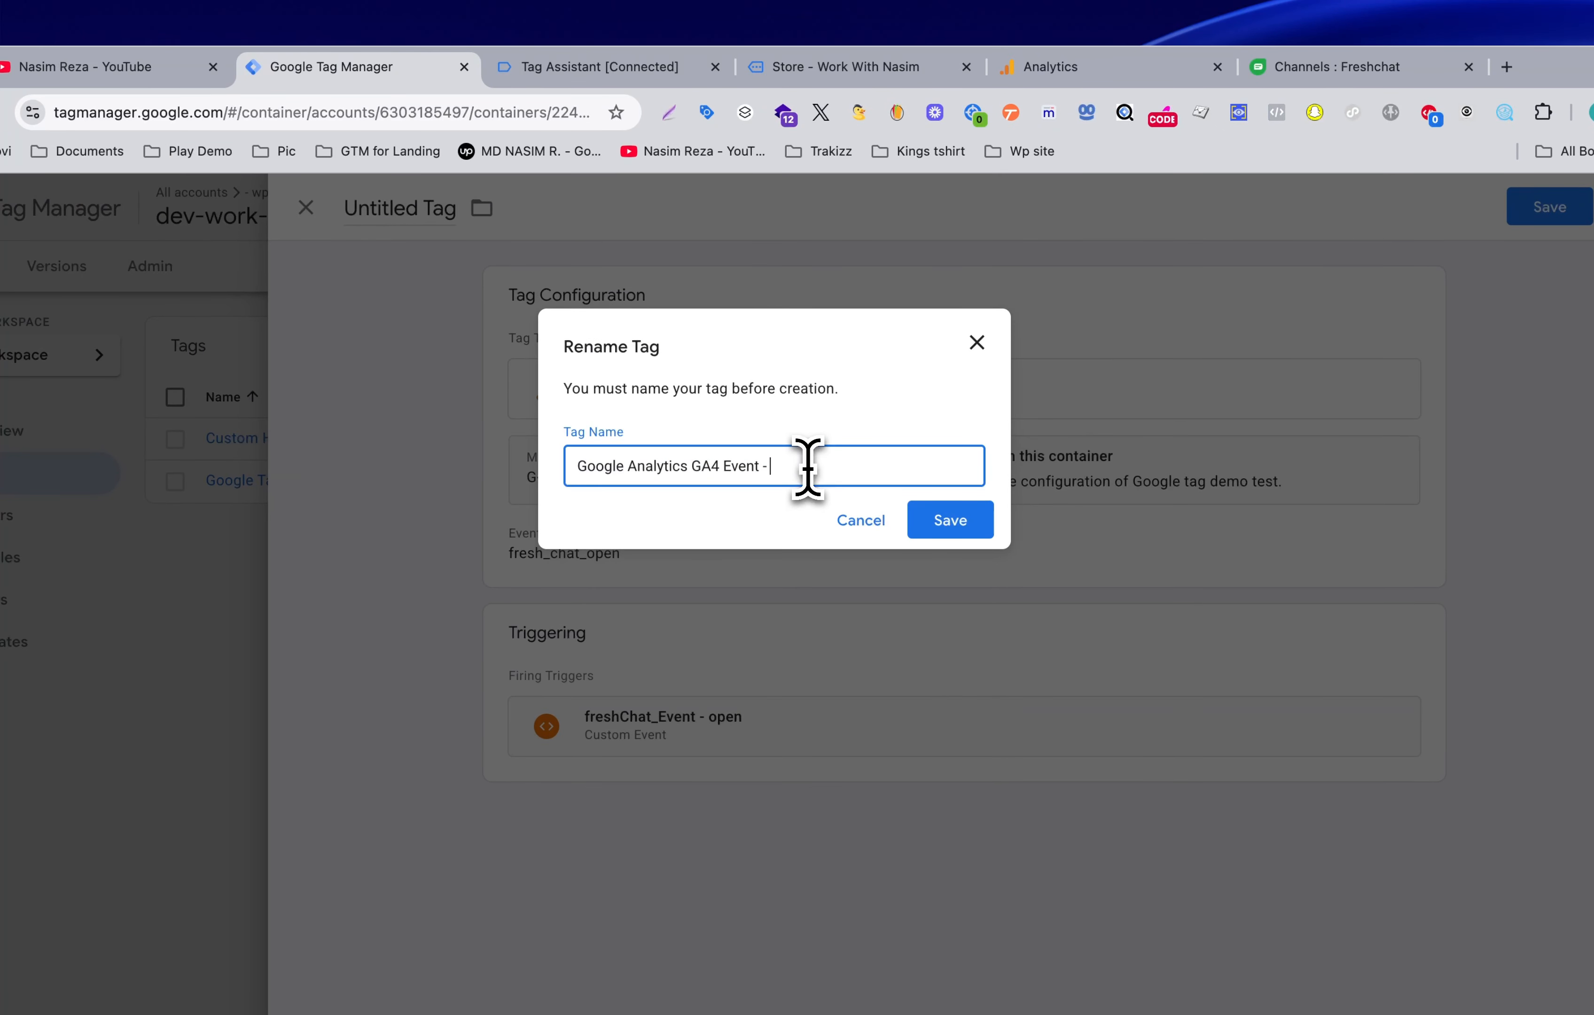
pyautogui.write('- freshchat open')
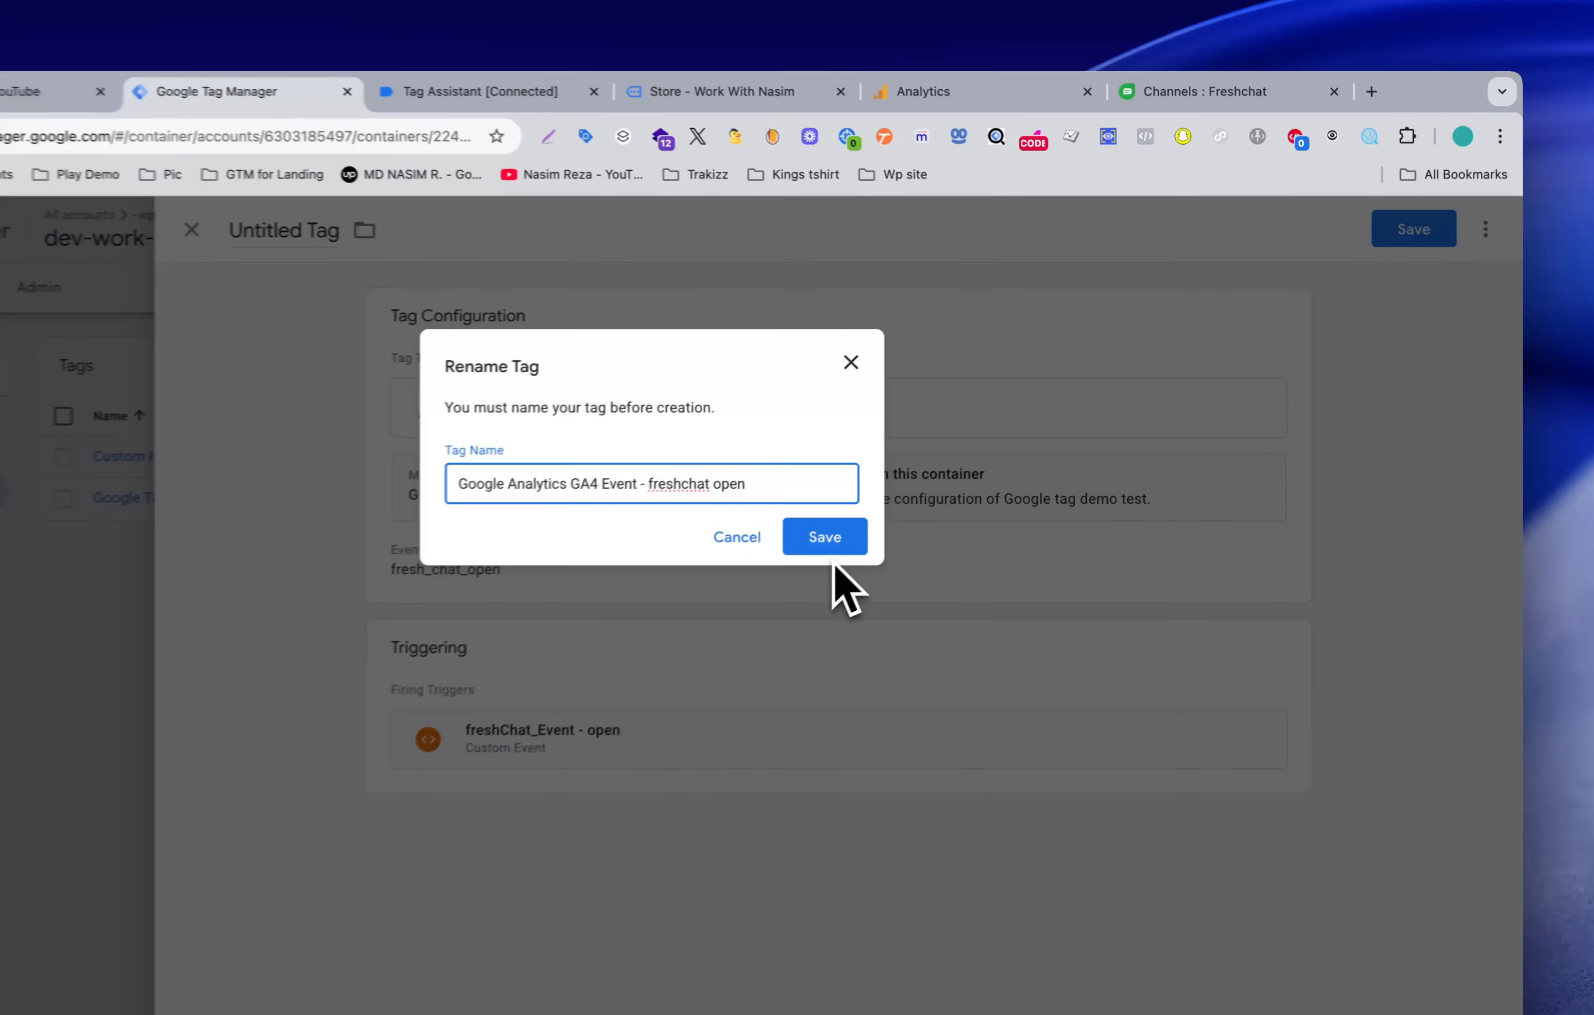
pyautogui.click(937, 478)
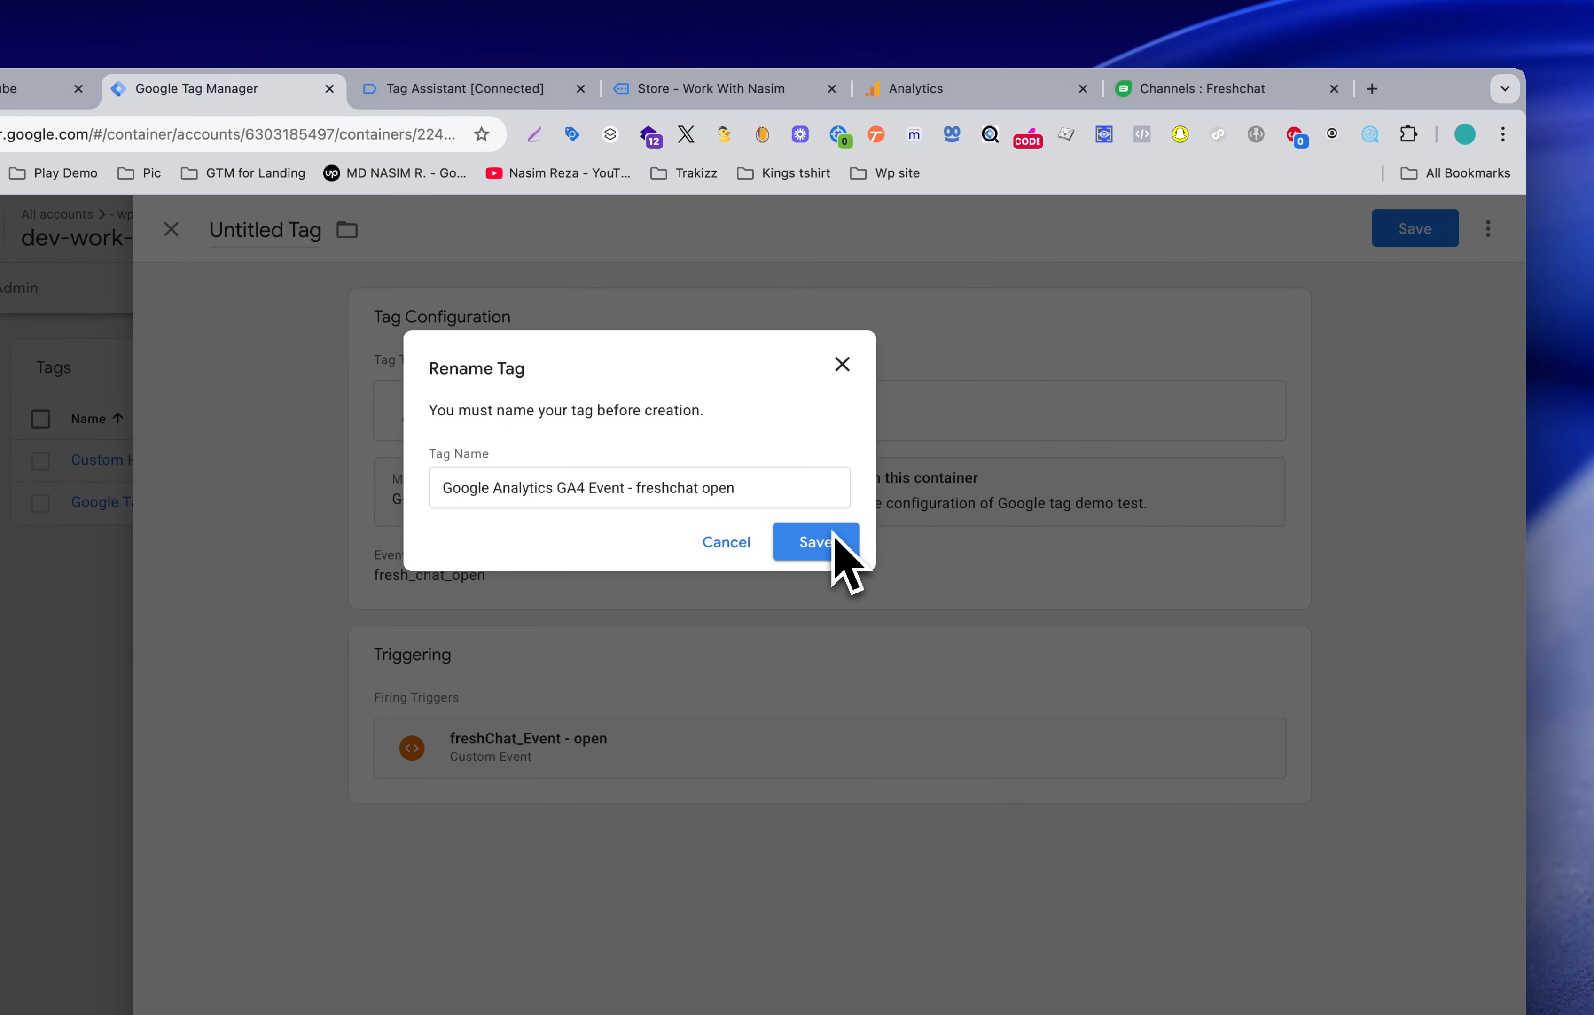
pyautogui.click(814, 542)
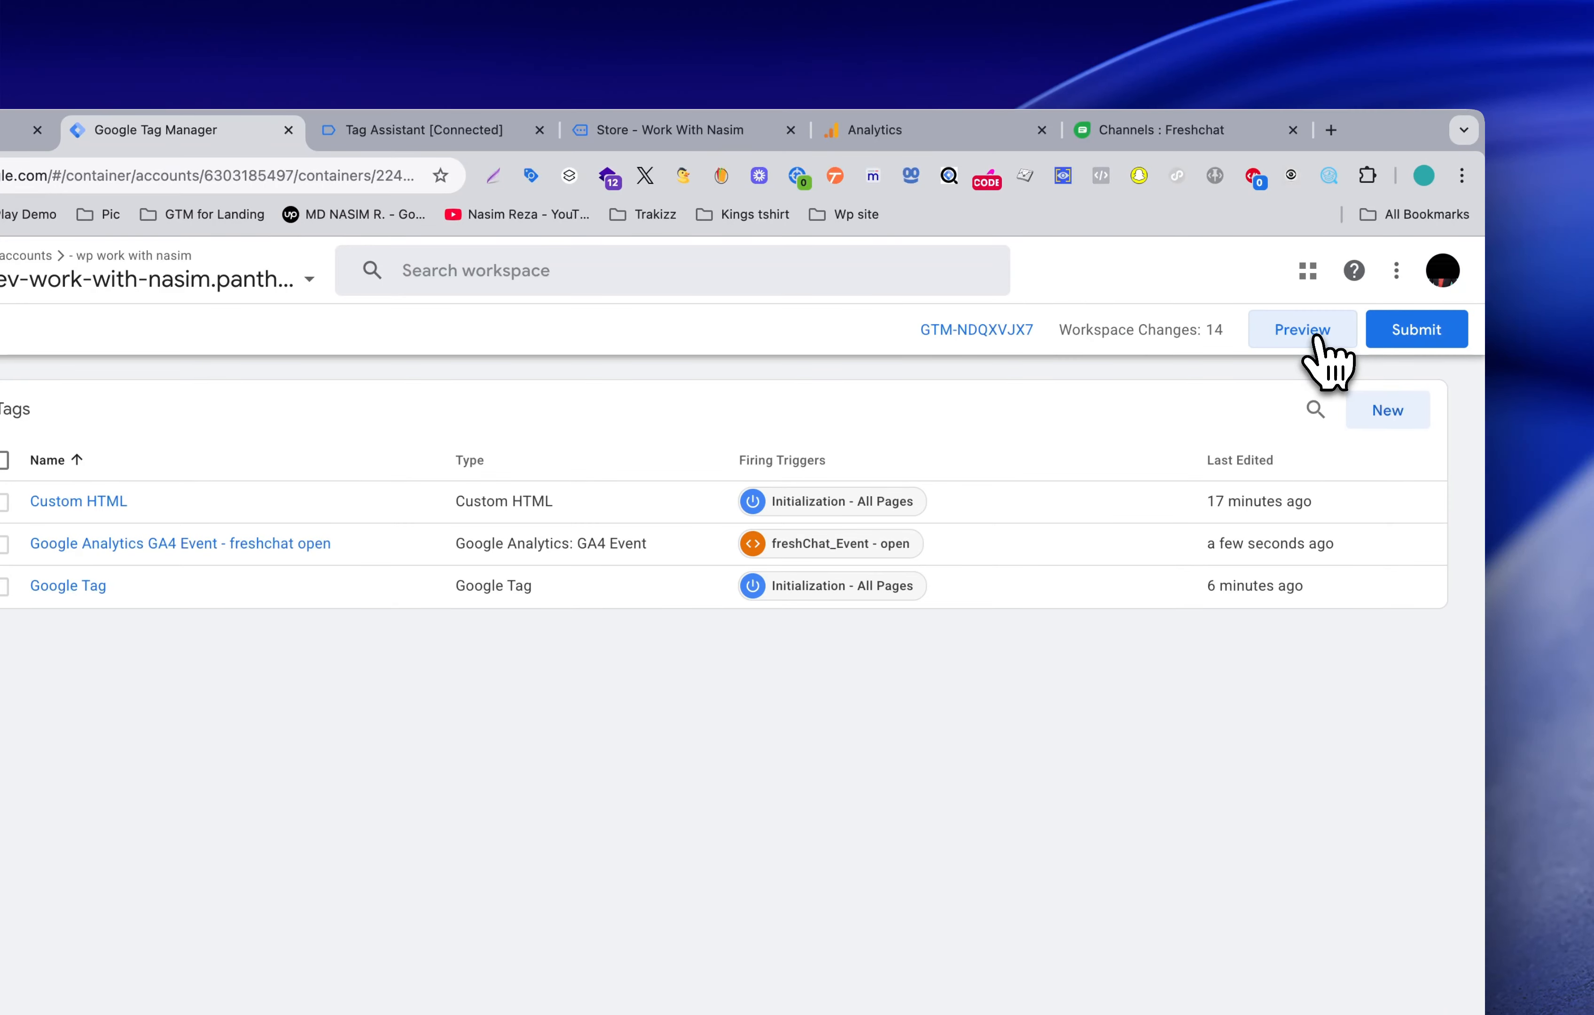
# Step: Preview the container, continue past the Tag Assistant connection dialog and switch to the connected store website
pyautogui.click(1314, 339)
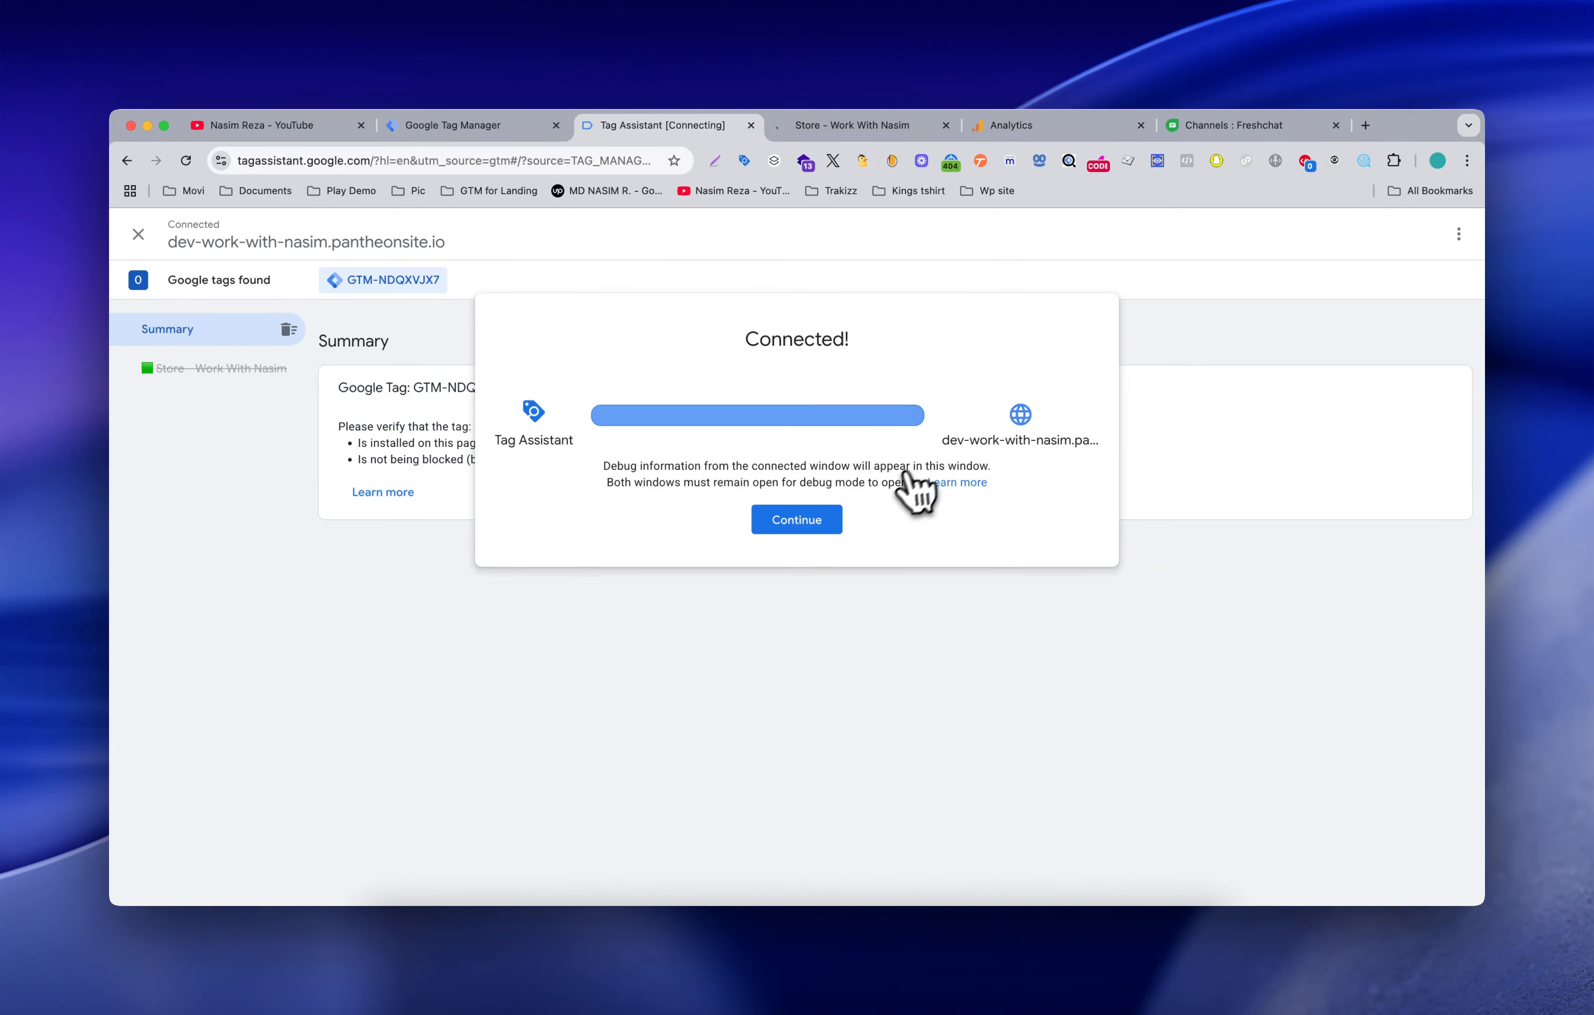
pyautogui.click(800, 520)
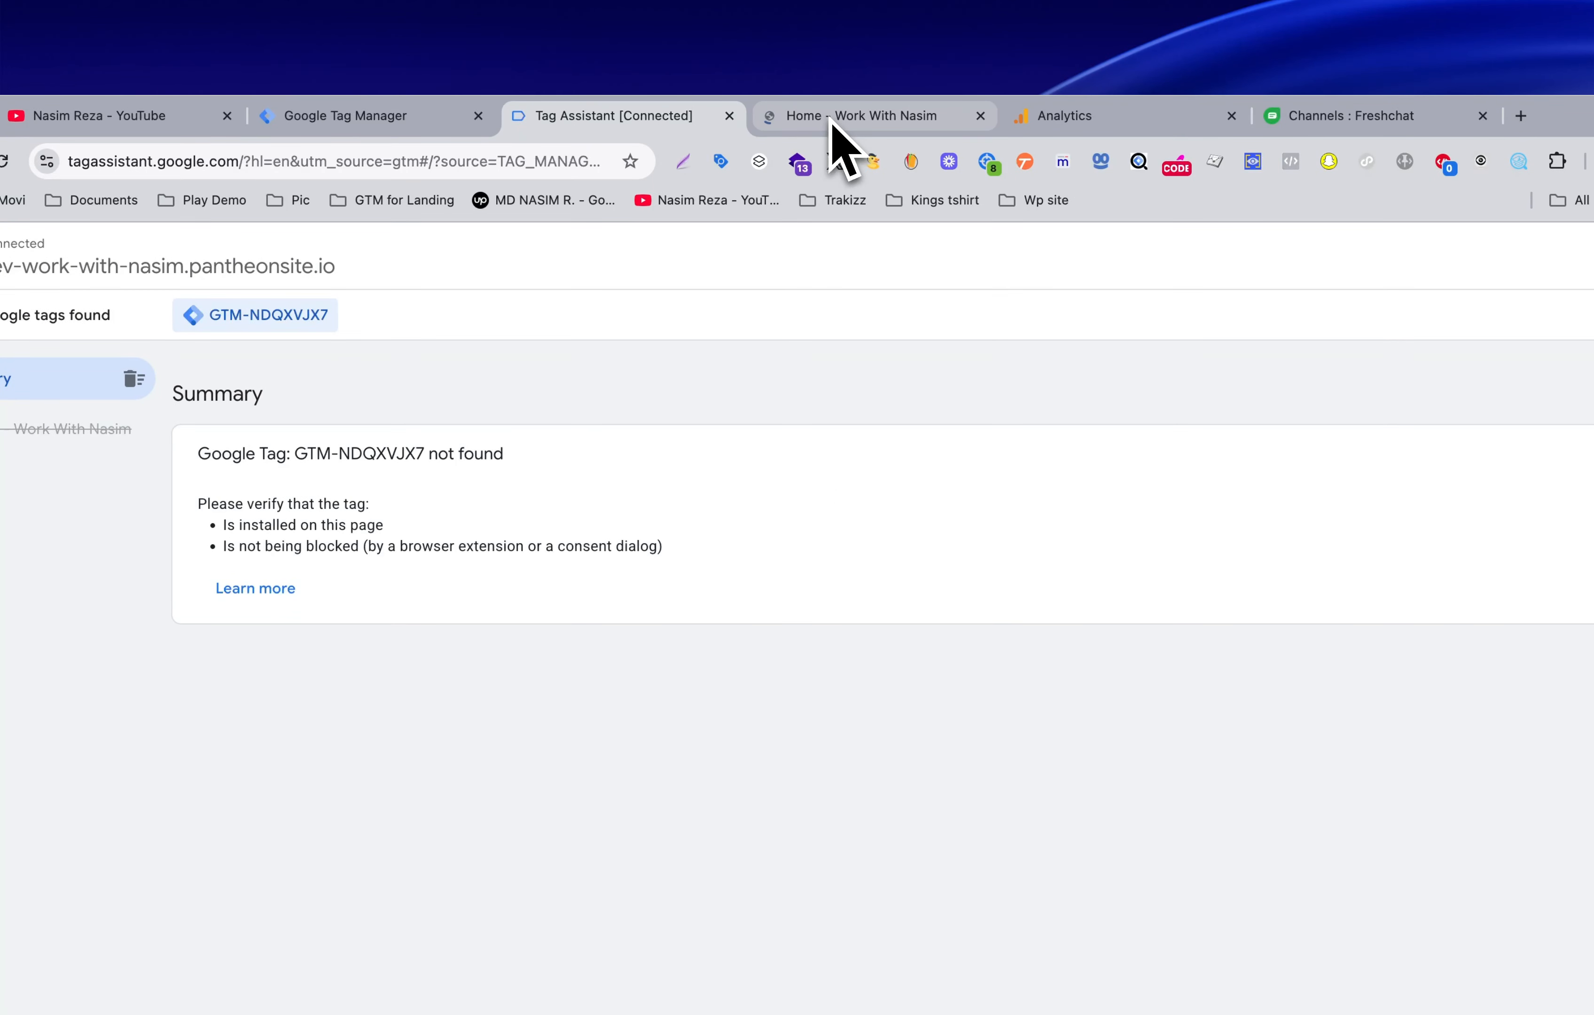
pyautogui.click(834, 120)
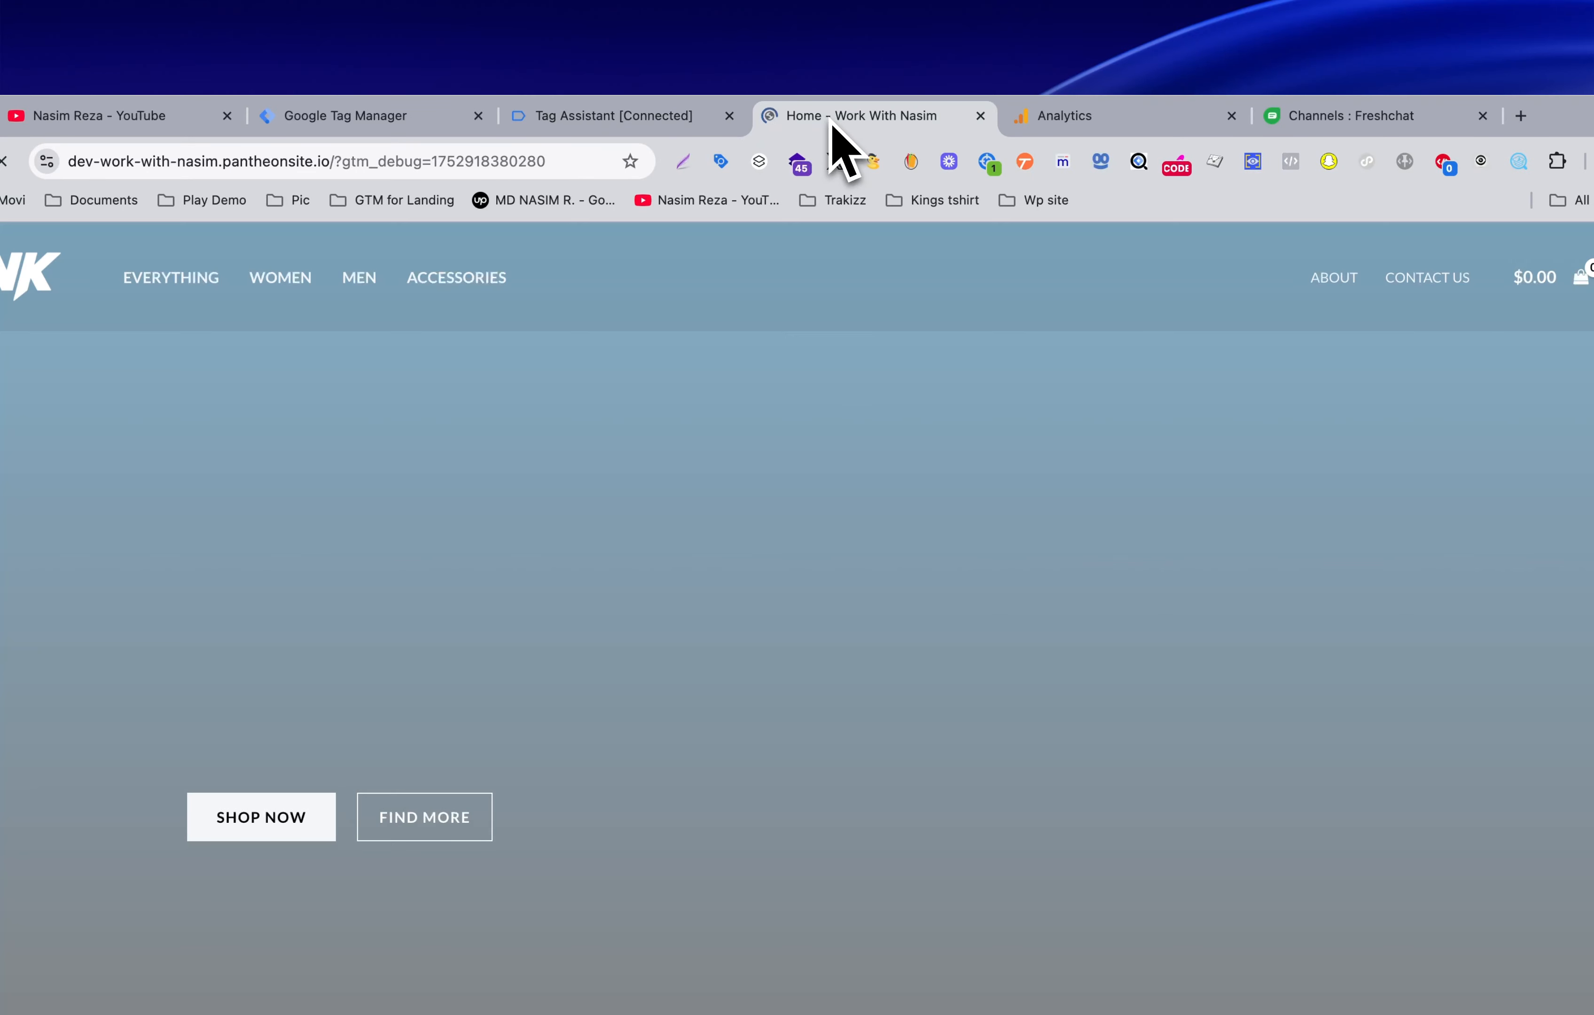
# Step: Move the Tag Assistant badge off the chat widget, open the "Chat with us" conversation and send the message "kh"
pyautogui.scroll(-10, 688, 536)
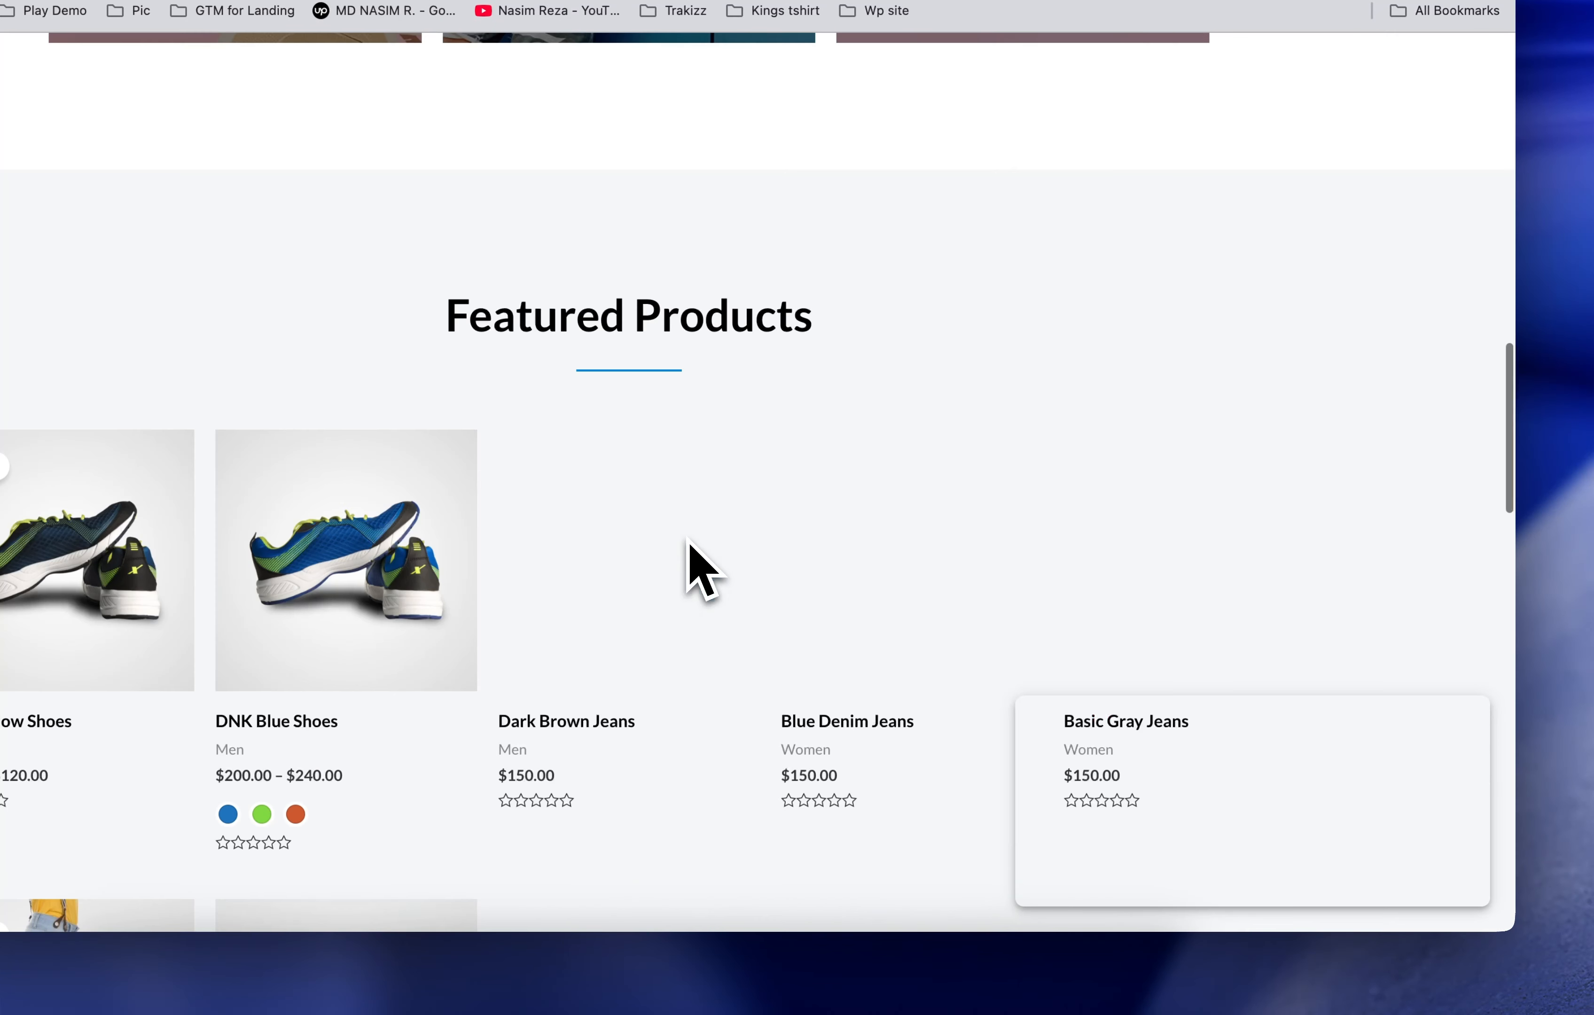
pyautogui.scroll(-3, 951, 683)
pyautogui.moveTo(1173, 725); pyautogui.dragTo(899, 473)
pyautogui.click(1444, 887)
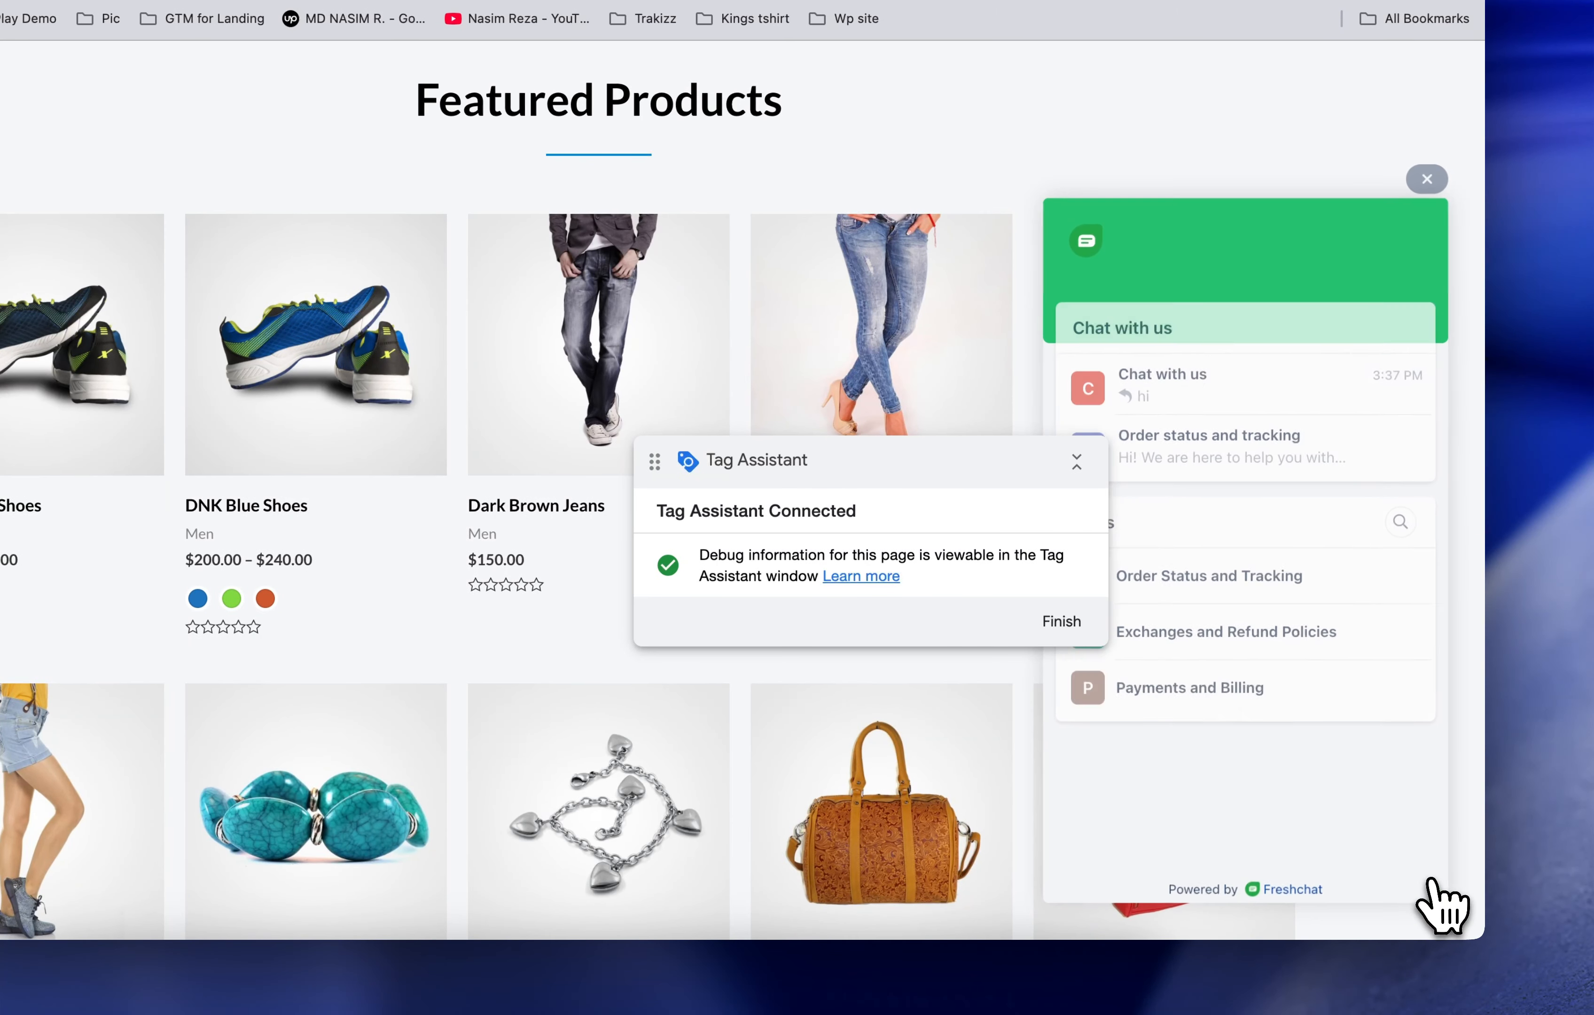
pyautogui.click(1247, 393)
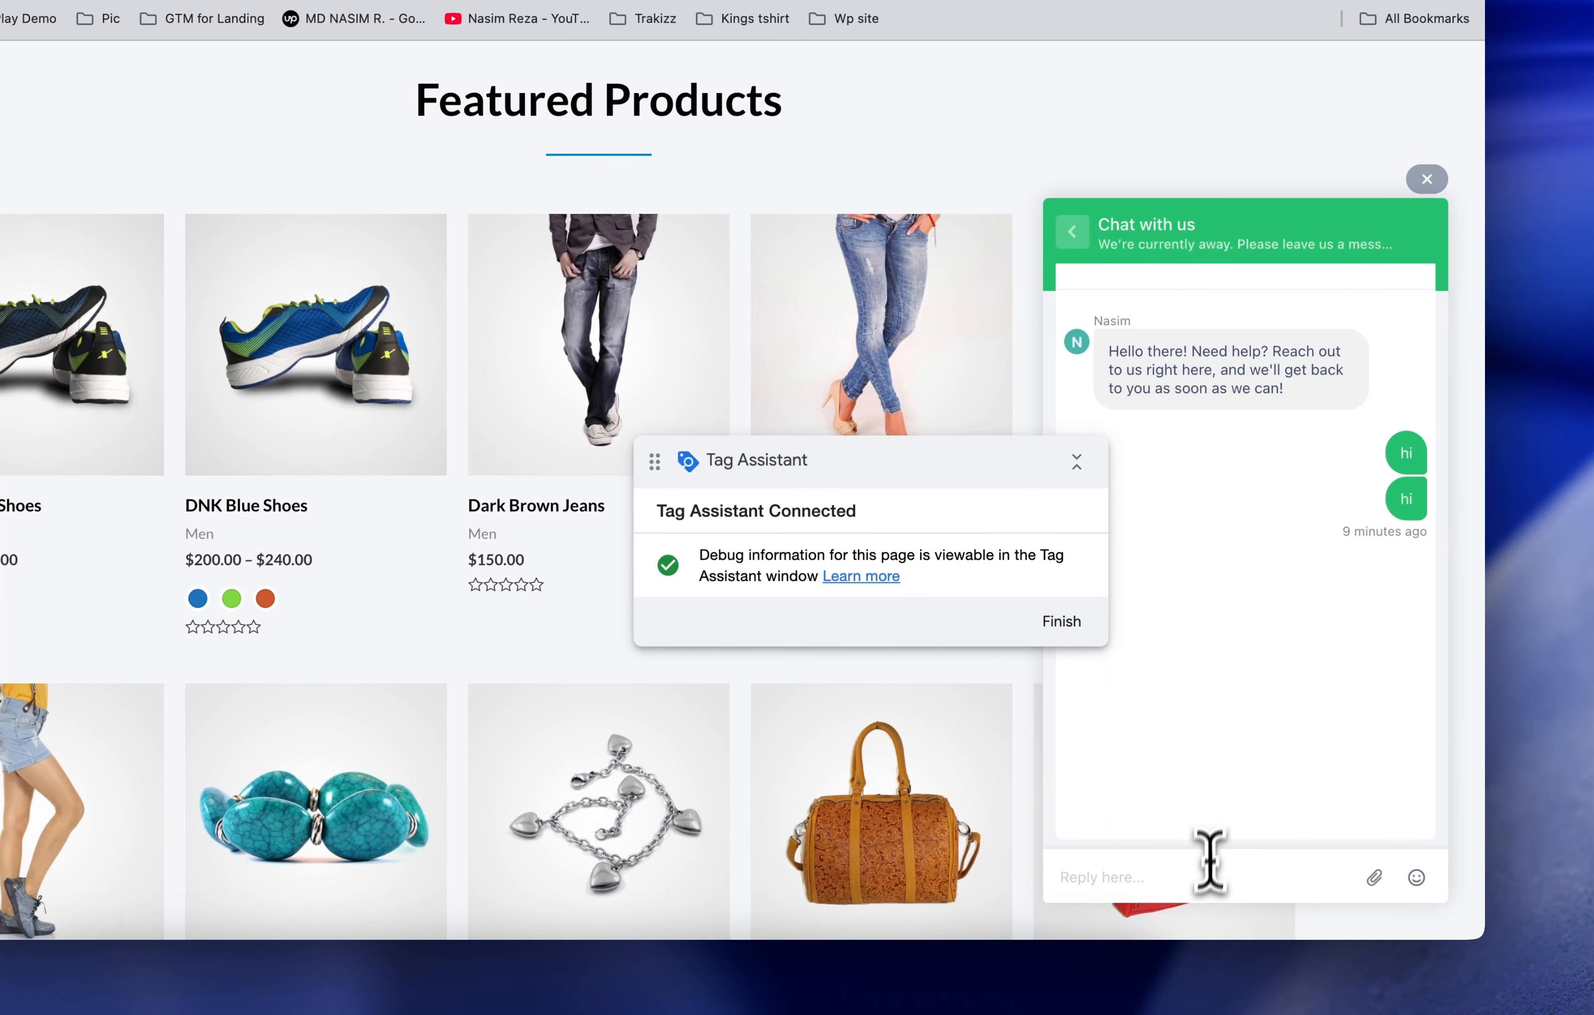
pyautogui.write('kh')
pyautogui.press('Return')
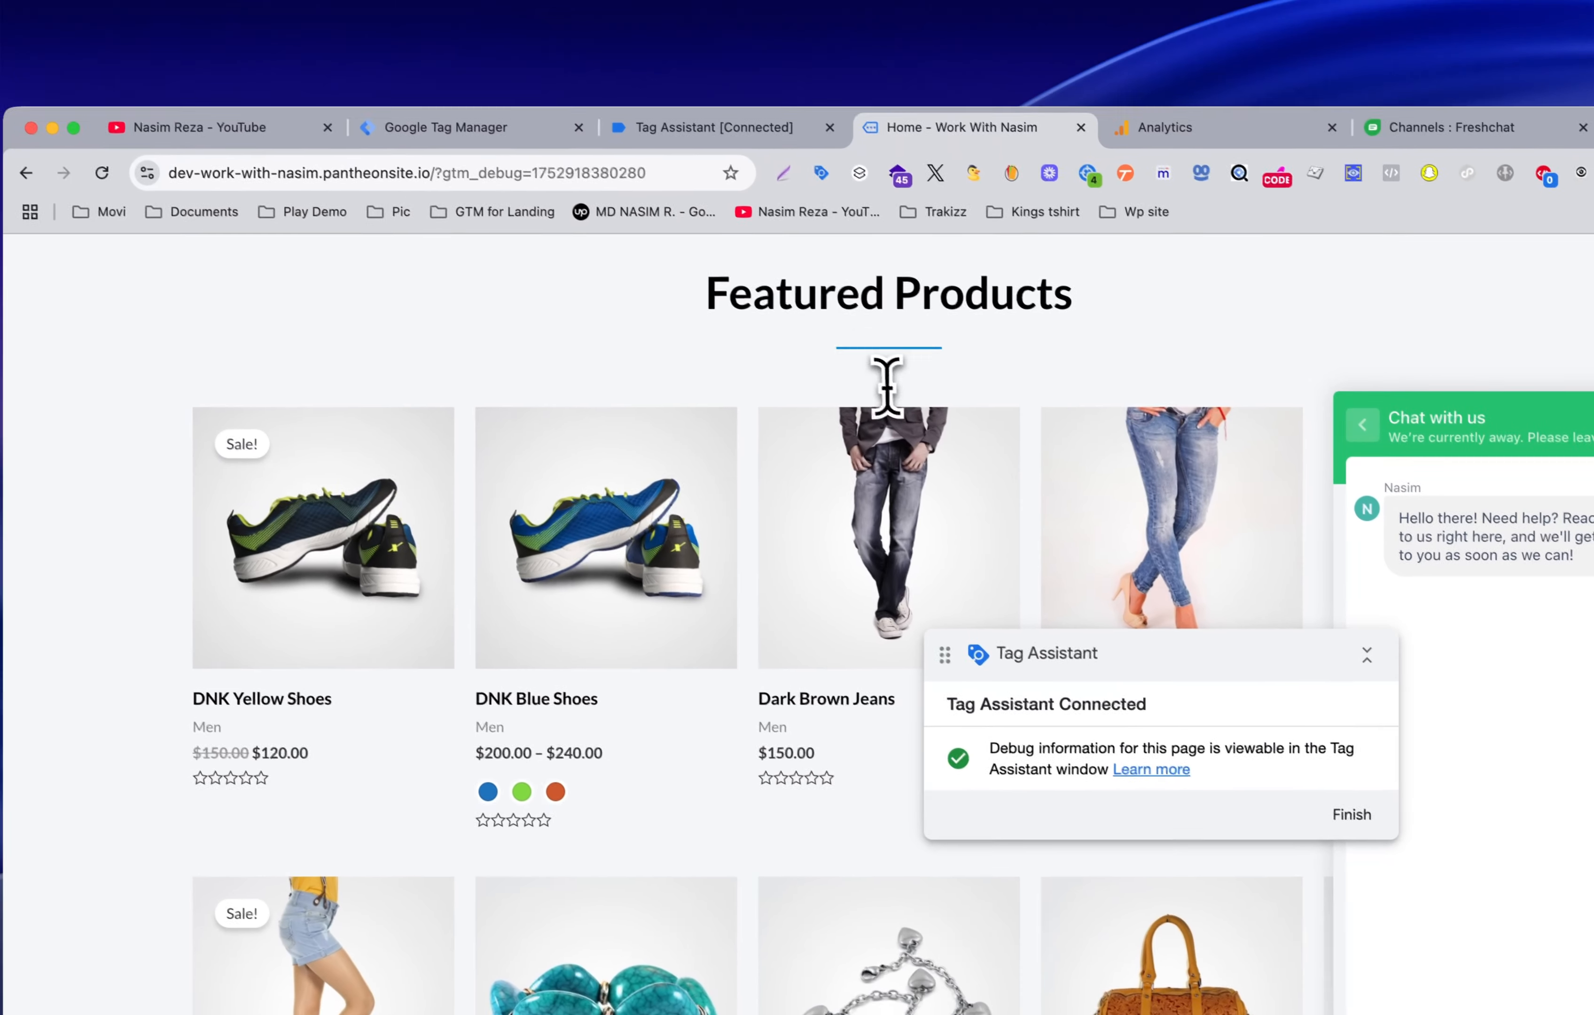
# Step: Switch to Tag Assistant and inspect which tags fired on freshChat_Event number 13
pyautogui.click(690, 137)
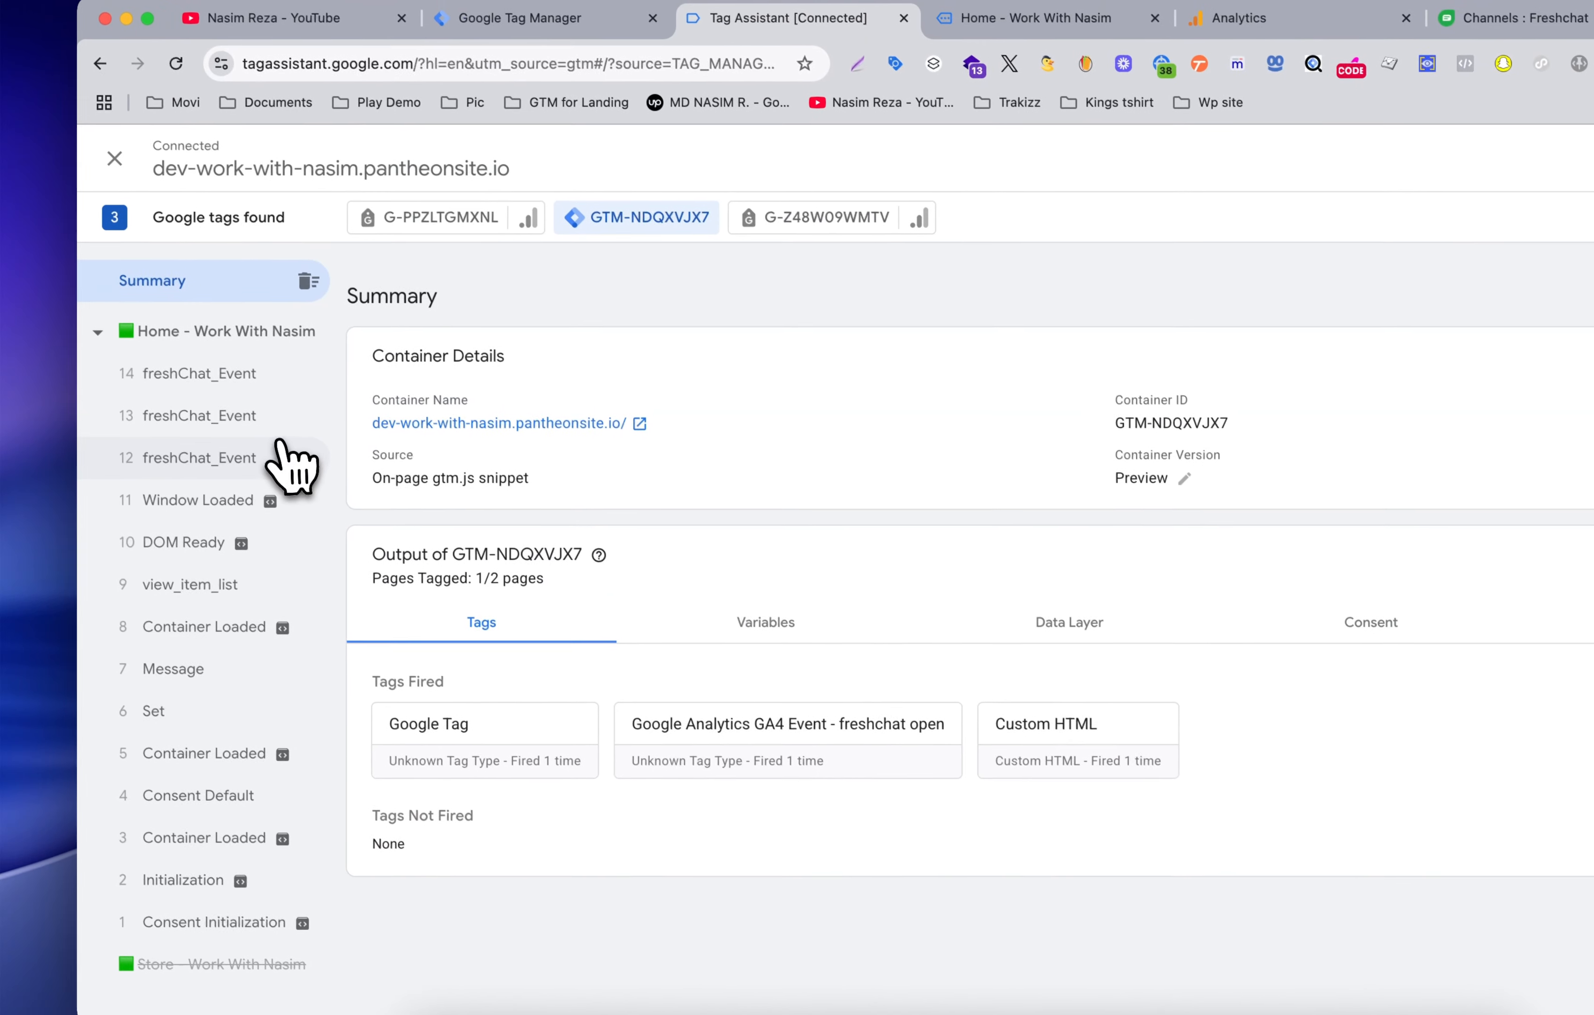
pyautogui.click(222, 362)
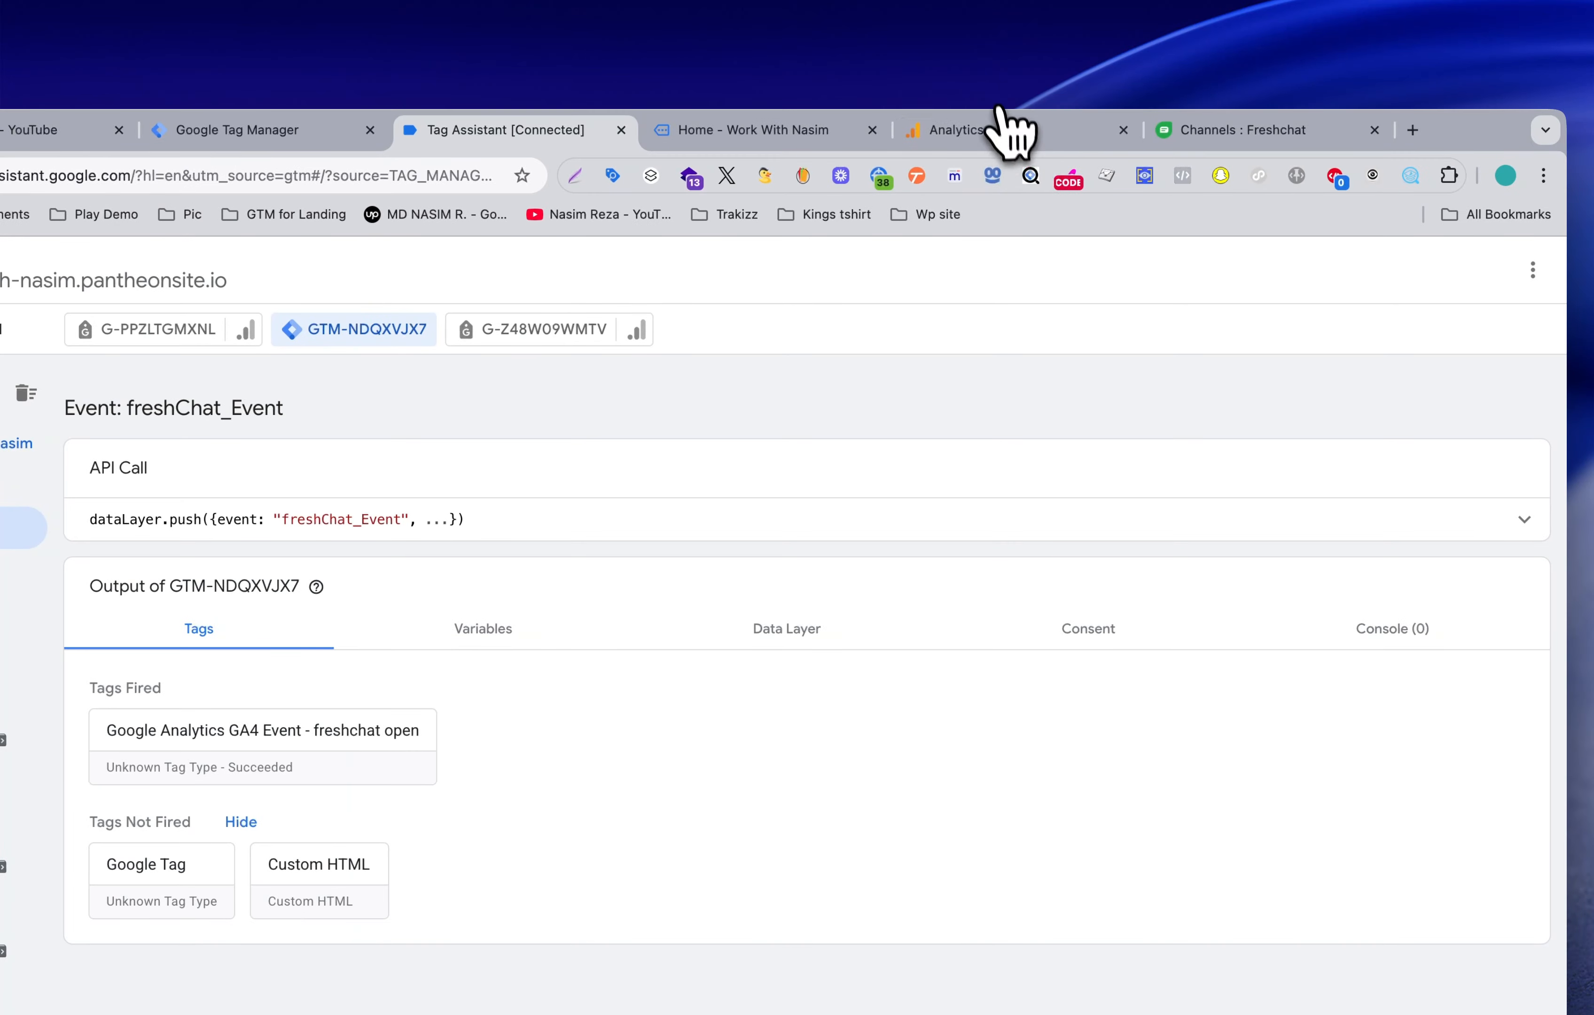
# Step: Switch to Google Analytics, close the web stream details and open the Realtime overview report
pyautogui.click(988, 132)
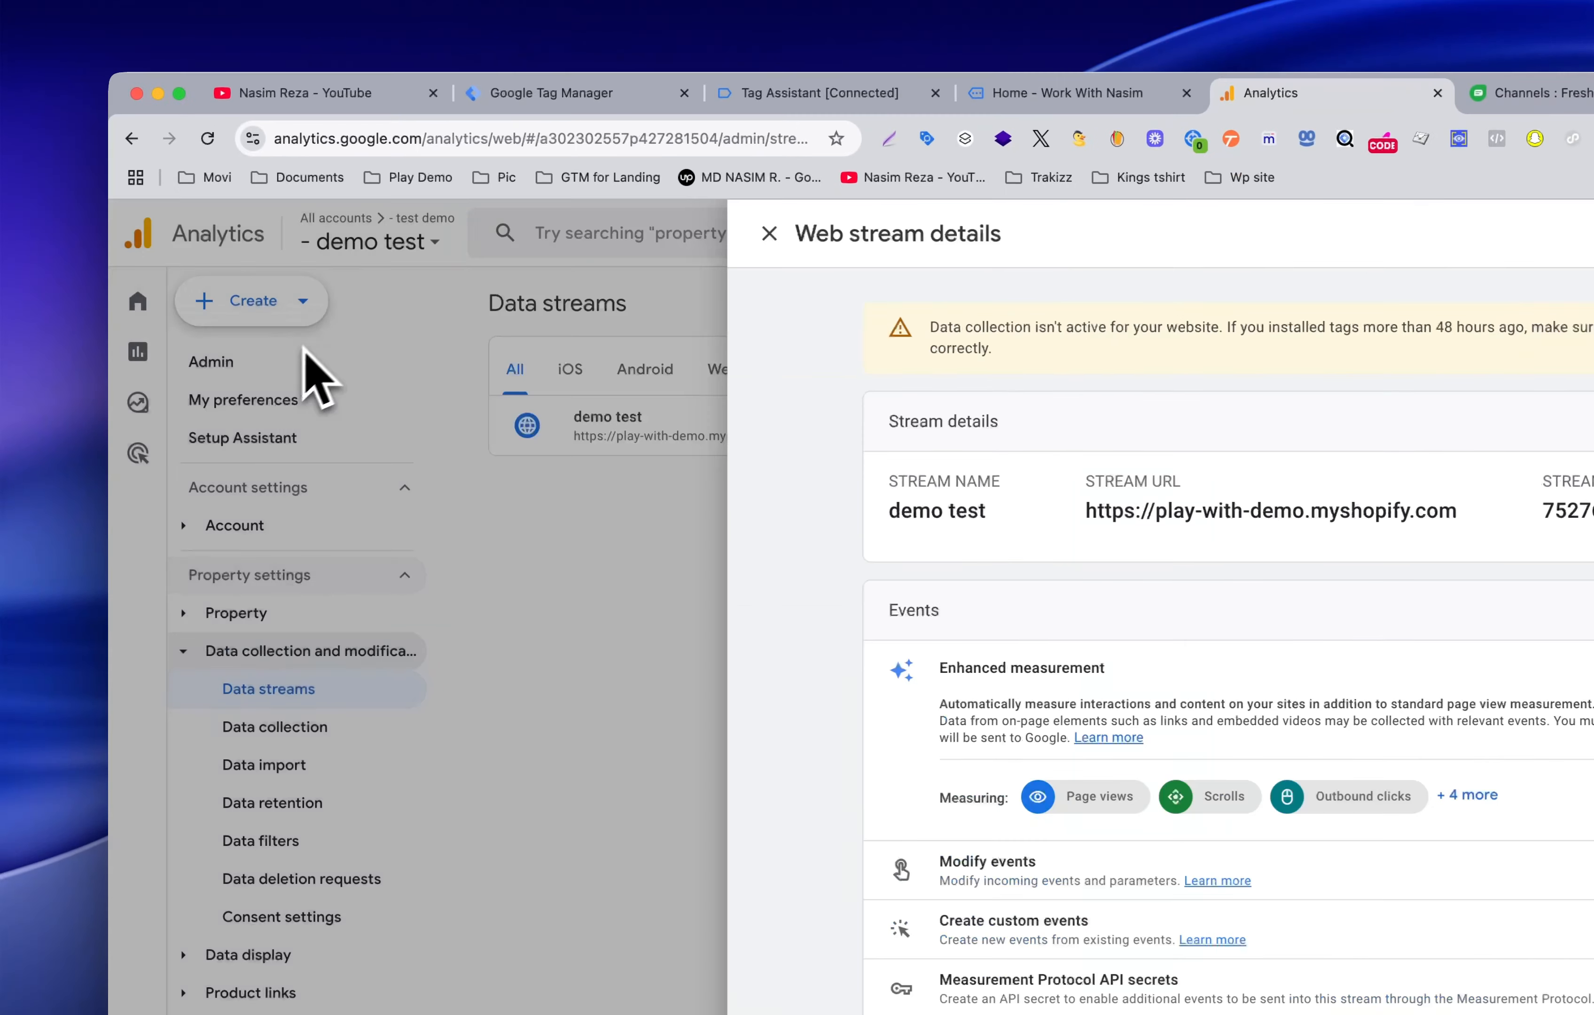
pyautogui.click(305, 350)
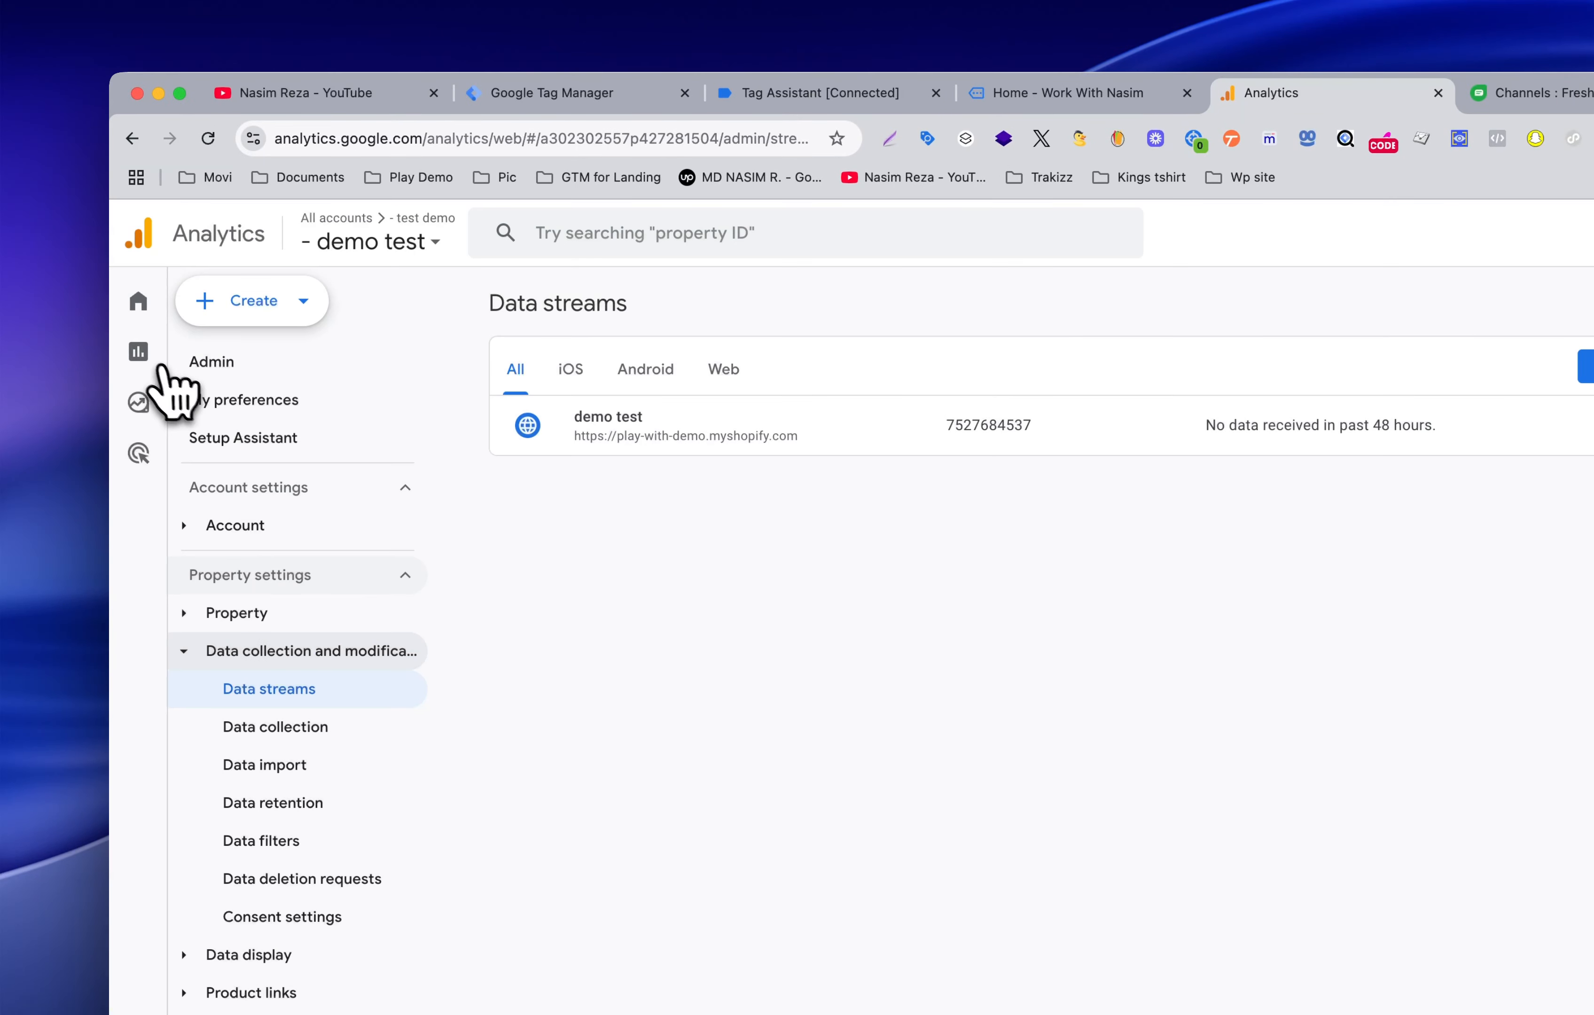
pyautogui.click(153, 365)
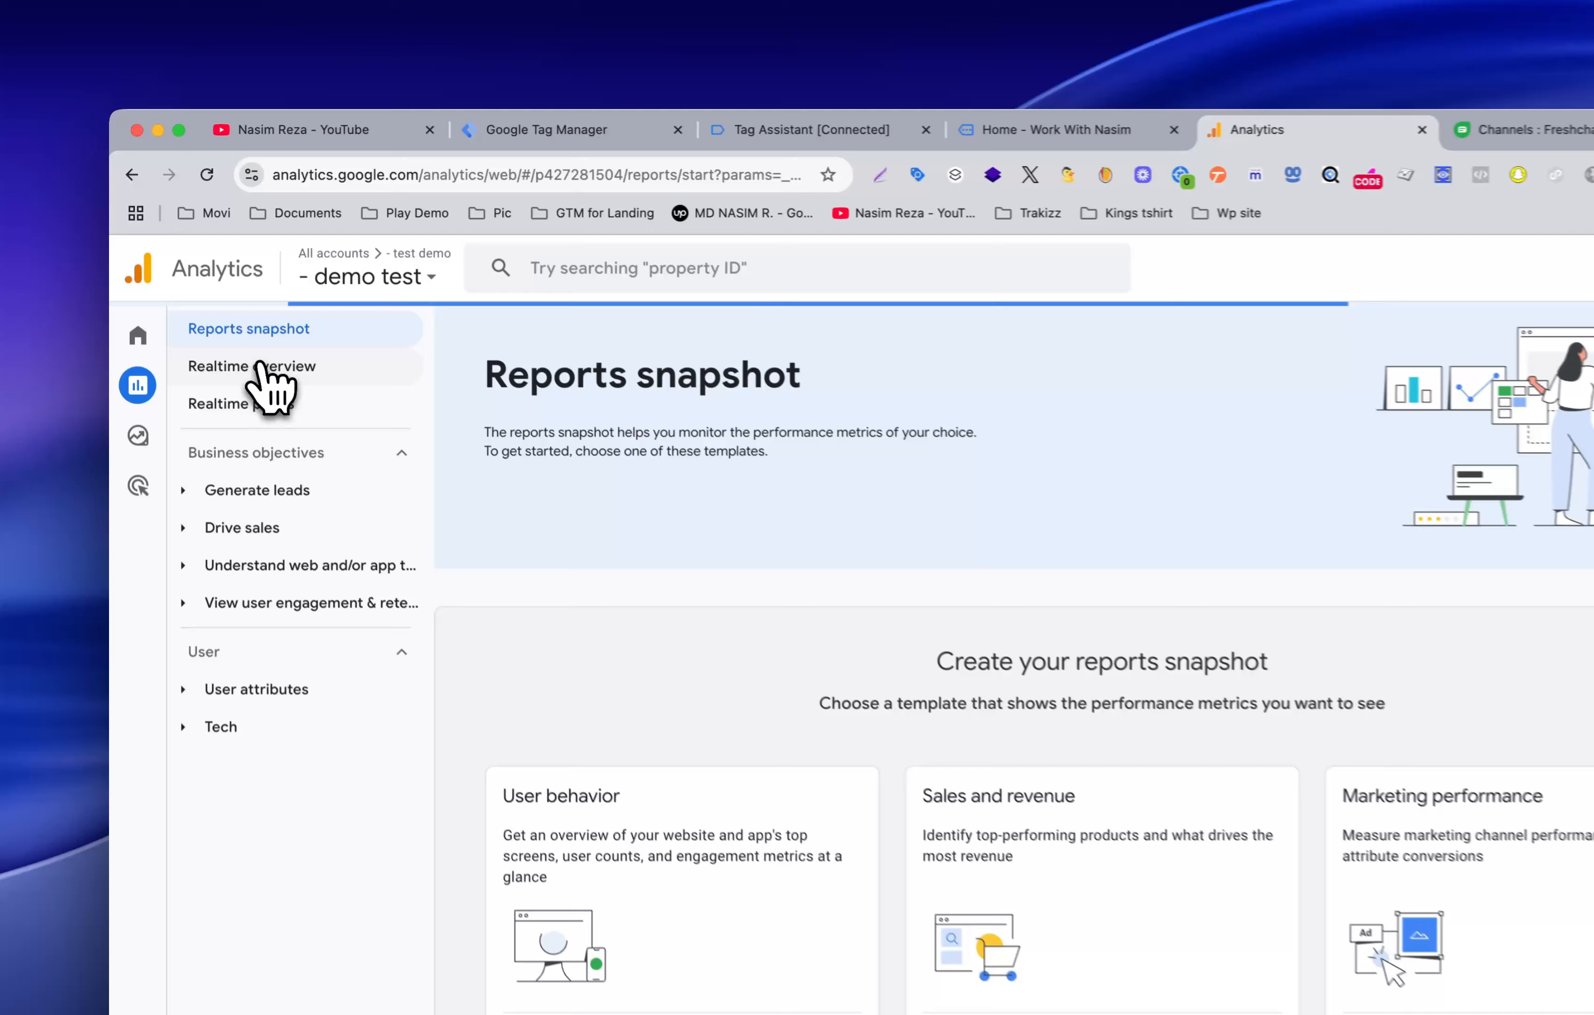
pyautogui.click(261, 367)
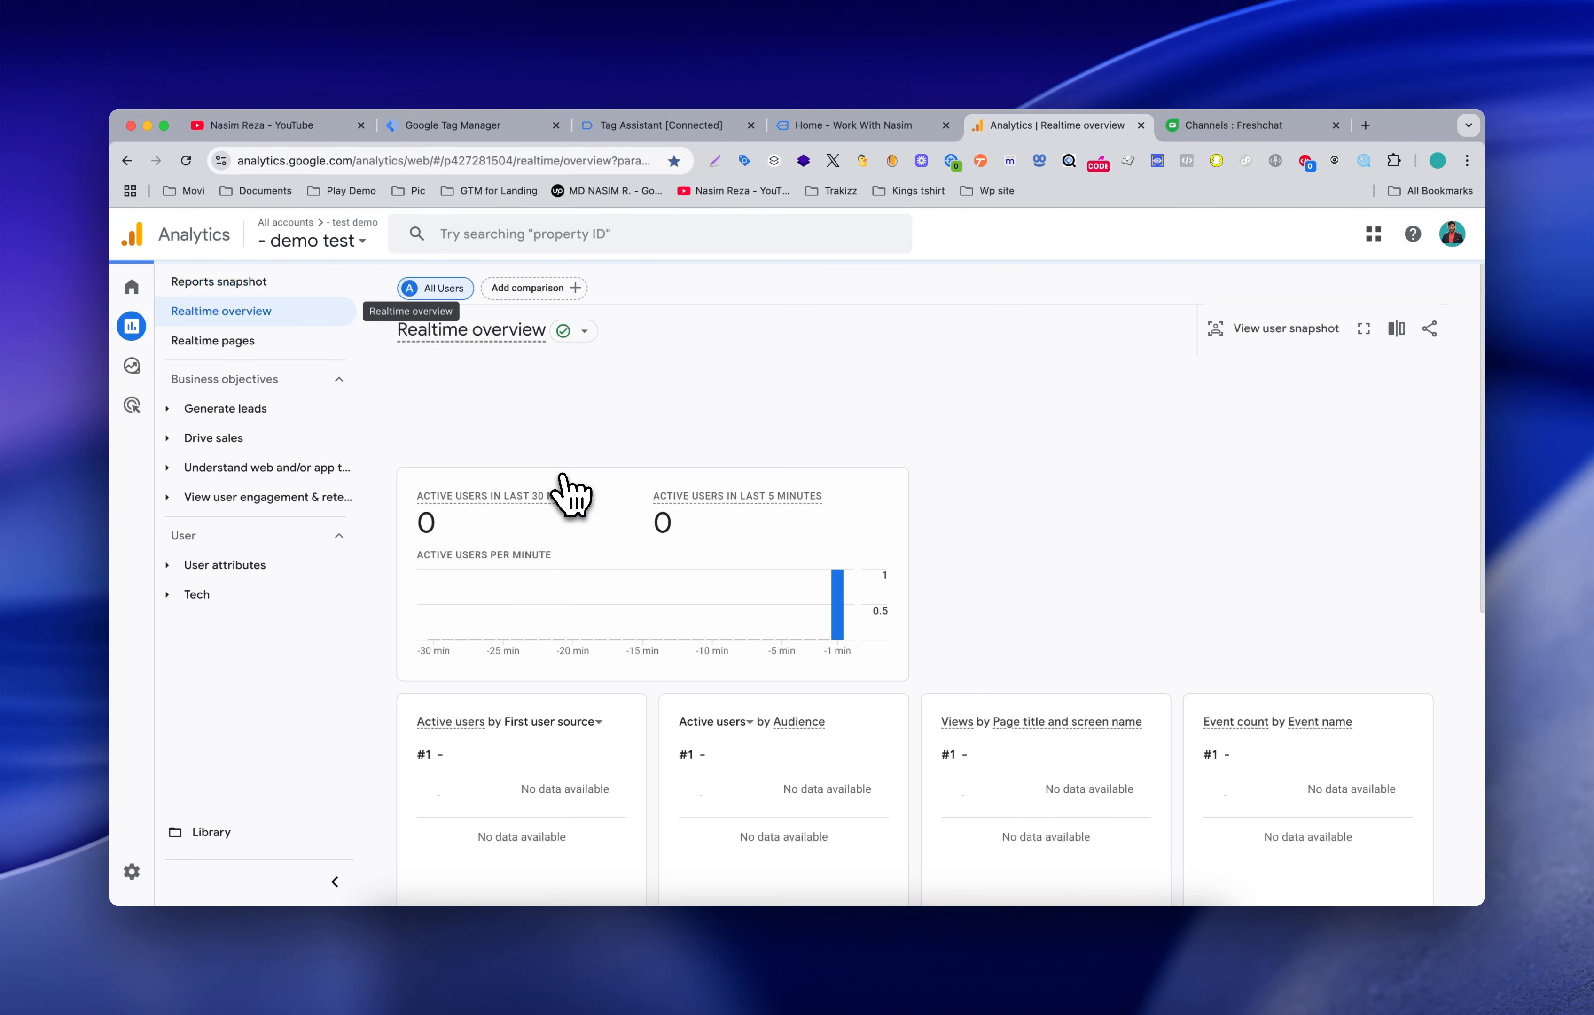
# Step: Examine the event count by event name in the Realtime overview report for the Freshchat open event
pyautogui.scroll(-3, 623, 496)
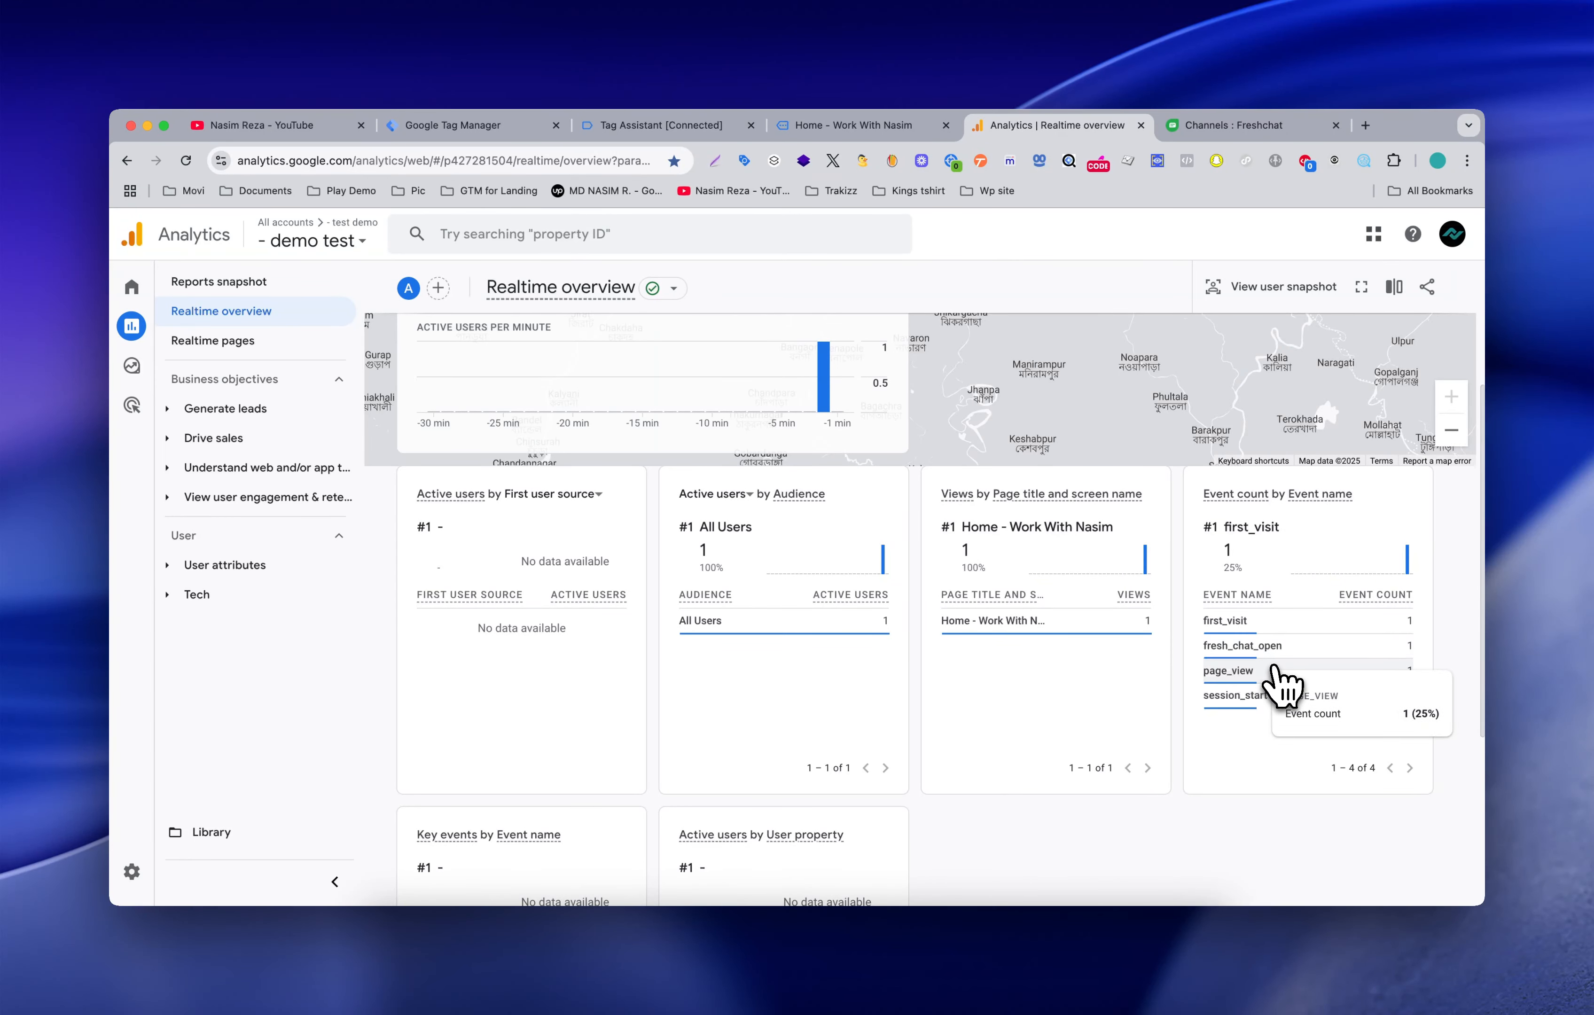
pyautogui.scroll(3, 1147, 697)
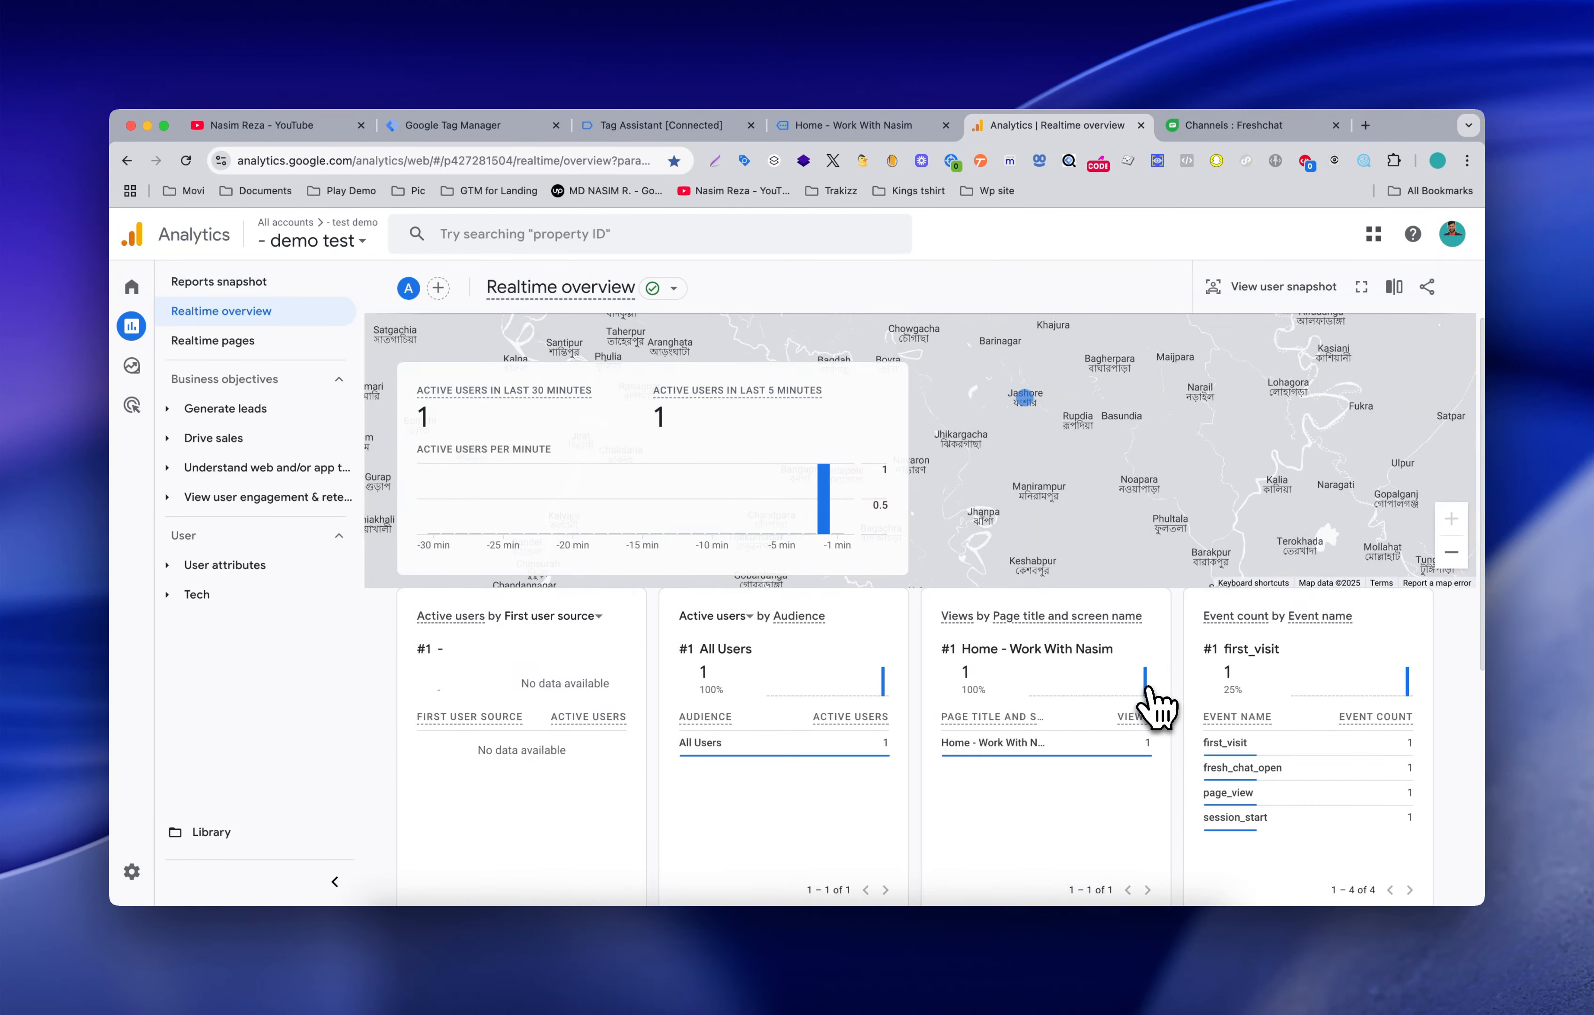
pyautogui.scroll(-3, 1152, 703)
pyautogui.scroll(2, 1281, 686)
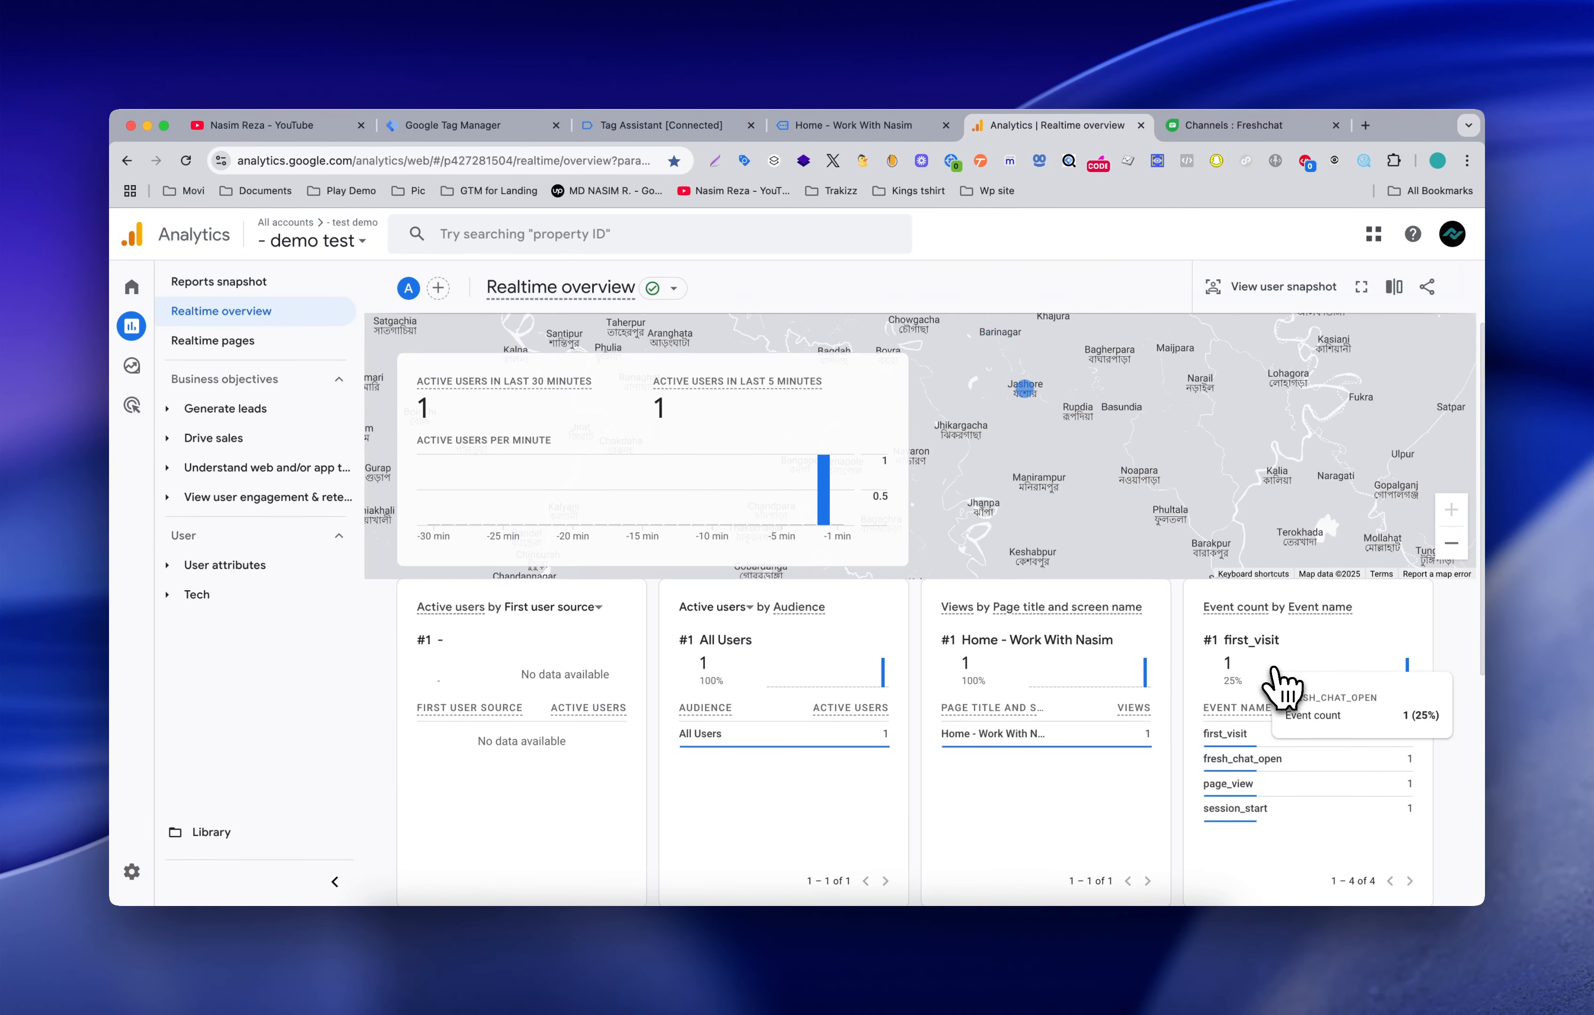
pyautogui.scroll(-2, 1276, 677)
pyautogui.scroll(-1, 1279, 680)
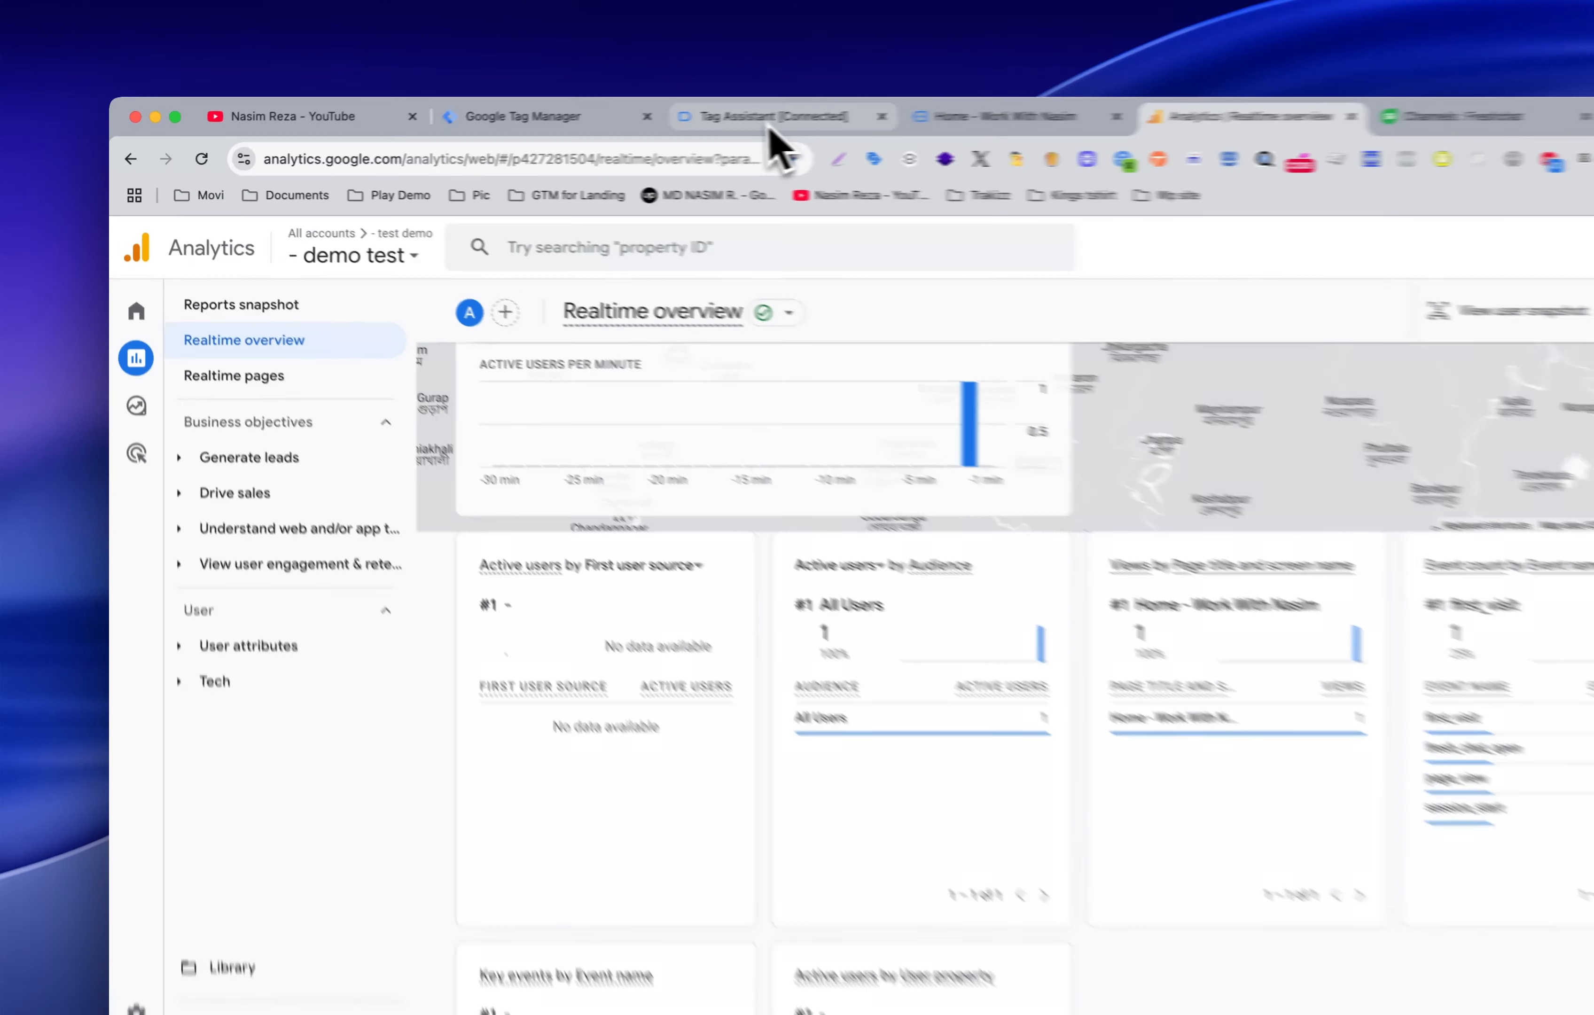
# Step: Return to Tag Assistant and review the variable values of freshChat_Event number 14
pyautogui.click(670, 125)
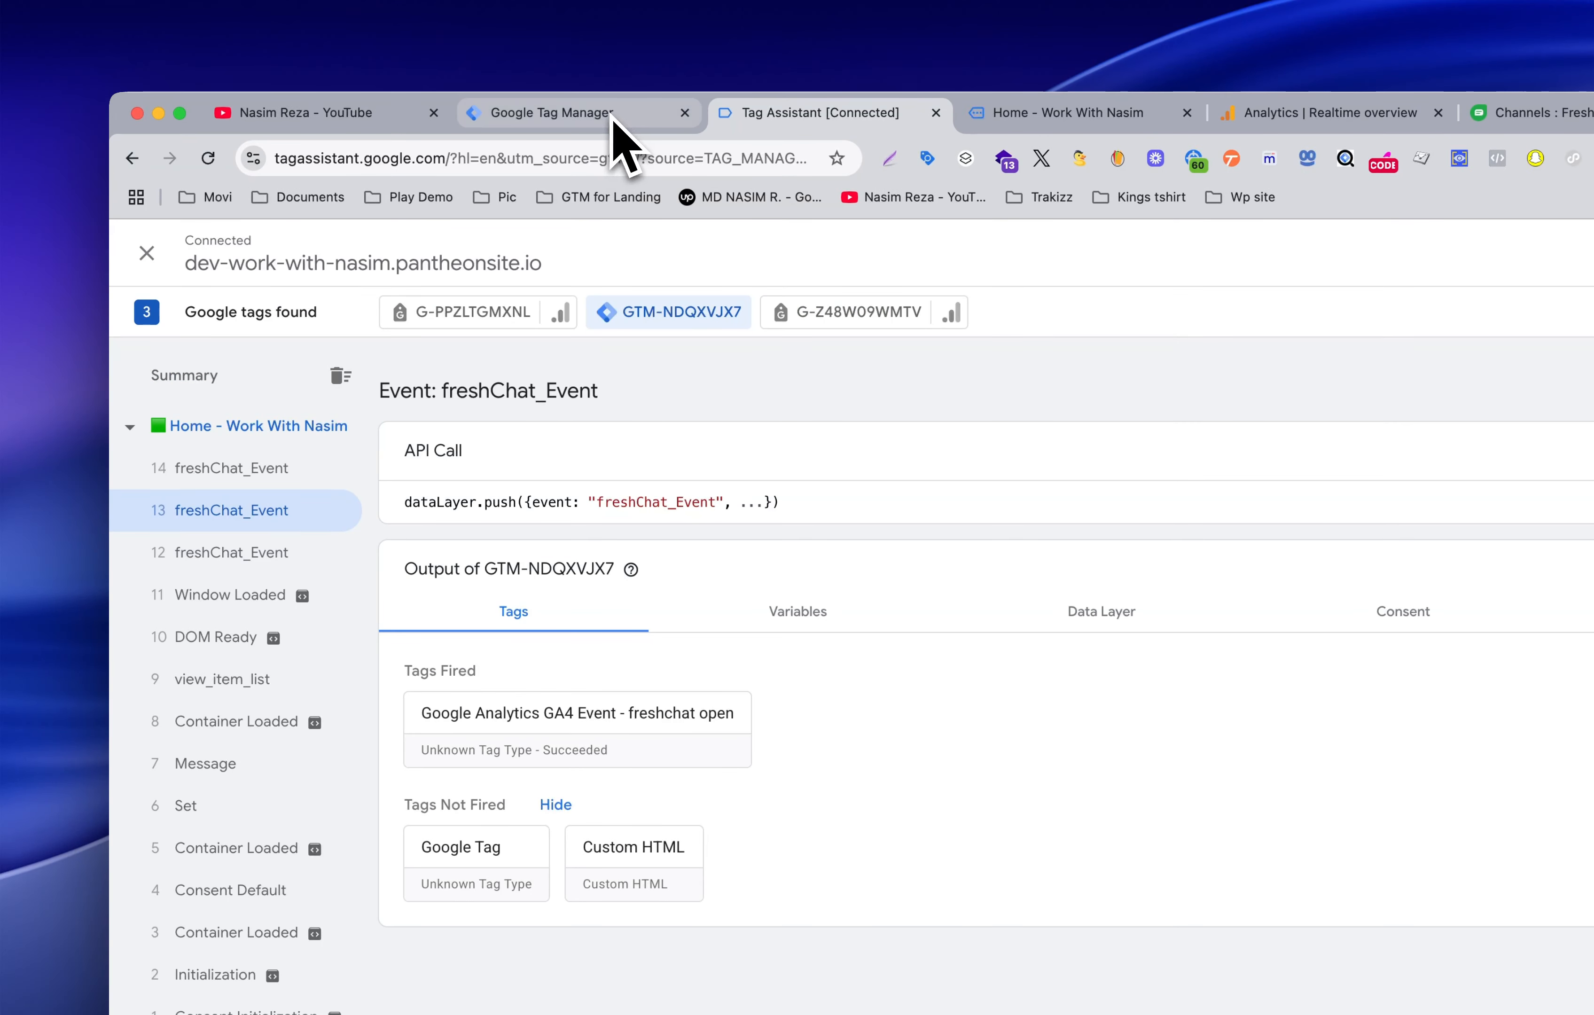
pyautogui.click(272, 484)
pyautogui.click(800, 612)
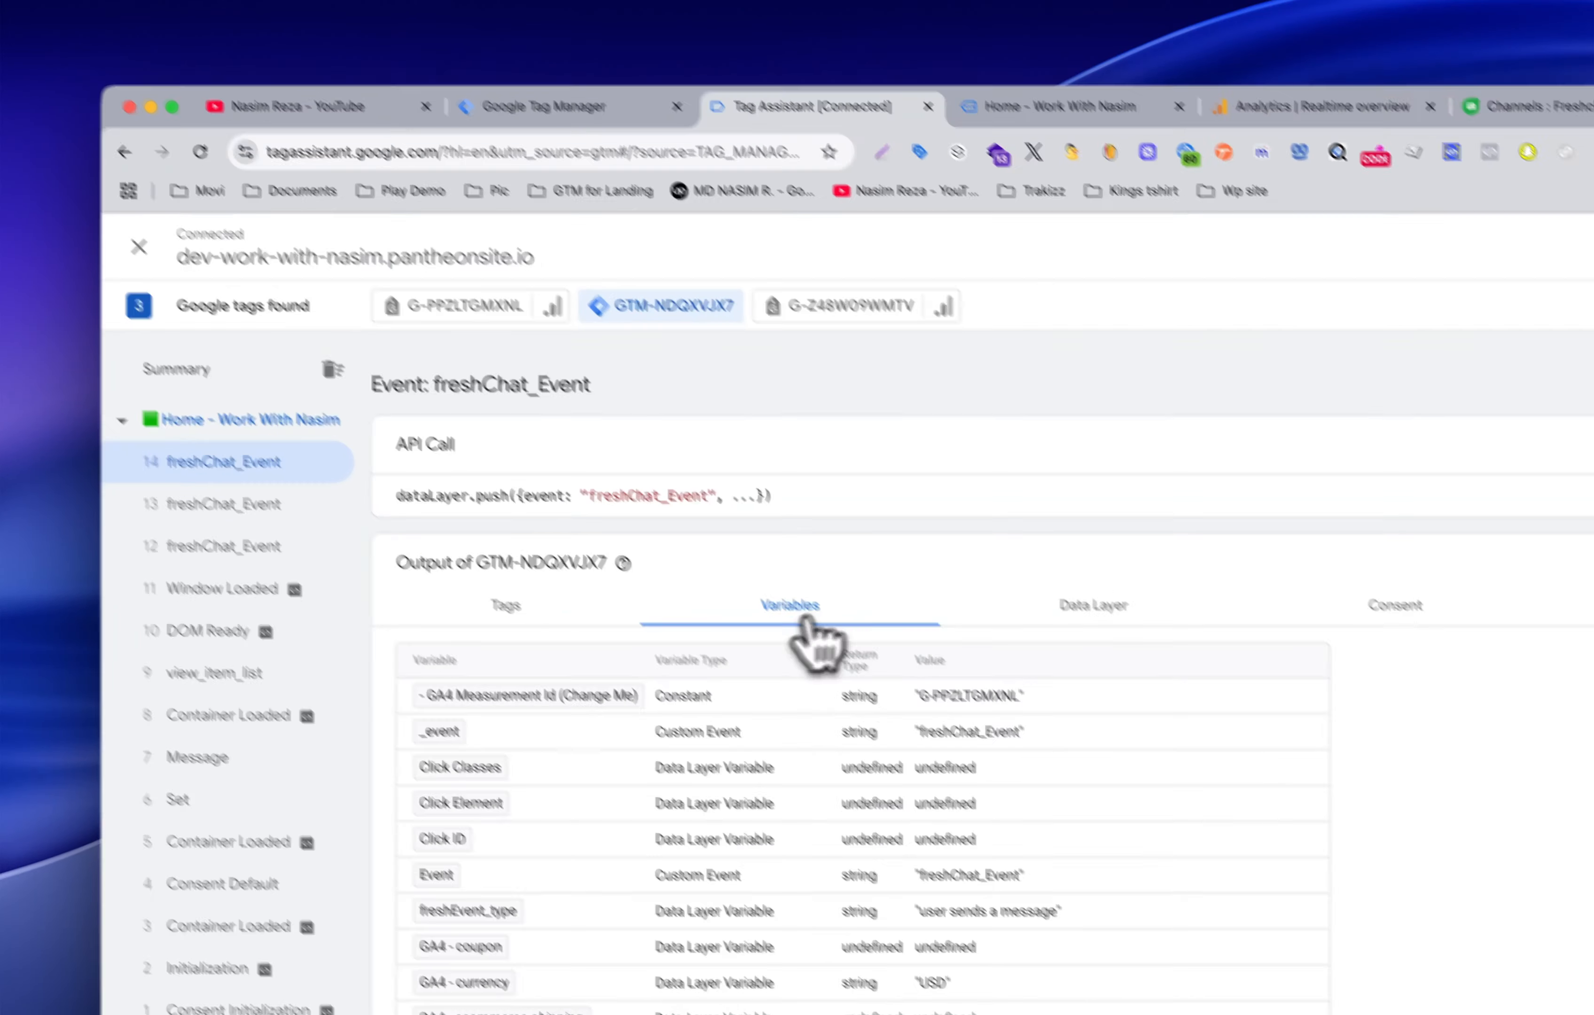
pyautogui.scroll(-15, 783, 787)
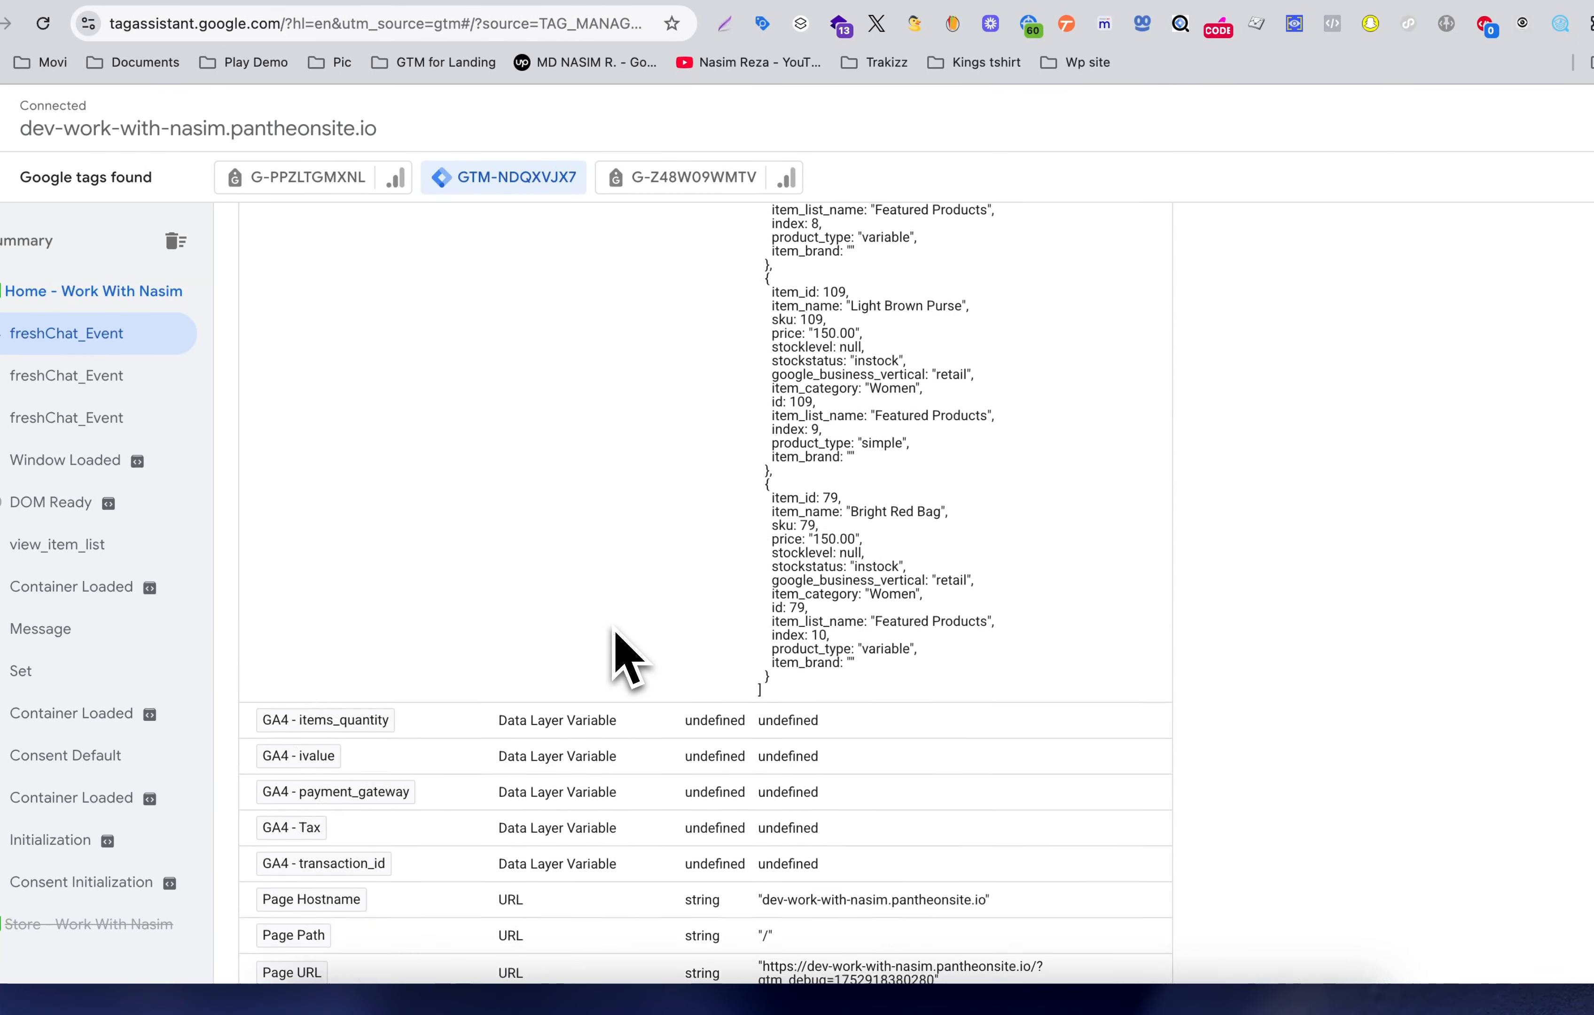
pyautogui.scroll(-2, 623, 660)
pyautogui.scroll(20, 623, 659)
# Step: Inspect the data layer values of freshChat_Event number 14 and highlight the freshEvent_type value
pyautogui.click(918, 478)
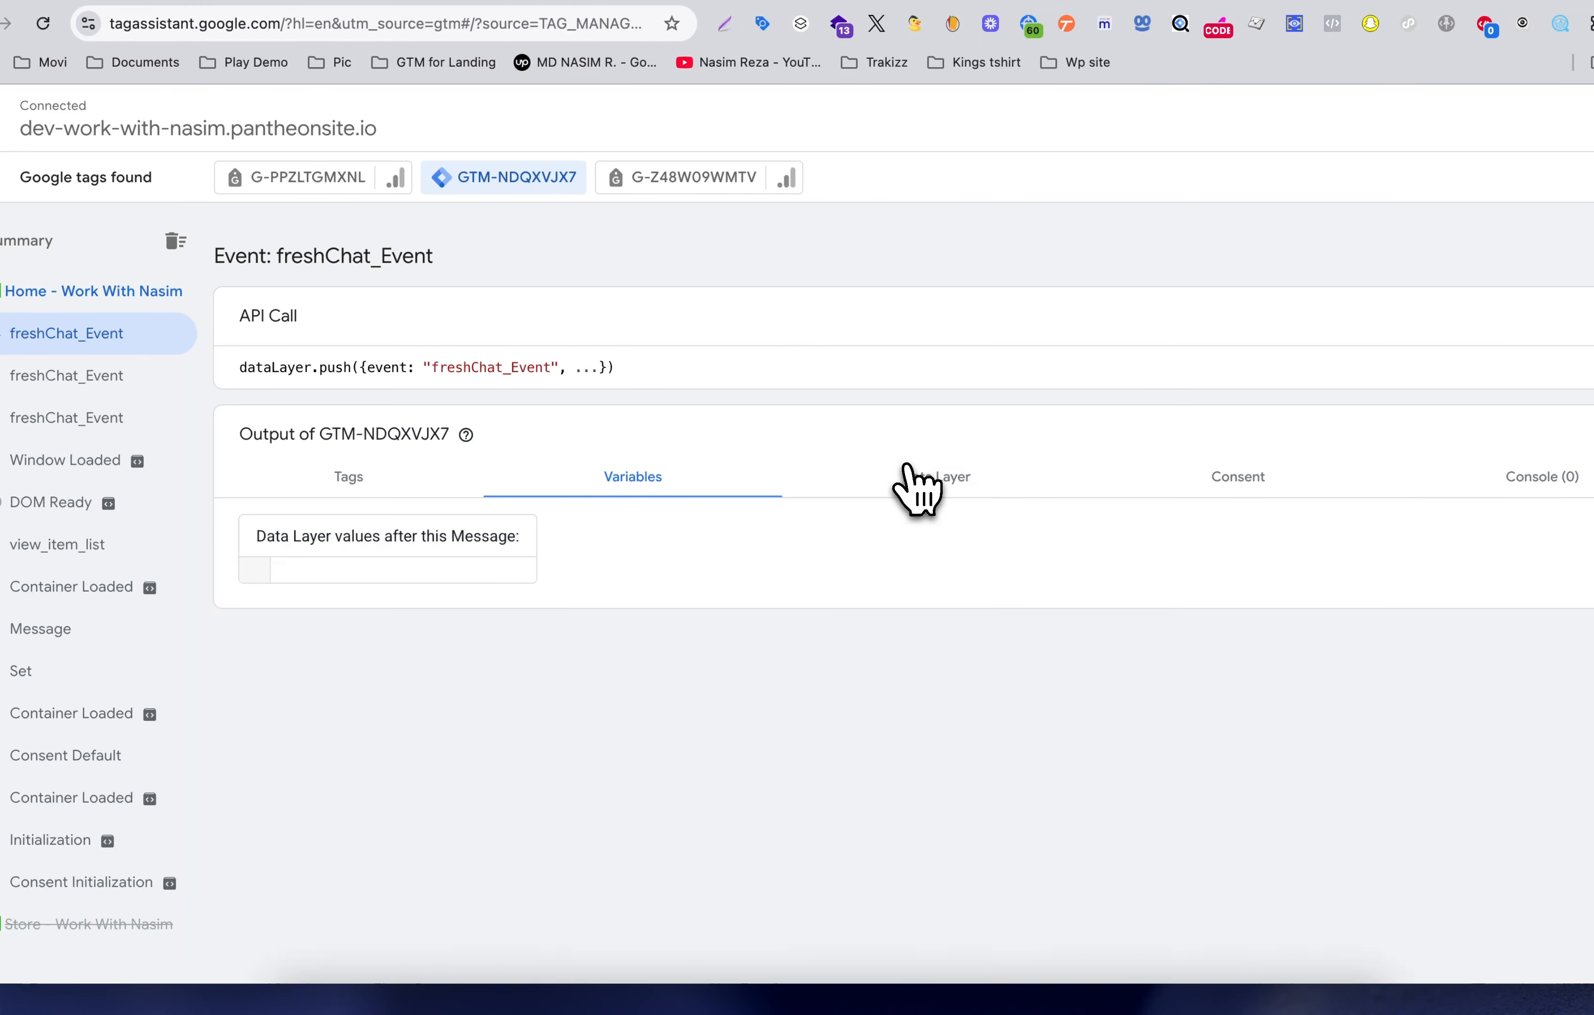
pyautogui.scroll(-4, 610, 646)
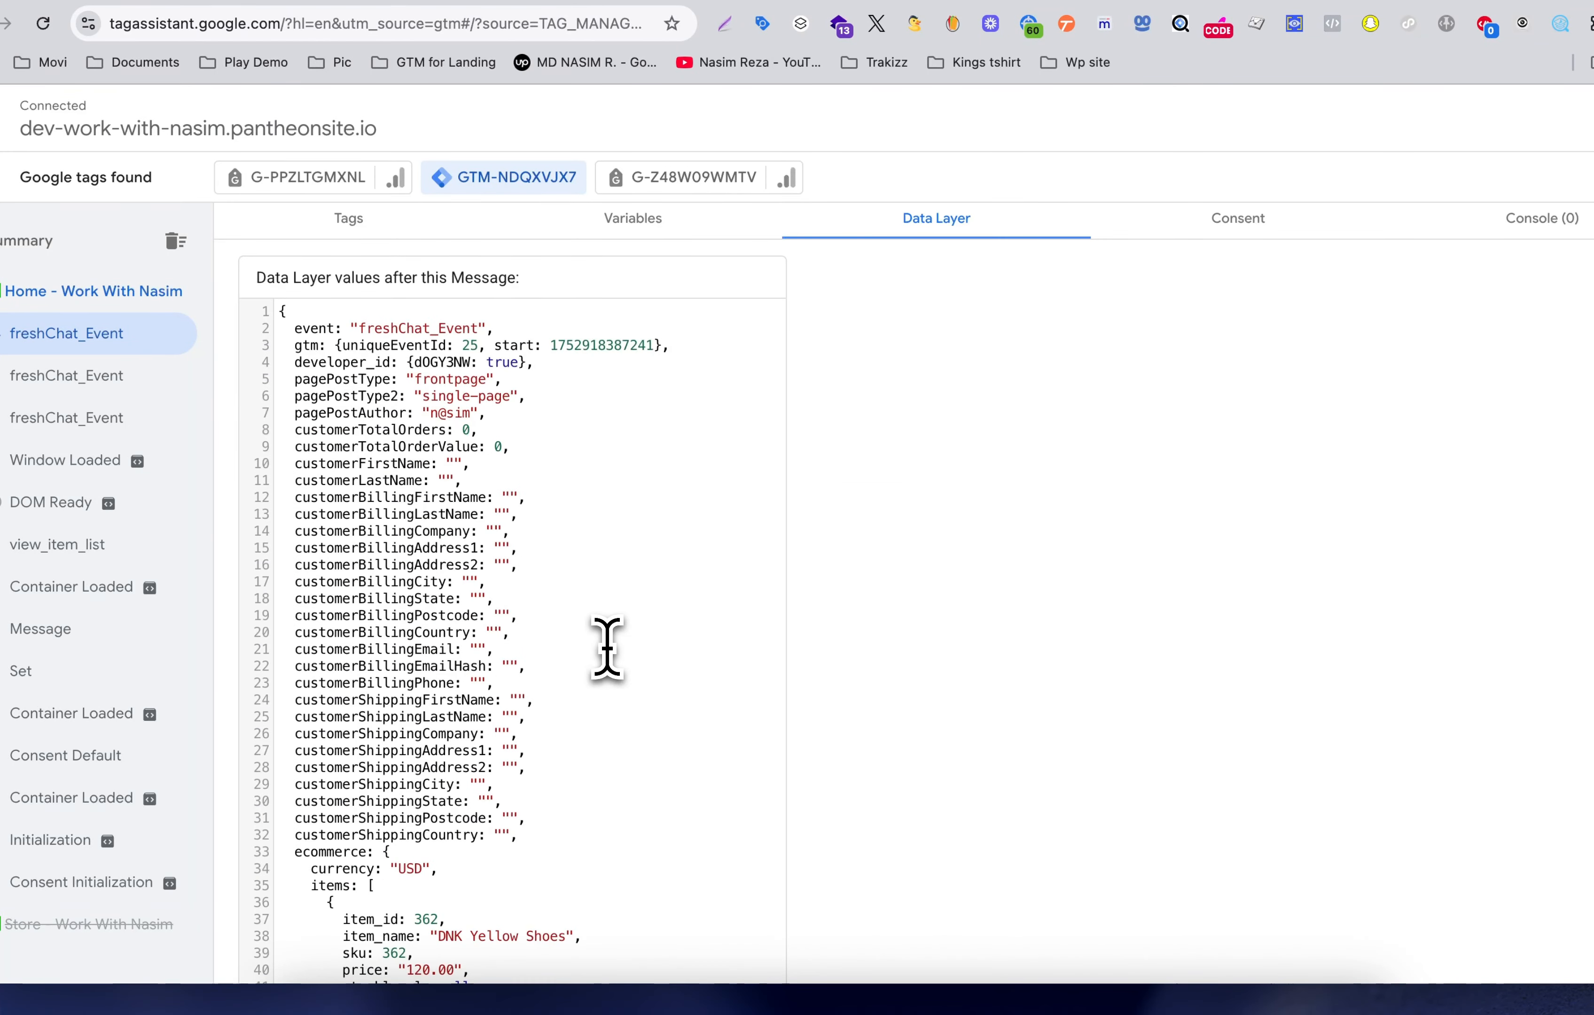
pyautogui.scroll(-20, 607, 647)
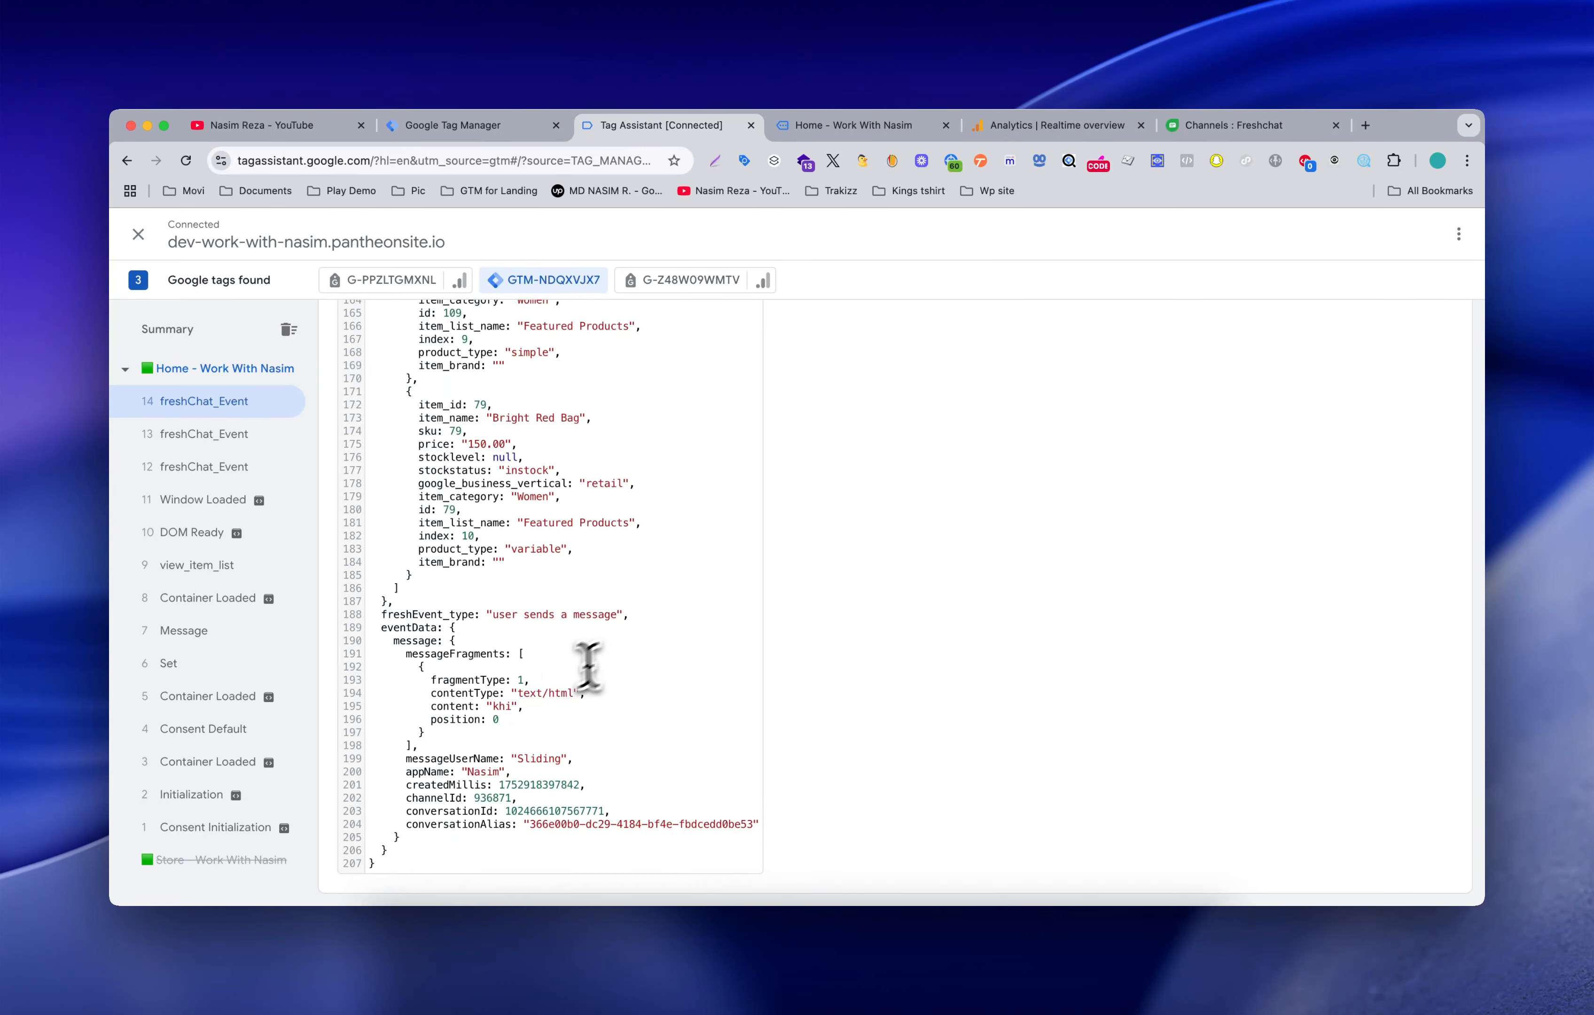
pyautogui.moveTo(495, 616); pyautogui.dragTo(614, 621)
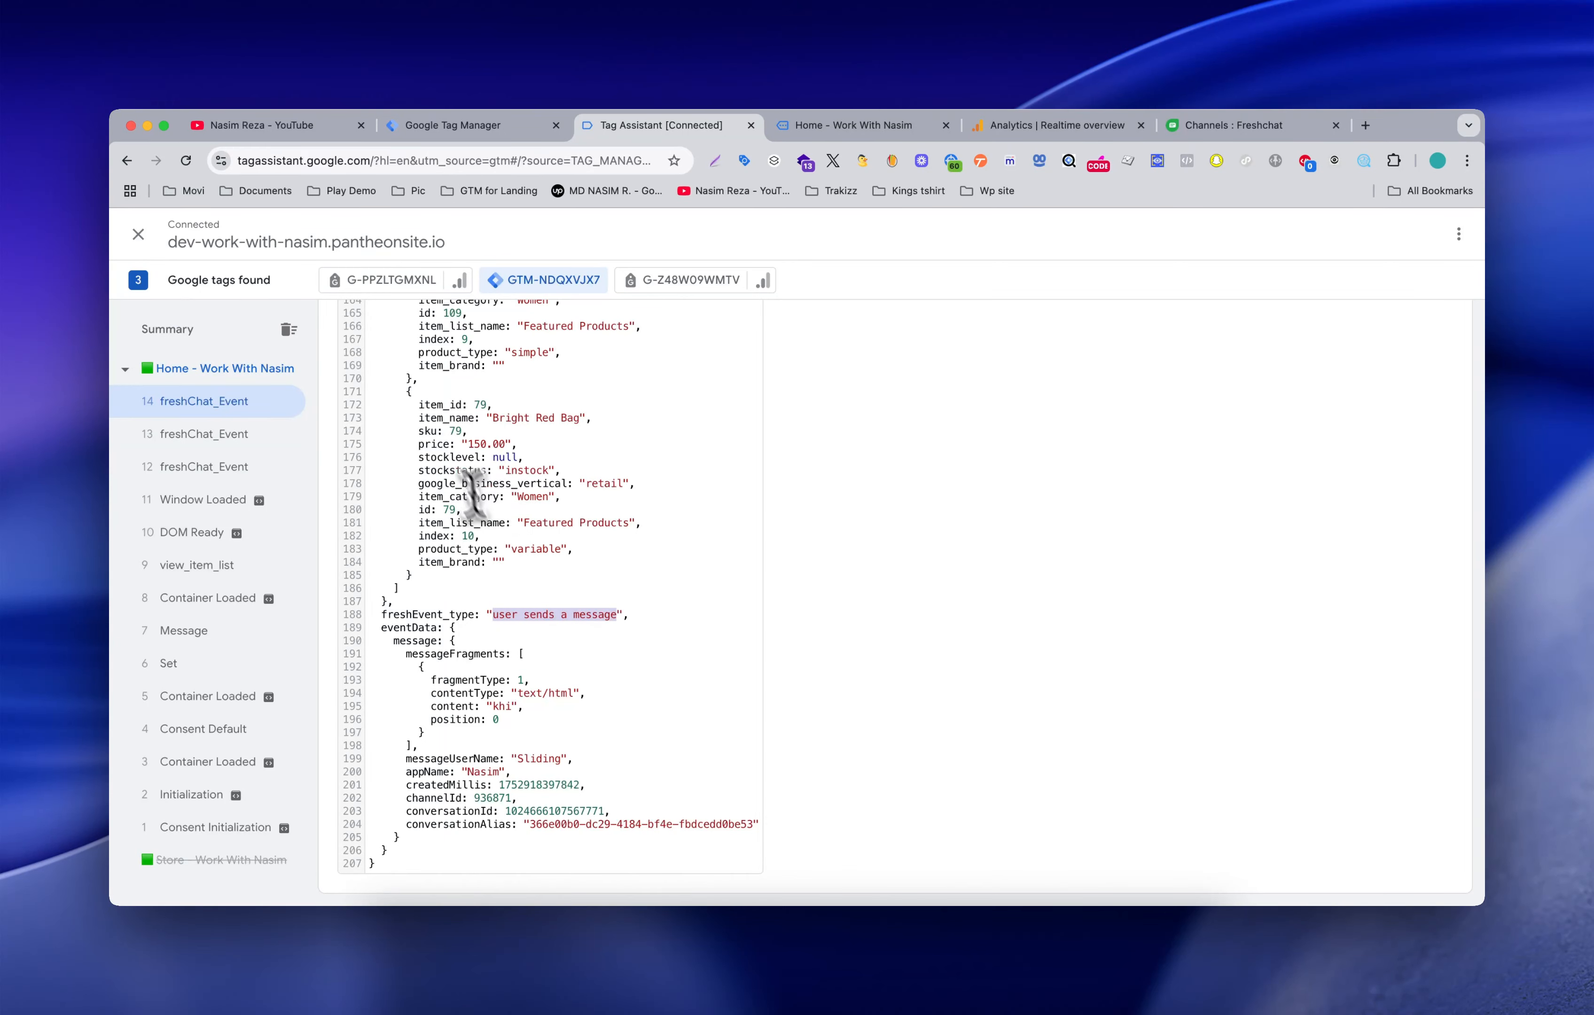
pyautogui.scroll(20, 473, 462)
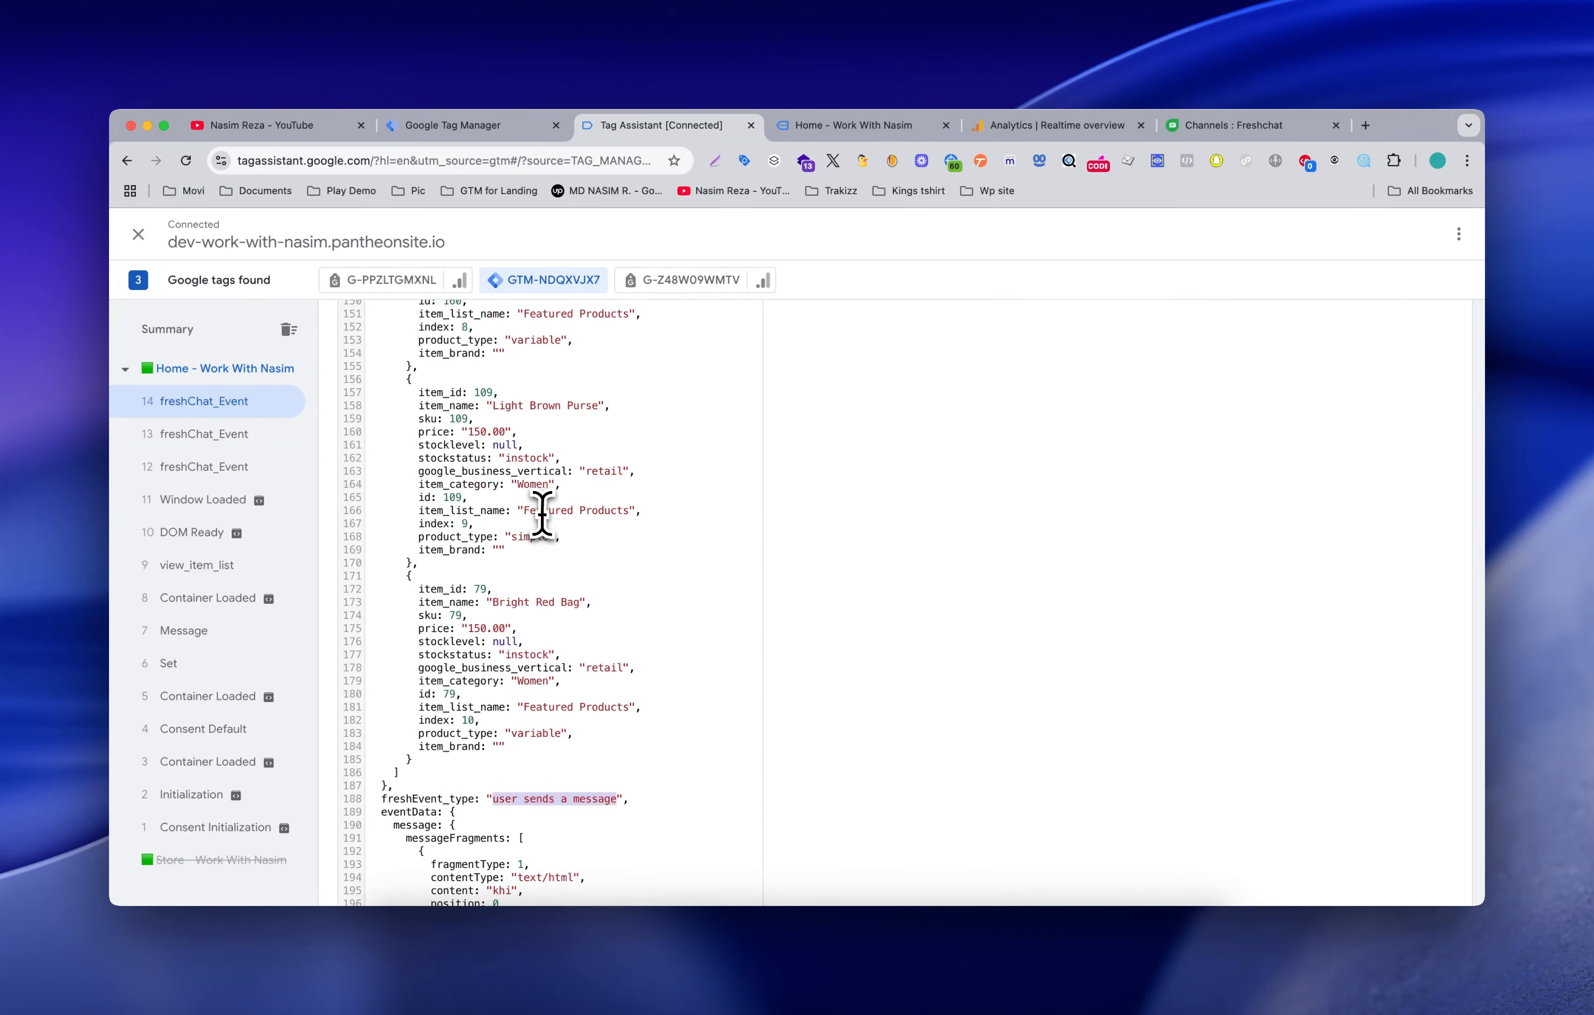
pyautogui.scroll(10, 610, 390)
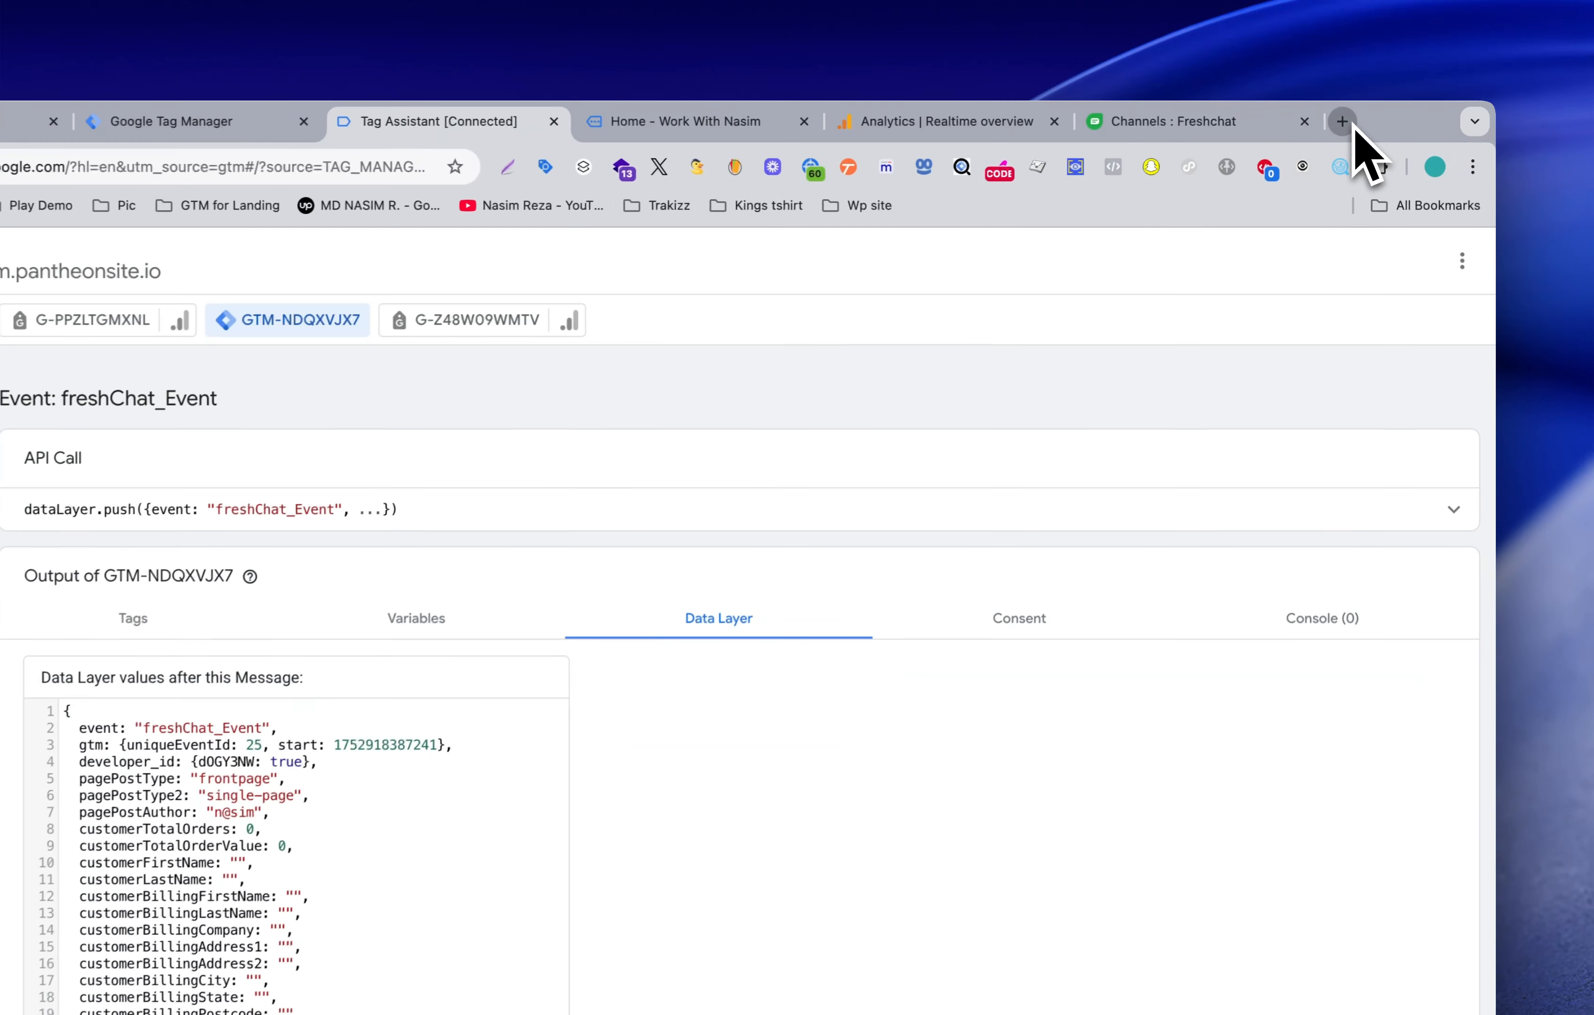
# Step: Load nasimofficial.store in a new browser tab and open the Freshchat Tracking product page
pyautogui.click(1366, 125)
pyautogui.write('nasimofficial.store')
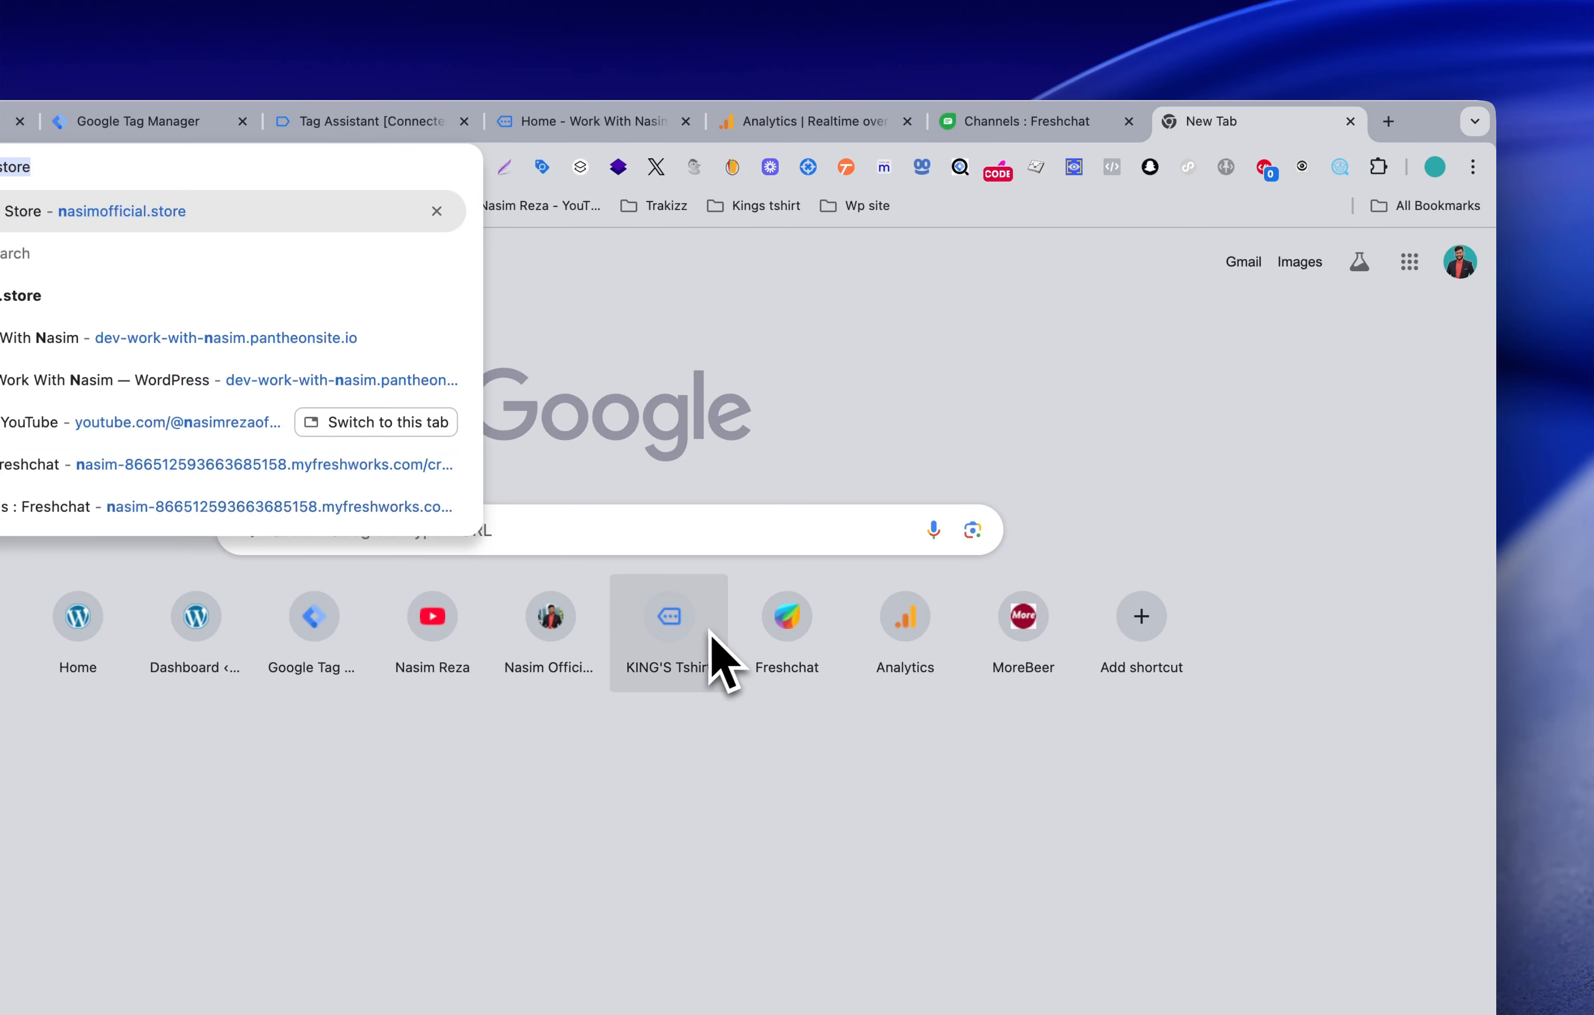
pyautogui.press('Return')
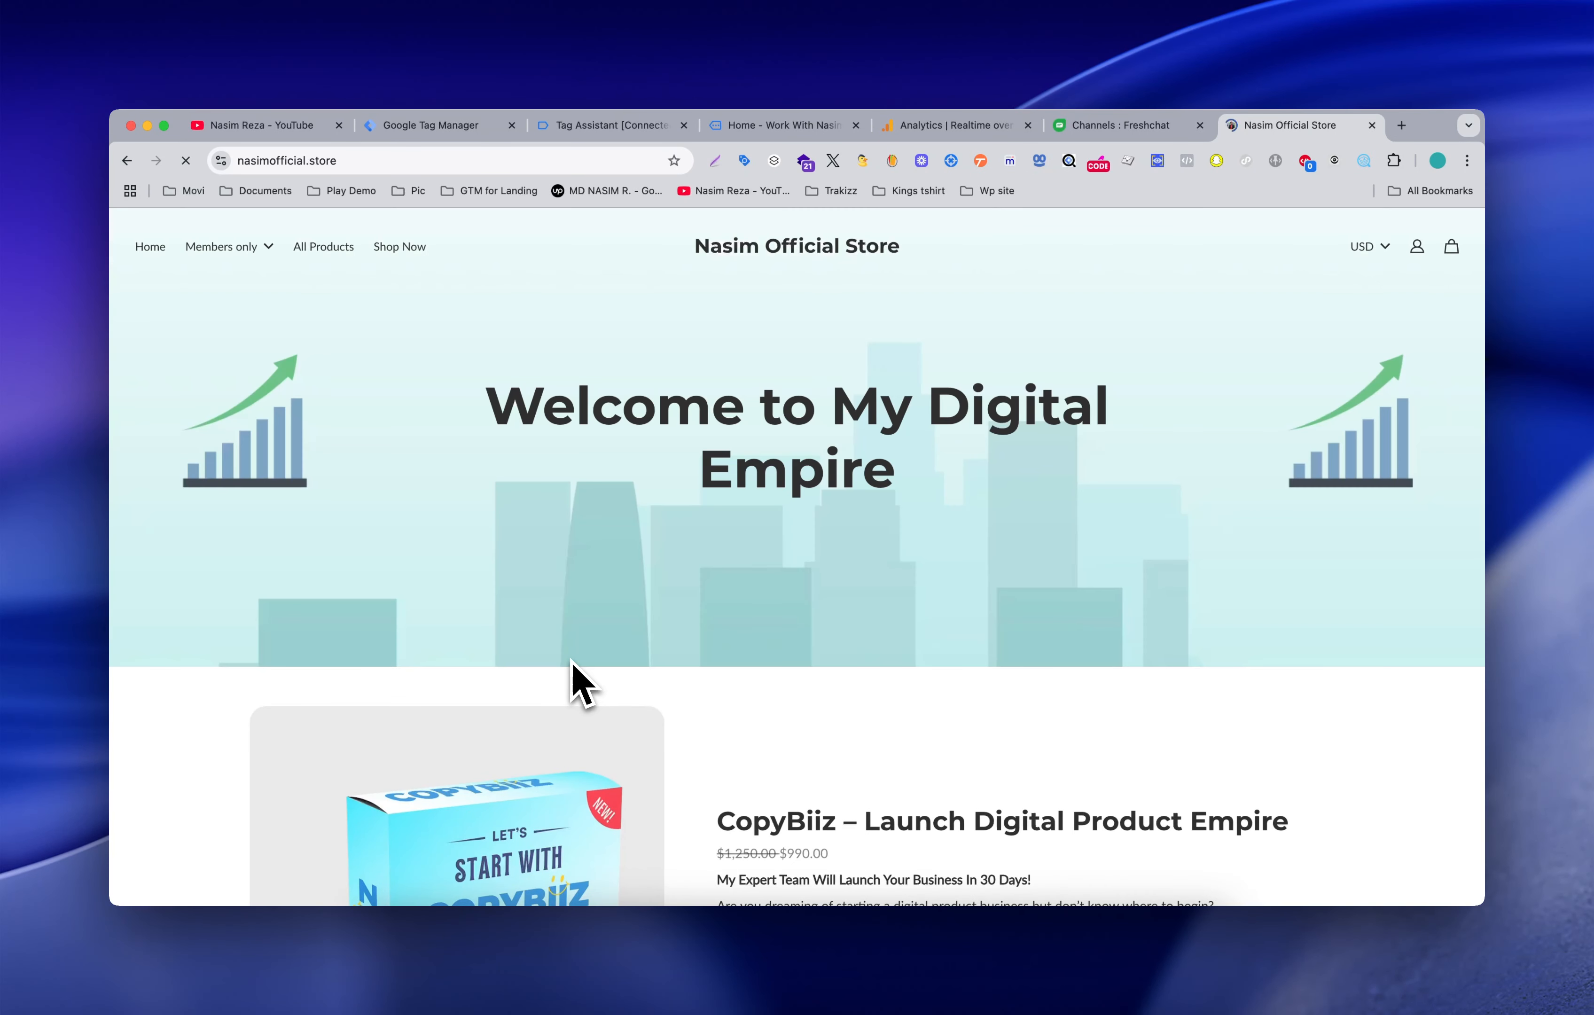
pyautogui.scroll(-15, 740, 558)
pyautogui.scroll(-20, 742, 537)
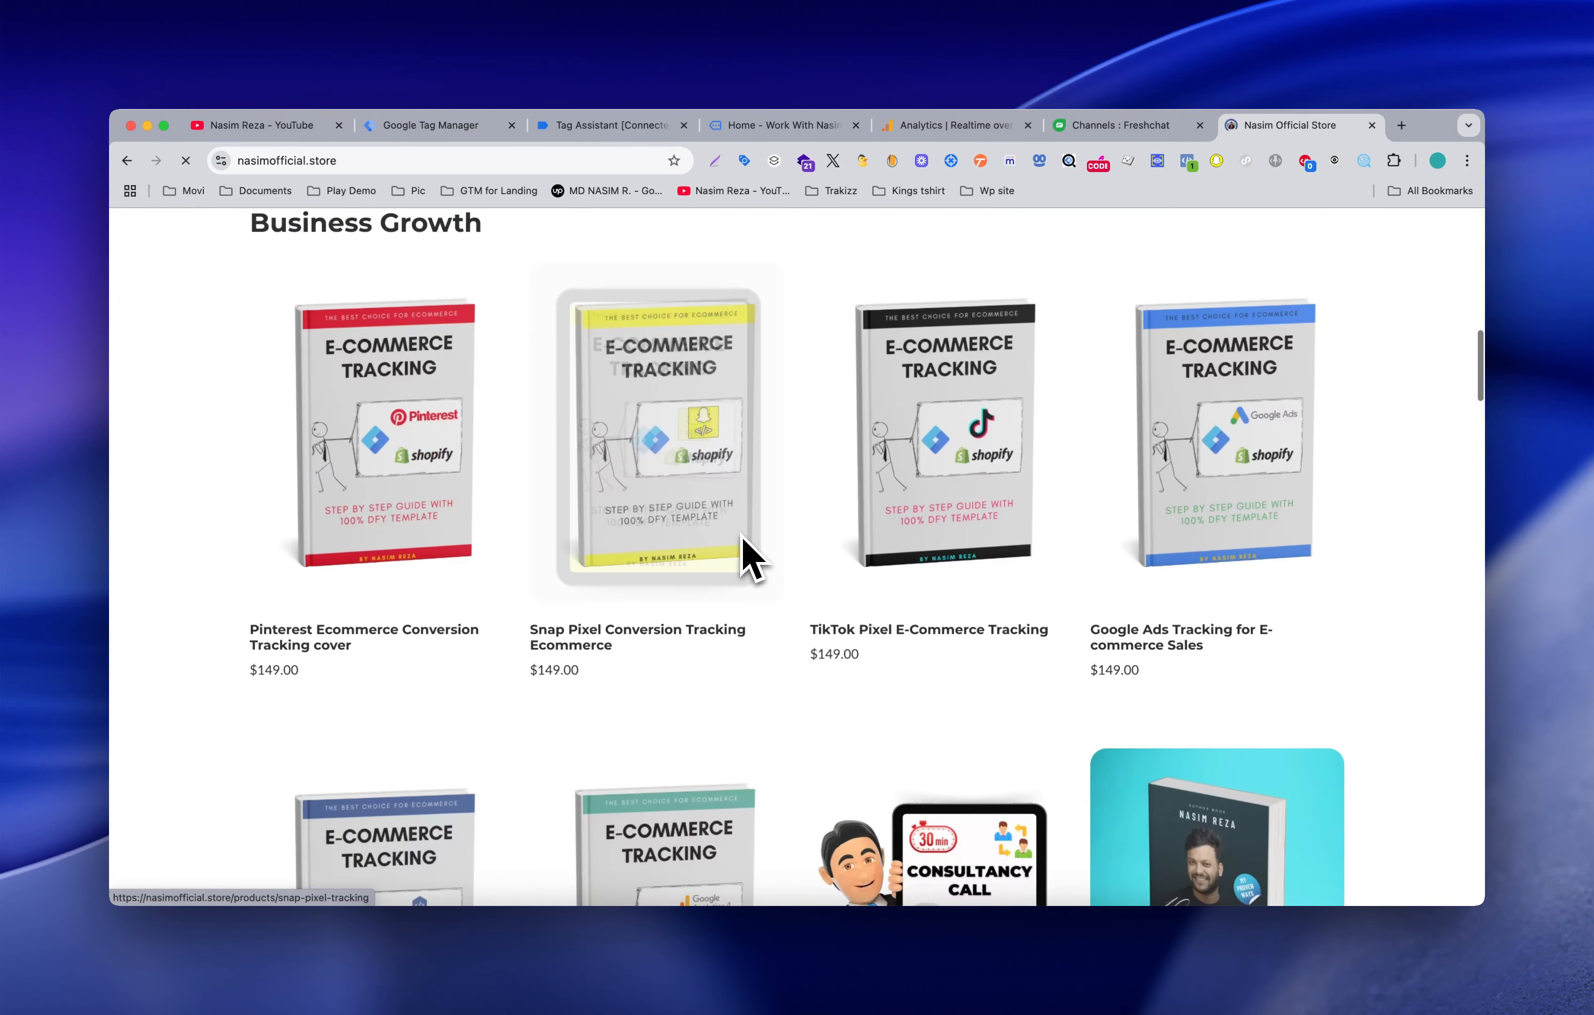
pyautogui.click(764, 479)
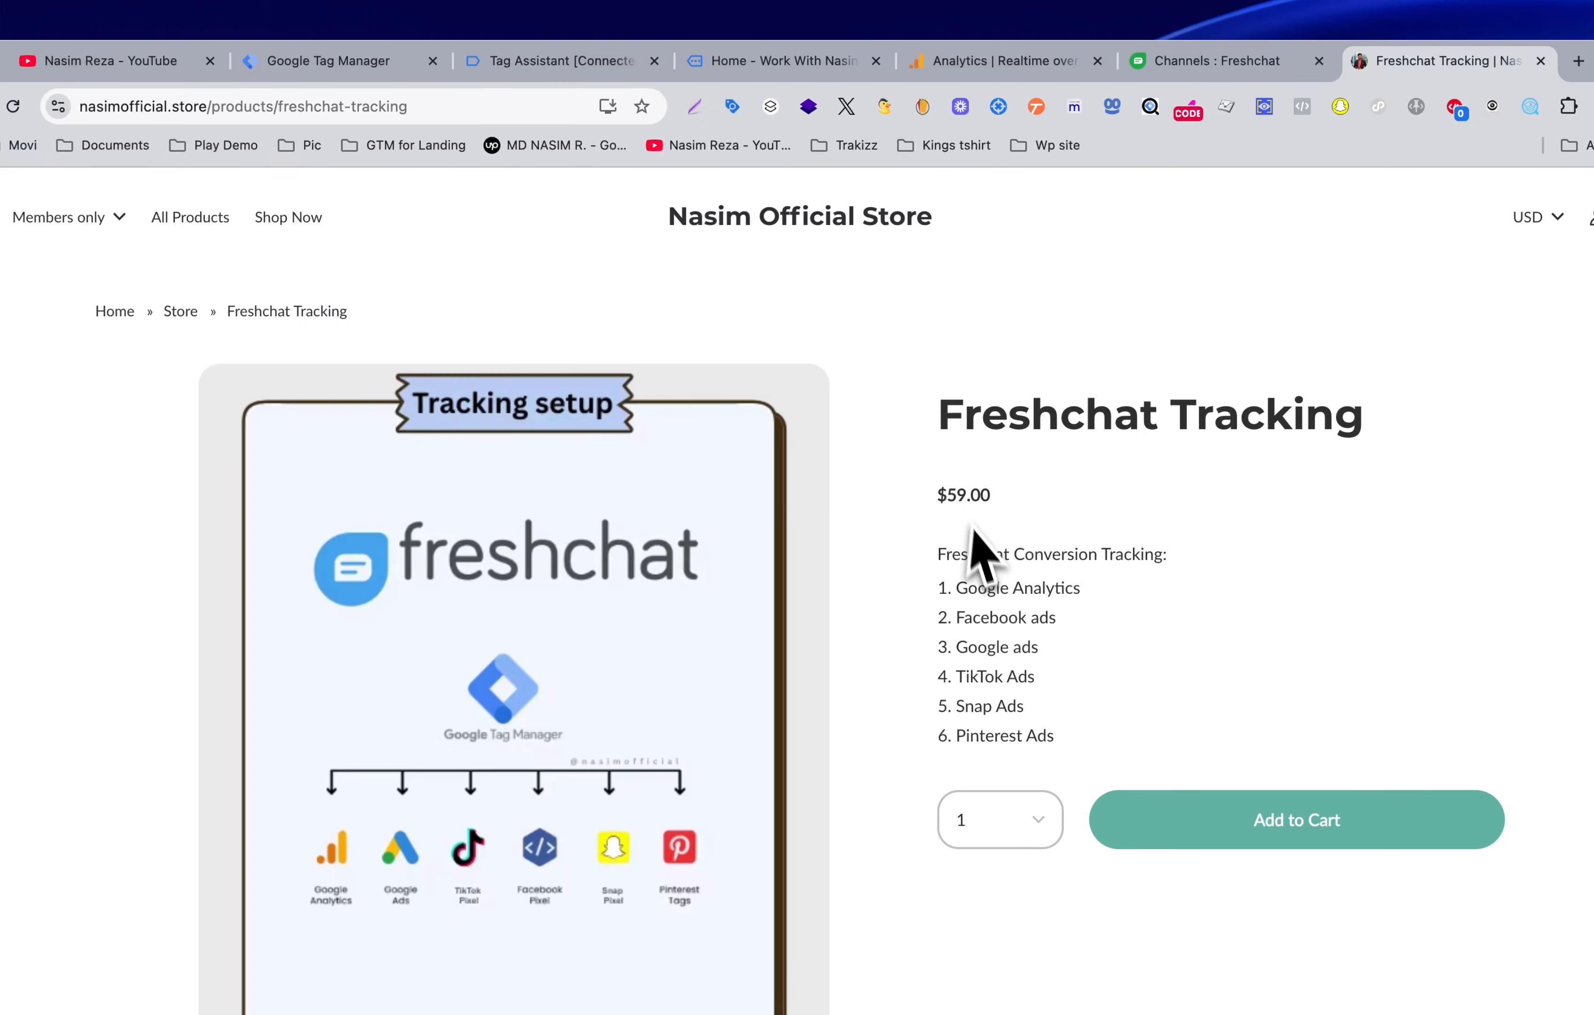
# Step: Review the Freshchat Tracking product, highlighting its title and the list of supported conversion tracking platforms
pyautogui.moveTo(936, 425); pyautogui.dragTo(1286, 466)
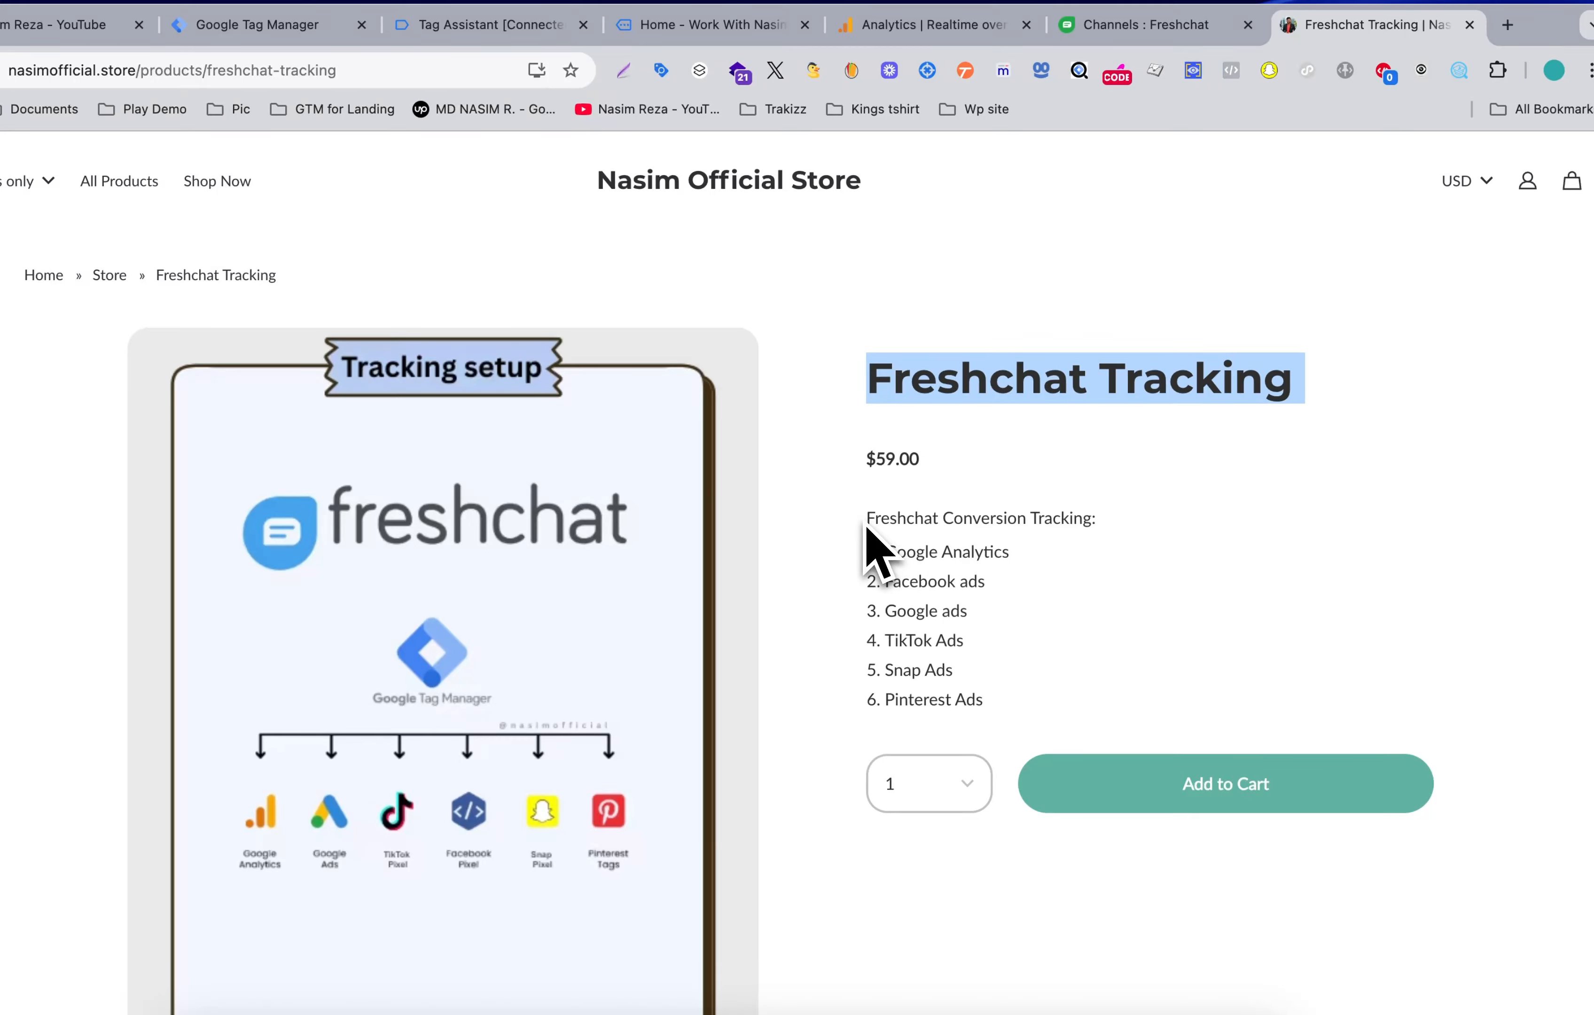
pyautogui.moveTo(866, 518); pyautogui.dragTo(948, 617)
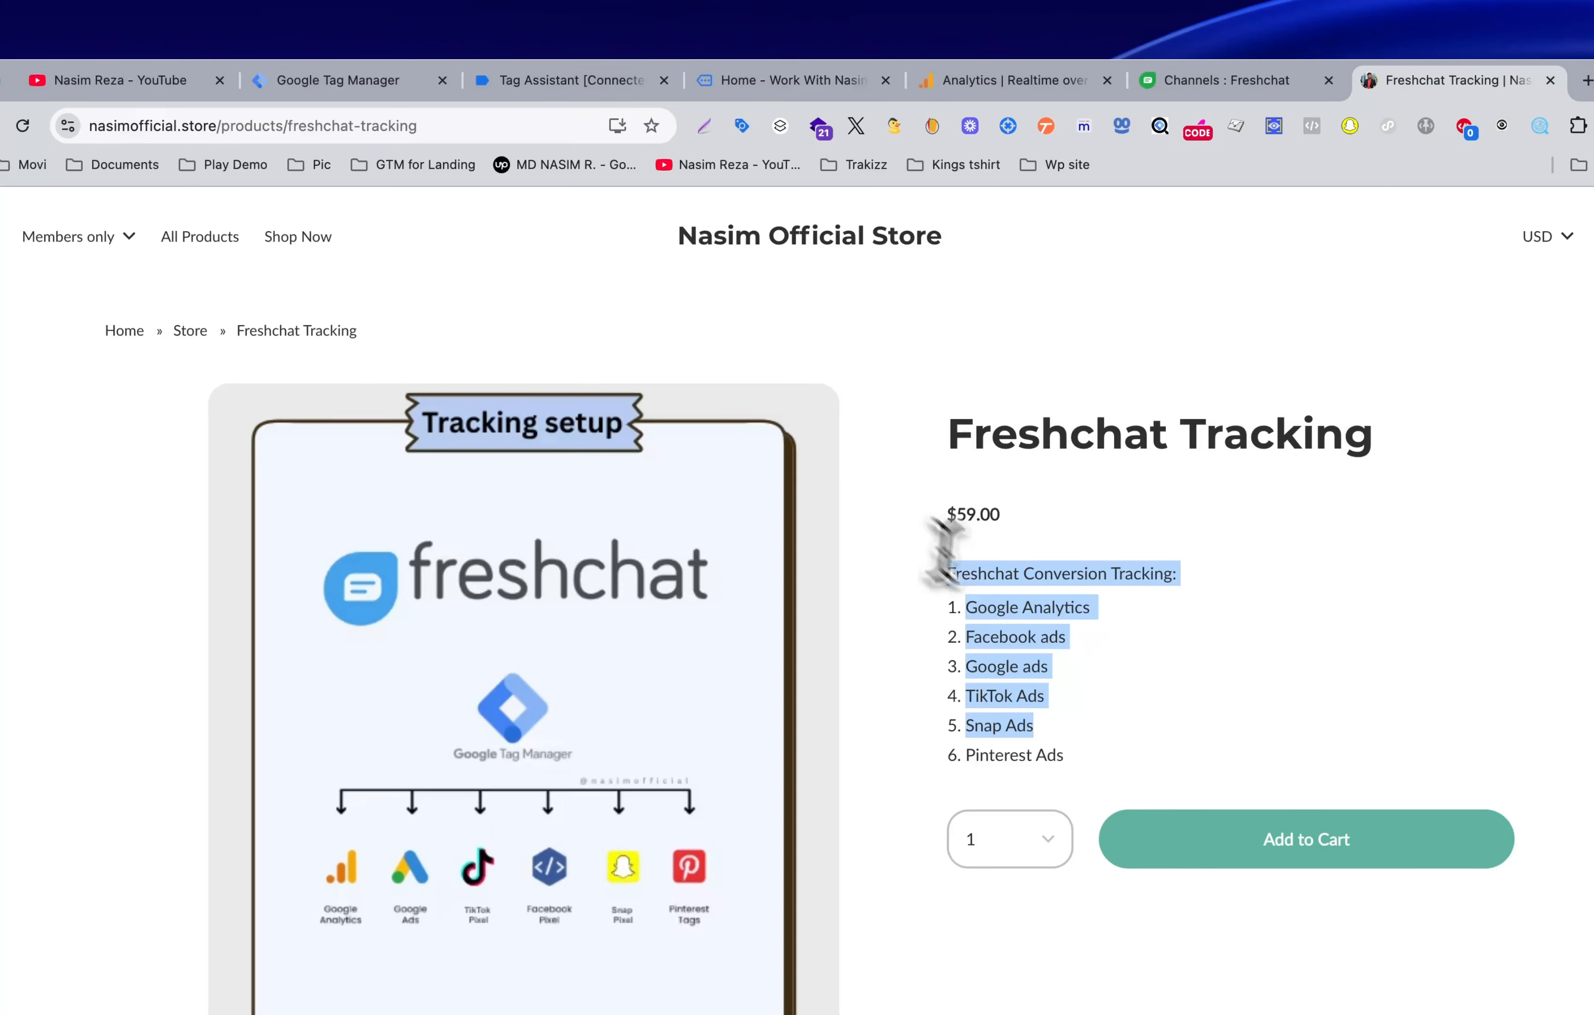
pyautogui.click(917, 544)
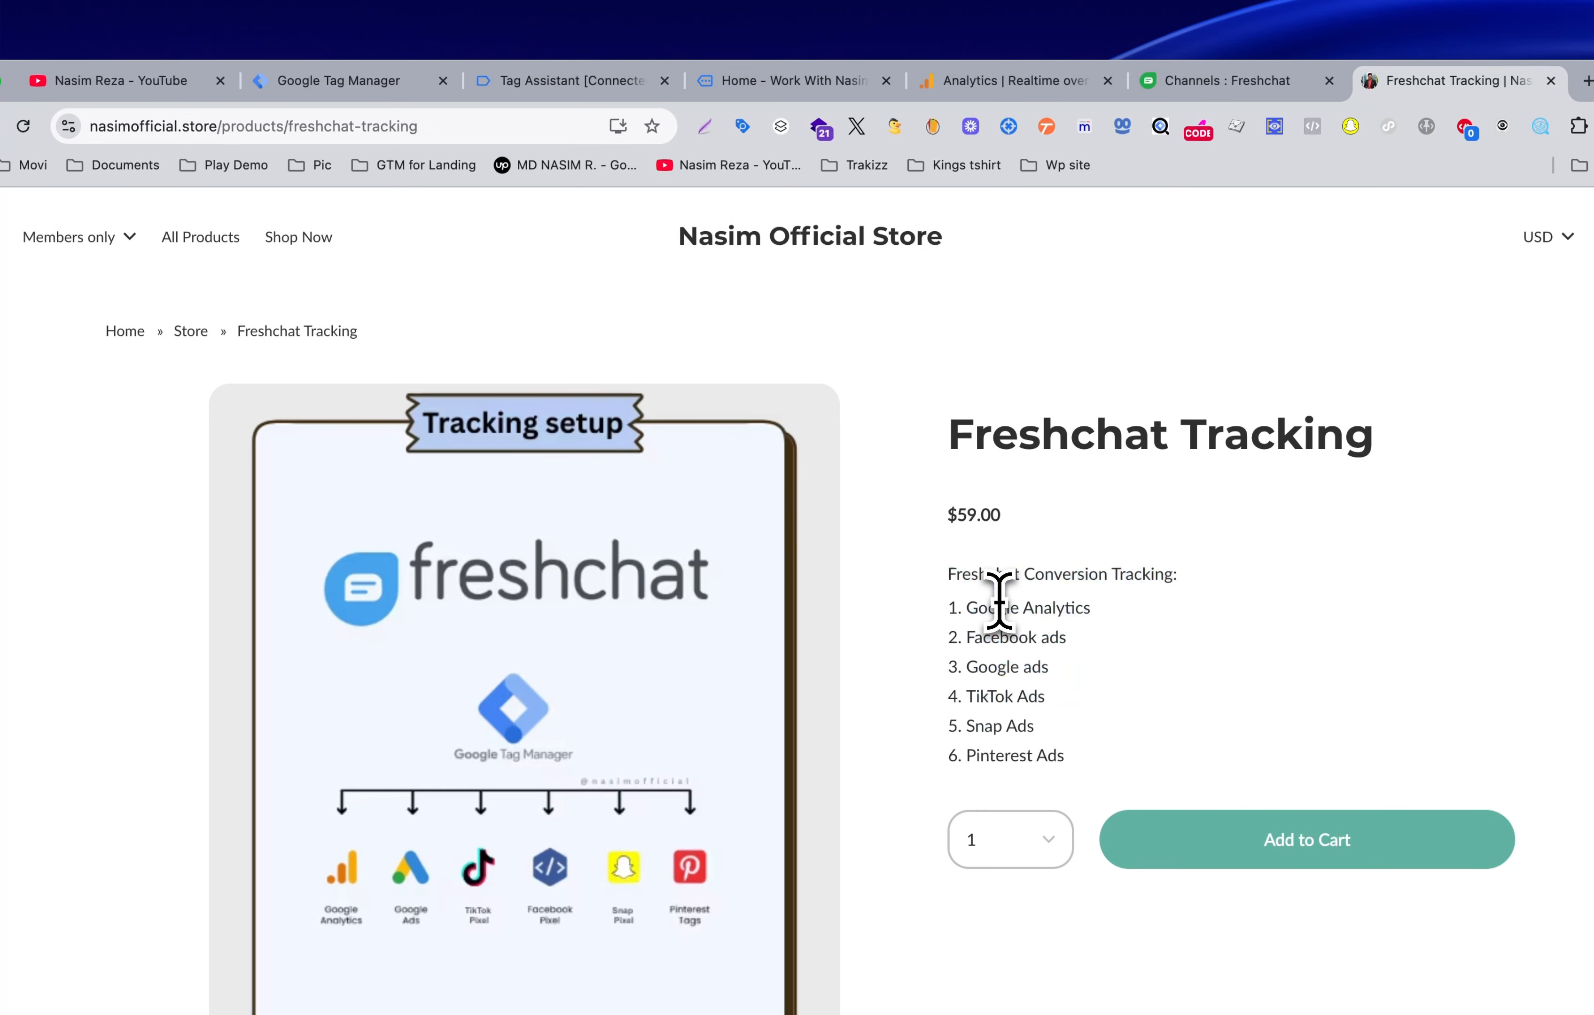
pyautogui.moveTo(947, 588); pyautogui.dragTo(1098, 737)
pyautogui.scroll(-3, 1112, 777)
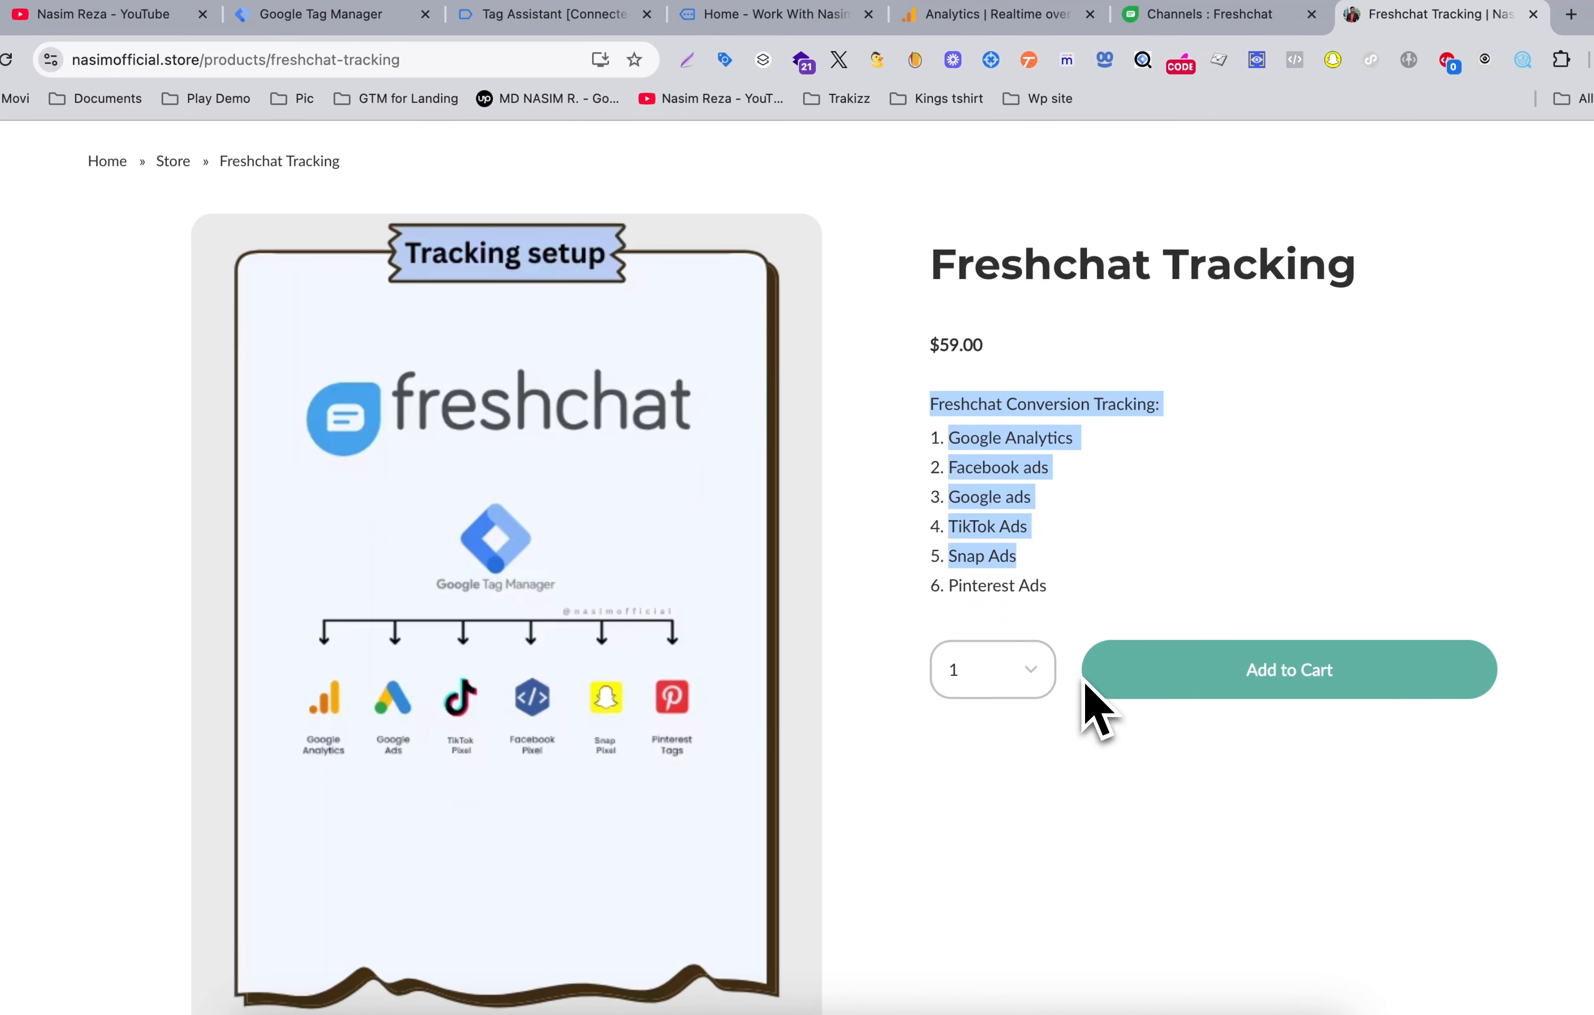
pyautogui.click(1065, 584)
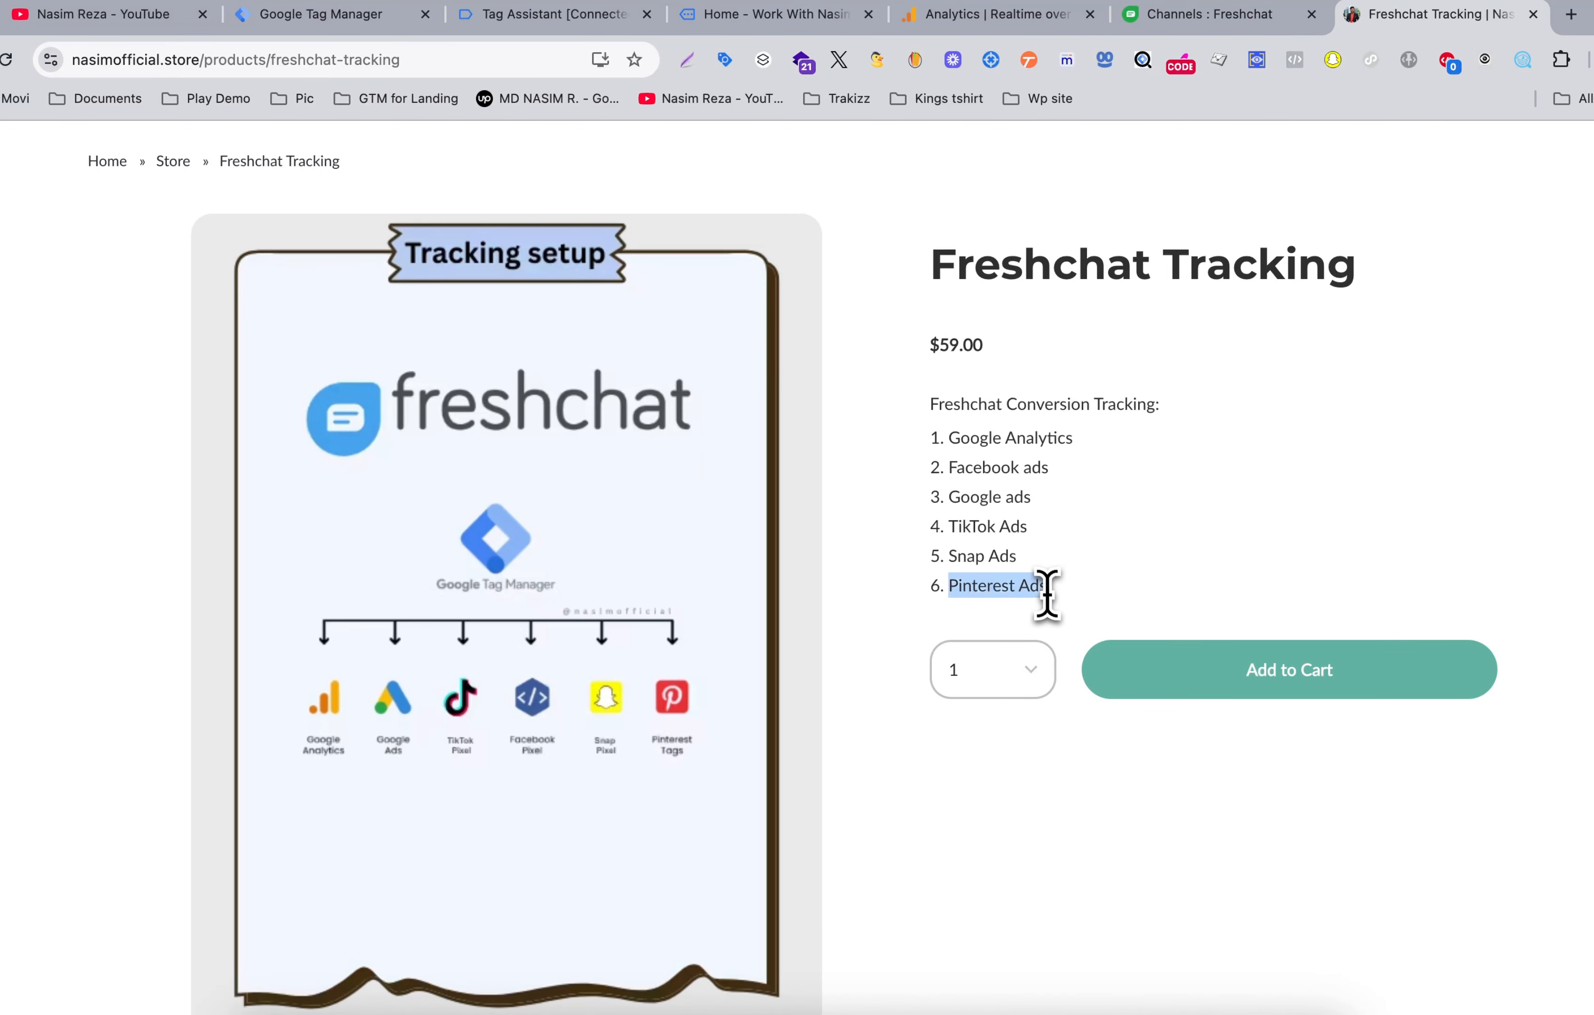
pyautogui.moveTo(1047, 593); pyautogui.dragTo(941, 447)
pyautogui.click(962, 411)
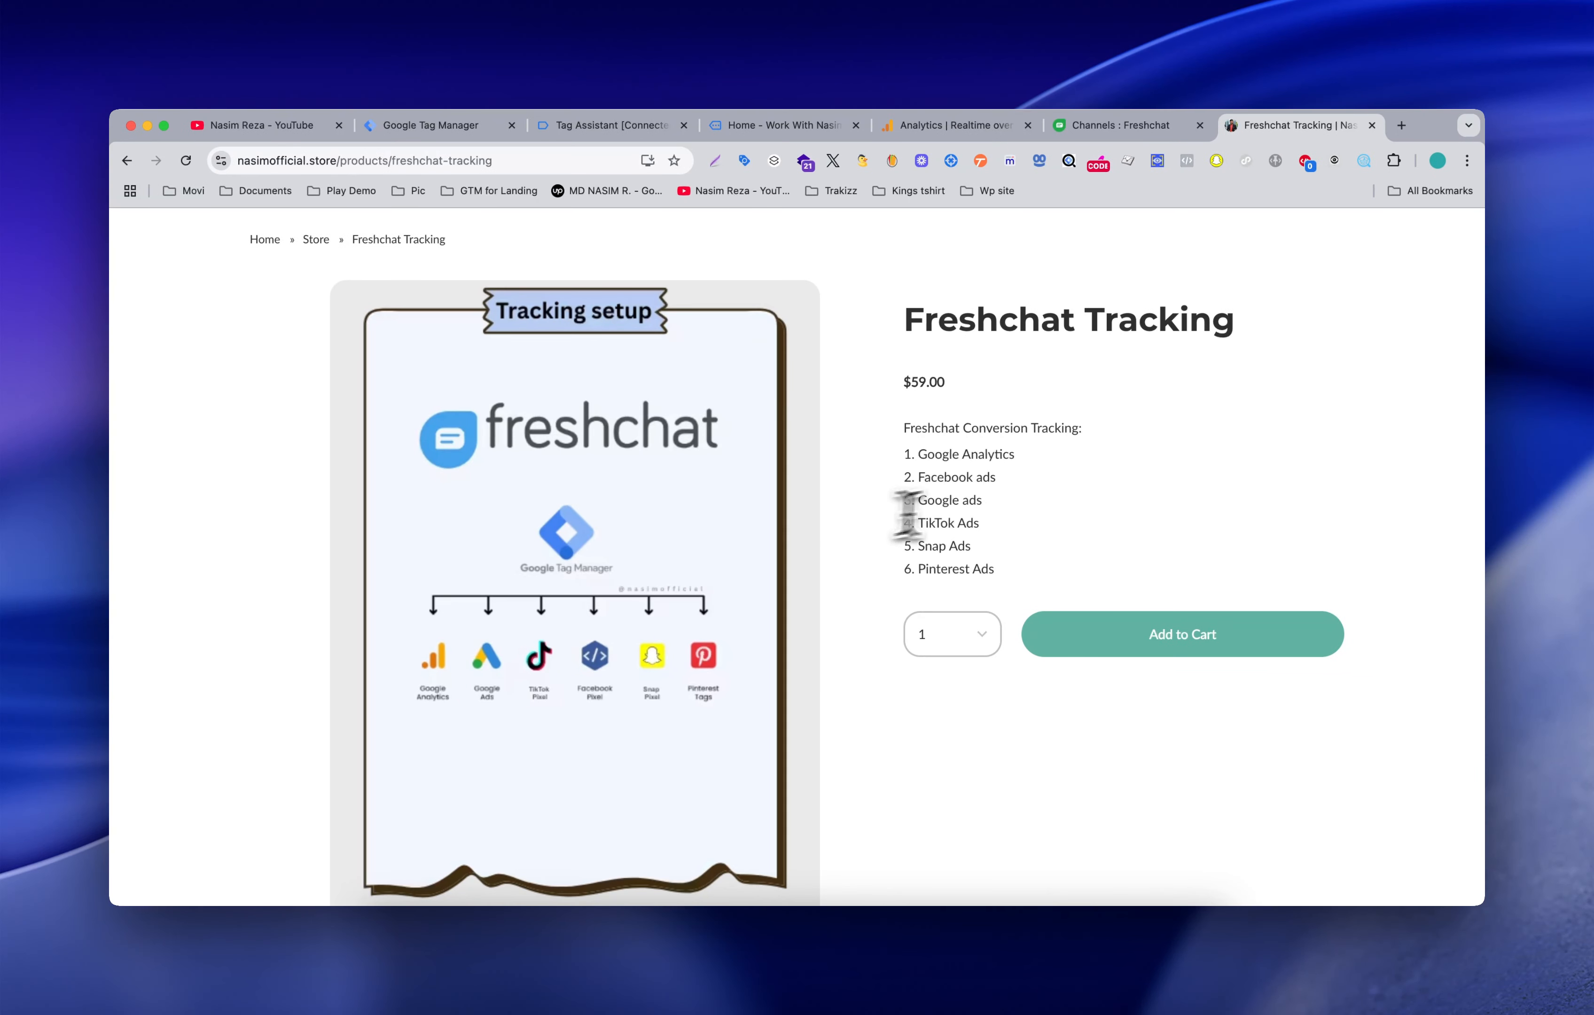
pyautogui.scroll(-2, 936, 530)
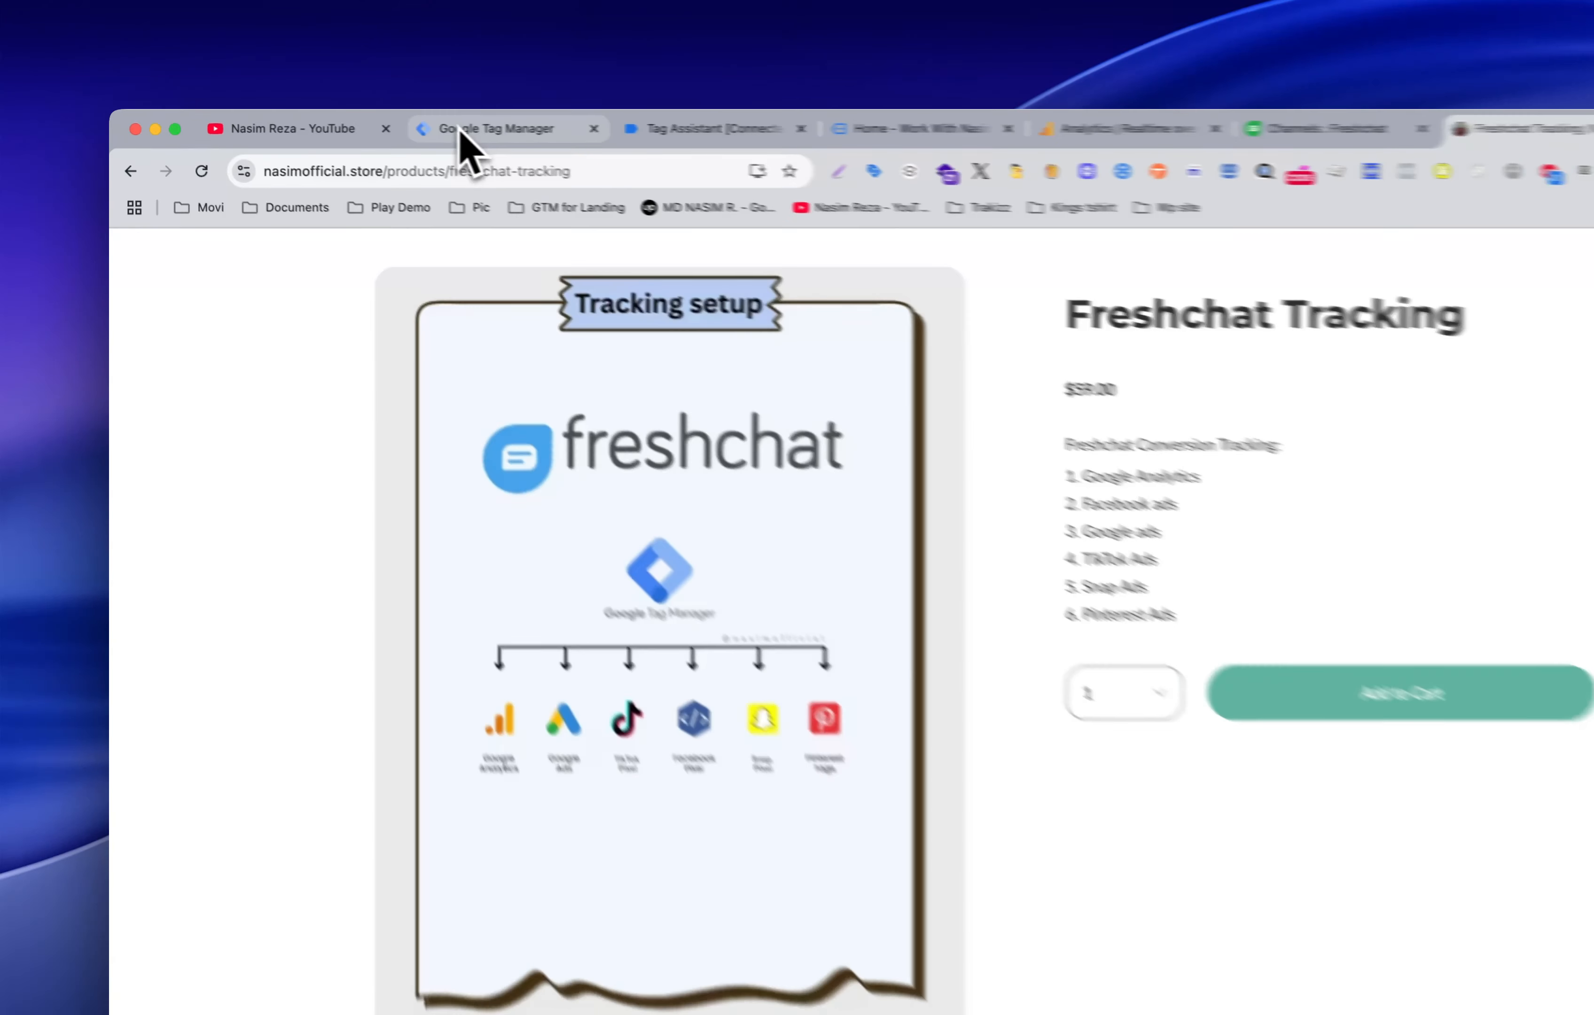
# Step: Switch to Google Tag Manager and open the Import Container page from the container's admin settings
pyautogui.click(462, 130)
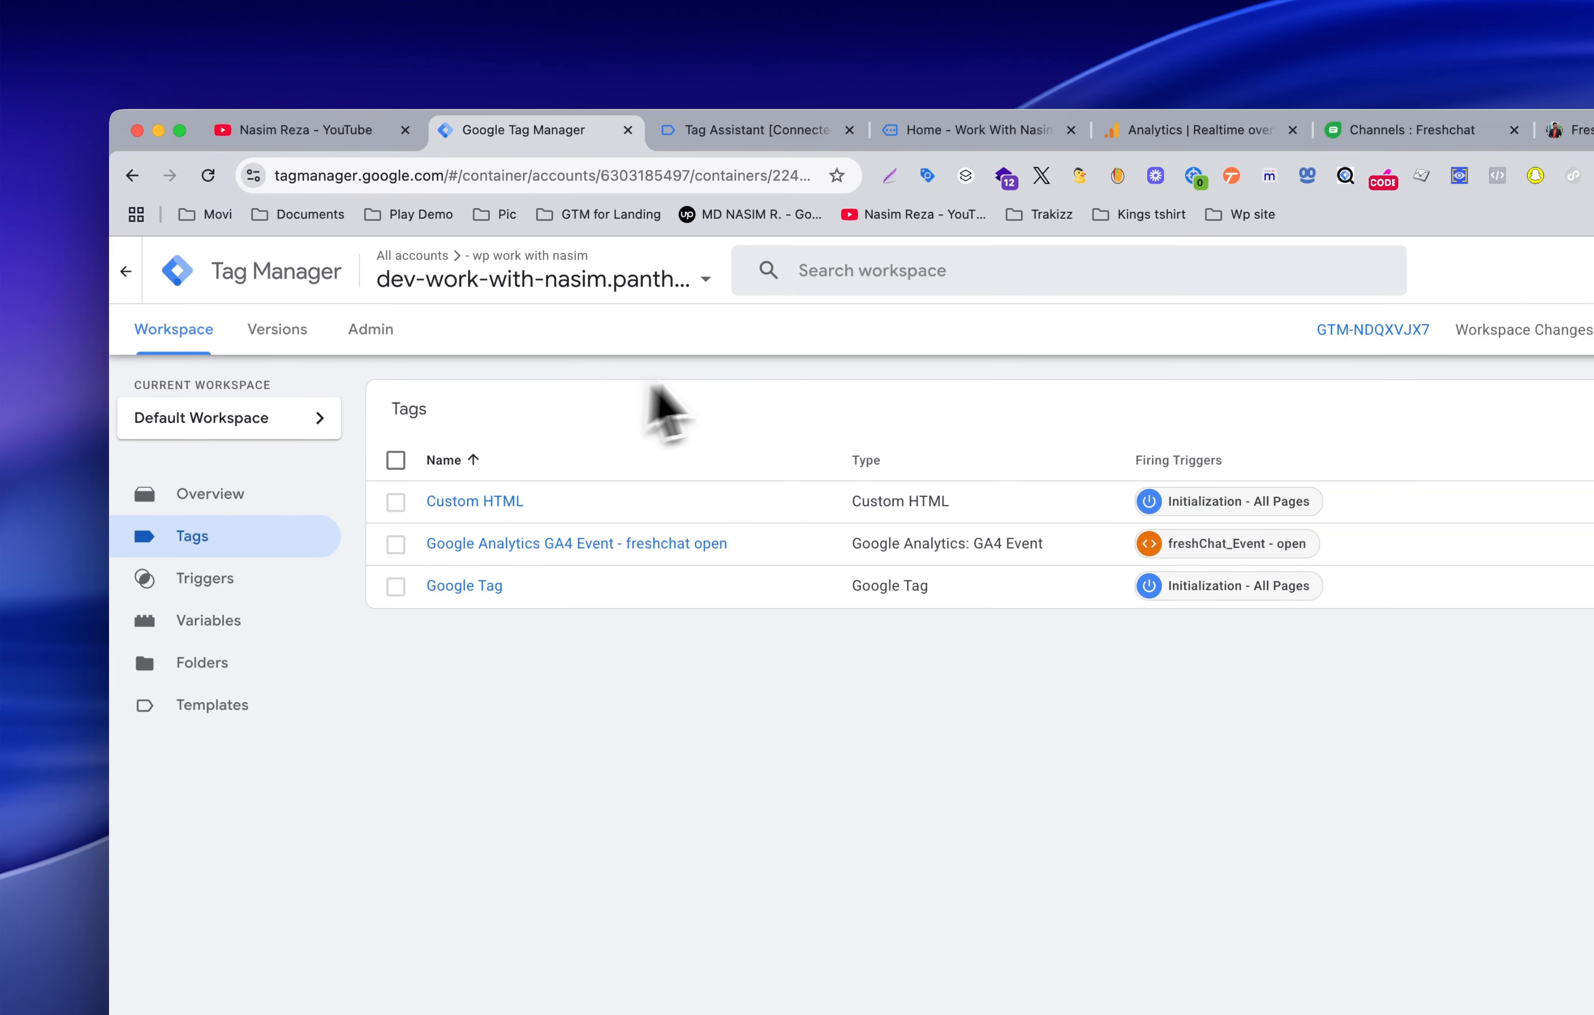
pyautogui.click(379, 345)
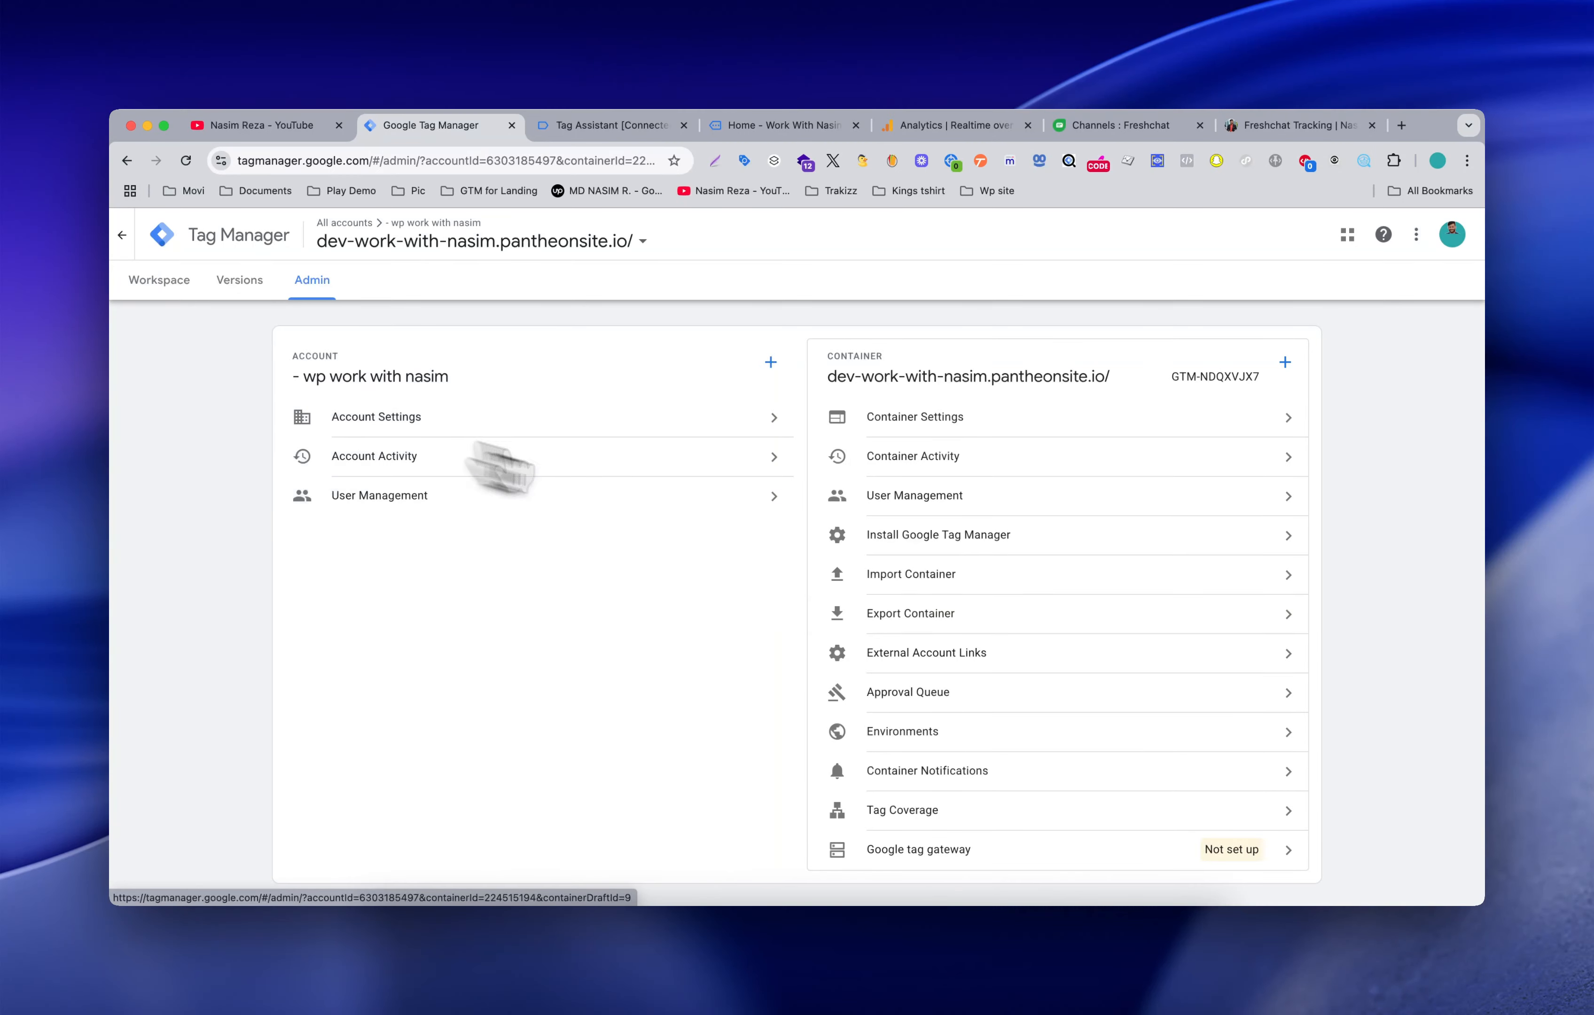
pyautogui.click(985, 584)
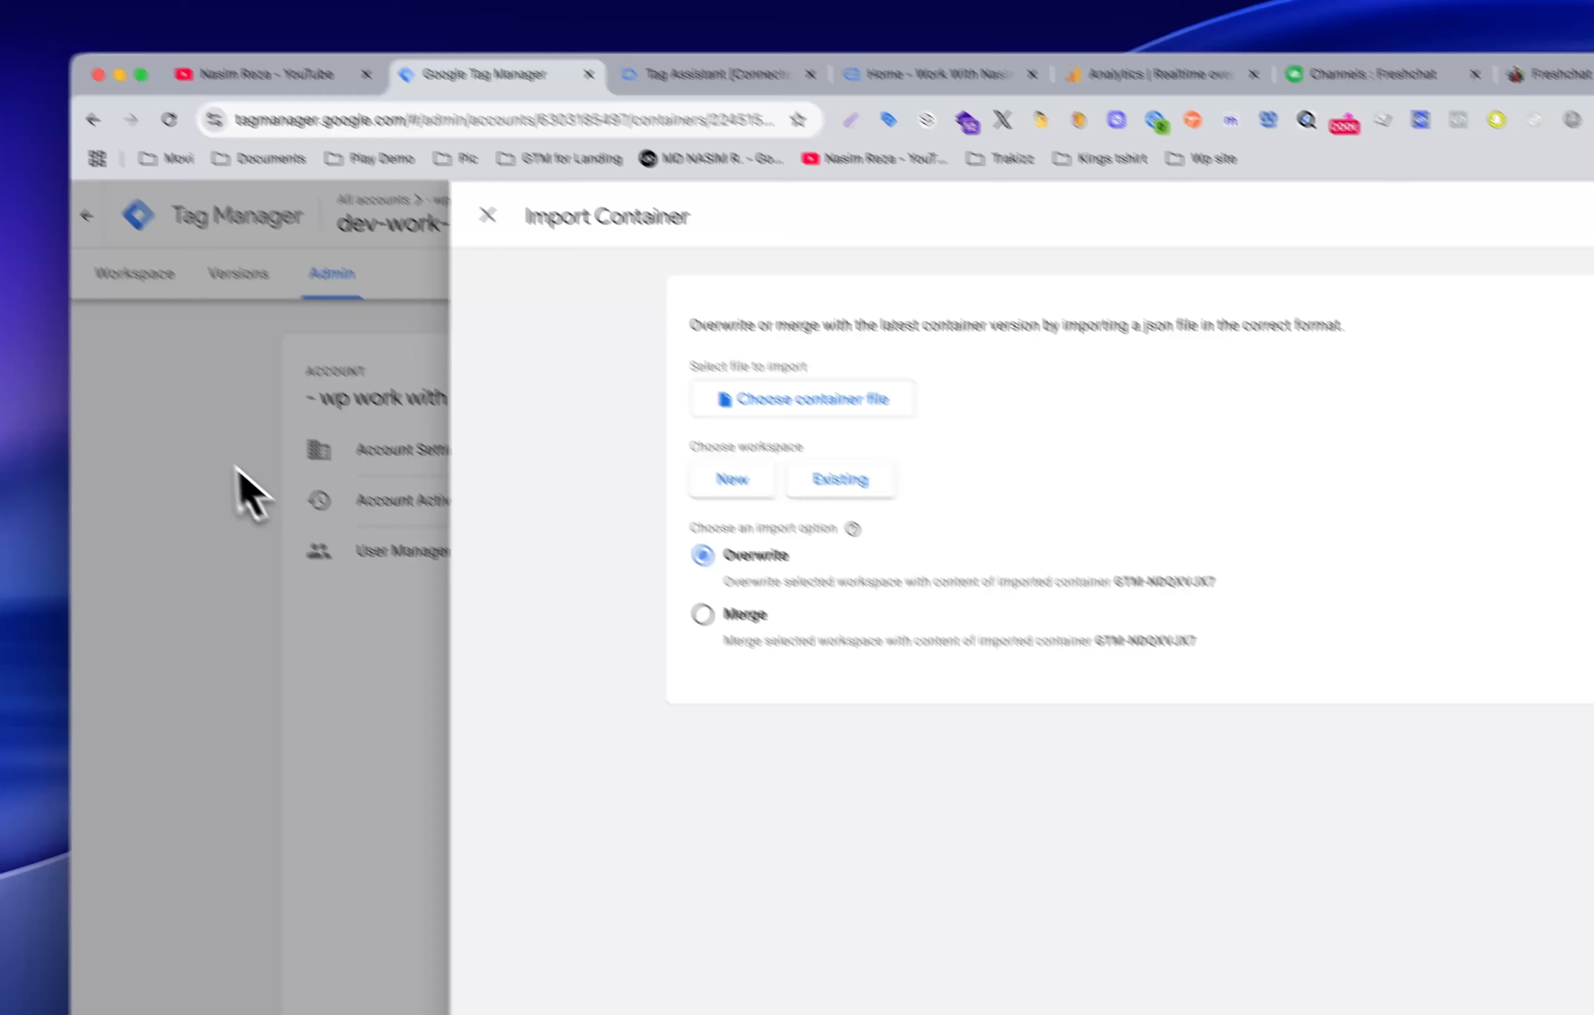
# Step: Close the Import Container page without importing and return to the workspace's list of tags
pyautogui.click(119, 390)
pyautogui.click(180, 301)
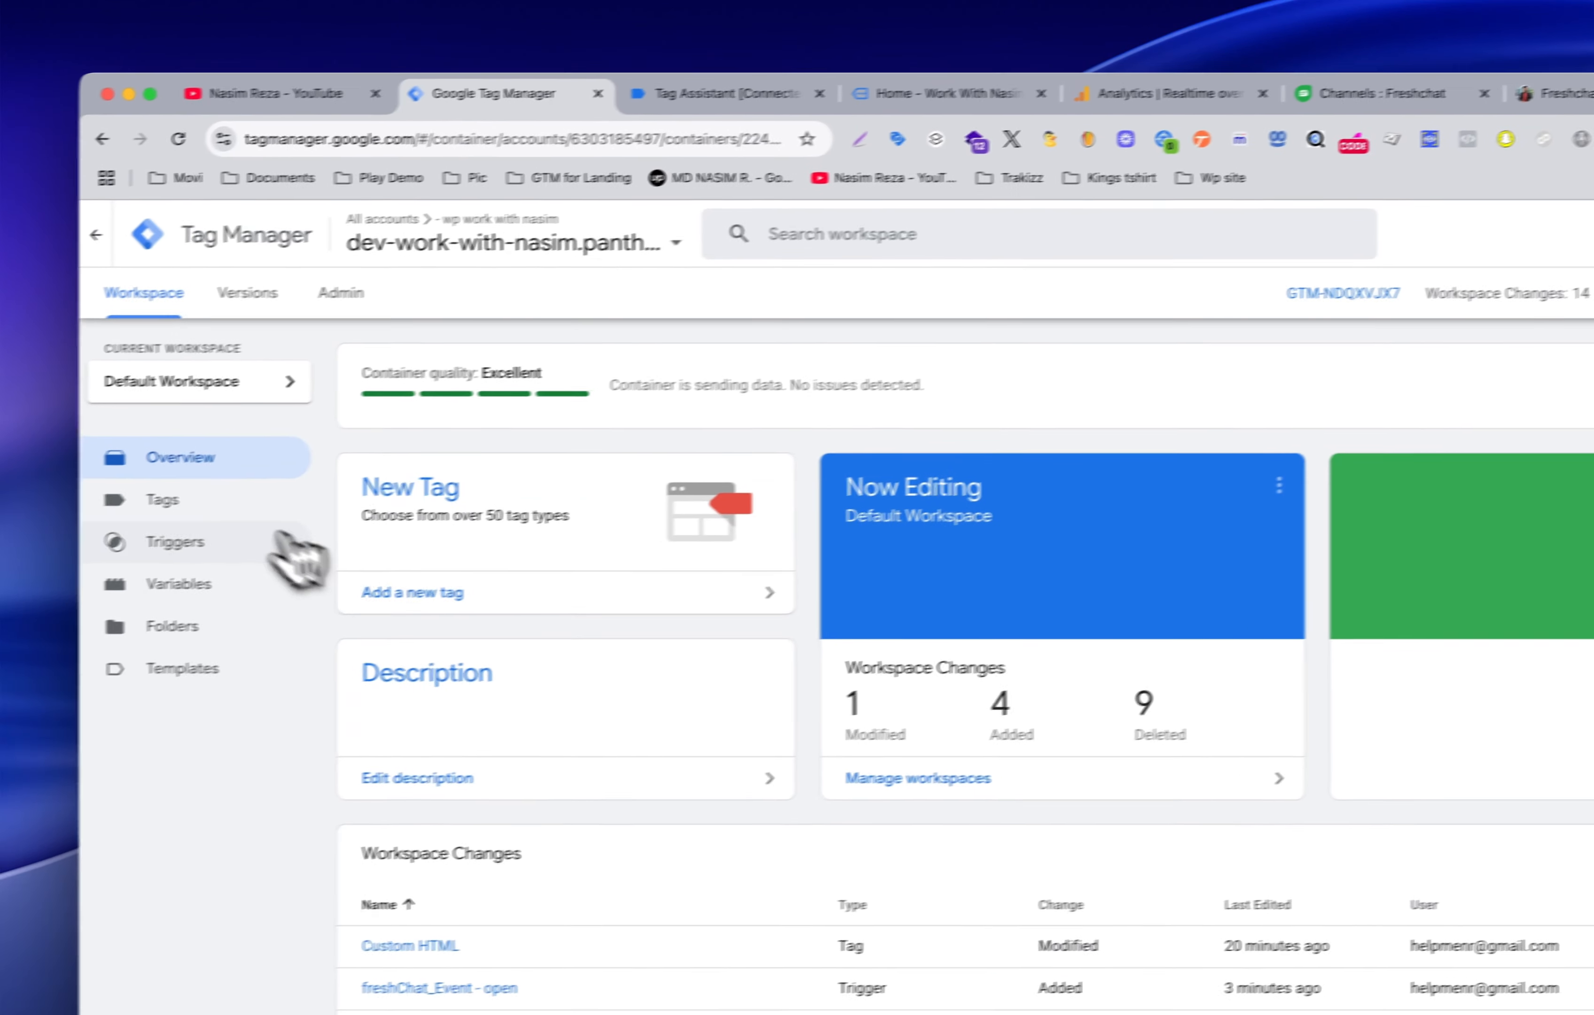
pyautogui.click(72, 513)
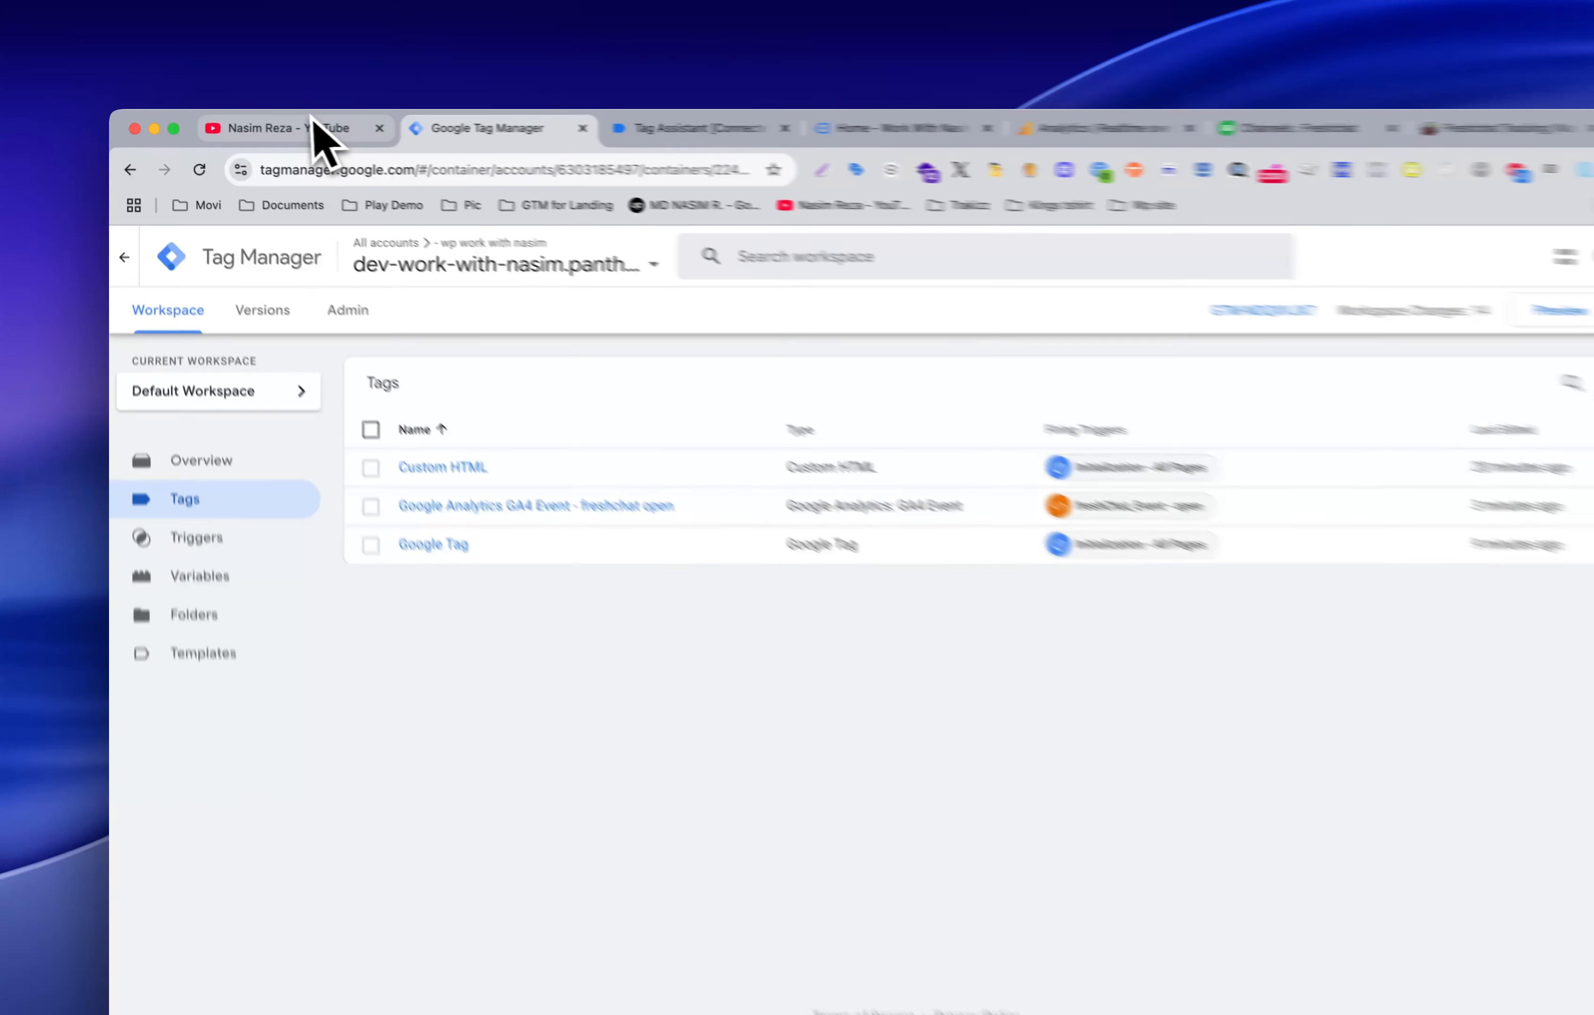
# Step: Switch to the YouTube channel's videos page
pyautogui.click(262, 125)
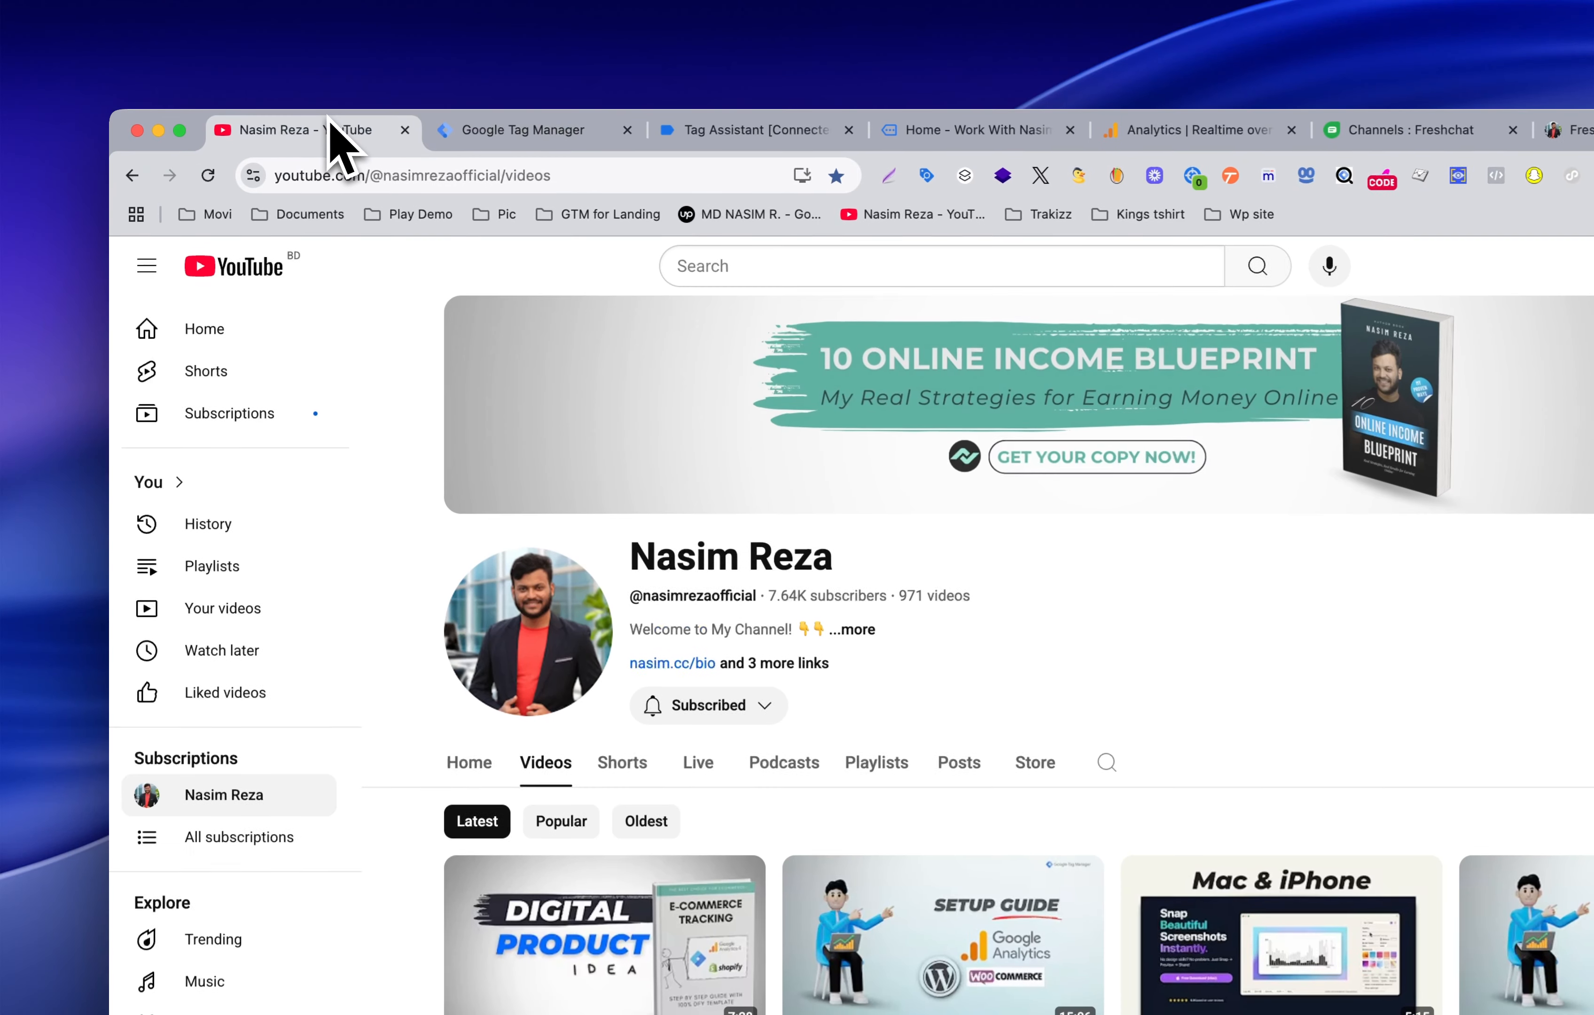